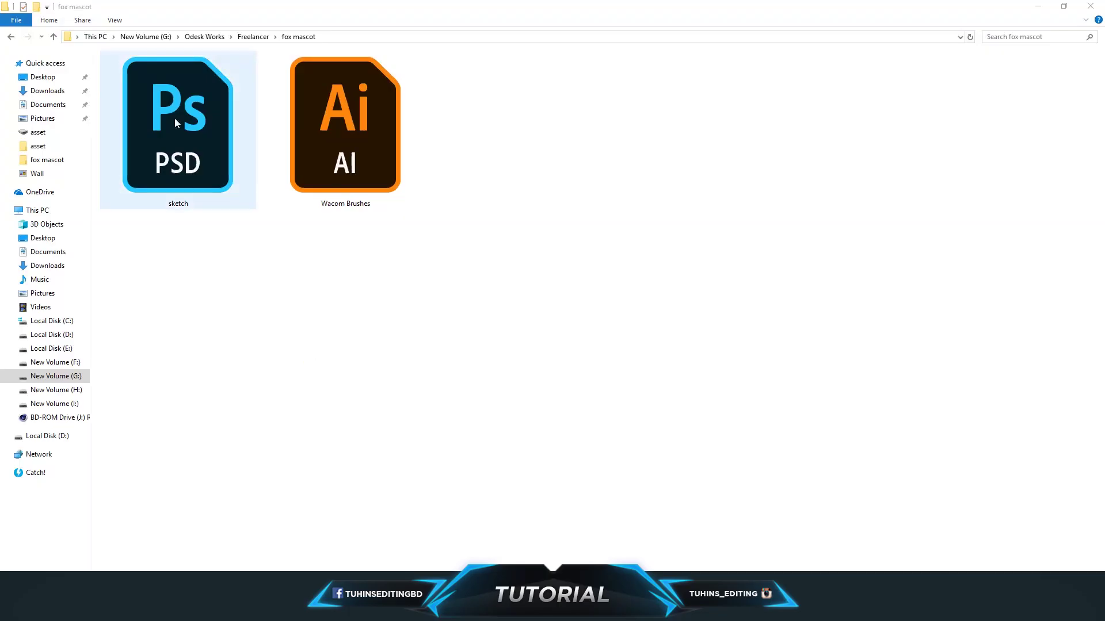
- Drag sketch.psd from the fox mascot folder onto Photoshop to open it
{"action": "left_click_drag", "start_coordinate": [174, 119], "coordinate": [271, 495]}
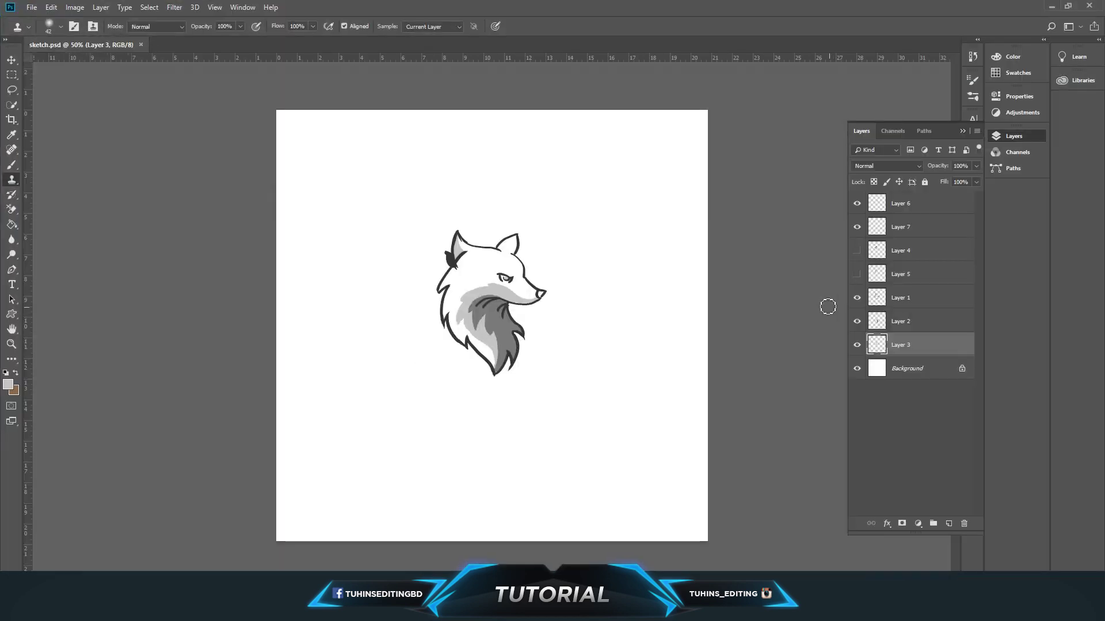
- Hide the Layers panel, zoom to 100% on the fox, then fit the document on screen
{"action": "left_click", "coordinate": [961, 132]}
{"action": "left_click", "coordinate": [11, 344]}
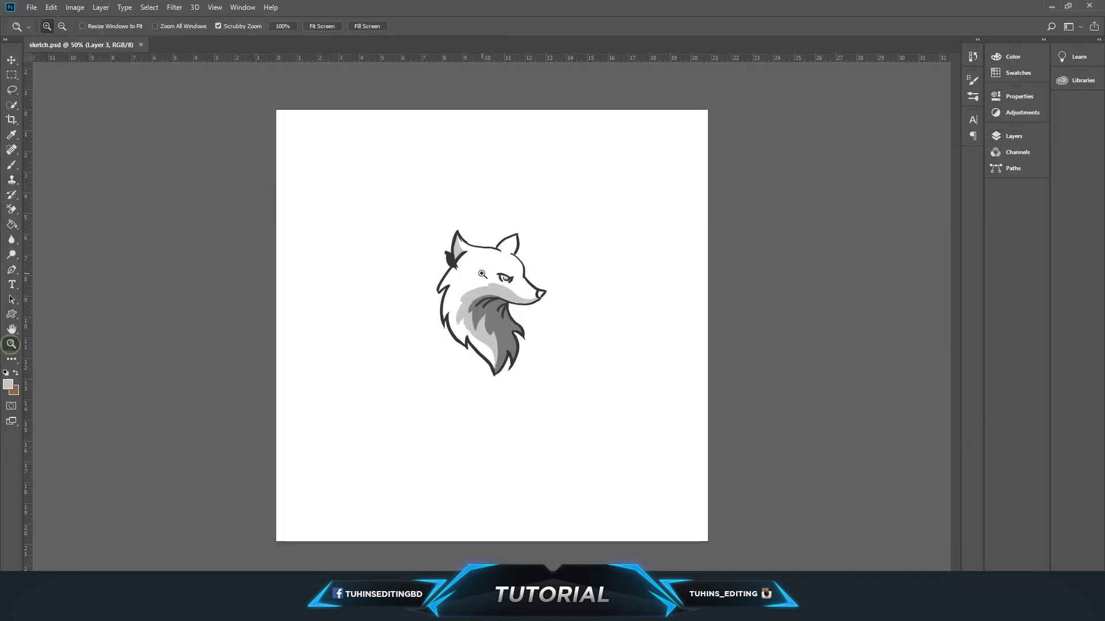
{"action": "left_click", "coordinate": [493, 279]}
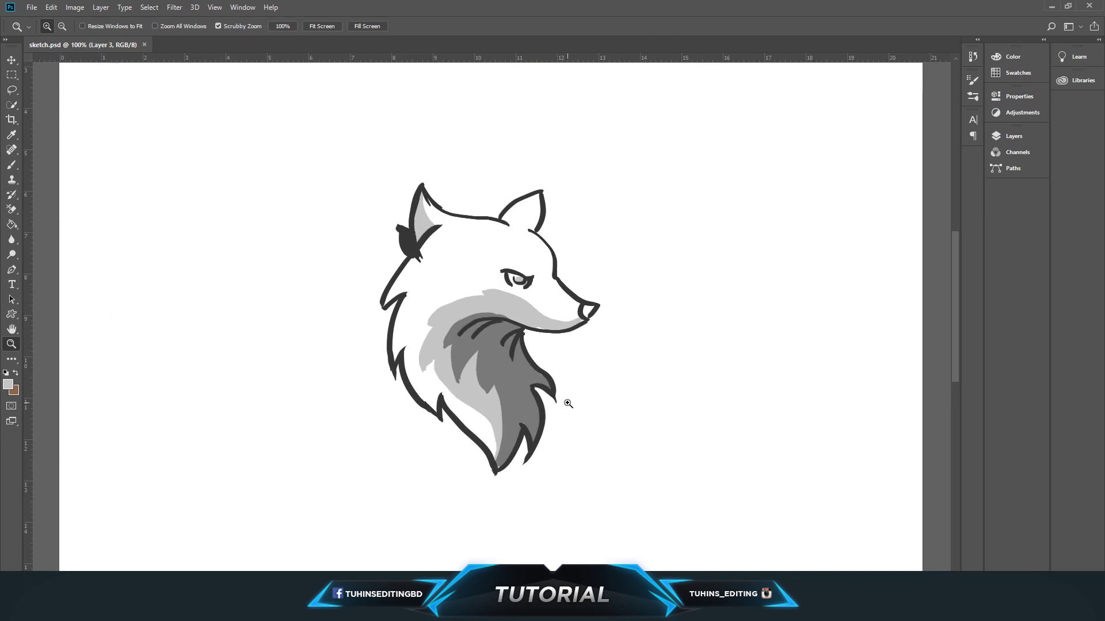
{"action": "right_click", "coordinate": [559, 344]}
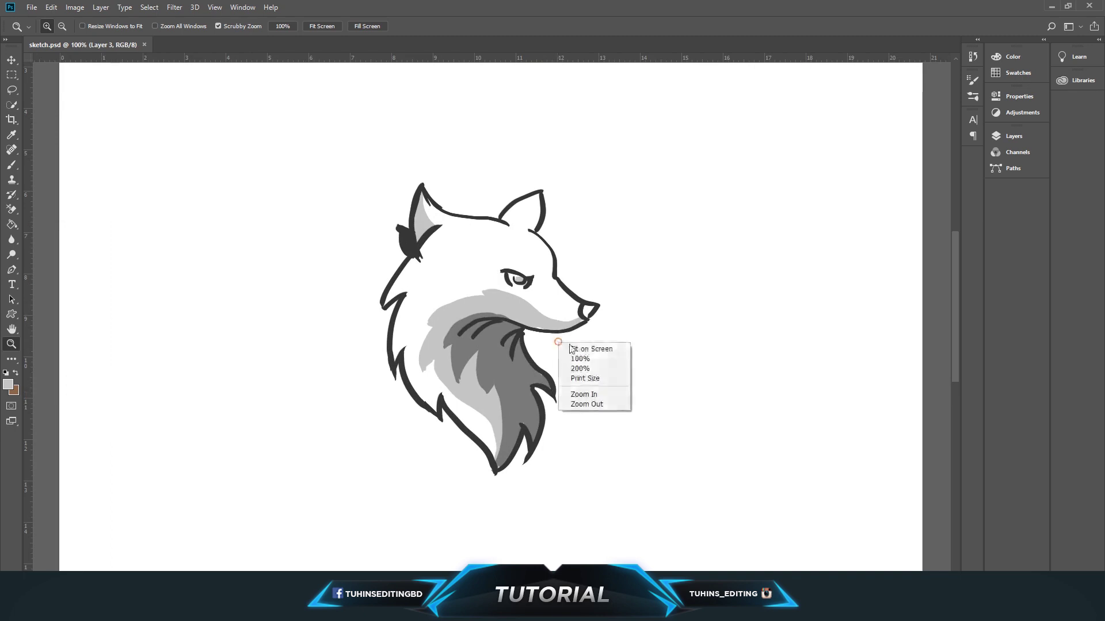
{"action": "left_click", "coordinate": [574, 349]}
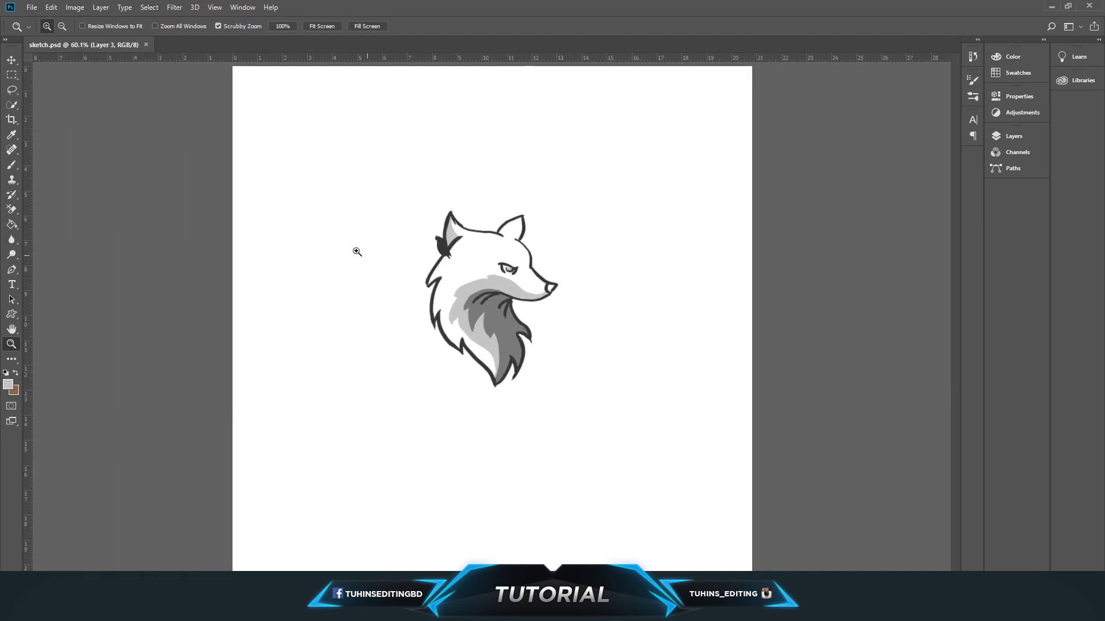
- Save the sketch as a JPEG copy named sketch, accepting the default JPEG options
{"action": "left_click", "coordinate": [38, 9]}
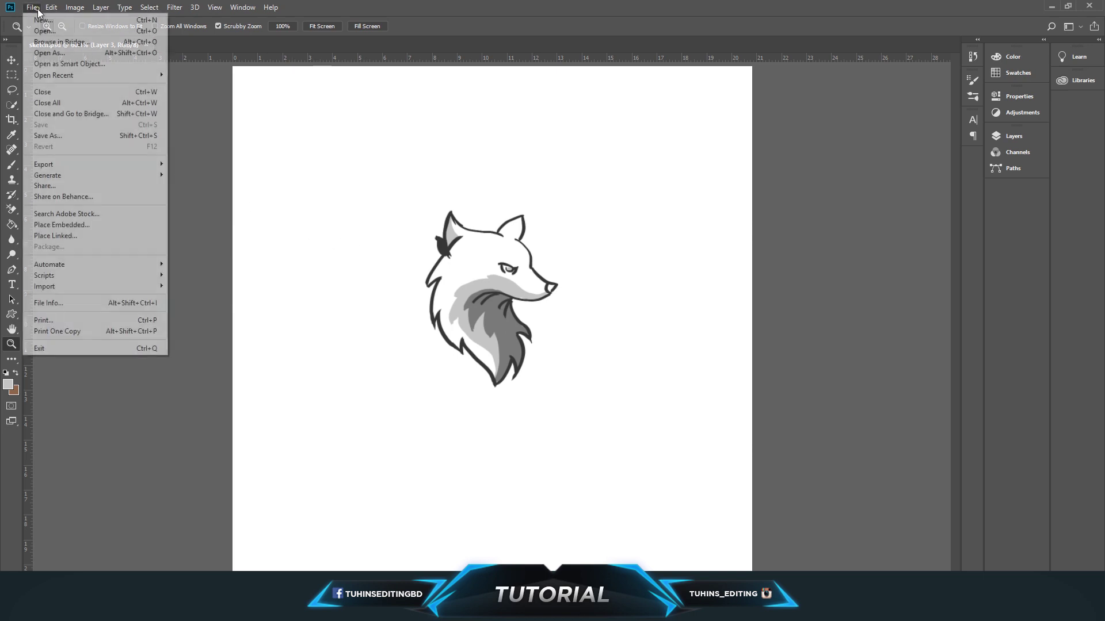
{"action": "left_click", "coordinate": [63, 138]}
{"action": "left_click", "coordinate": [212, 478]}
{"action": "left_click", "coordinate": [113, 364]}
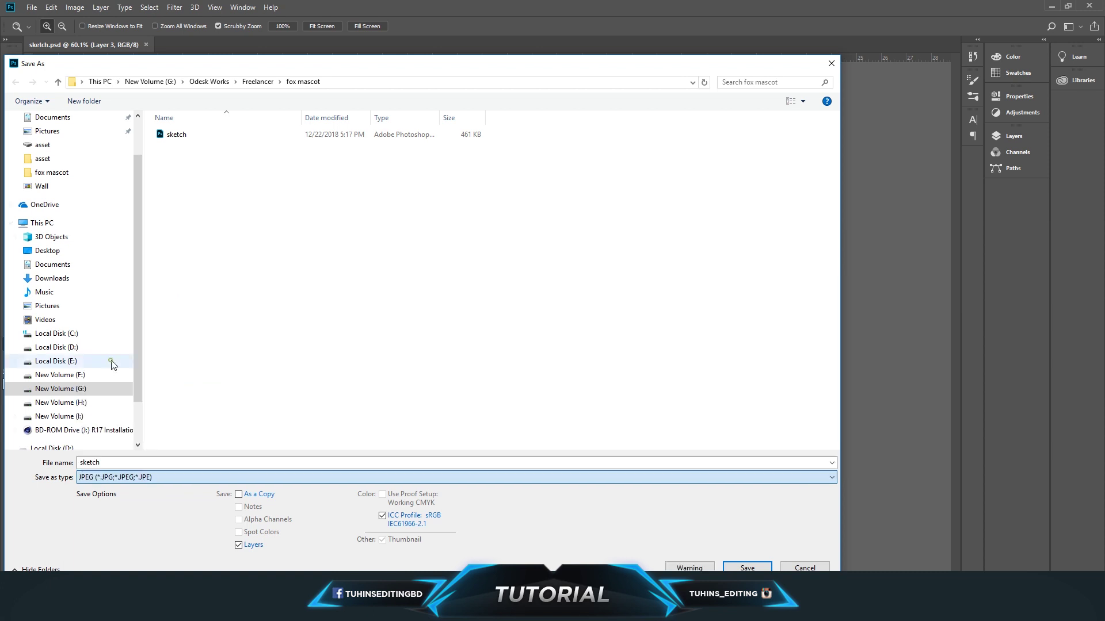
{"action": "left_click", "coordinate": [748, 568]}
{"action": "left_click", "coordinate": [613, 152]}
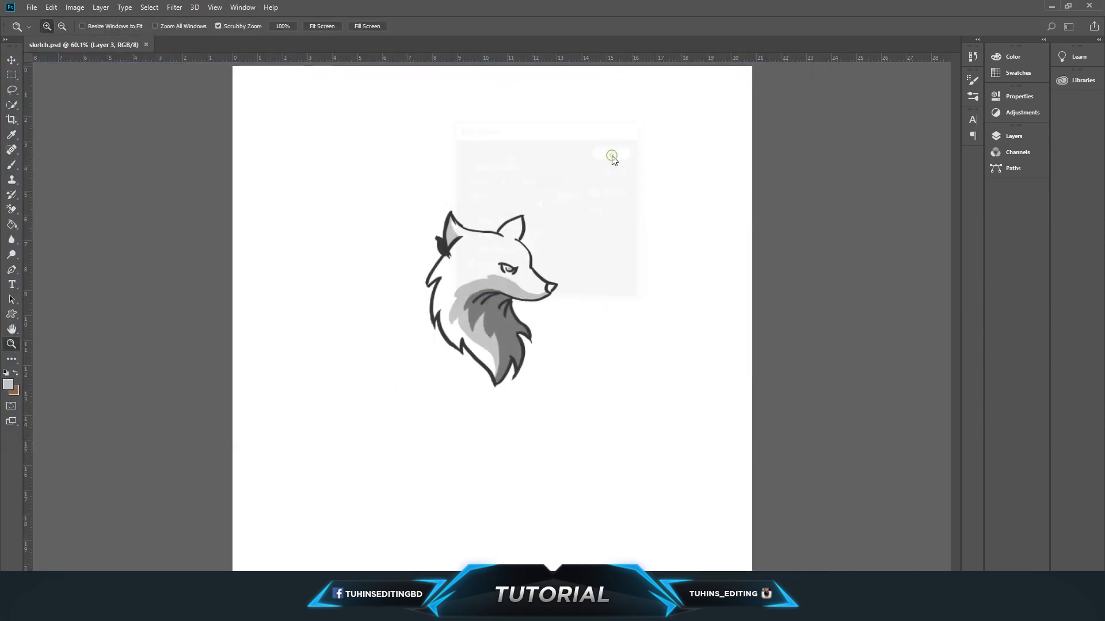
- Close the PSD and open sketch.jpg, browsing with extra large icons
{"action": "key", "text": "ctrl+w"}
{"action": "key", "text": "ctrl+o"}
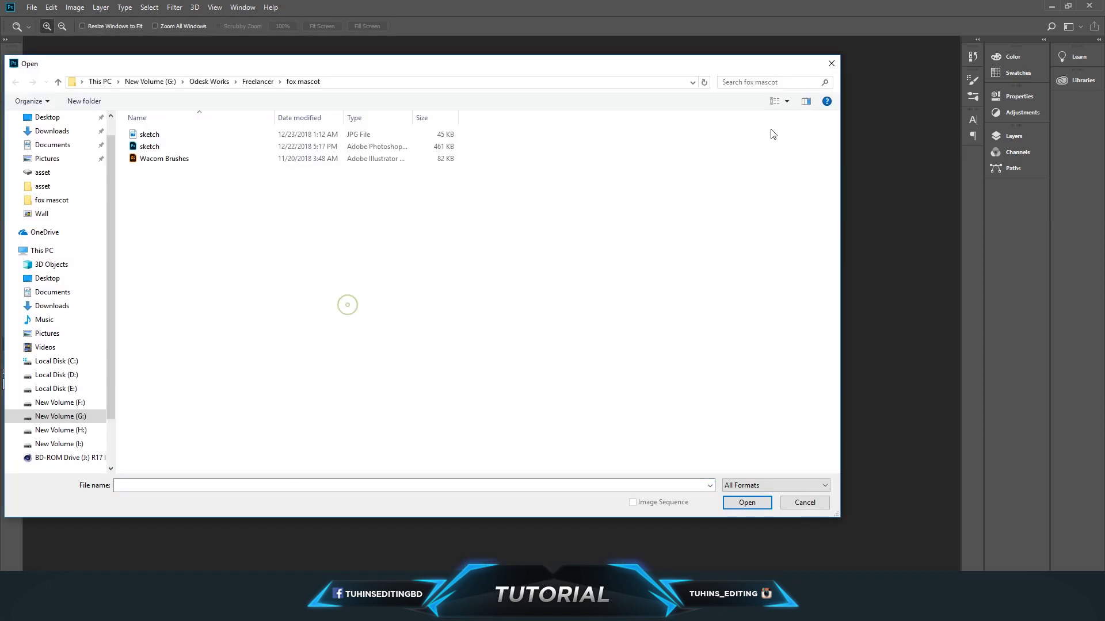
{"action": "left_click", "coordinate": [786, 102]}
{"action": "left_click", "coordinate": [823, 10]}
{"action": "left_click", "coordinate": [561, 190]}
{"action": "double_click", "coordinate": [212, 195]}
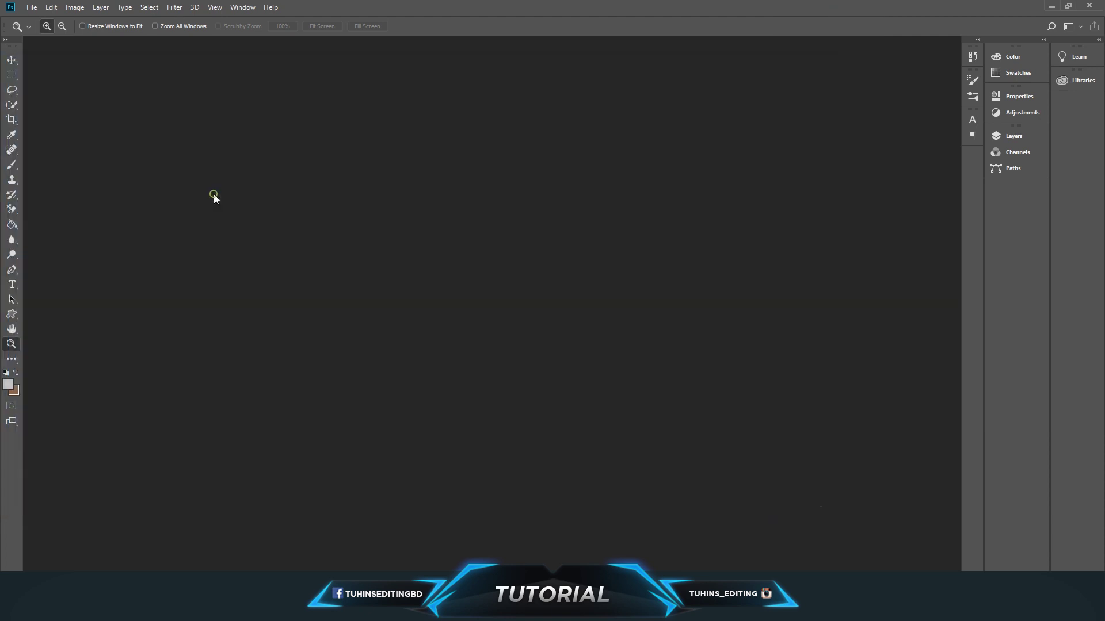
- Crop the sketch to a small square centred on the fox head
{"action": "key", "text": "c"}
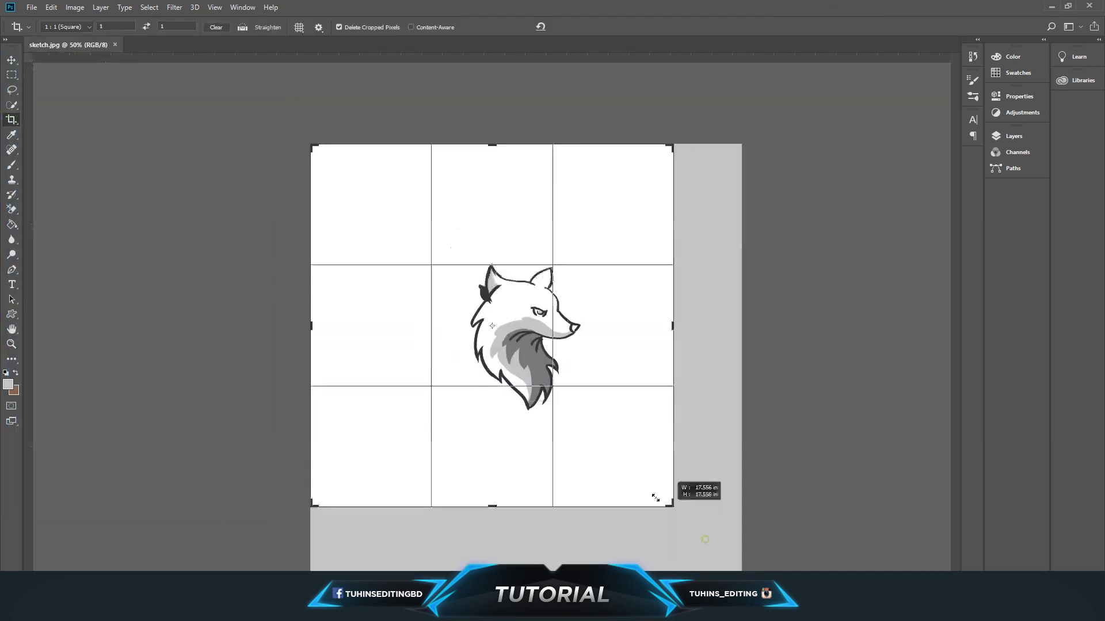
{"action": "left_click_drag", "start_coordinate": [708, 540], "coordinate": [580, 413]}
{"action": "left_click_drag", "start_coordinate": [514, 355], "coordinate": [422, 297]}
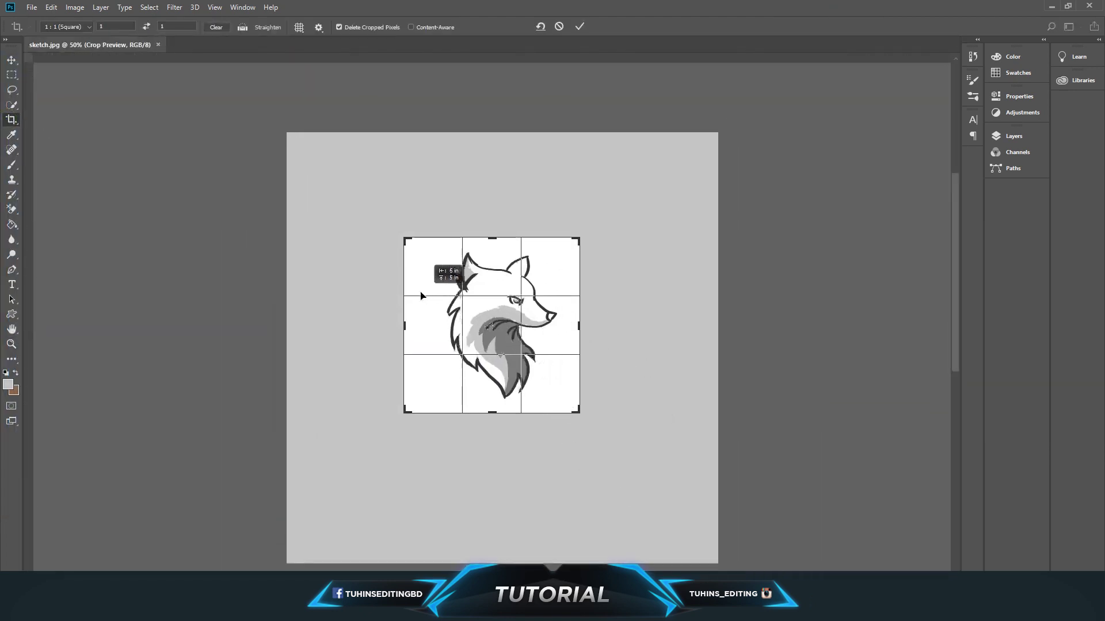
{"action": "right_click", "coordinate": [528, 403]}
{"action": "left_click", "coordinate": [547, 375]}
- Zoom in on the cropped fox, then close the document and answer the save prompt
{"action": "left_click", "coordinate": [11, 345]}
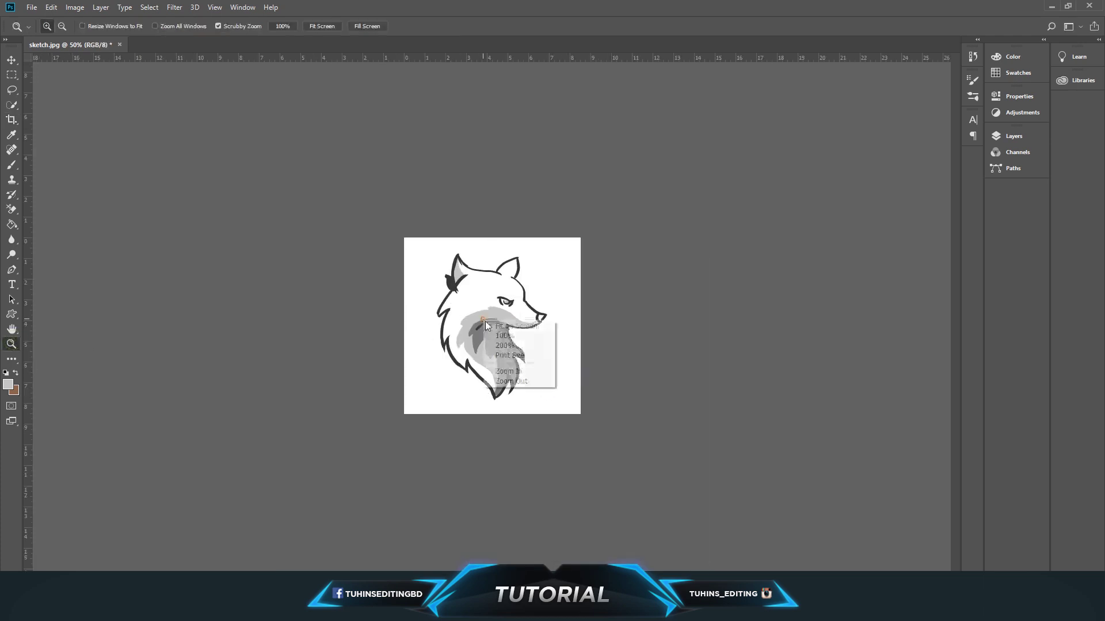
{"action": "left_click", "coordinate": [492, 352]}
{"action": "left_click", "coordinate": [124, 45]}
{"action": "left_click", "coordinate": [494, 230]}
{"action": "left_click", "coordinate": [55, 206]}
- Open Wacom Brushes.ai from G:\Odesk Works\Freelancer\fox mascot
{"action": "left_click", "coordinate": [244, 61]}
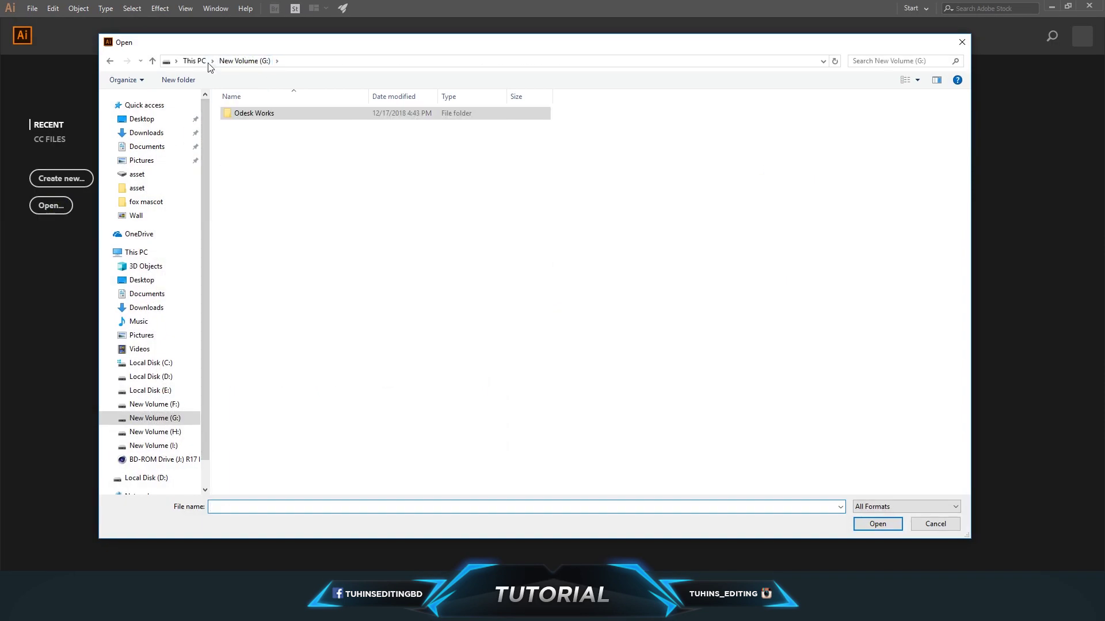
{"action": "double_click", "coordinate": [244, 114]}
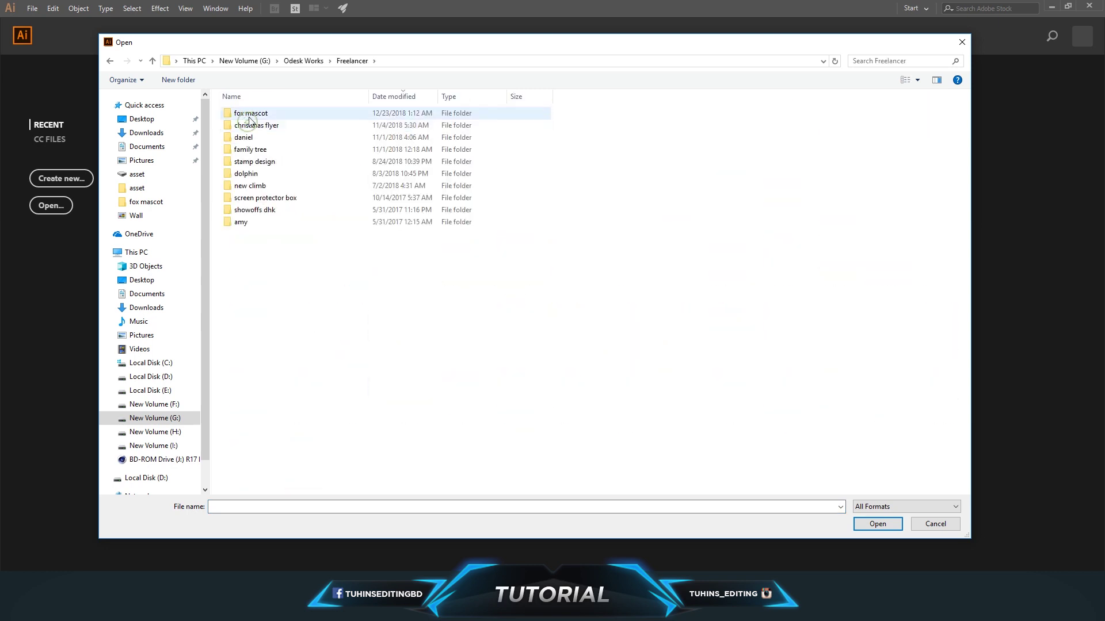
{"action": "double_click", "coordinate": [251, 113]}
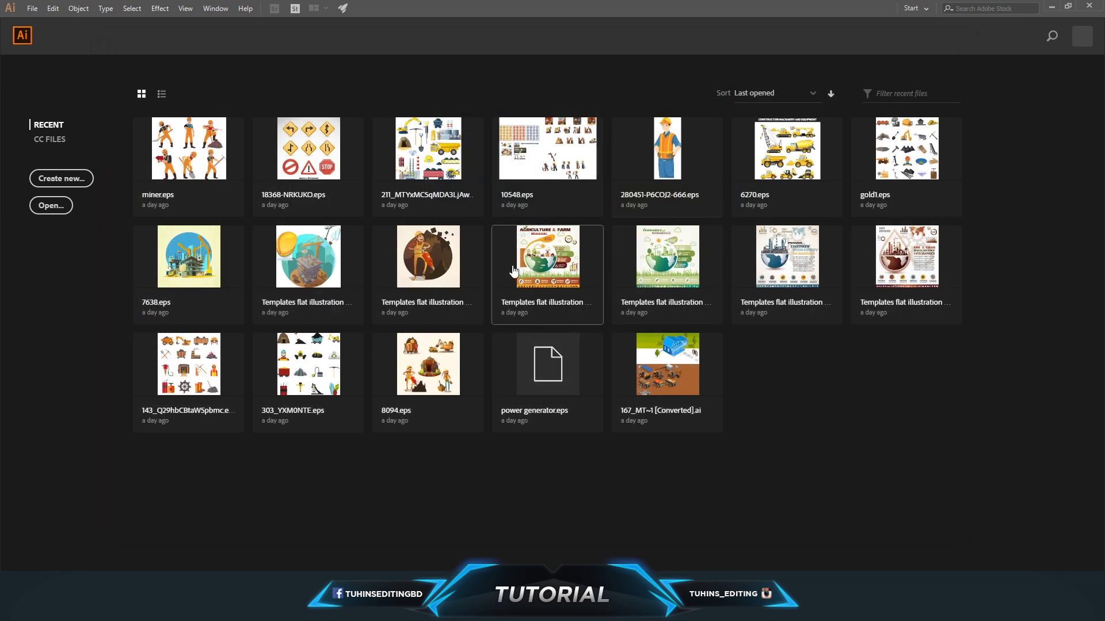
{"action": "left_click", "coordinate": [514, 270]}
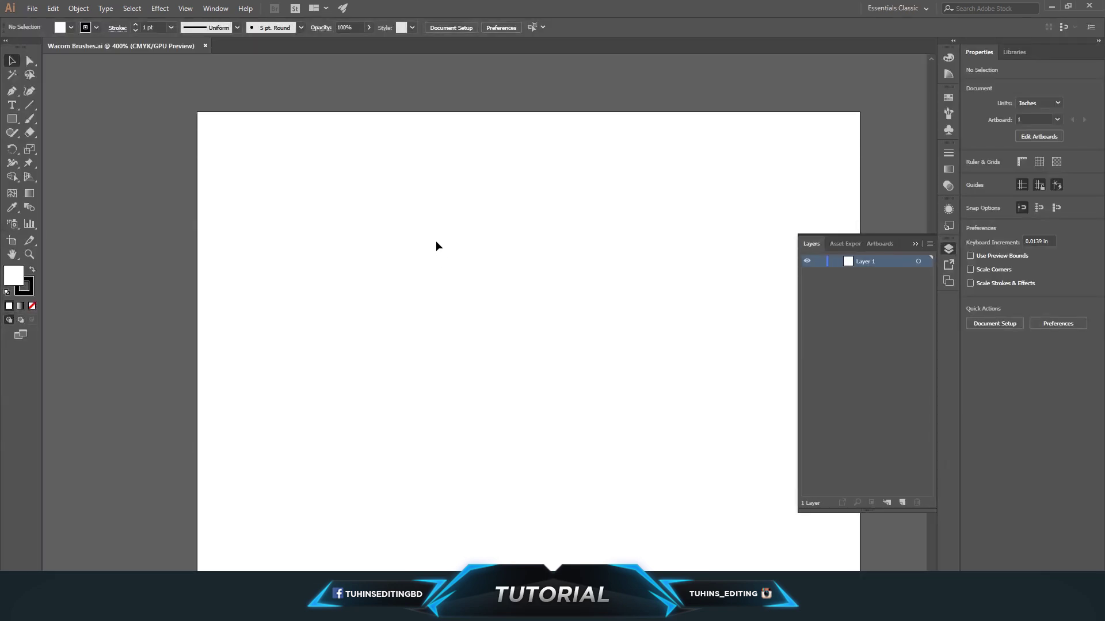
- Show the rulers and settle the view at about 300% zoom
{"action": "key", "text": "ctrl+r"}
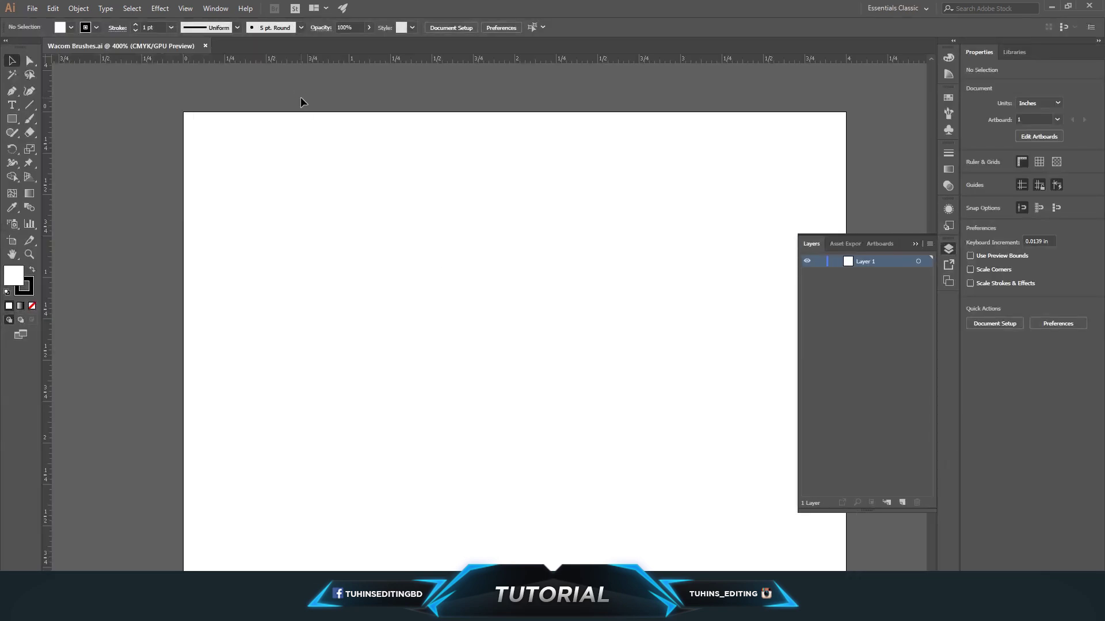
{"action": "key", "text": "ctrl+minus"}
{"action": "scroll", "coordinate": [496, 282], "scroll_direction": "up", "scroll_amount": 2}
{"action": "scroll", "coordinate": [496, 285], "scroll_direction": "up", "scroll_amount": 1}
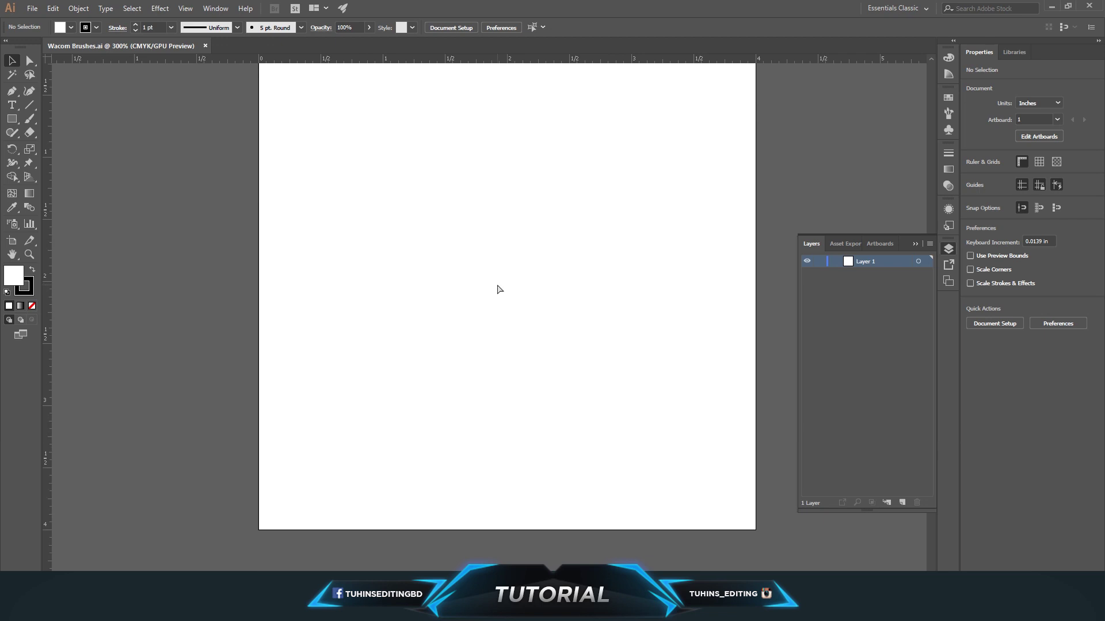
{"action": "scroll", "coordinate": [498, 289], "scroll_direction": "up", "scroll_amount": 1}
{"action": "key", "text": "ctrl+minus"}
{"action": "key", "text": "ctrl+plus"}
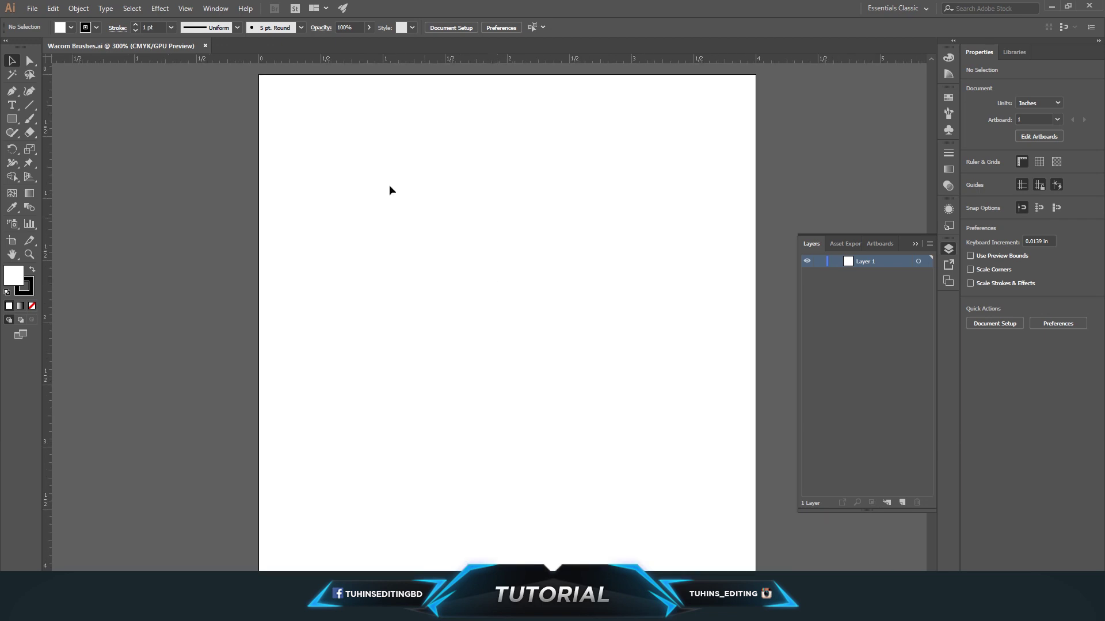
- Float the Brushes panel on its own, enlarge it, and restore the Layers list
{"action": "left_click", "coordinate": [217, 8]}
{"action": "left_click", "coordinate": [277, 199]}
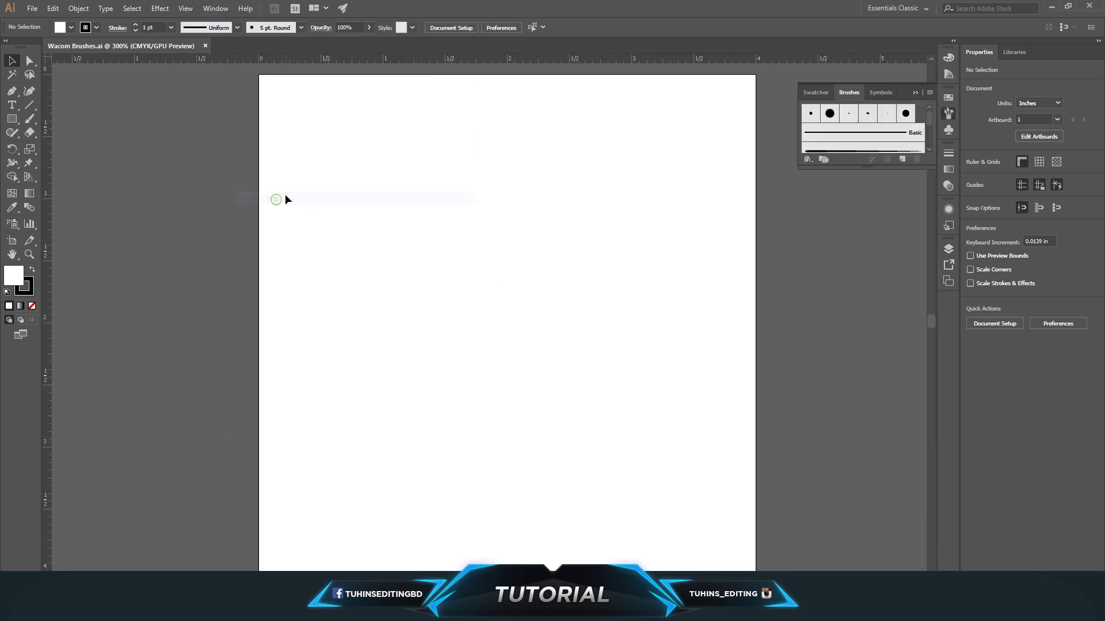
{"action": "left_click_drag", "start_coordinate": [850, 92], "coordinate": [97, 86]}
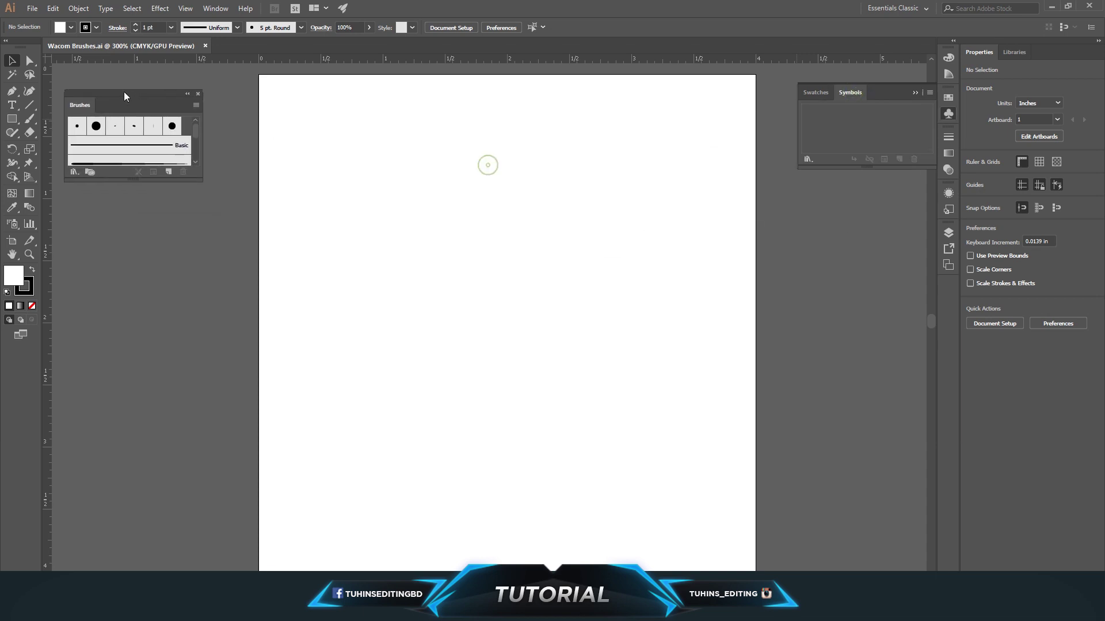
{"action": "left_click_drag", "start_coordinate": [115, 167], "coordinate": [110, 442]}
{"action": "left_click", "coordinate": [949, 233]}
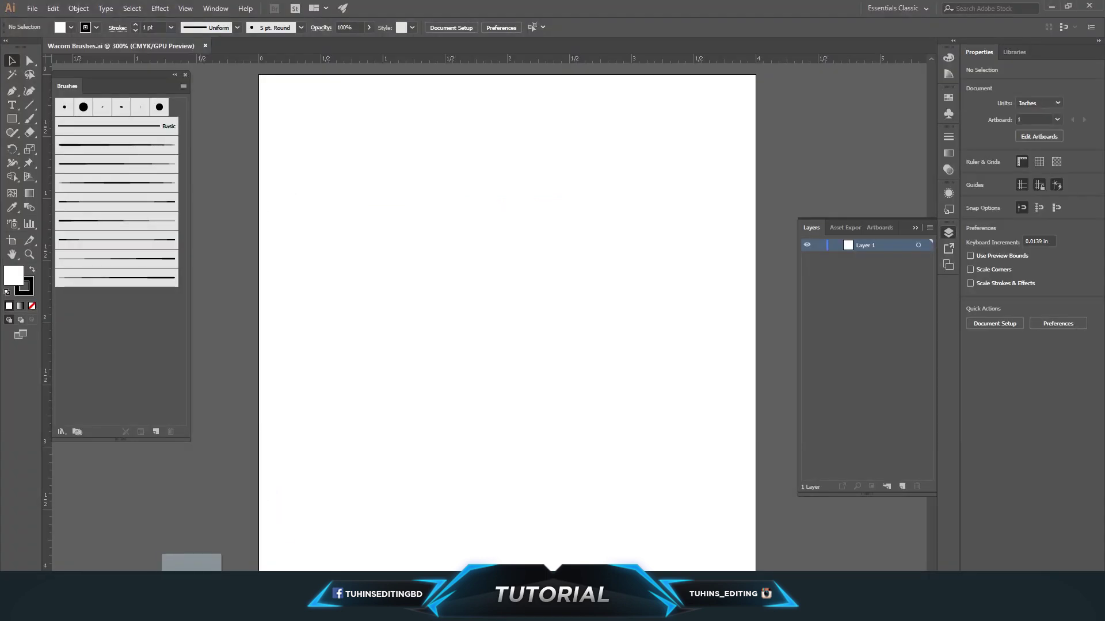
{"action": "key", "text": "ctrl+minus"}
{"action": "key", "text": "ctrl+minus"}
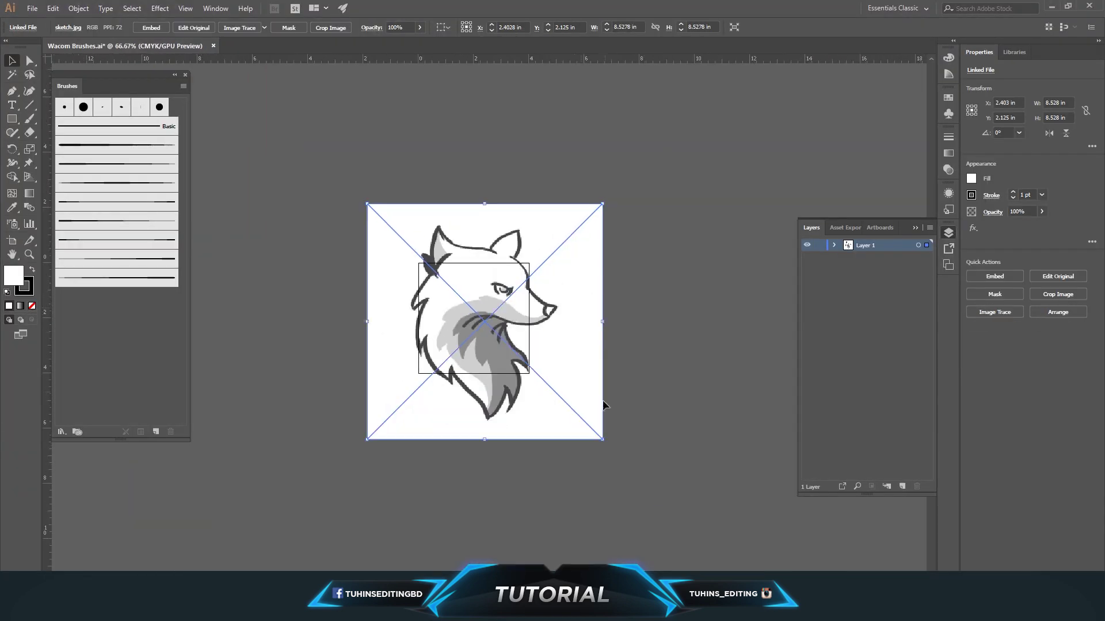
- Scale the fox sketch to fit the artboard and fade it to 17% opacity
{"action": "left_click_drag", "start_coordinate": [604, 440], "coordinate": [522, 367]}
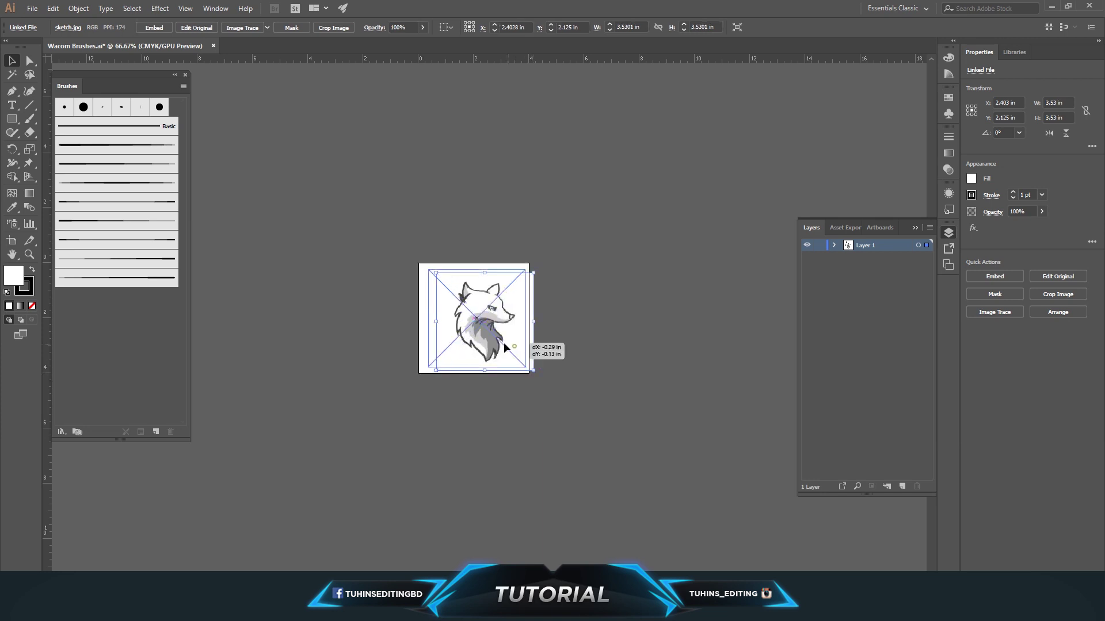
{"action": "key", "text": "ctrl+plus"}
{"action": "key", "text": "ctrl+plus"}
{"action": "key", "text": "ctrl+plus"}
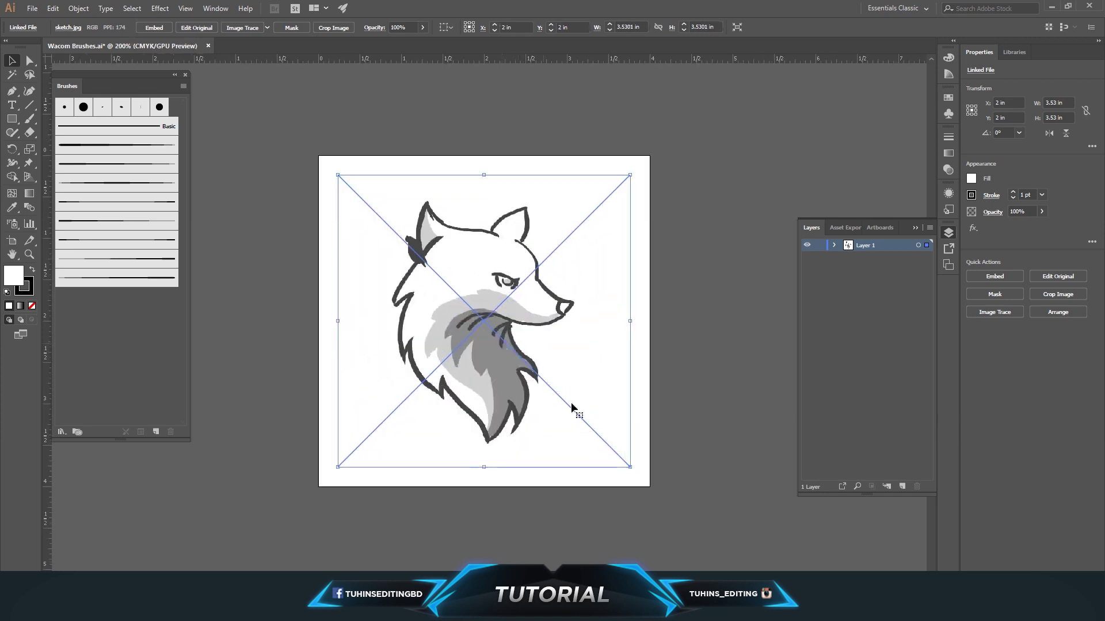
{"action": "key", "text": "ctrl+plus"}
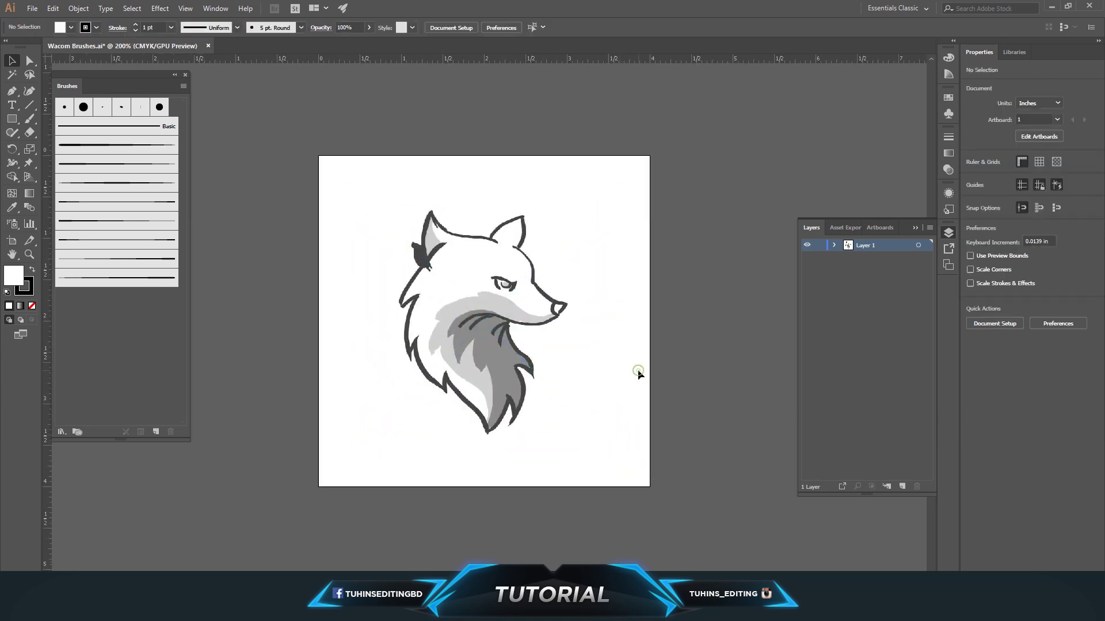
{"action": "left_click", "coordinate": [422, 27]}
{"action": "left_click_drag", "start_coordinate": [395, 44], "coordinate": [386, 45]}
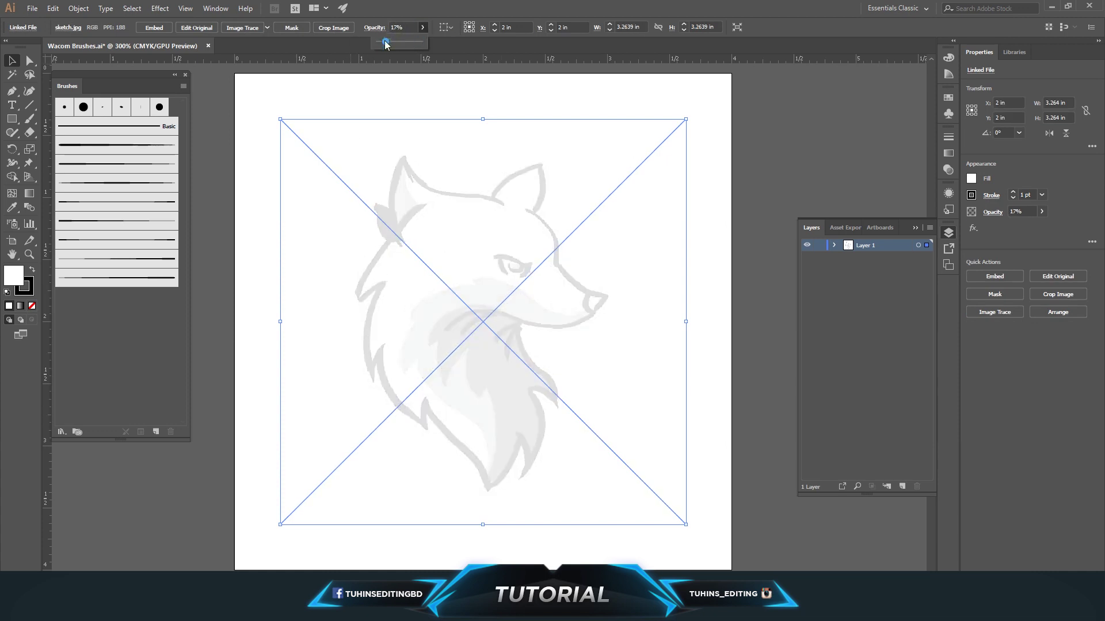
{"action": "left_click", "coordinate": [727, 225]}
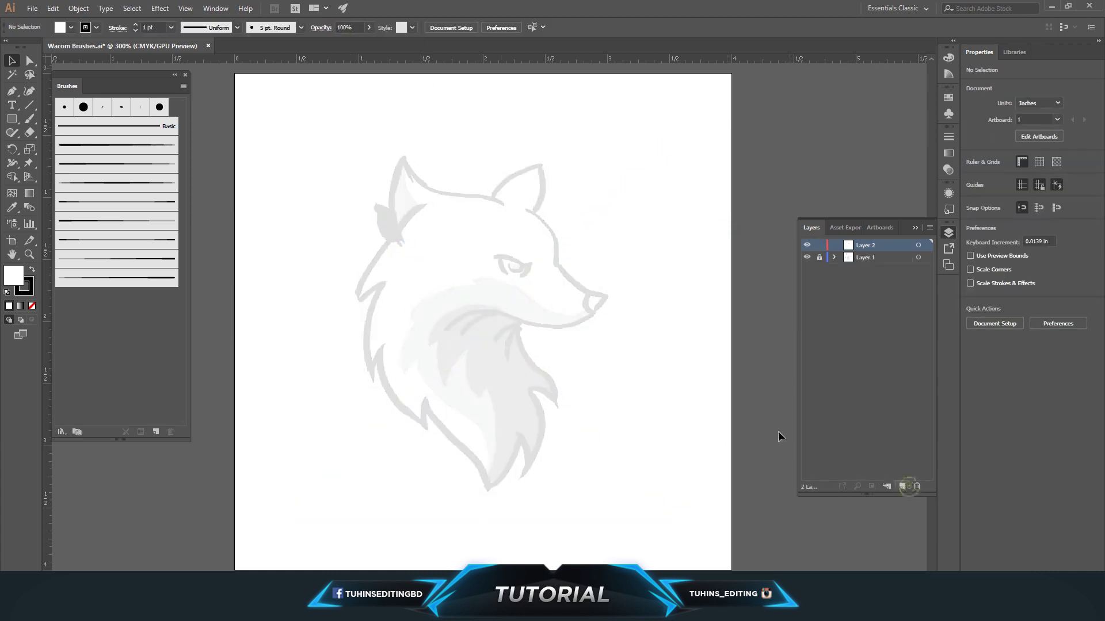
- Save in the legacy format, zoom to 400%, and start the forehead line with the Pen tool
{"action": "left_click", "coordinate": [33, 9]}
{"action": "left_click", "coordinate": [34, 96]}
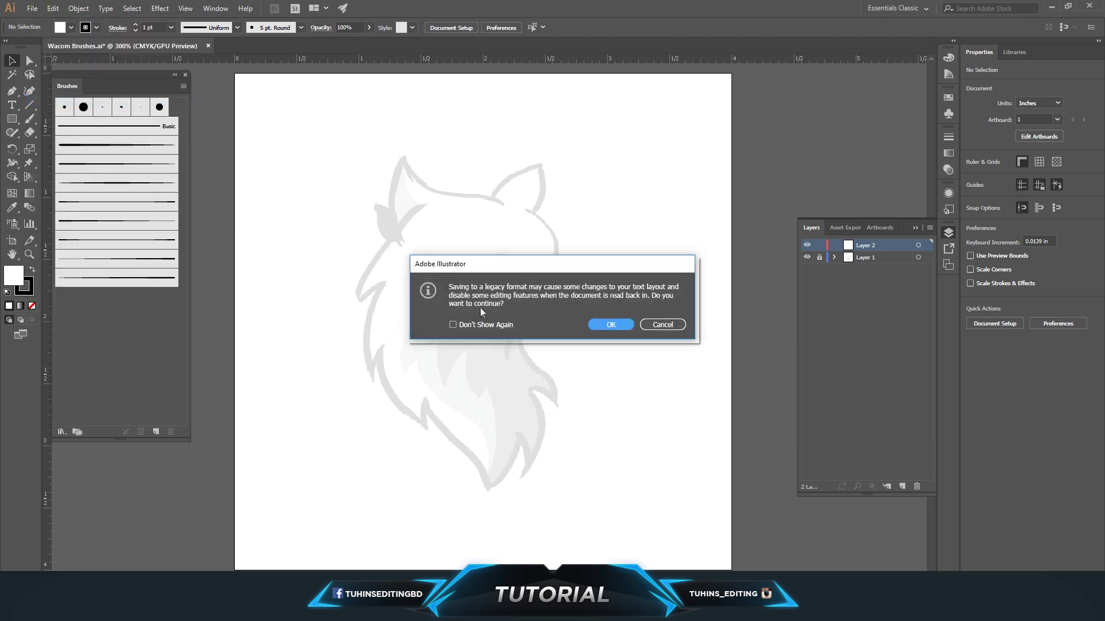
{"action": "left_click", "coordinate": [610, 324]}
{"action": "scroll", "coordinate": [532, 244], "scroll_direction": "up", "scroll_amount": 1}
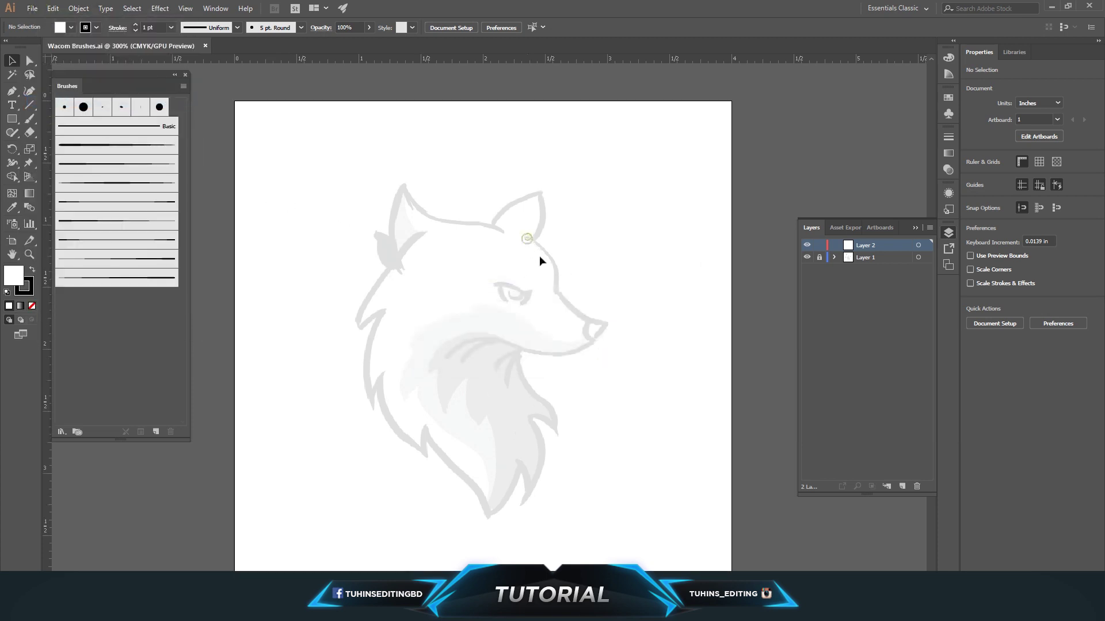
{"action": "key", "text": "ctrl+plus"}
{"action": "scroll", "coordinate": [540, 255], "scroll_direction": "up", "scroll_amount": 1}
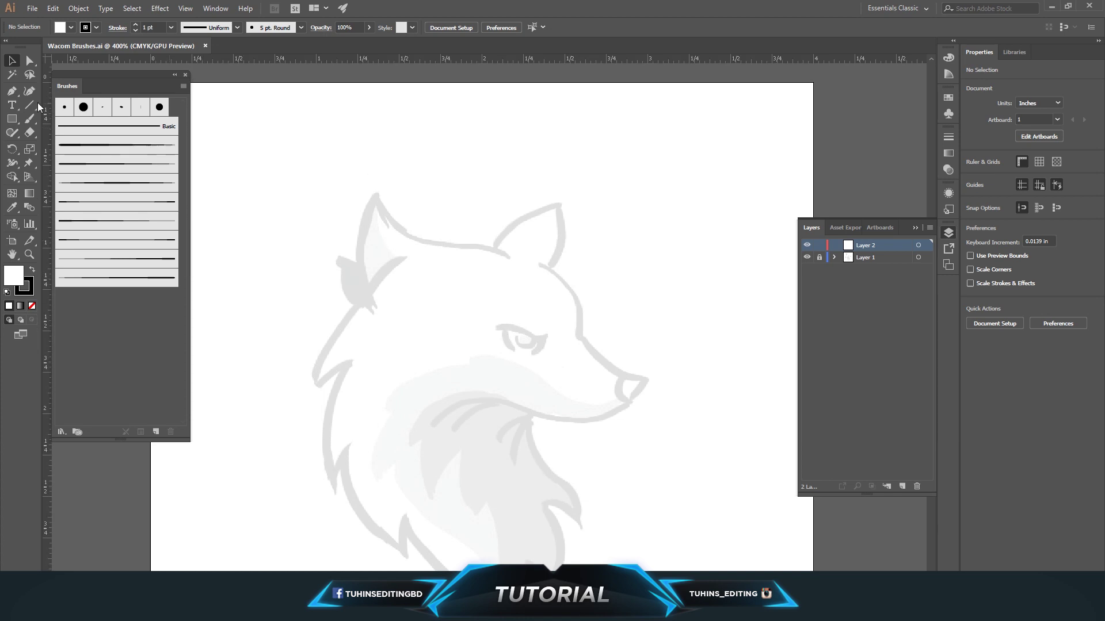
{"action": "key", "text": "p"}
{"action": "left_click", "coordinate": [539, 264]}
- Pen-draw the forehead curve down to the brow, then with a corner out to the nose tip
{"action": "left_click_drag", "start_coordinate": [581, 337], "coordinate": [582, 397]}
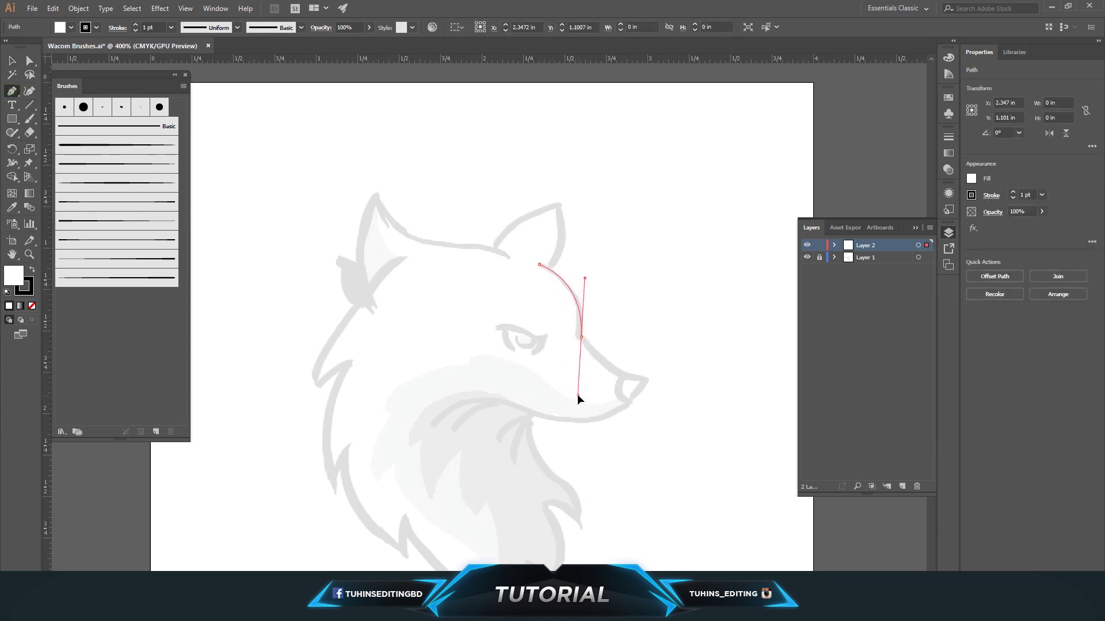
{"action": "left_click", "coordinate": [581, 337]}
{"action": "left_click_drag", "start_coordinate": [647, 380], "coordinate": [696, 379]}
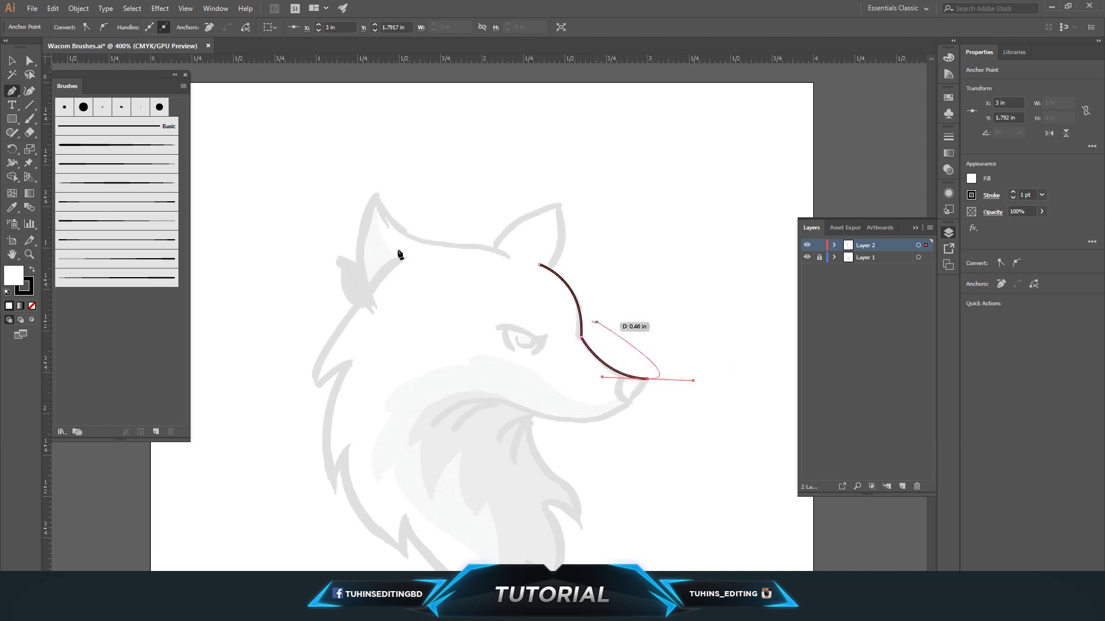
{"action": "key", "text": "v"}
{"action": "left_click", "coordinate": [561, 323]}
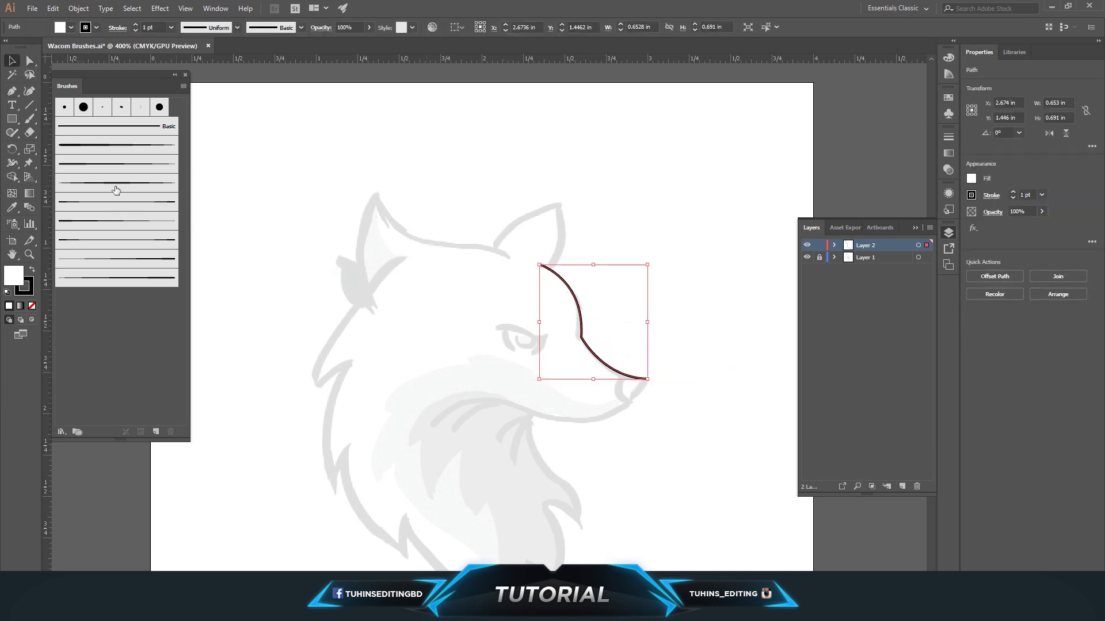
- Apply the tapered brush to the forehead curve with a 2 pt stroke weight
{"action": "left_click", "coordinate": [116, 183]}
{"action": "key", "text": "Up"}
{"action": "key", "text": "Up"}
{"action": "key", "text": "Return"}
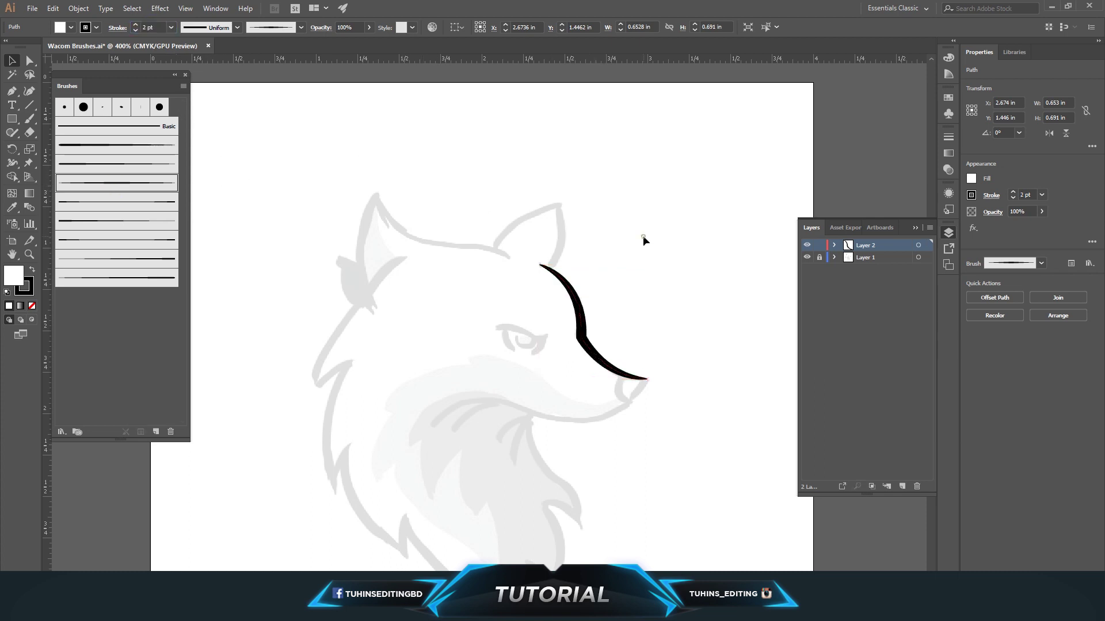
{"action": "left_click", "coordinate": [363, 219]}
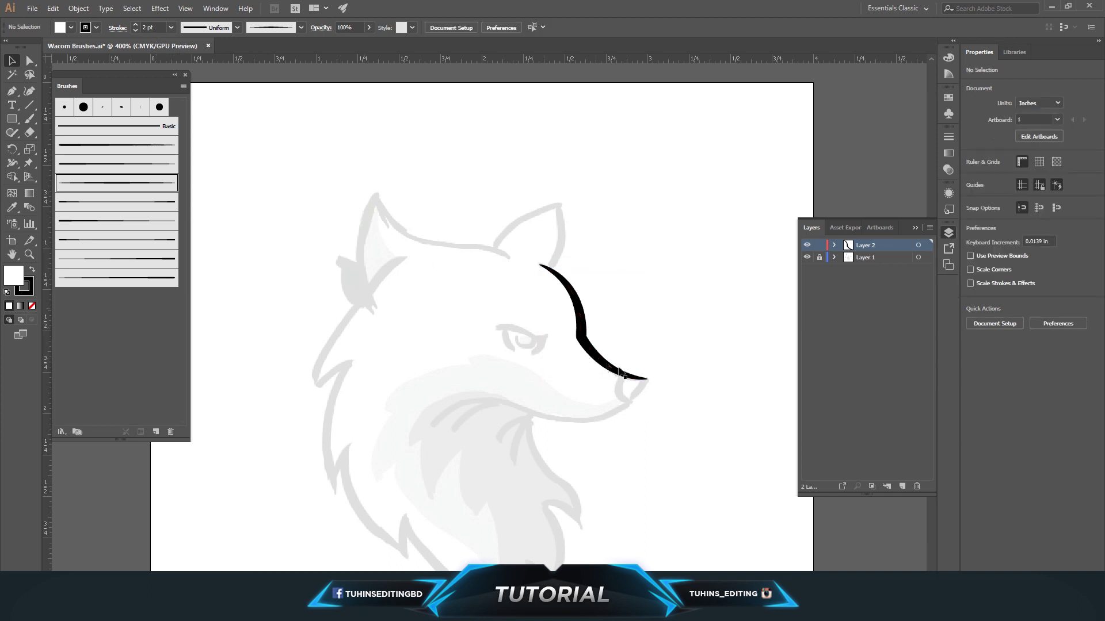
{"action": "left_click", "coordinate": [12, 91]}
- Pen-draw the jaw curve from the cheek fur, below the mouth, up to the nose tip
{"action": "left_click", "coordinate": [432, 426]}
{"action": "left_click_drag", "start_coordinate": [531, 413], "coordinate": [596, 452]}
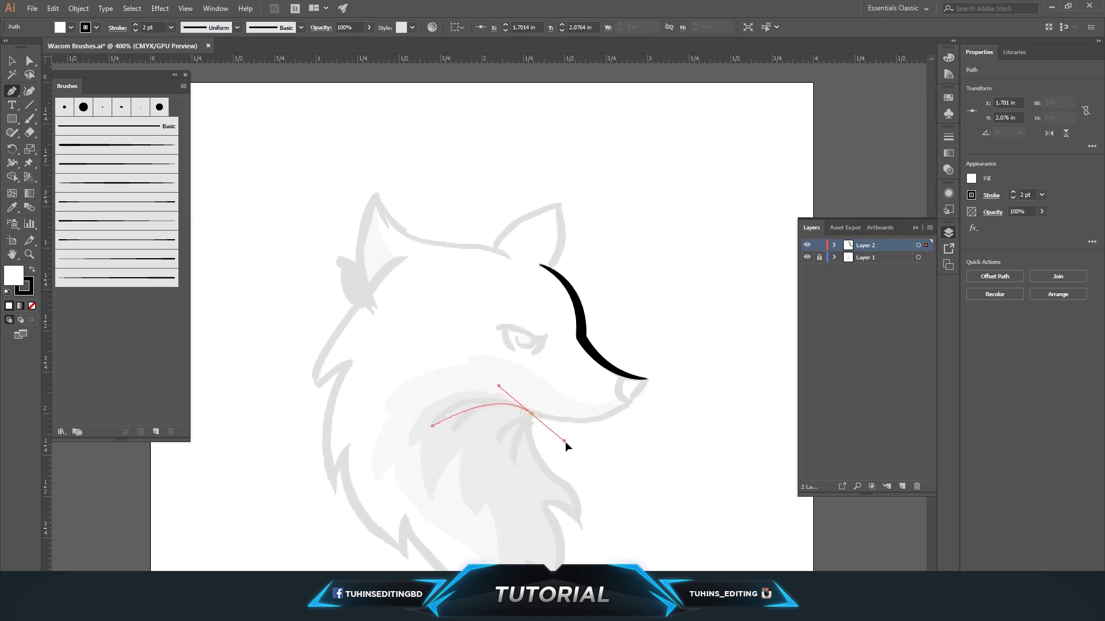
{"action": "left_click", "coordinate": [532, 414]}
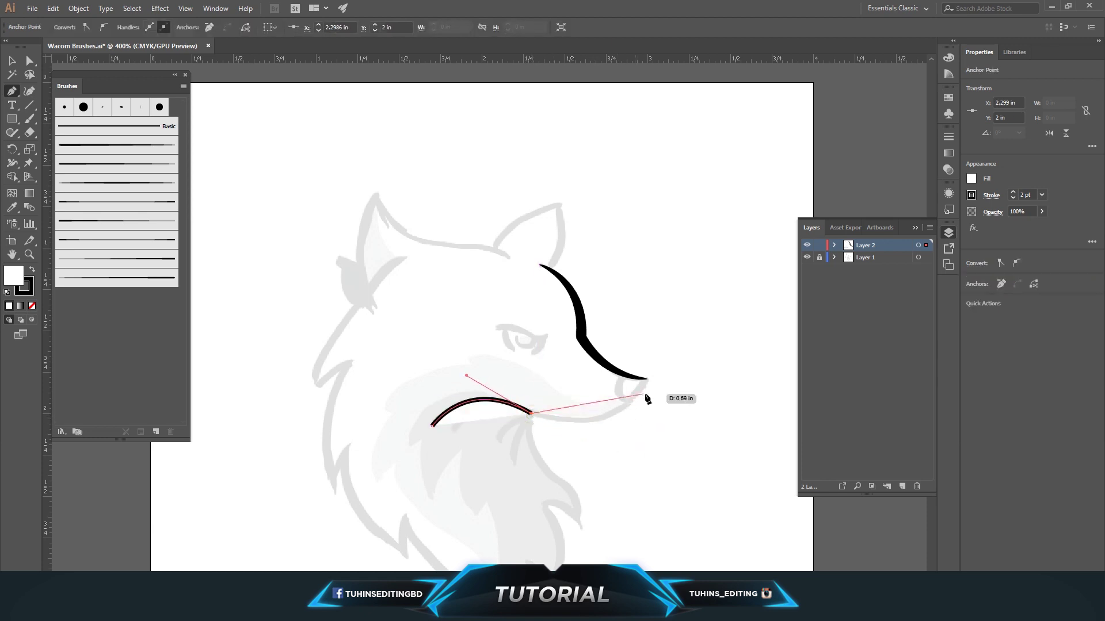
{"action": "left_click_drag", "start_coordinate": [647, 382], "coordinate": [696, 325]}
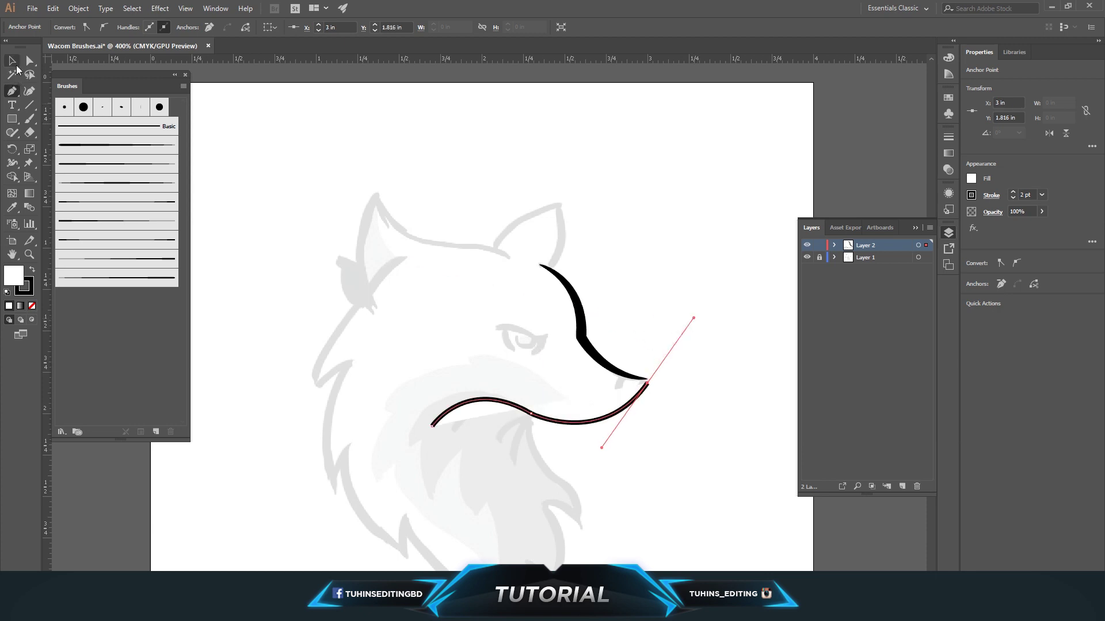
{"action": "key", "text": "v"}
{"action": "left_click", "coordinate": [576, 374]}
- Give the jaw line the tapered brush, no fill, and a 2 pt stroke
{"action": "left_click", "coordinate": [471, 397]}
{"action": "left_click", "coordinate": [106, 183]}
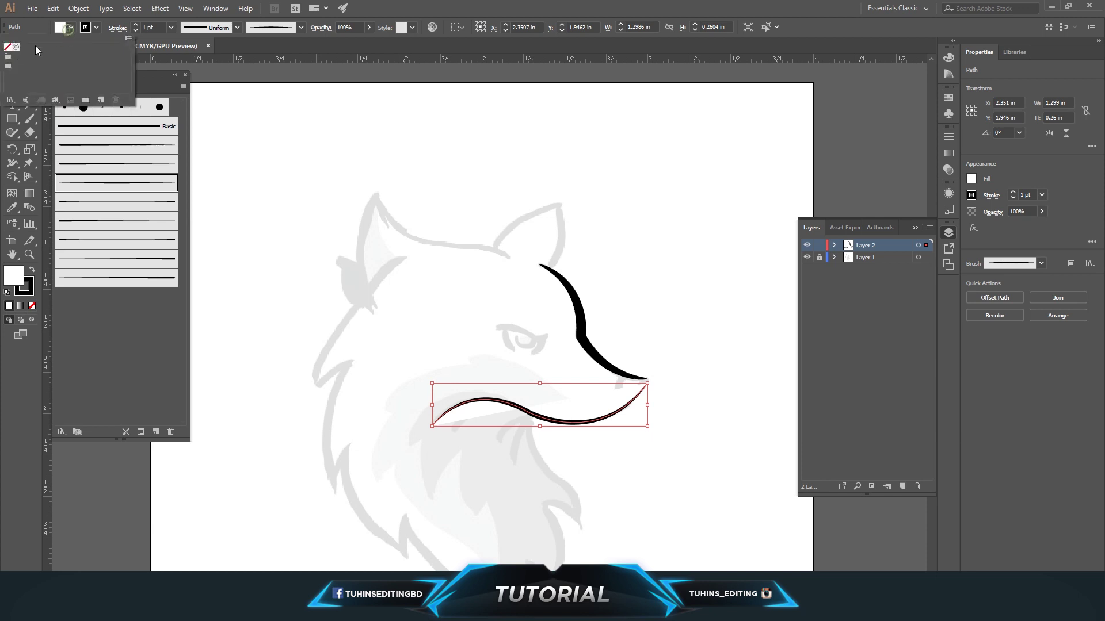
{"action": "key", "text": "slash"}
{"action": "left_click", "coordinate": [582, 322]}
{"action": "left_click", "coordinate": [64, 27]}
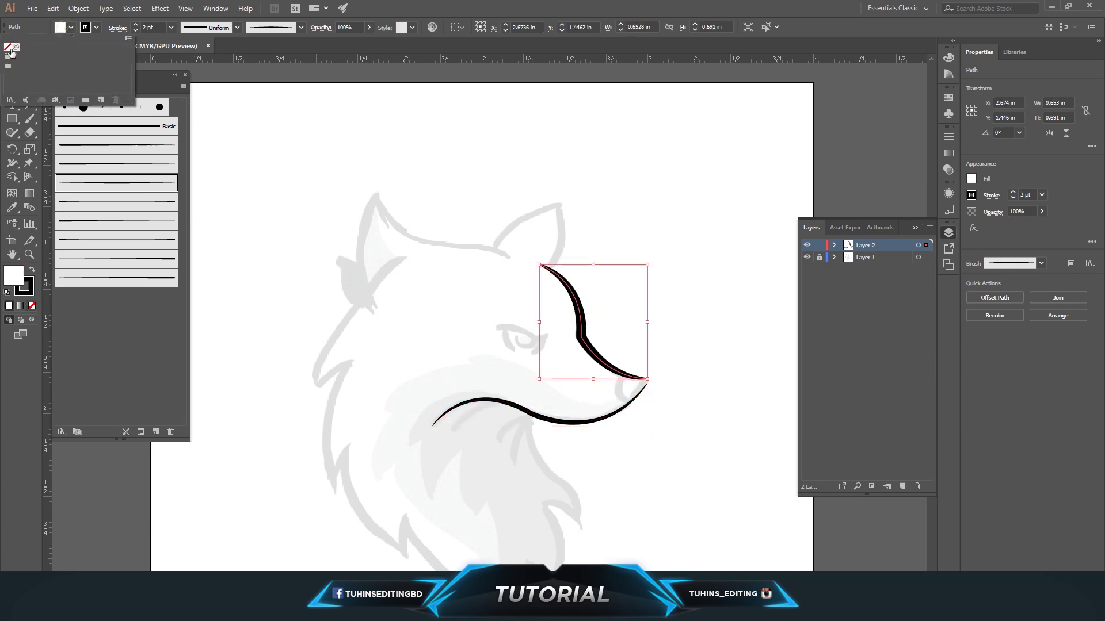
{"action": "left_click", "coordinate": [360, 227]}
{"action": "left_click", "coordinate": [542, 424]}
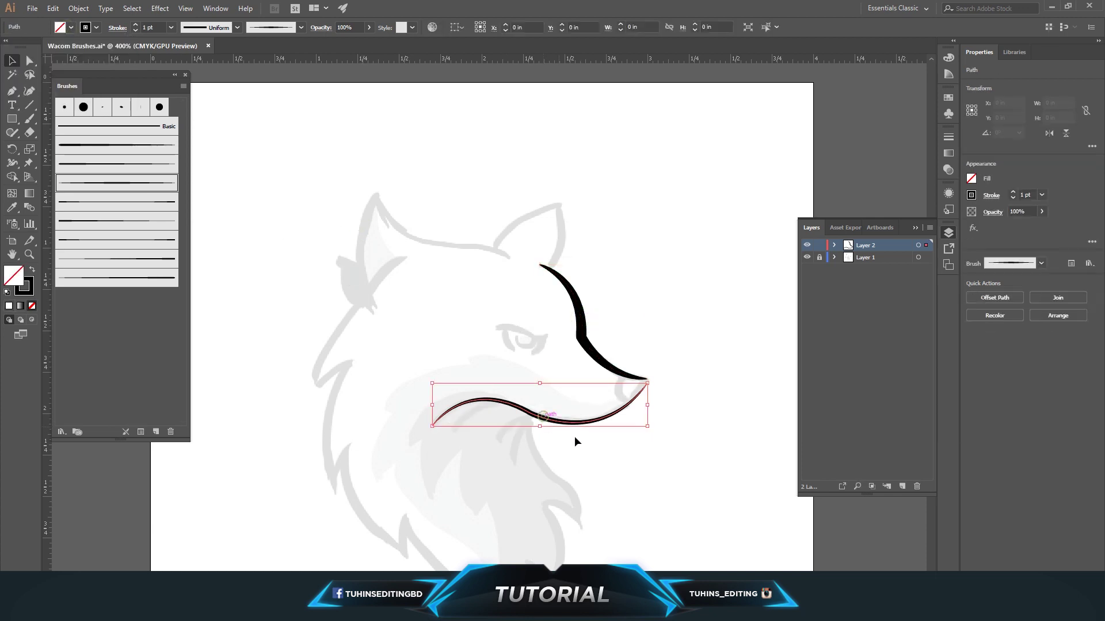
{"action": "left_click", "coordinate": [153, 28]}
{"action": "type", "text": "2"}
{"action": "key", "text": "Return"}
{"action": "left_click", "coordinate": [625, 268]}
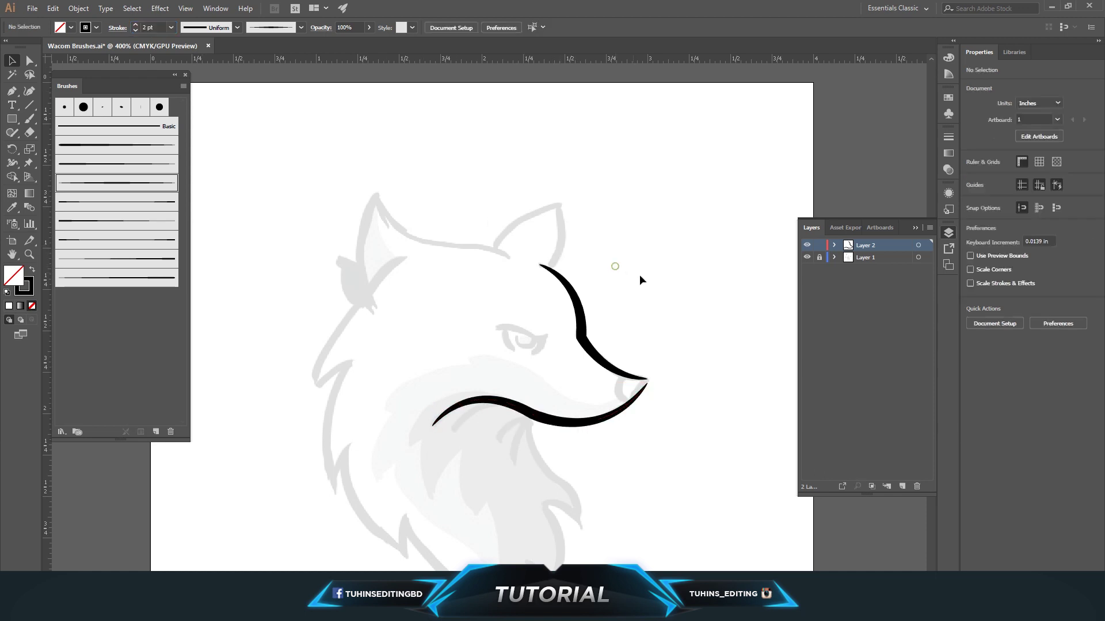
- Smooth out the bumps along the jaw line with the Smooth tool
{"action": "scroll", "coordinate": [694, 312], "scroll_direction": "down", "scroll_amount": 2}
{"action": "left_click", "coordinate": [556, 375]}
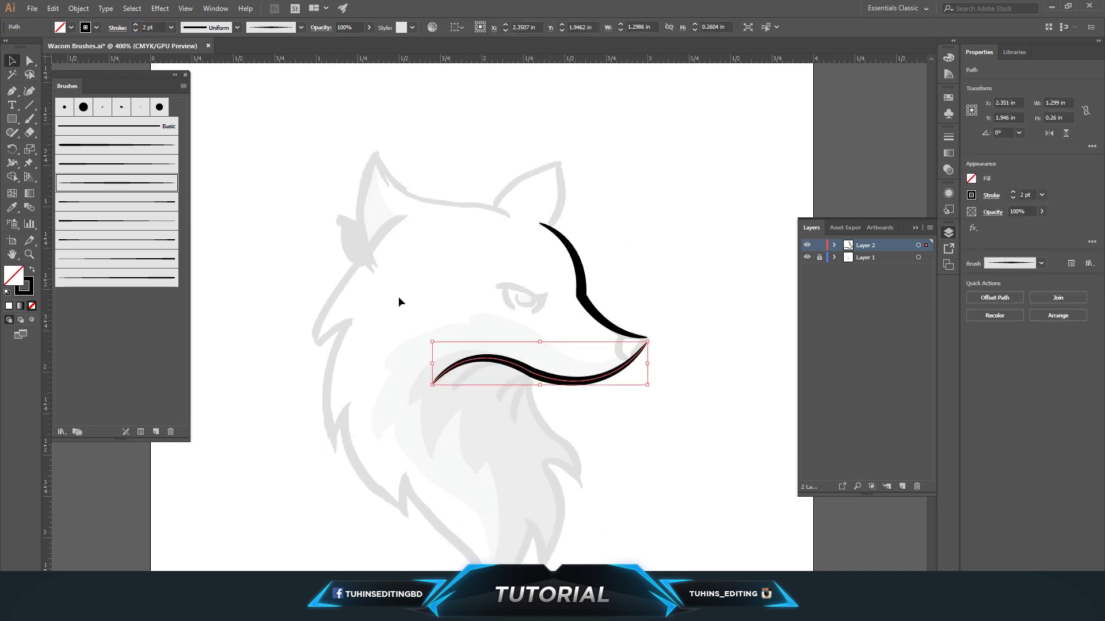
{"action": "key", "text": "a"}
{"action": "left_click", "coordinate": [536, 374]}
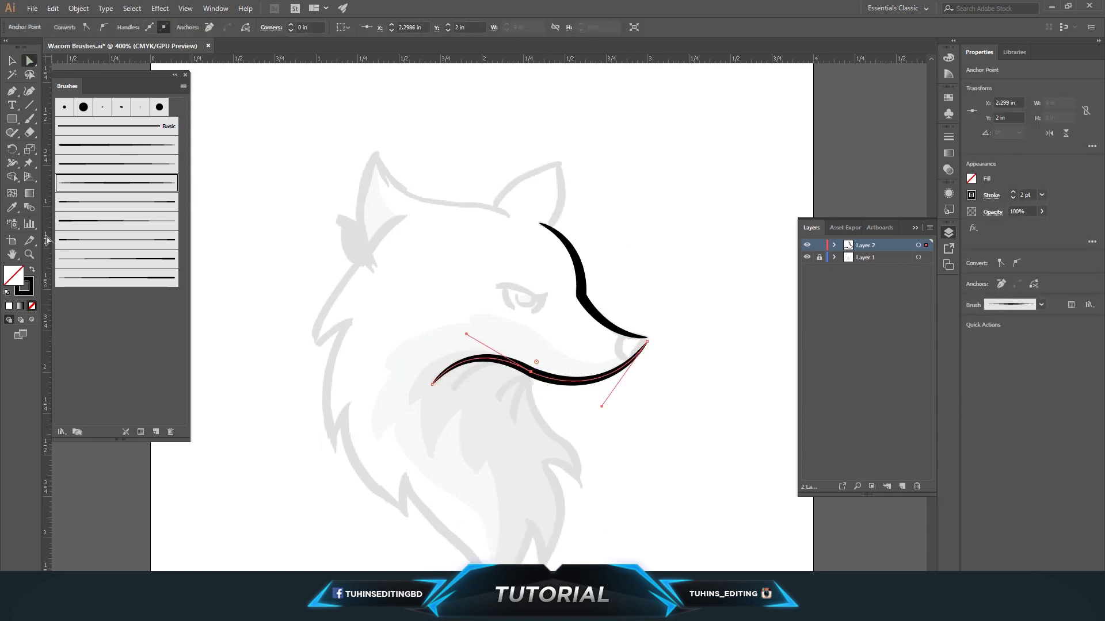
{"action": "left_click", "coordinate": [14, 136]}
{"action": "left_click", "coordinate": [62, 146]}
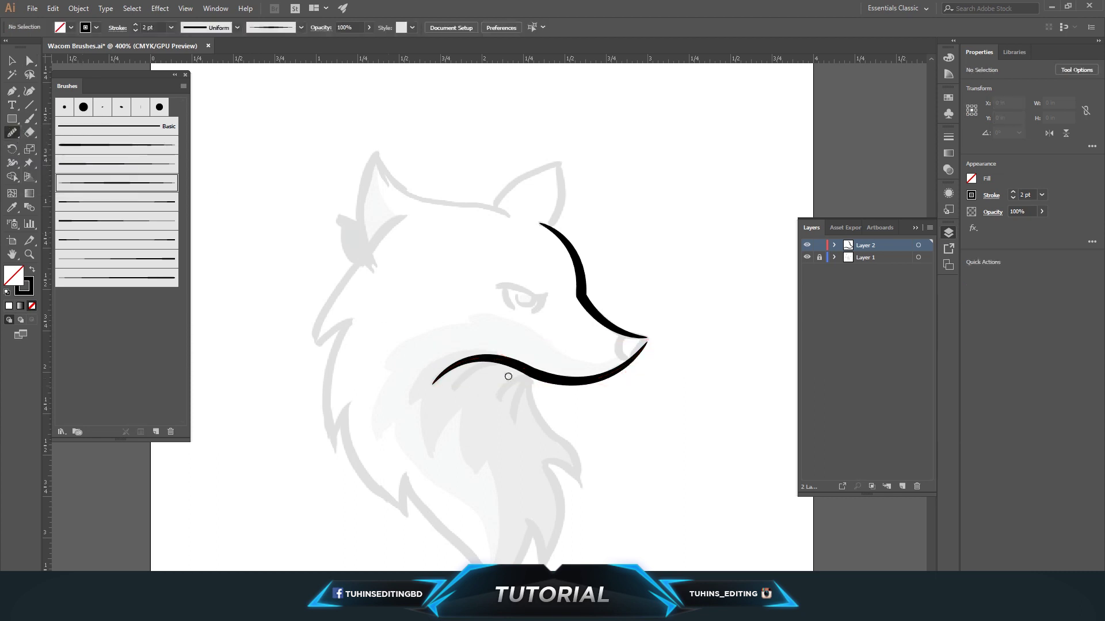
{"action": "left_click", "coordinate": [454, 367], "text": "ctrl"}
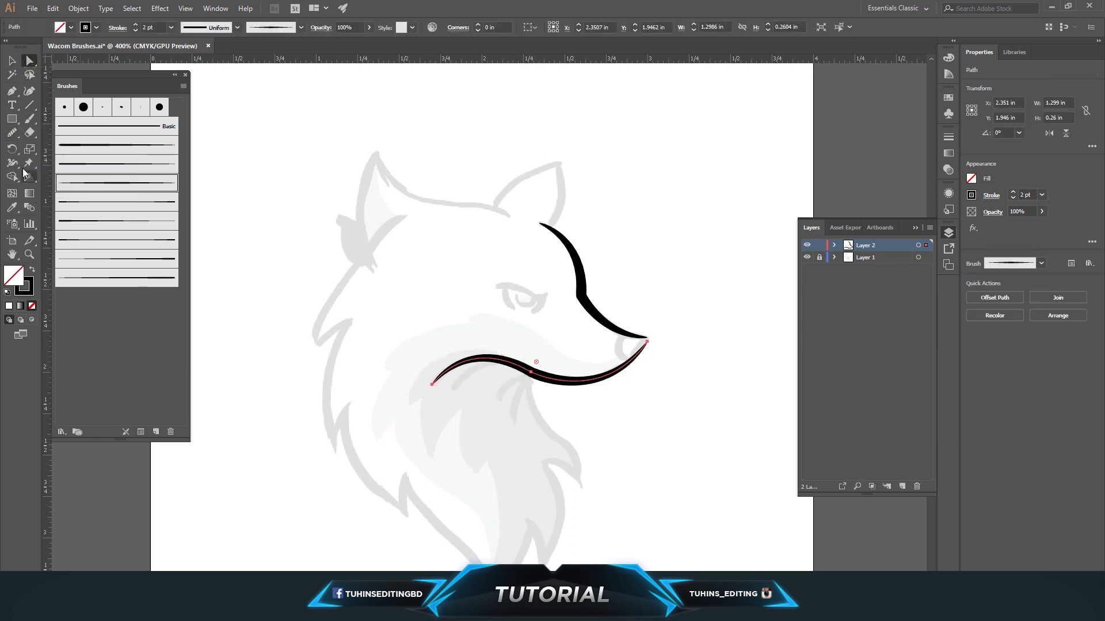
{"action": "left_click_drag", "start_coordinate": [528, 371], "coordinate": [542, 376]}
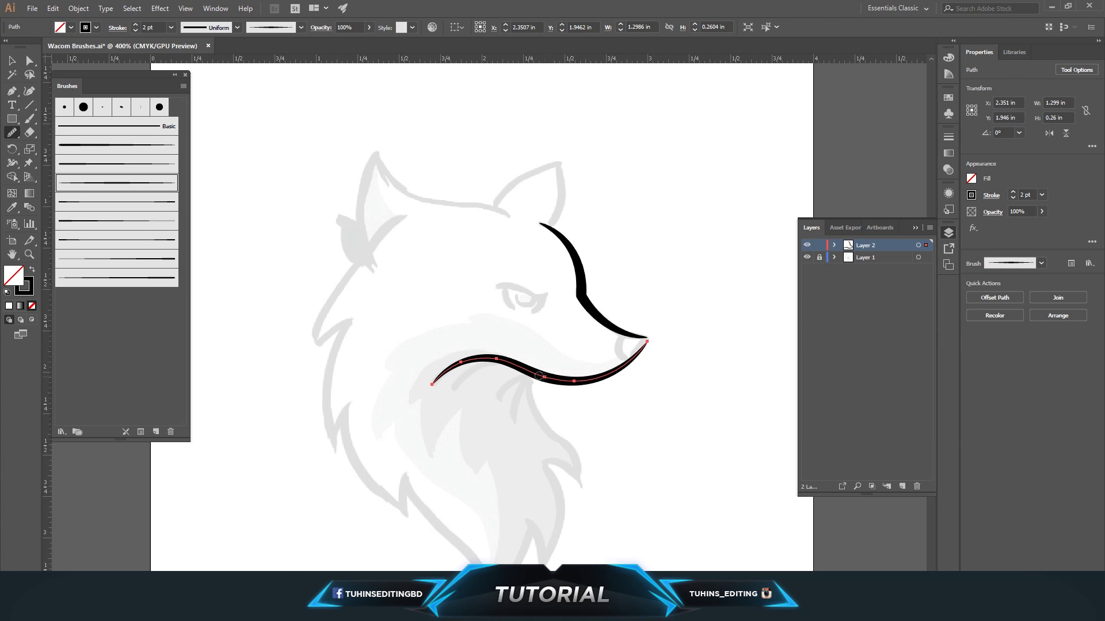
{"action": "left_click", "coordinate": [686, 353], "text": "ctrl"}
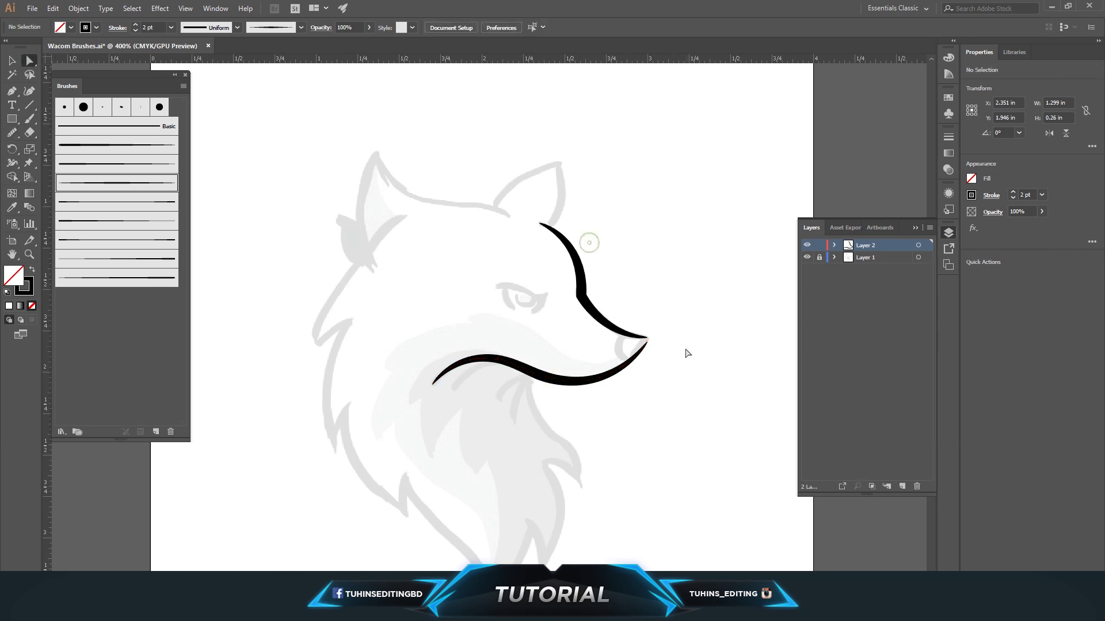
{"action": "left_click_drag", "start_coordinate": [686, 390], "coordinate": [586, 397]}
- Nudge the jaw line's tip up toward the nose and fine-tune its bottom bend
{"action": "scroll", "coordinate": [586, 397], "scroll_direction": "up", "scroll_amount": 2}
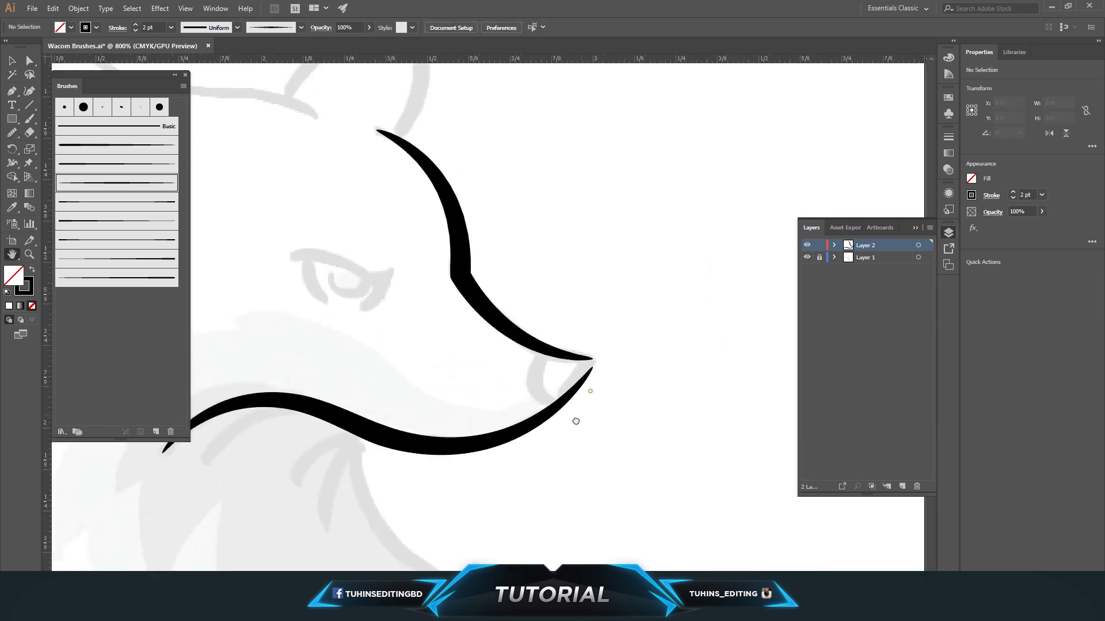
{"action": "left_click", "coordinate": [29, 61]}
{"action": "left_click", "coordinate": [481, 395]}
{"action": "left_click_drag", "start_coordinate": [513, 354], "coordinate": [526, 335]}
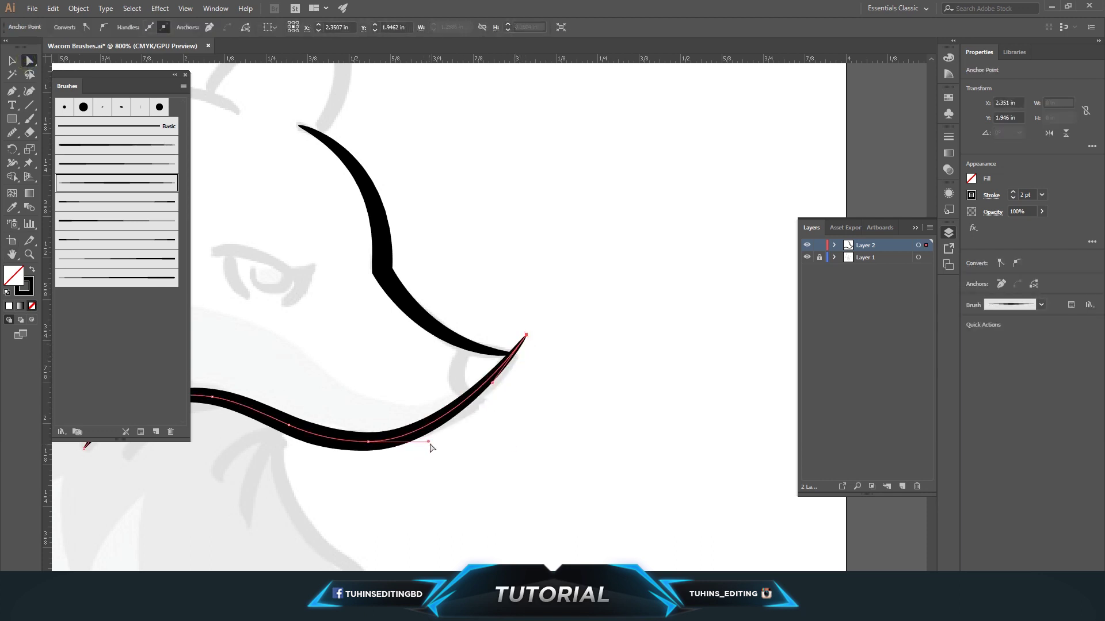
{"action": "left_click_drag", "start_coordinate": [429, 445], "coordinate": [438, 451]}
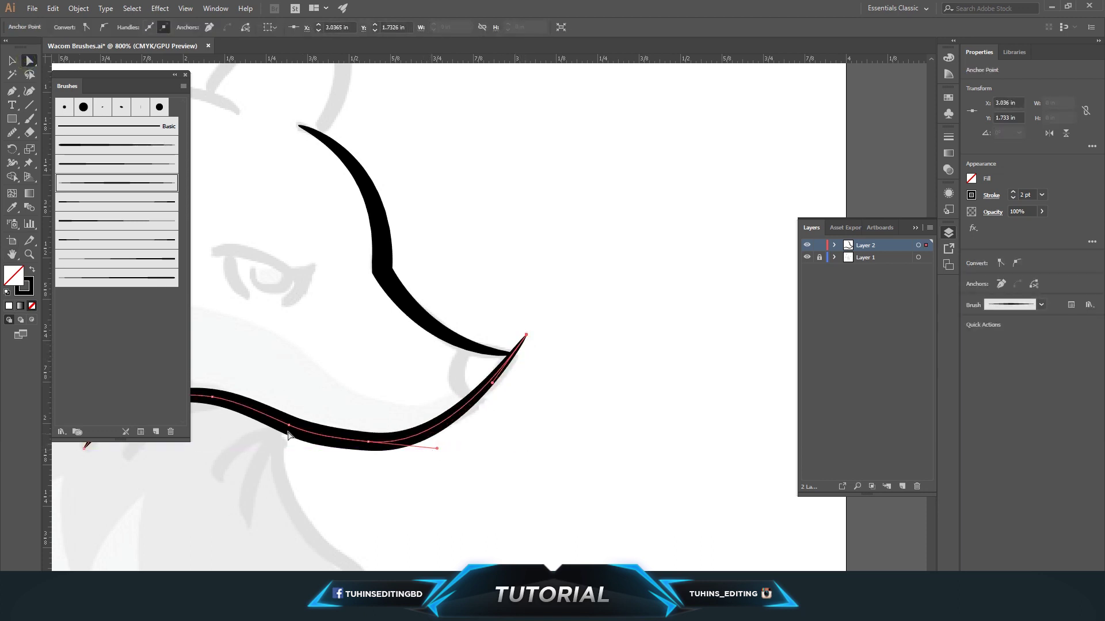
{"action": "left_click_drag", "start_coordinate": [431, 448], "coordinate": [436, 444]}
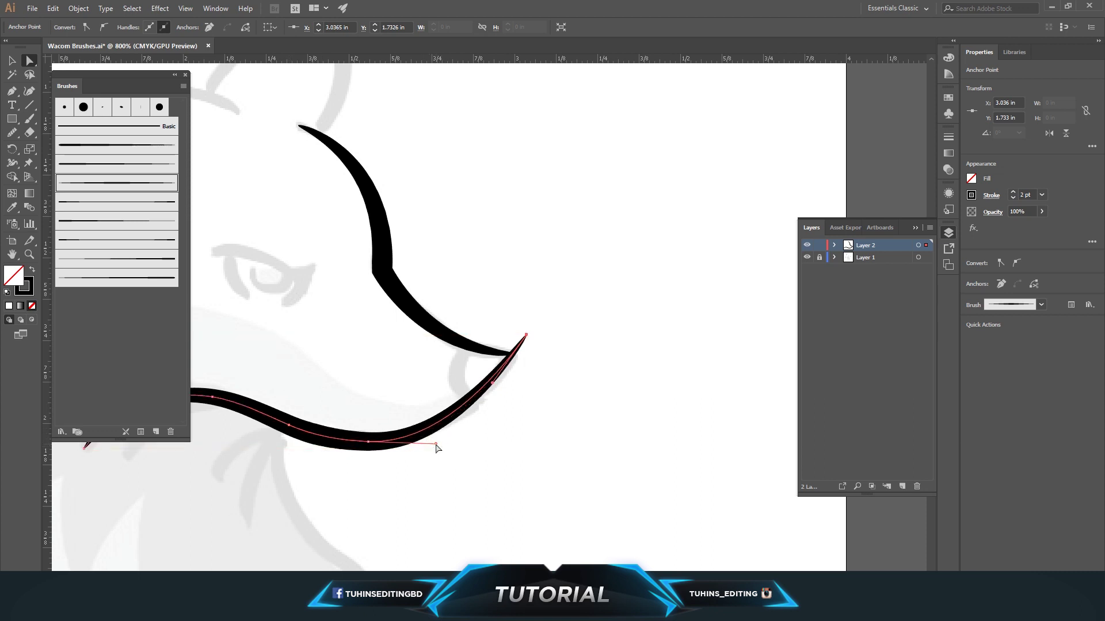
{"action": "left_click", "coordinate": [487, 449]}
- Move the forehead line's nose corner down and right to meet the jaw
{"action": "key", "text": "ctrl+minus"}
{"action": "key", "text": "ctrl+minus"}
{"action": "key", "text": "ctrl+minus"}
{"action": "key", "text": "ctrl+plus"}
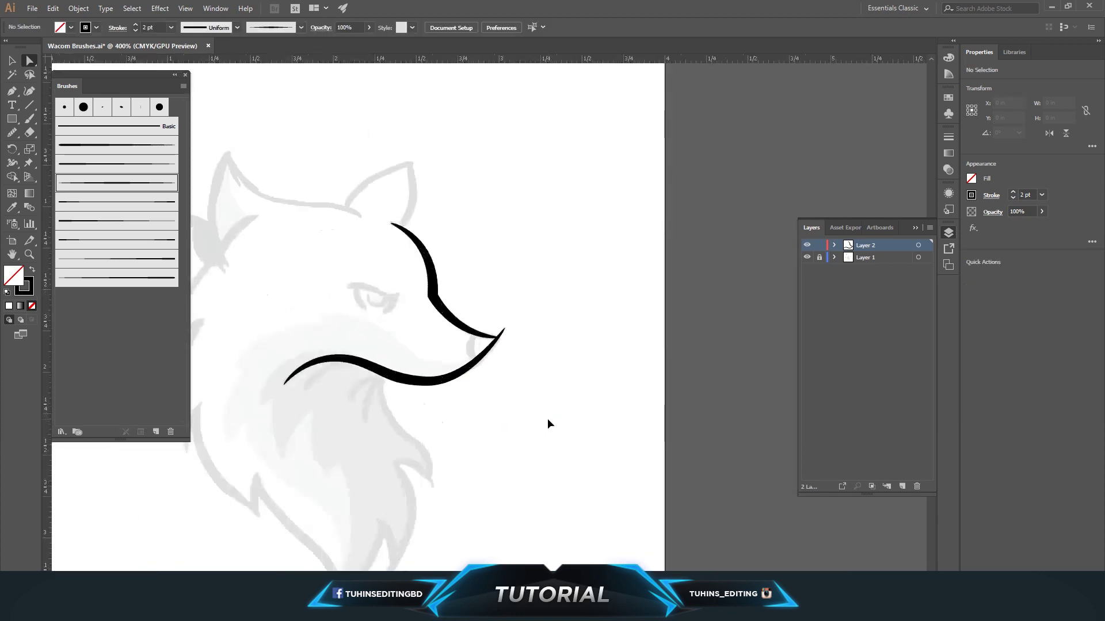
{"action": "key", "text": "ctrl+plus"}
{"action": "key", "text": "ctrl+plus"}
{"action": "key", "text": "ctrl+plus"}
{"action": "left_click", "coordinate": [524, 363]}
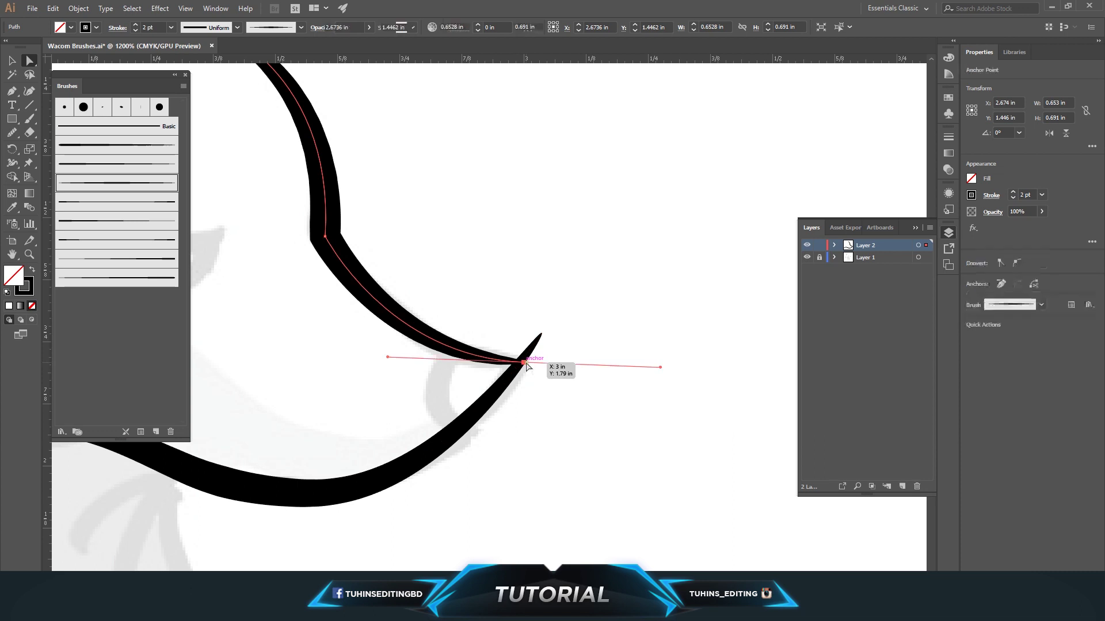
{"action": "left_click_drag", "start_coordinate": [527, 366], "coordinate": [547, 383]}
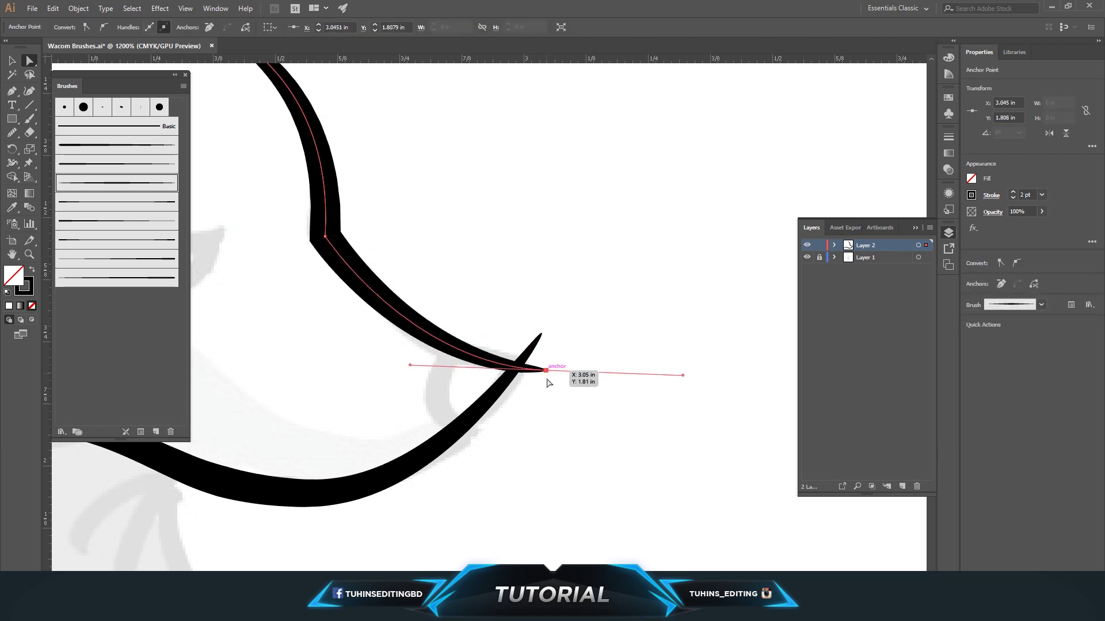
{"action": "left_click", "coordinate": [554, 339]}
- Recentre the head and save the file, acknowledging the save warning
{"action": "key", "text": "ctrl+minus"}
{"action": "key", "text": "ctrl+minus"}
{"action": "key", "text": "ctrl+minus"}
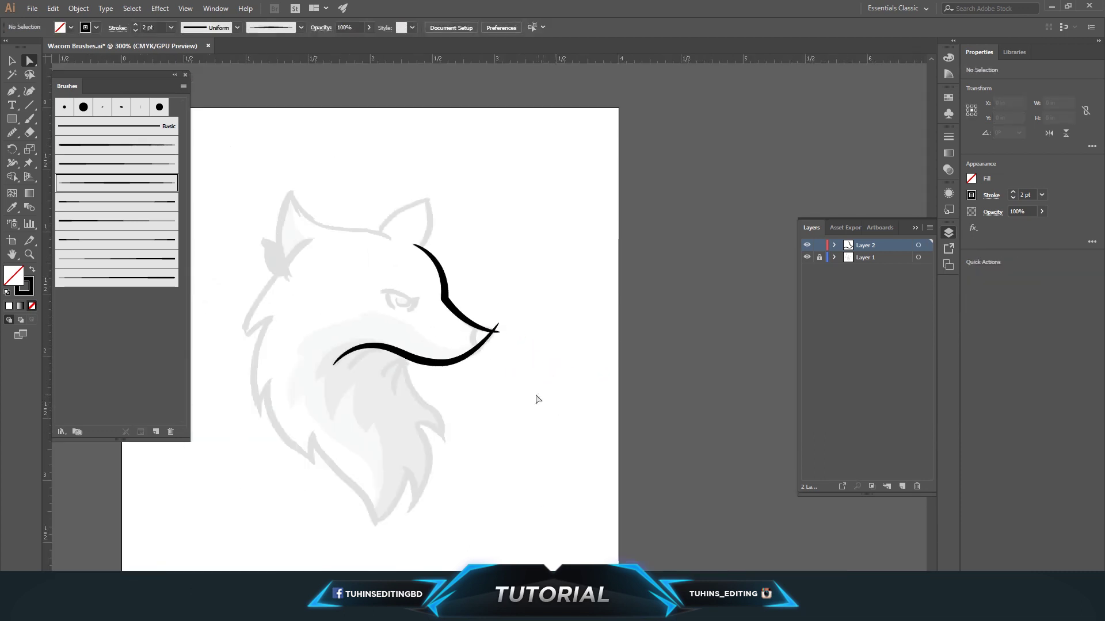
{"action": "left_click_drag", "start_coordinate": [306, 404], "coordinate": [427, 414]}
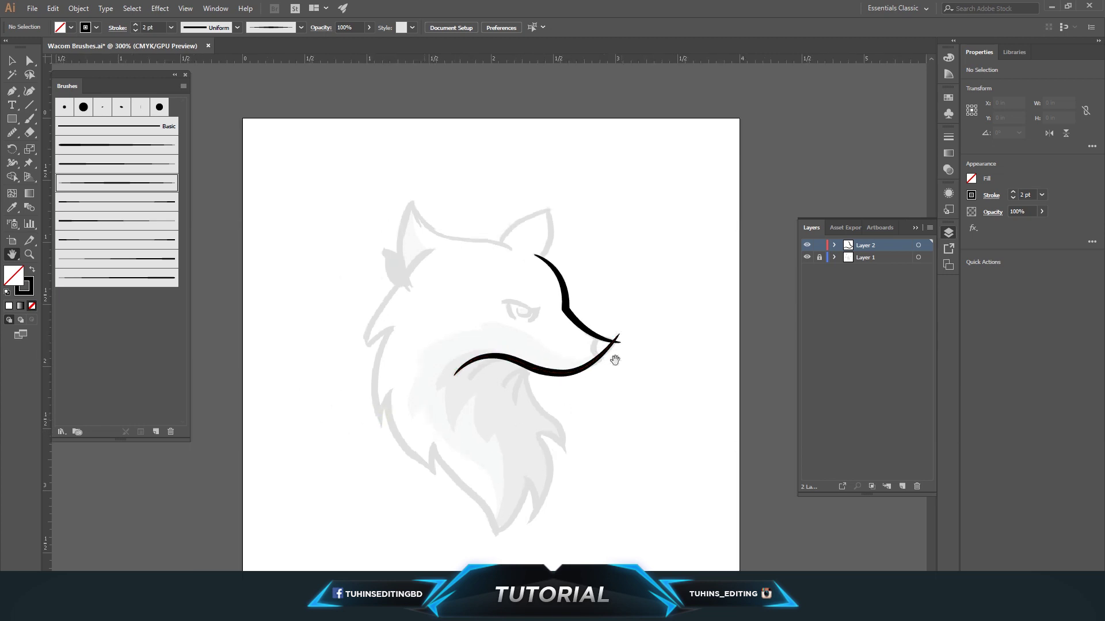
{"action": "left_click", "coordinate": [32, 8]}
{"action": "left_click", "coordinate": [49, 101]}
{"action": "left_click", "coordinate": [617, 323]}
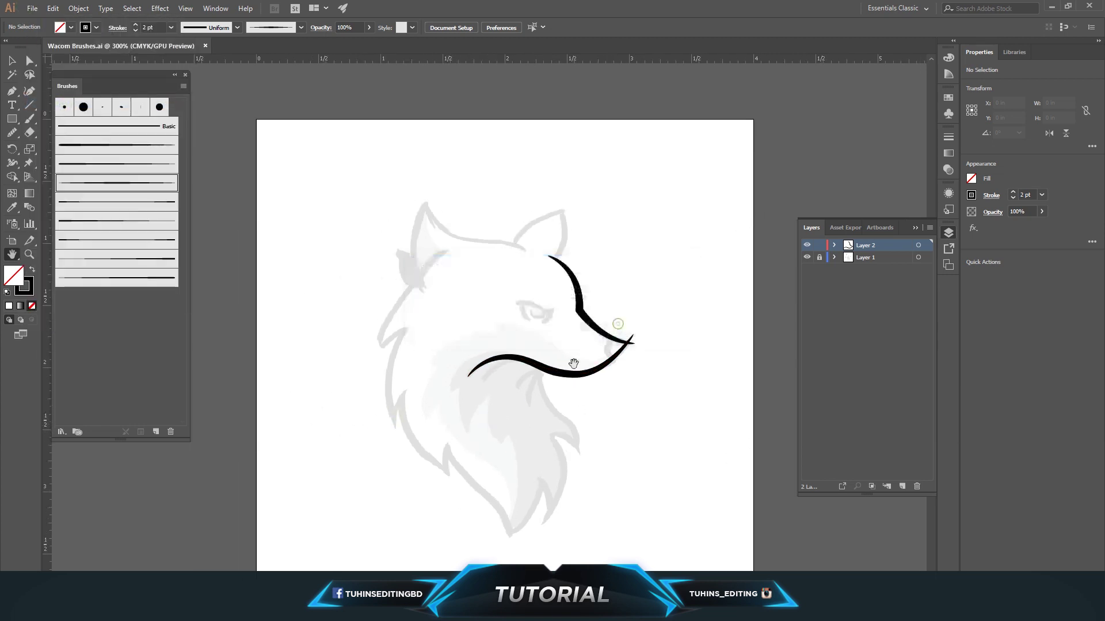
{"action": "key", "text": "ctrl+plus"}
{"action": "left_click_drag", "start_coordinate": [401, 224], "coordinate": [410, 277]}
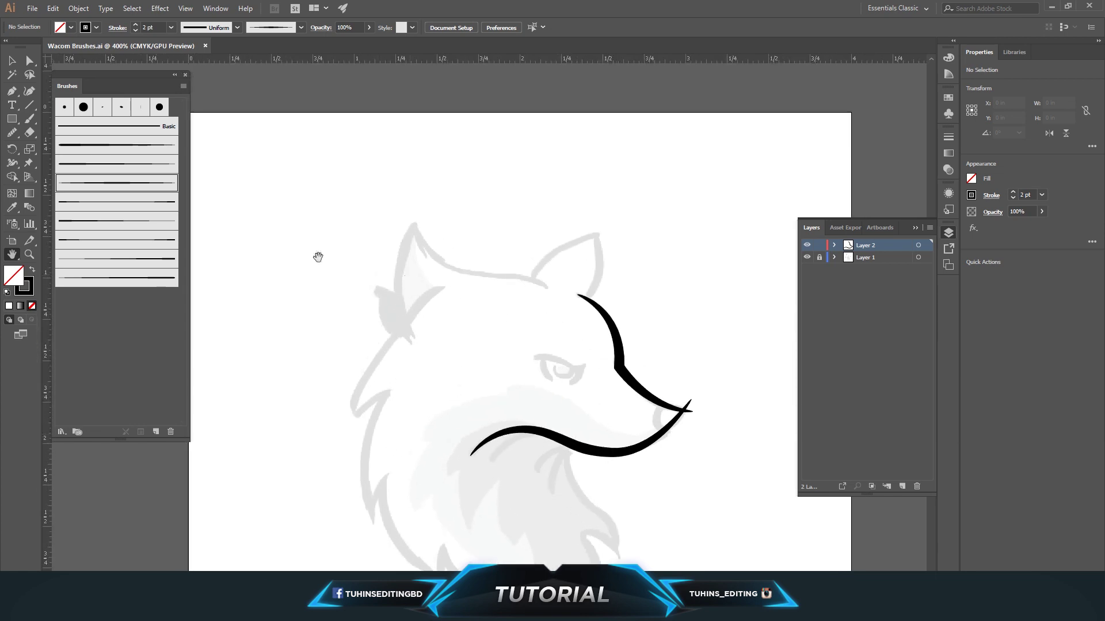
- Pen-draw the left ear outline from its base to a sharp tip and across the head top
{"action": "key", "text": "p"}
{"action": "left_click", "coordinate": [407, 322]}
{"action": "left_click_drag", "start_coordinate": [415, 222], "coordinate": [450, 179]}
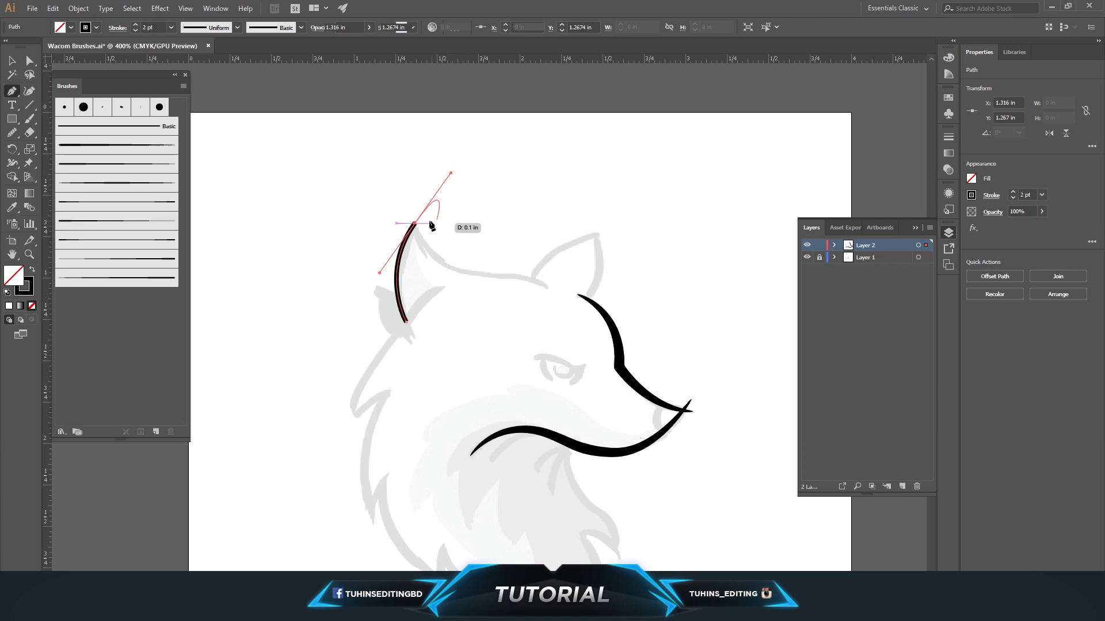
{"action": "left_click", "coordinate": [414, 223]}
{"action": "left_click_drag", "start_coordinate": [494, 276], "coordinate": [554, 274]}
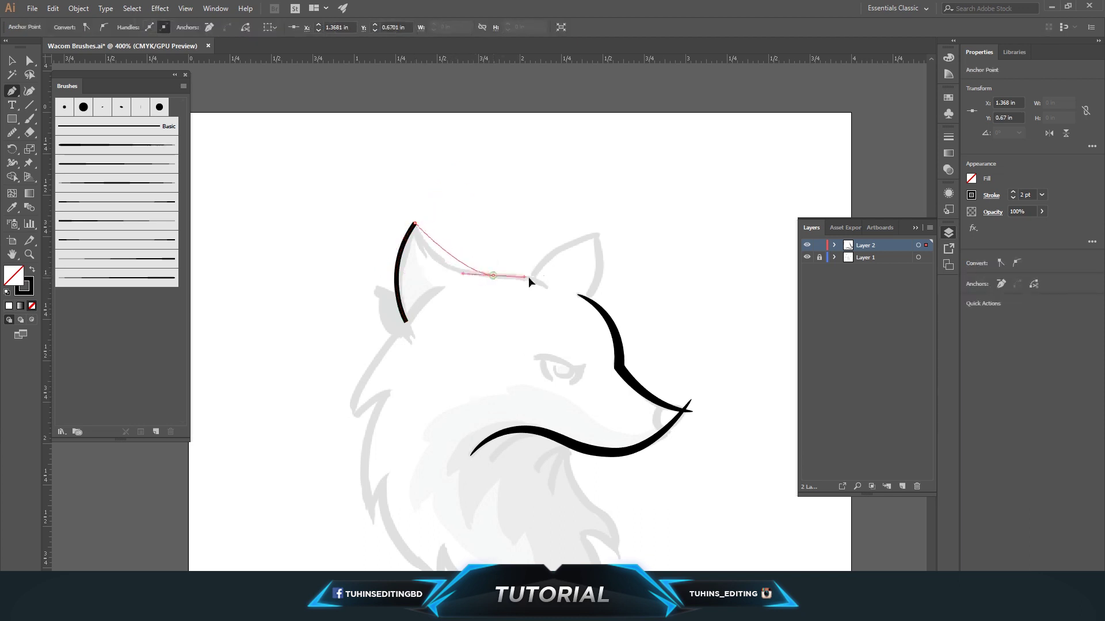
{"action": "left_click", "coordinate": [493, 275]}
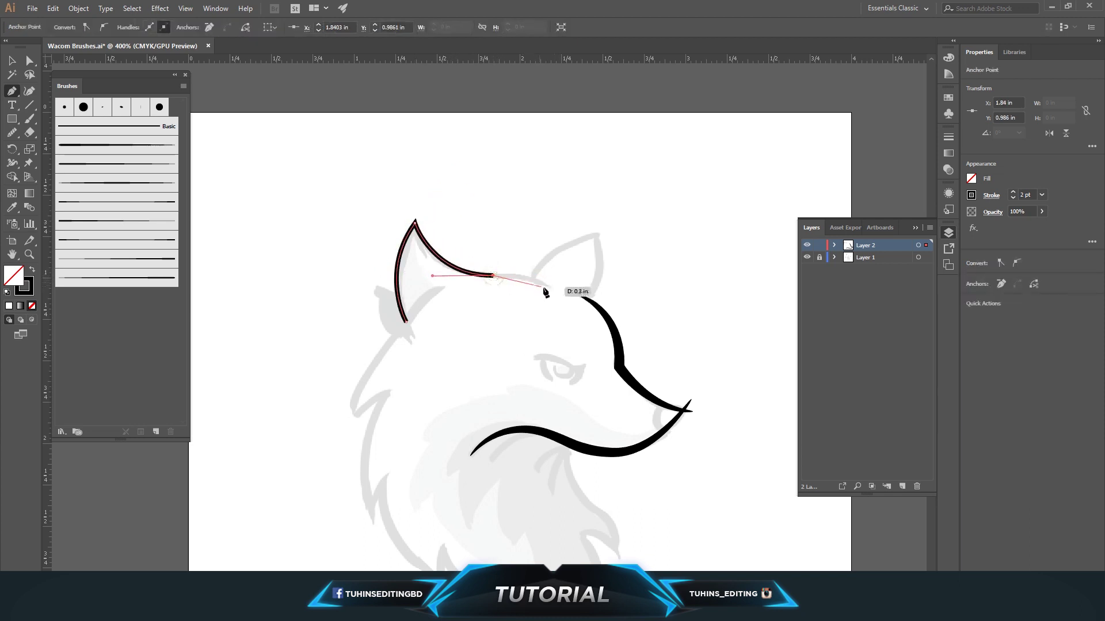
{"action": "left_click_drag", "start_coordinate": [564, 305], "coordinate": [563, 305]}
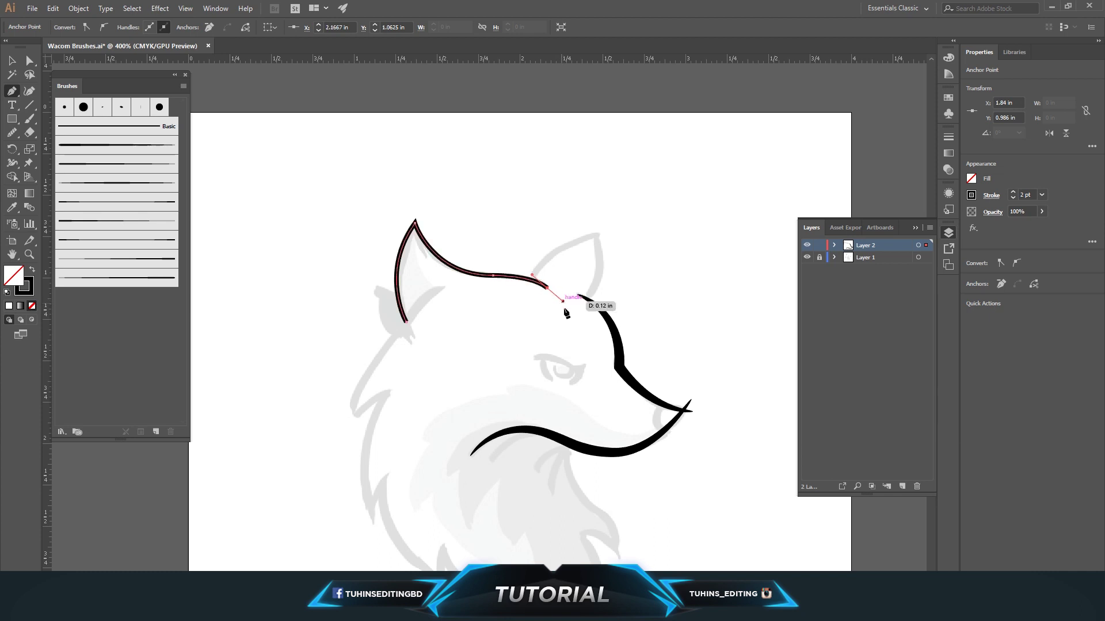
{"action": "key", "text": "v"}
- Apply the tapered brush to the ear outline with a 3 pt stroke weight
{"action": "left_click", "coordinate": [135, 24]}
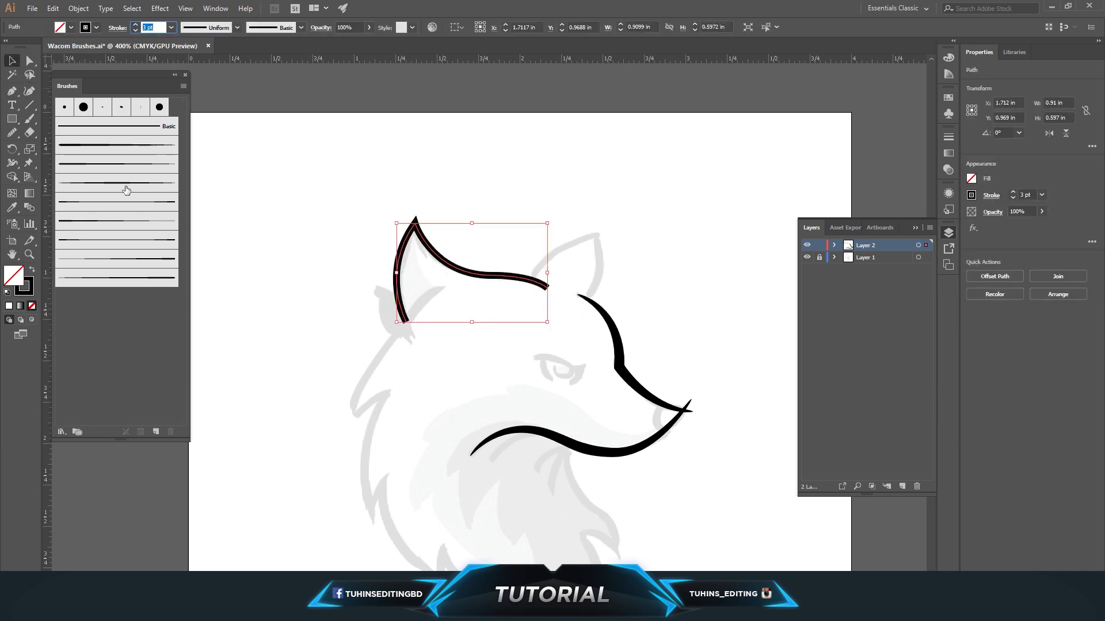
{"action": "left_click", "coordinate": [123, 184]}
{"action": "left_click", "coordinate": [153, 28]}
{"action": "type", "text": "3"}
{"action": "key", "text": "Return"}
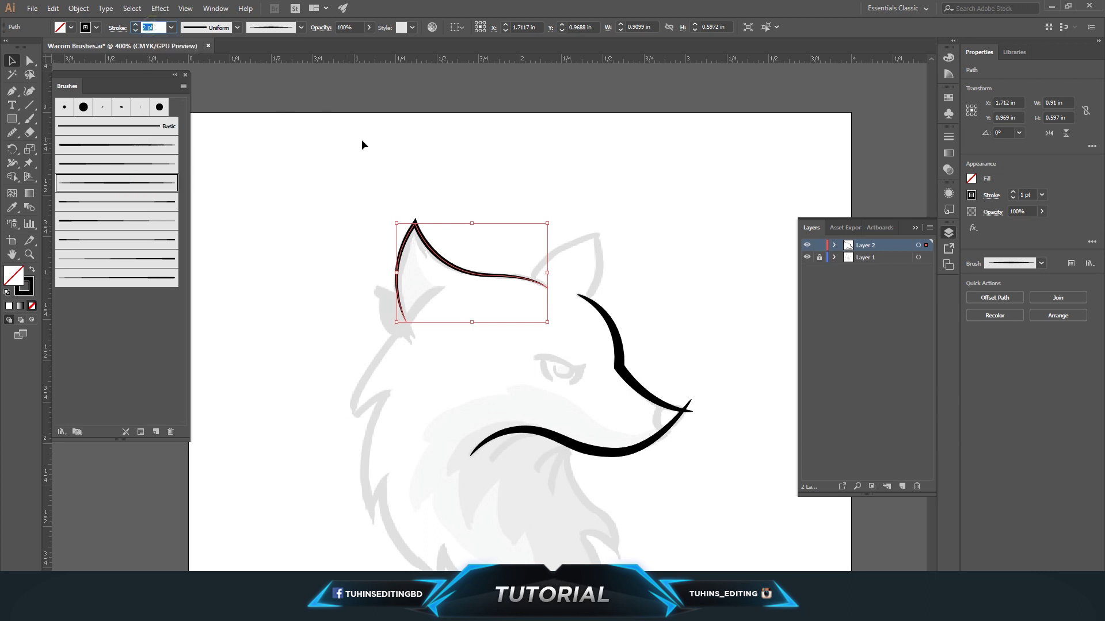
{"action": "left_click", "coordinate": [484, 190]}
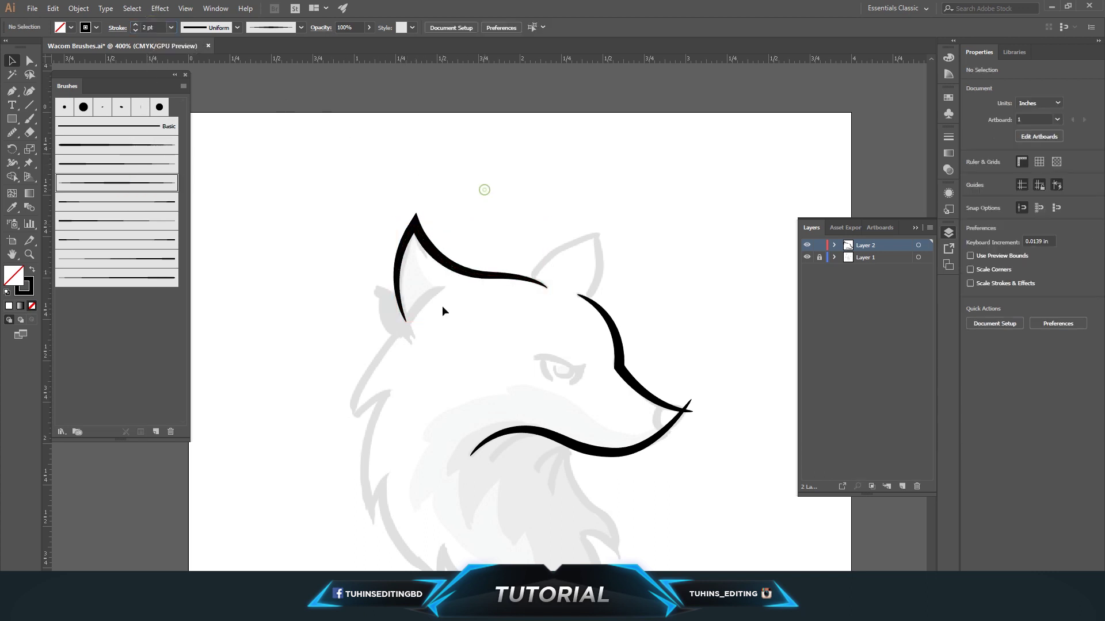
{"action": "key", "text": "p"}
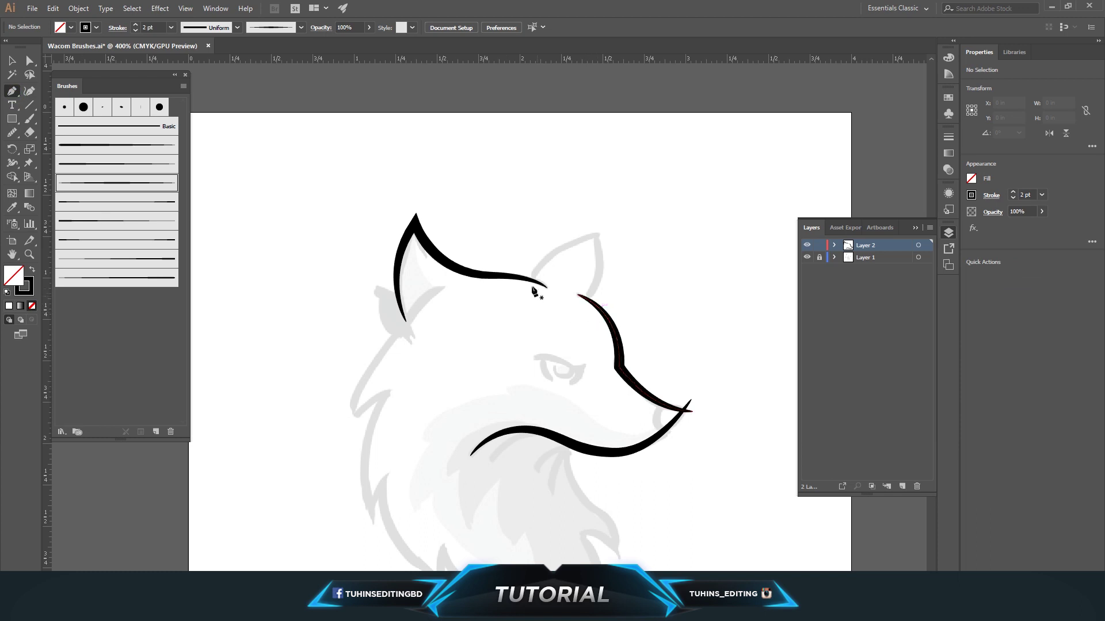
- Draw the curved right ear outline path with the Pen tool
{"action": "left_click", "coordinate": [532, 281]}
{"action": "left_click_drag", "start_coordinate": [598, 235], "coordinate": [650, 235]}
{"action": "left_click_drag", "start_coordinate": [588, 299], "coordinate": [569, 335]}
{"action": "key", "text": "v"}
- Give the right ear path the tapered brush with a 2 pt stroke
{"action": "left_click", "coordinate": [446, 149]}
{"action": "left_click", "coordinate": [600, 238]}
{"action": "left_click", "coordinate": [115, 183]}
{"action": "left_click", "coordinate": [543, 190]}
{"action": "left_click", "coordinate": [598, 238]}
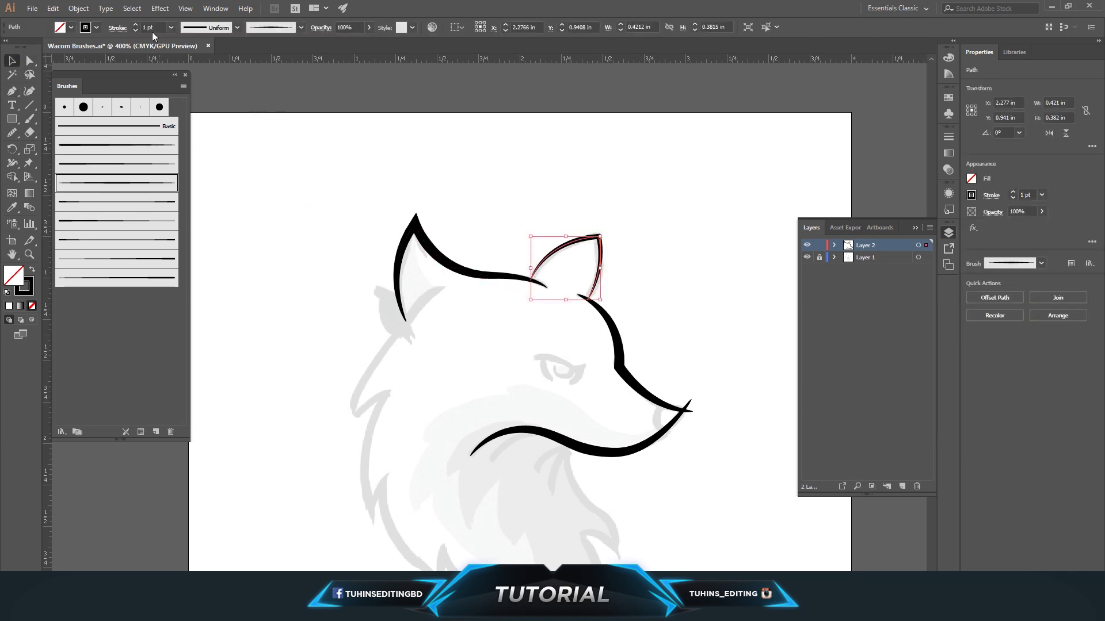
{"action": "left_click", "coordinate": [666, 267]}
{"action": "scroll", "coordinate": [672, 271], "scroll_direction": "down", "scroll_amount": 3}
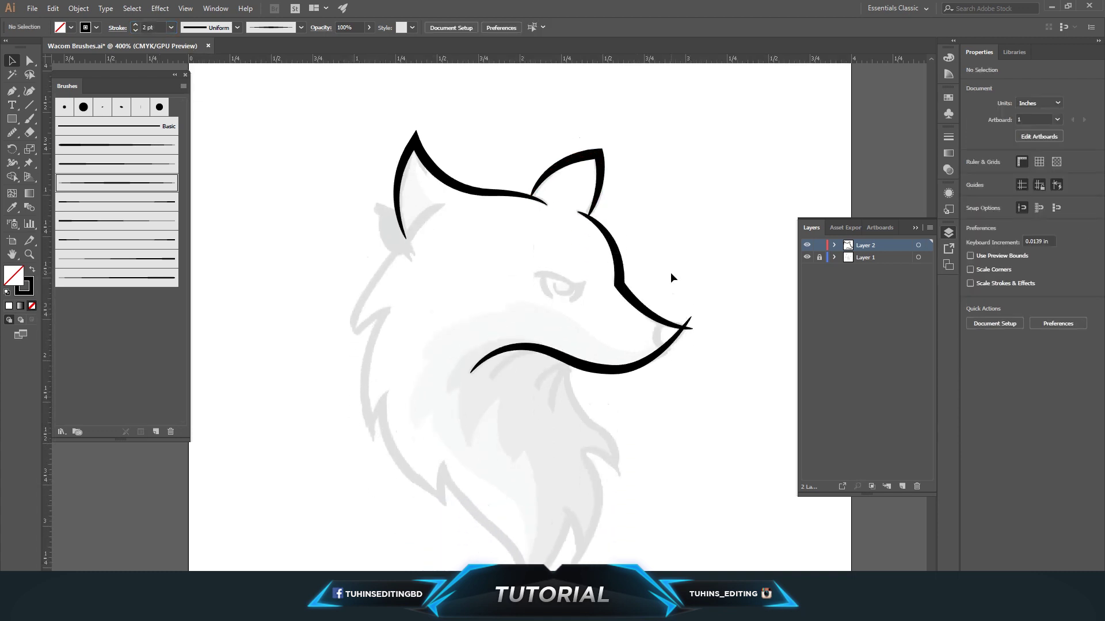
{"action": "left_click", "coordinate": [32, 8]}
- Save the document and draw a hooked line from the left ear base down the cheek
{"action": "left_click", "coordinate": [52, 91]}
{"action": "left_click", "coordinate": [11, 91]}
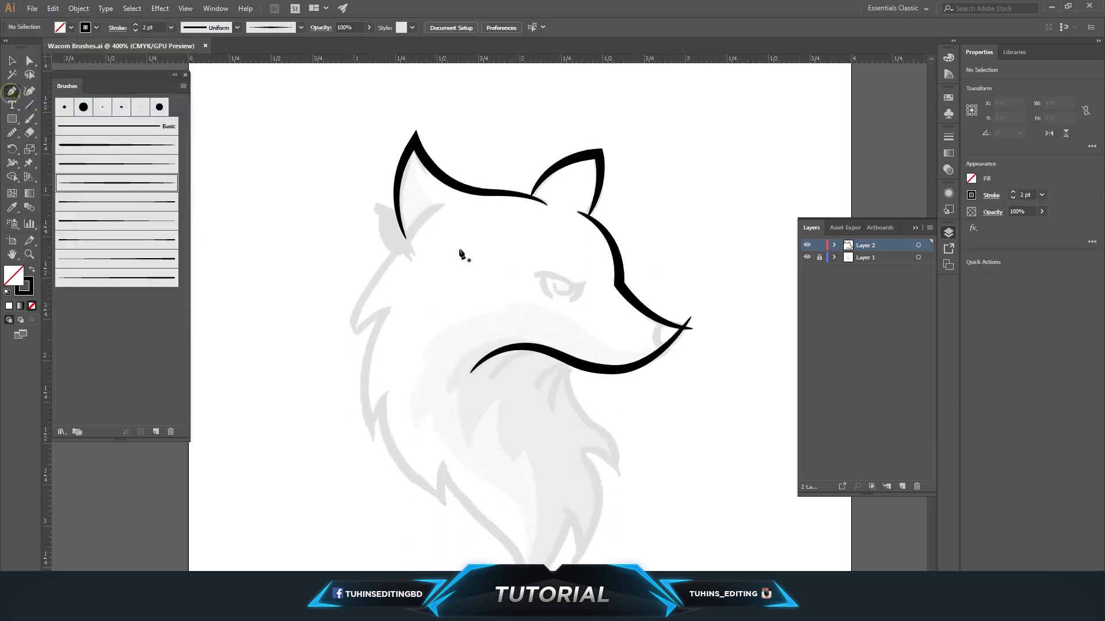
{"action": "left_click", "coordinate": [440, 203]}
{"action": "mouse_move", "coordinate": [357, 331]}
{"action": "left_mouse_down"}
{"action": "mouse_move", "coordinate": [341, 409]}
{"action": "mouse_move", "coordinate": [354, 390]}
{"action": "left_mouse_up"}
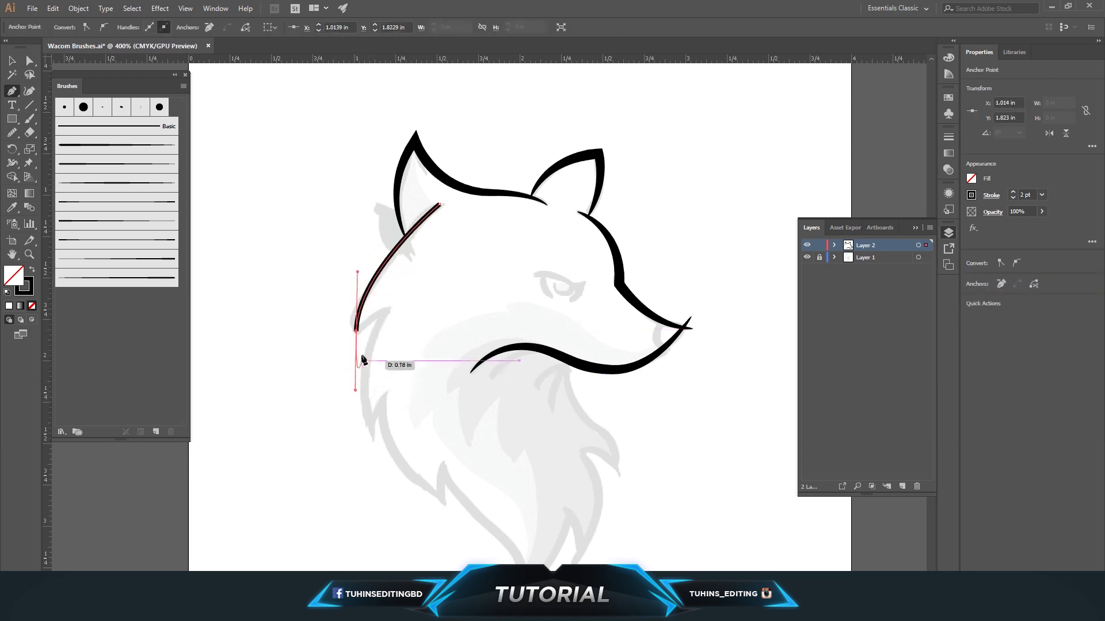
{"action": "left_click", "coordinate": [357, 332]}
{"action": "left_click_drag", "start_coordinate": [392, 306], "coordinate": [413, 306]}
- Apply the tapered brush at 2 pt to the left cheek path
{"action": "key", "text": "v"}
{"action": "left_click", "coordinate": [365, 240]}
{"action": "left_click", "coordinate": [408, 254]}
{"action": "left_click", "coordinate": [114, 183]}
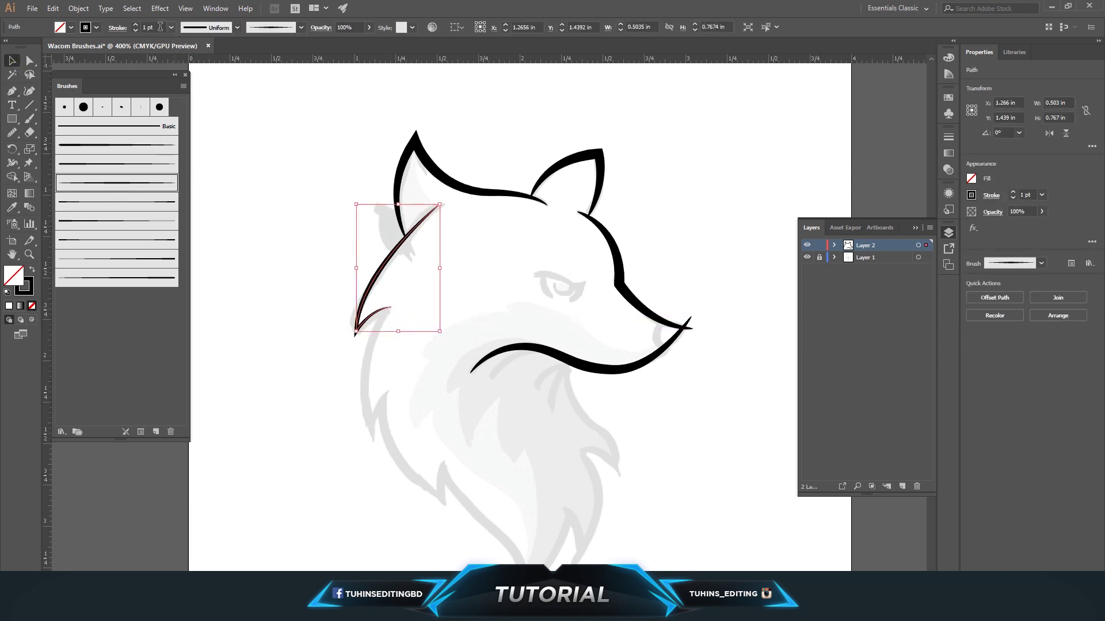
{"action": "key", "text": "Up"}
{"action": "left_click", "coordinate": [453, 242]}
{"action": "scroll", "coordinate": [454, 241], "scroll_direction": "down", "scroll_amount": 1}
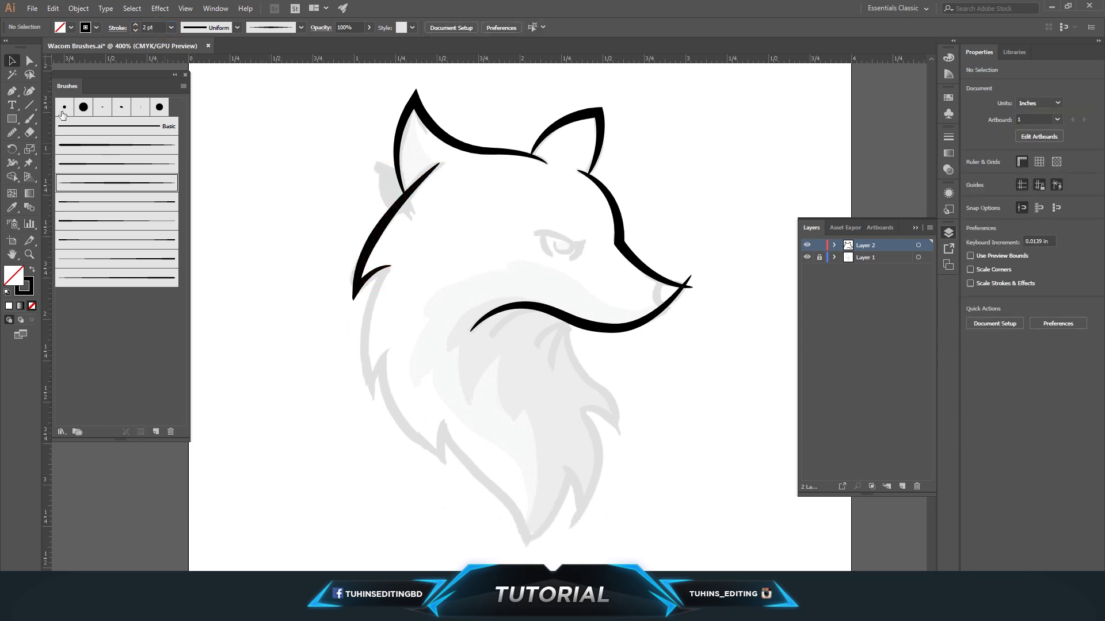
{"action": "key", "text": "p"}
{"action": "left_click", "coordinate": [382, 271]}
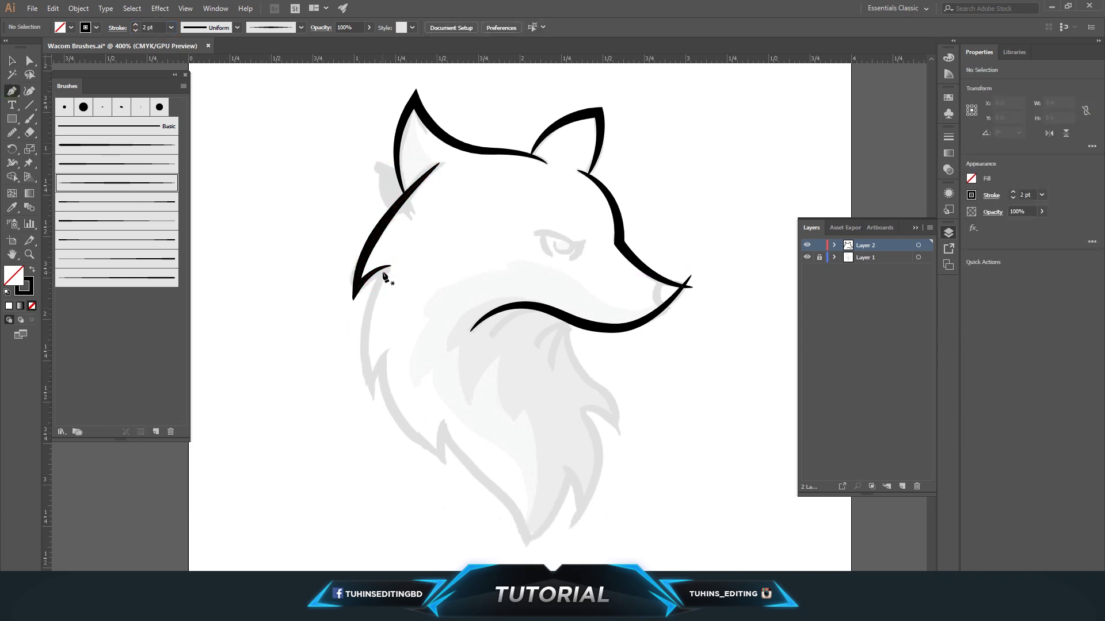
- Draw a fur path down the left side that hooks into a tuft, with a 2 pt tapered brush
{"action": "left_click_drag", "start_coordinate": [370, 394], "coordinate": [399, 464]}
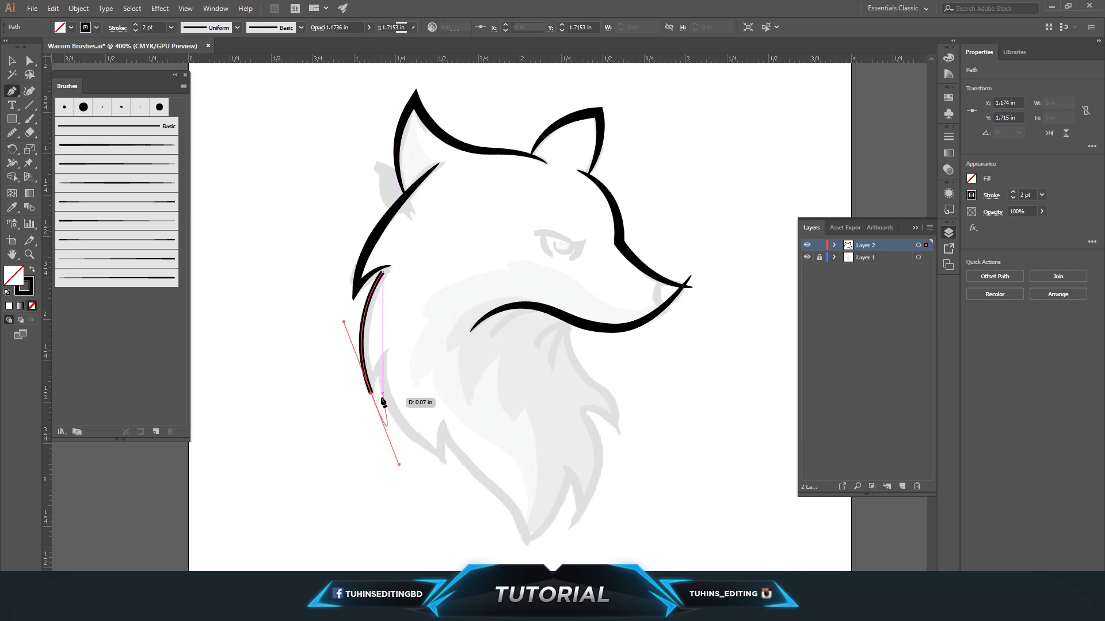
{"action": "left_click_drag", "start_coordinate": [372, 394], "coordinate": [390, 354]}
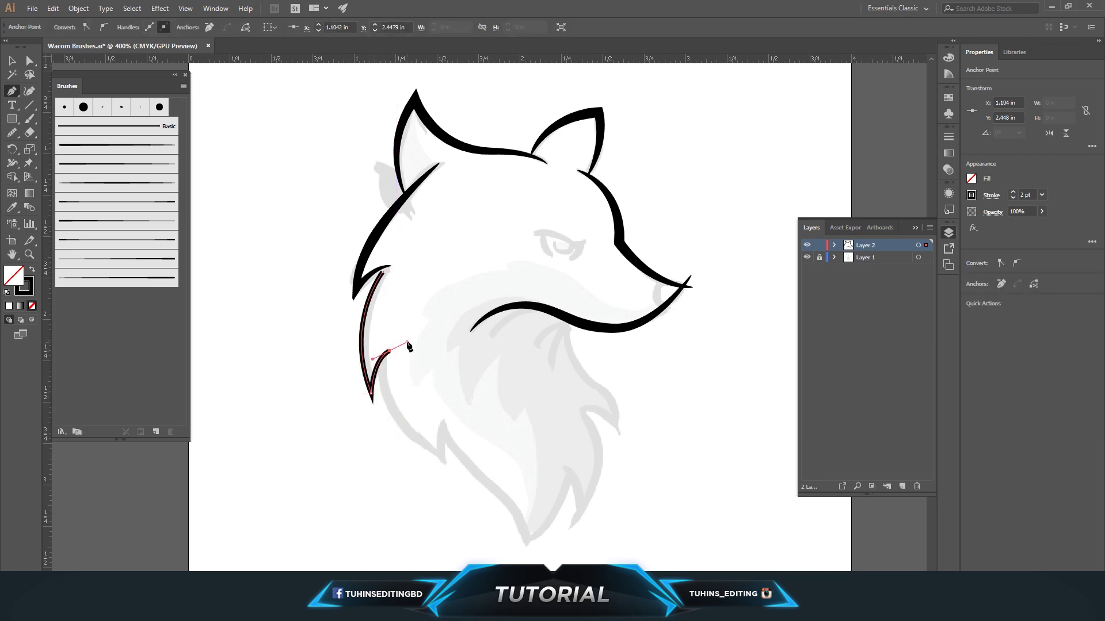
{"action": "key", "text": "v"}
{"action": "left_click", "coordinate": [364, 344]}
{"action": "left_click", "coordinate": [115, 183]}
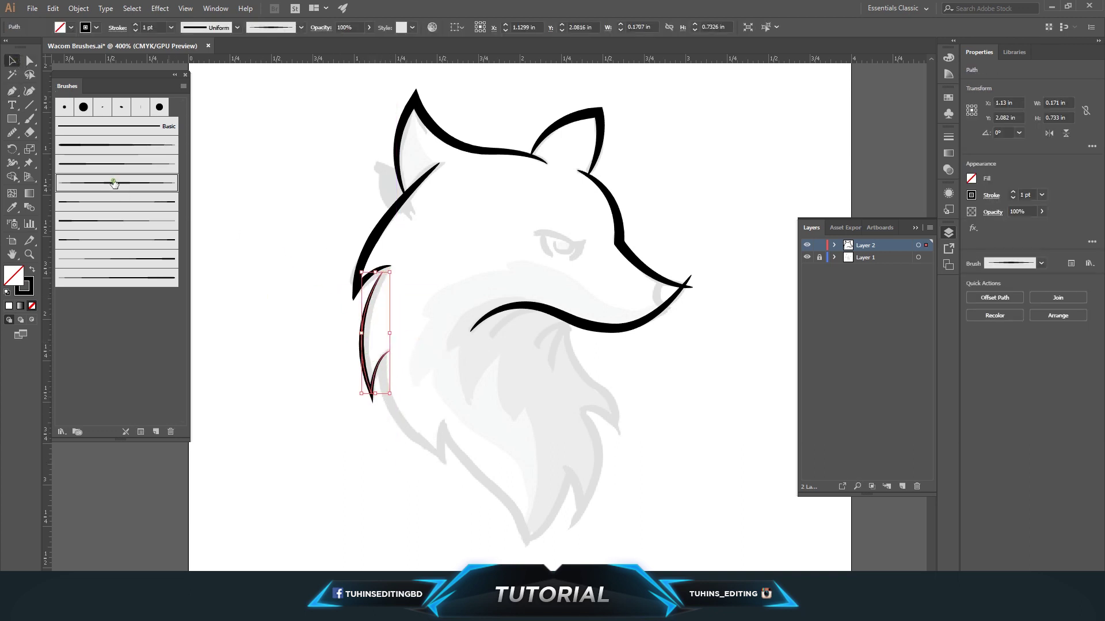
{"action": "type", "text": "2"}
{"action": "key", "text": "Return"}
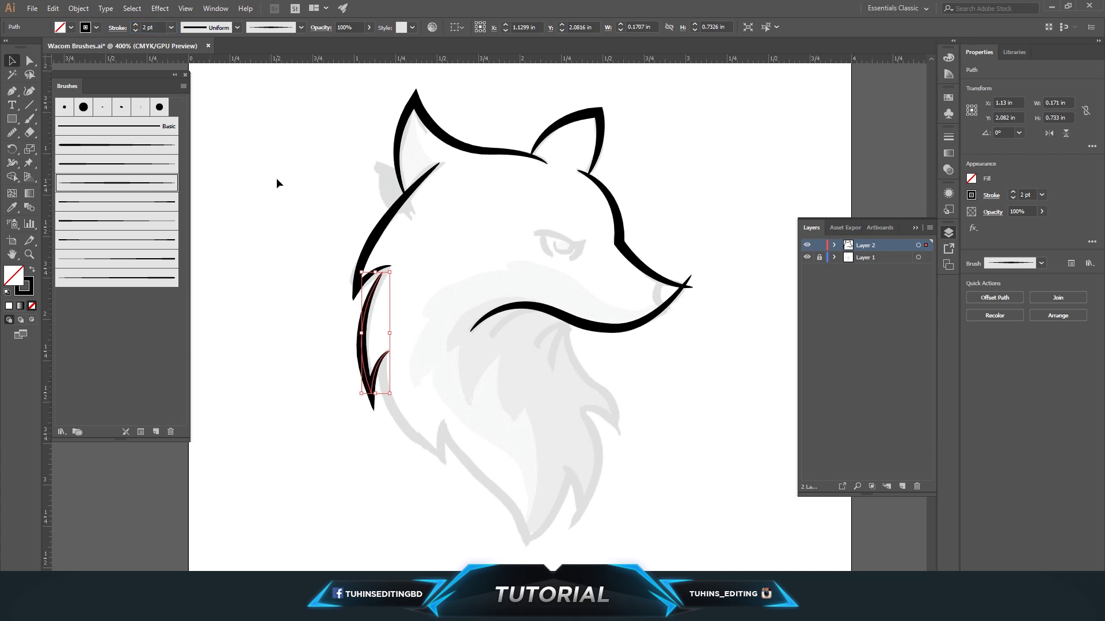
{"action": "left_click", "coordinate": [277, 183]}
- Draw a second path from the tuft down to the chest point, with a 2 pt tapered brush
{"action": "key", "text": "p"}
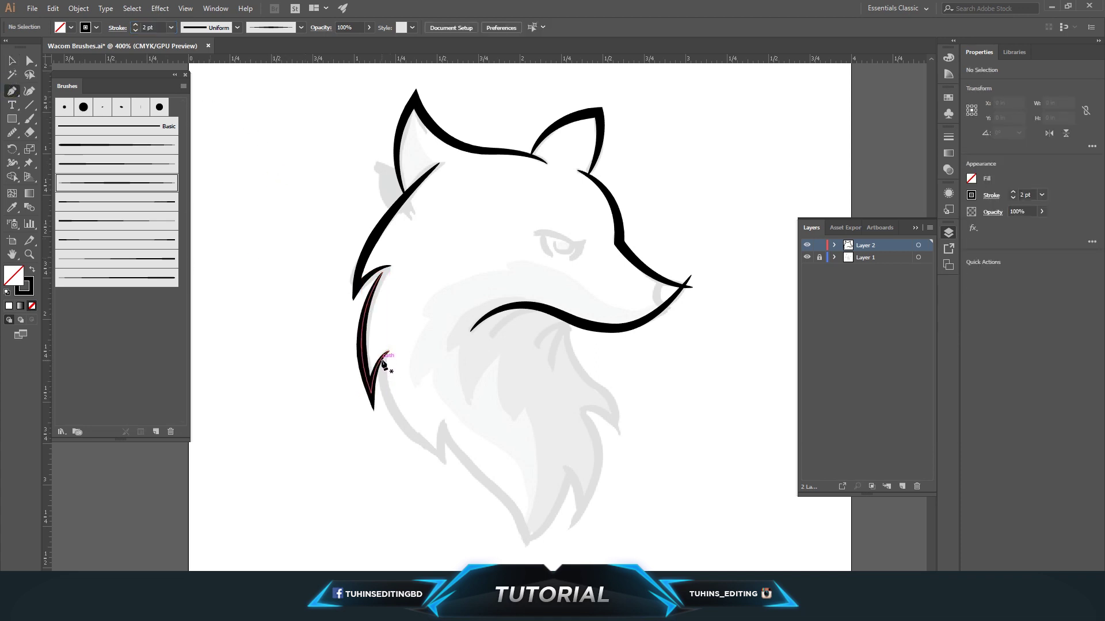
{"action": "left_click", "coordinate": [382, 358]}
{"action": "left_click_drag", "start_coordinate": [485, 474], "coordinate": [513, 491]}
{"action": "left_click_drag", "start_coordinate": [445, 420], "coordinate": [457, 410]}
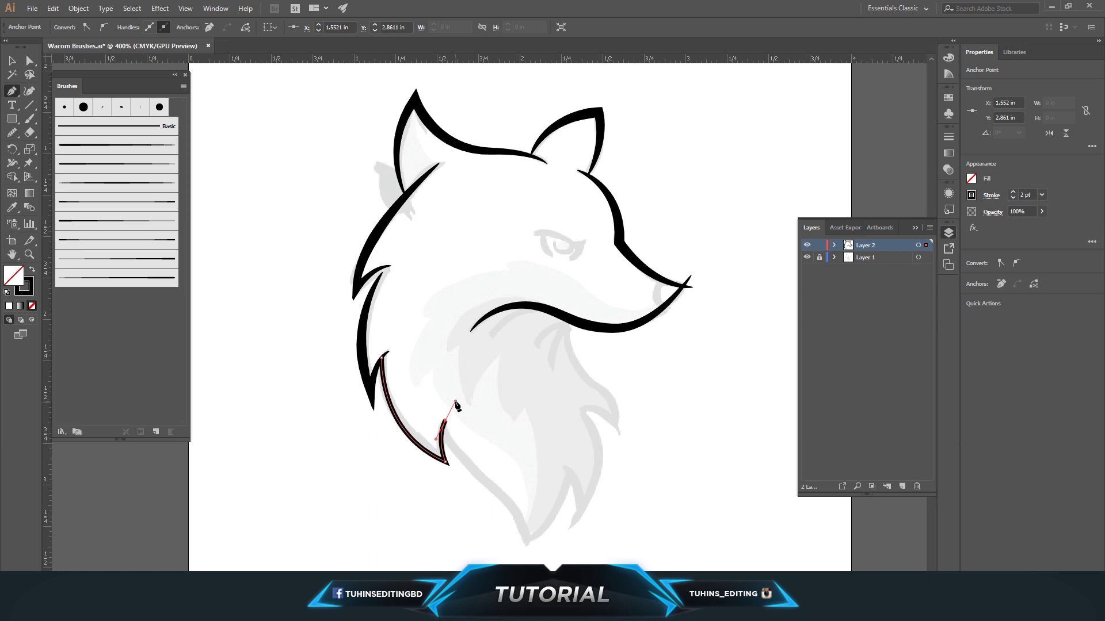
{"action": "key", "text": "v"}
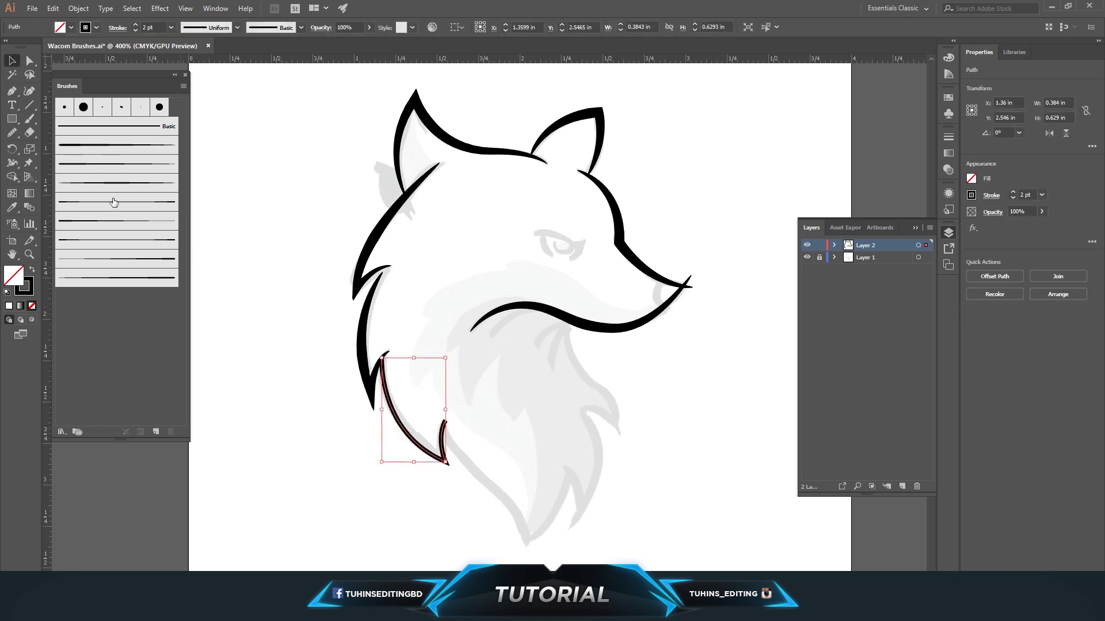
{"action": "left_click", "coordinate": [116, 182]}
{"action": "left_click", "coordinate": [152, 27]}
{"action": "key", "text": "Return"}
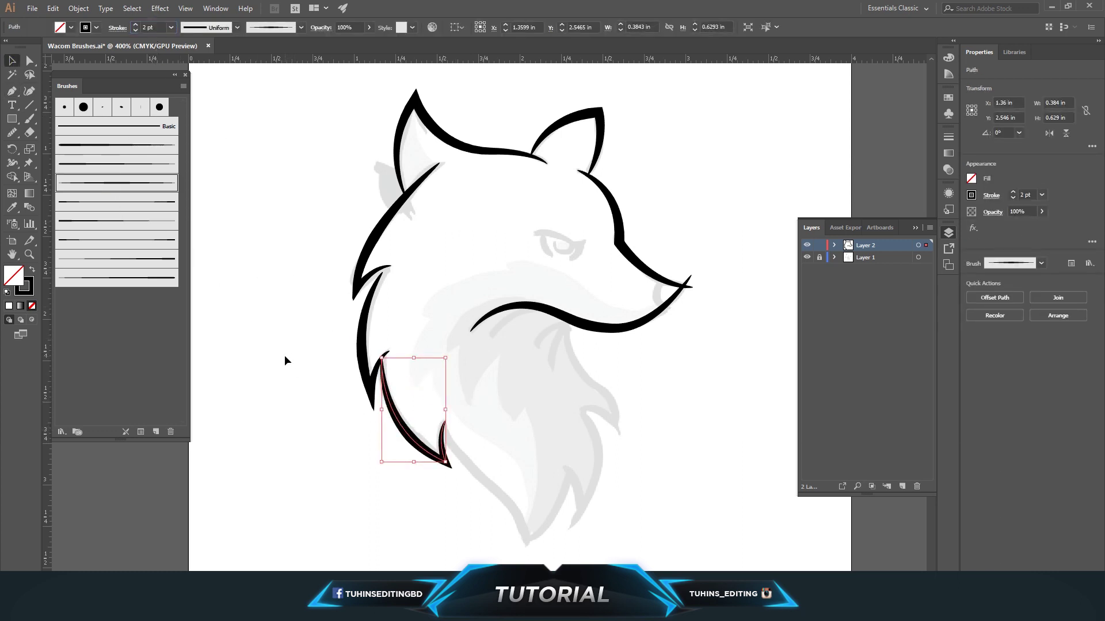
{"action": "left_click", "coordinate": [284, 354]}
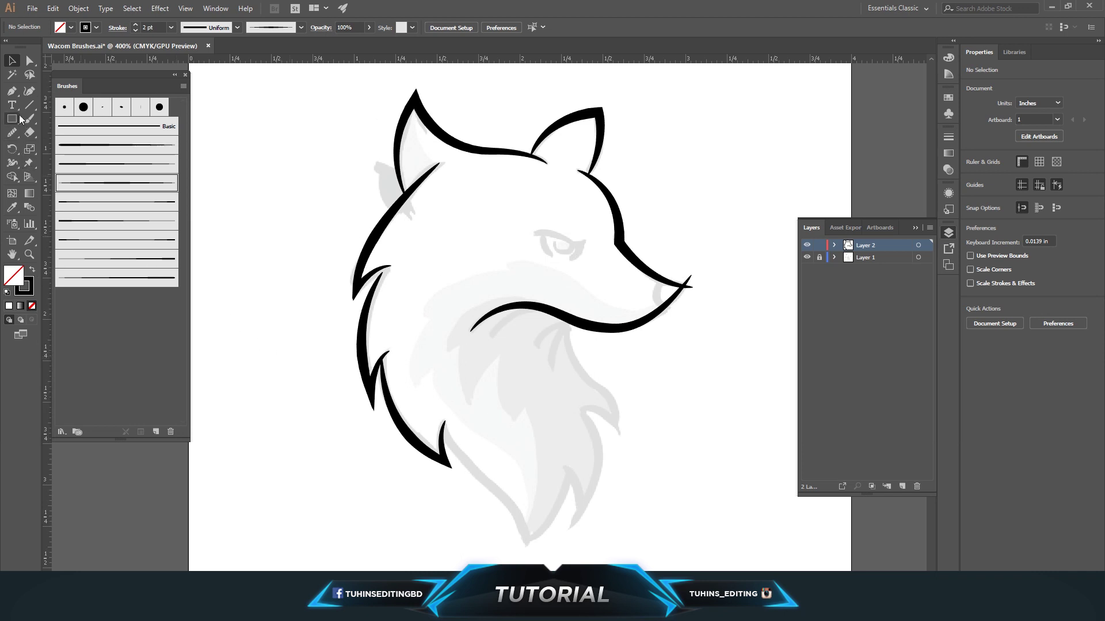
- Draw a path from the mouth curve down the right neck, hooking back up into a tuft
{"action": "left_click", "coordinate": [12, 91]}
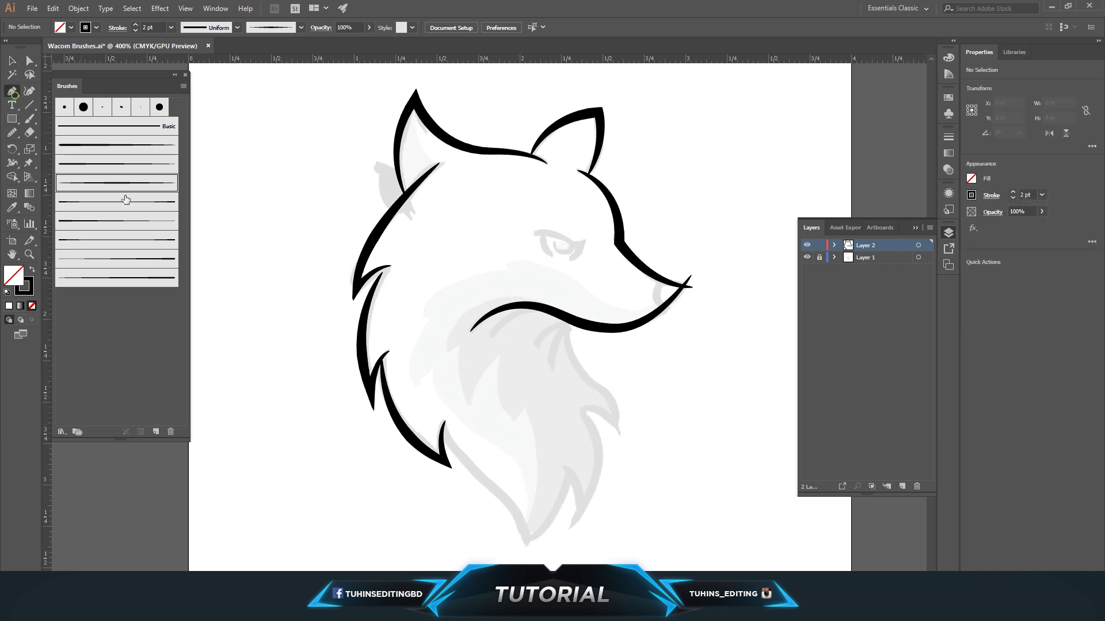
{"action": "left_click", "coordinate": [566, 320]}
{"action": "left_click_drag", "start_coordinate": [608, 399], "coordinate": [617, 398]}
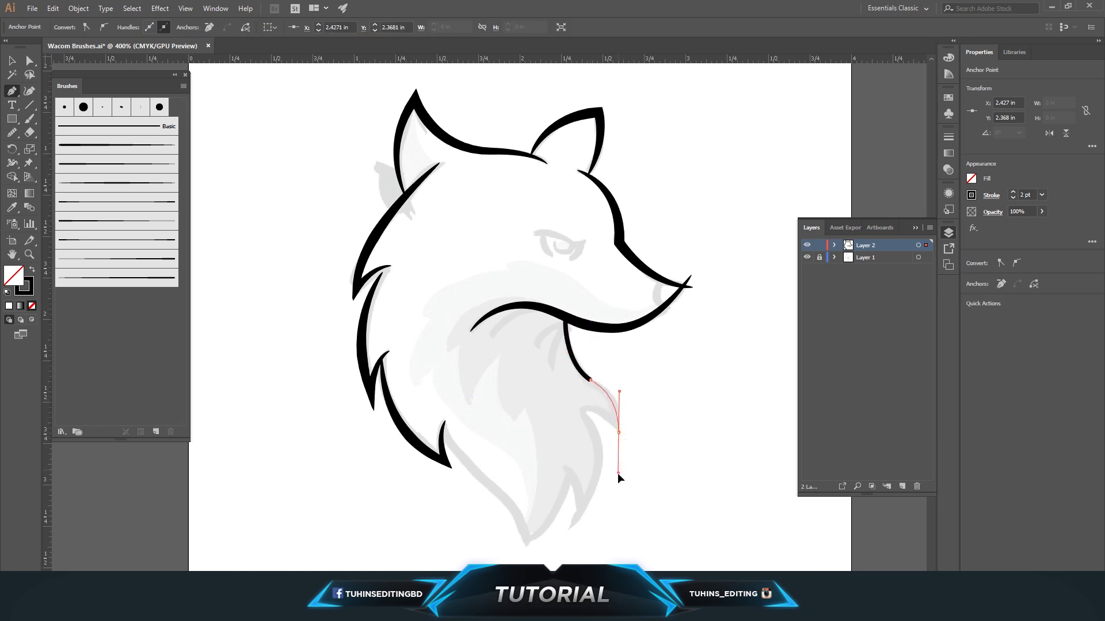
{"action": "left_click_drag", "start_coordinate": [612, 461], "coordinate": [613, 462]}
{"action": "left_click", "coordinate": [619, 432]}
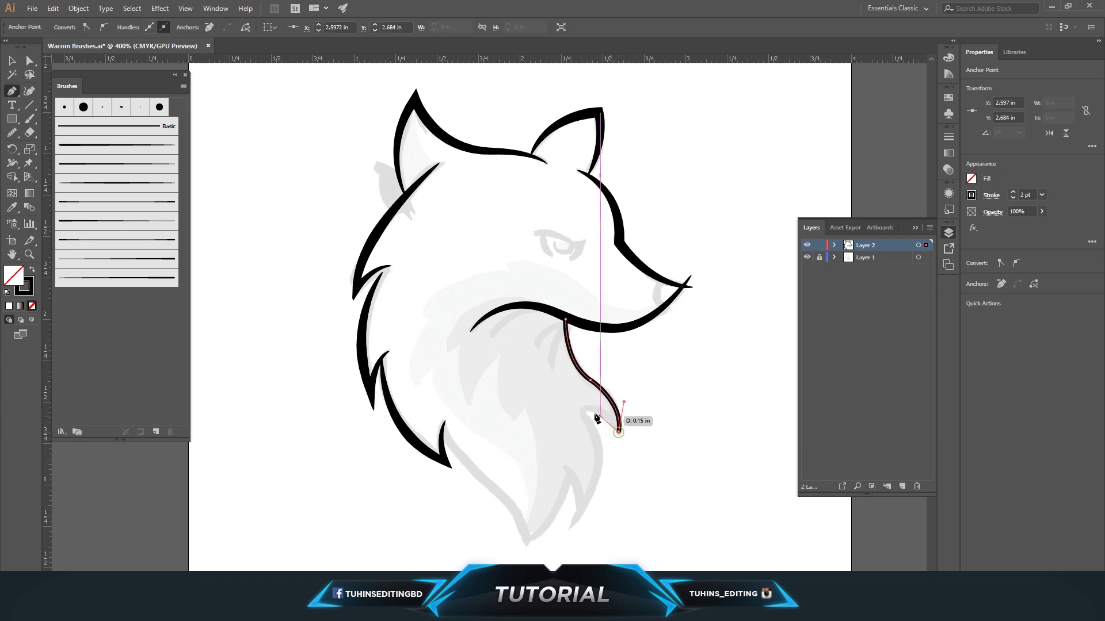
{"action": "left_click_drag", "start_coordinate": [585, 412], "coordinate": [559, 407]}
{"action": "key", "text": "v"}
- Apply the tapered brush to the neck path with a 2 pt stroke
{"action": "left_click", "coordinate": [364, 454]}
{"action": "left_click", "coordinate": [602, 389]}
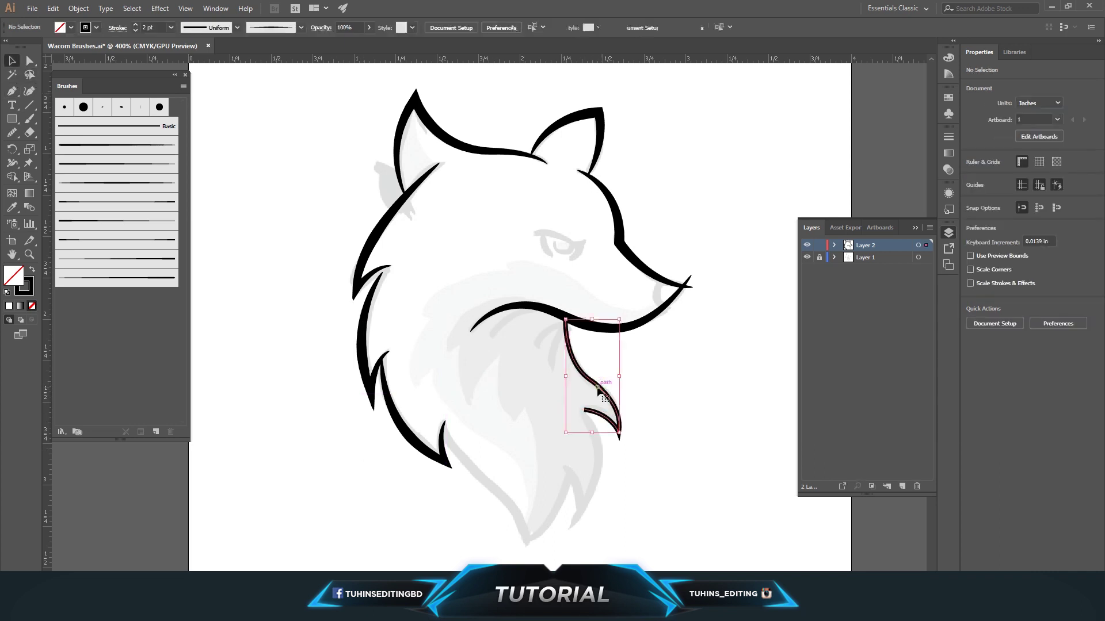
{"action": "left_click", "coordinate": [119, 183]}
{"action": "left_click", "coordinate": [148, 27]}
{"action": "type", "text": "2"}
{"action": "left_click", "coordinate": [668, 374]}
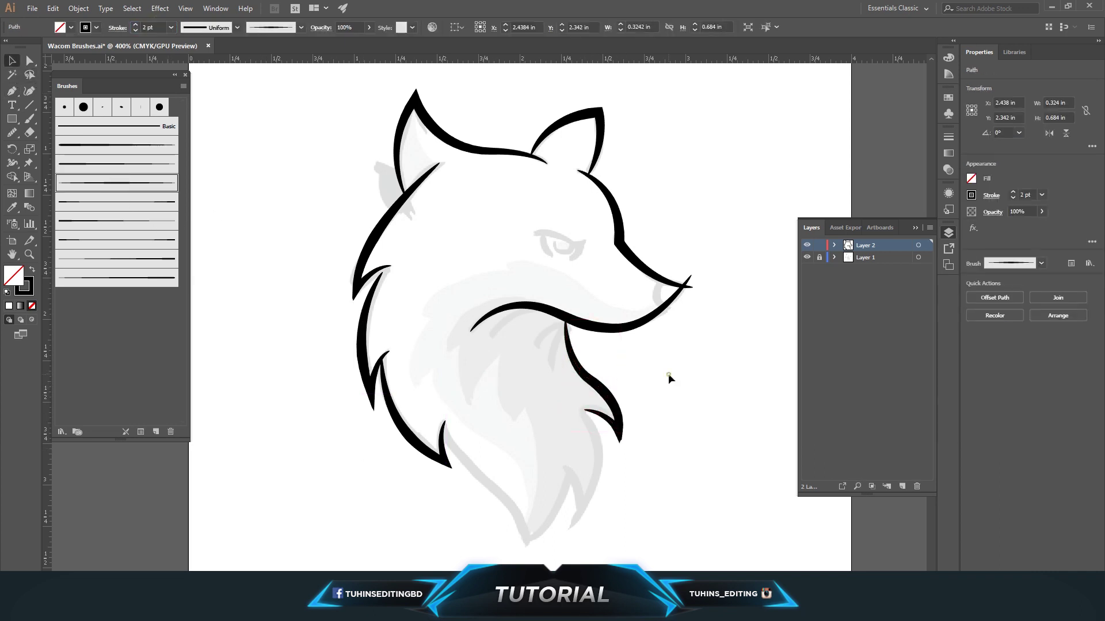
- Smooth the middle curve of the neck line with the Pencil tool
{"action": "left_click", "coordinate": [619, 406]}
{"action": "key", "text": "a"}
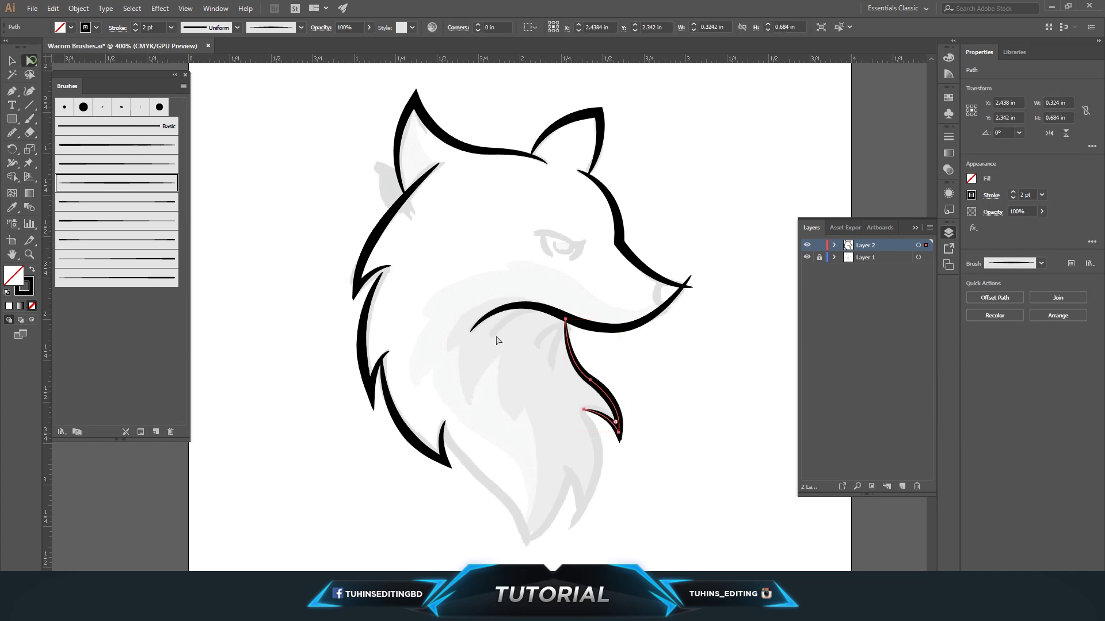
{"action": "left_click", "coordinate": [20, 134]}
{"action": "left_click_drag", "start_coordinate": [593, 382], "coordinate": [591, 380]}
{"action": "left_click", "coordinate": [31, 60]}
{"action": "left_click", "coordinate": [284, 315]}
{"action": "scroll", "coordinate": [291, 313], "scroll_direction": "down", "scroll_amount": 2}
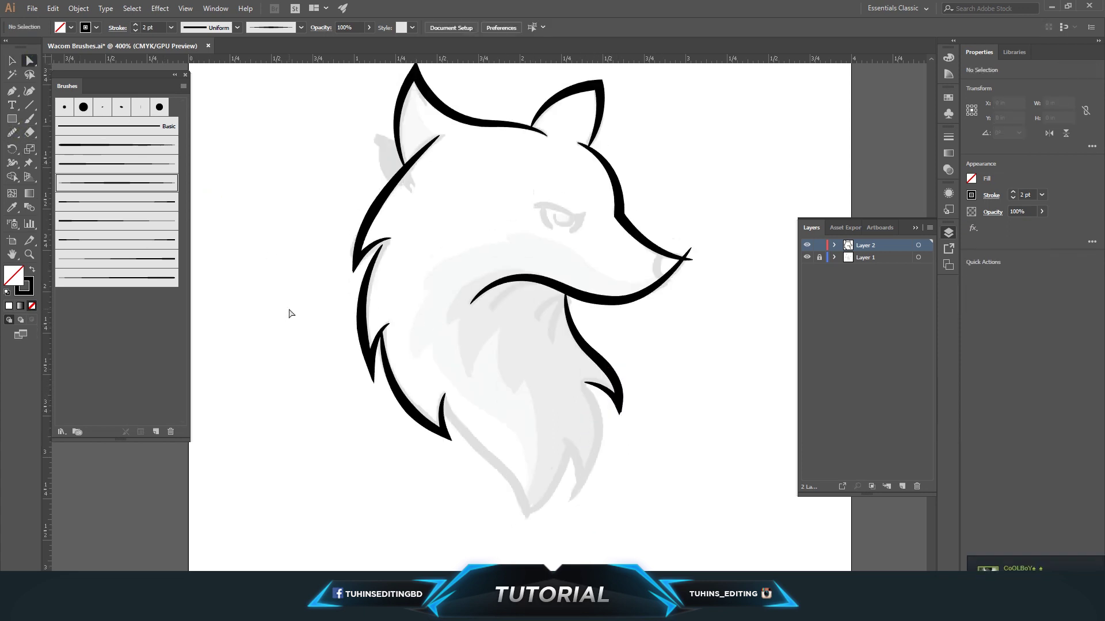
- Draw a path from the chest fur tip down to the chest bottom and up into a tuft
{"action": "key", "text": "p"}
{"action": "left_click", "coordinate": [443, 400]}
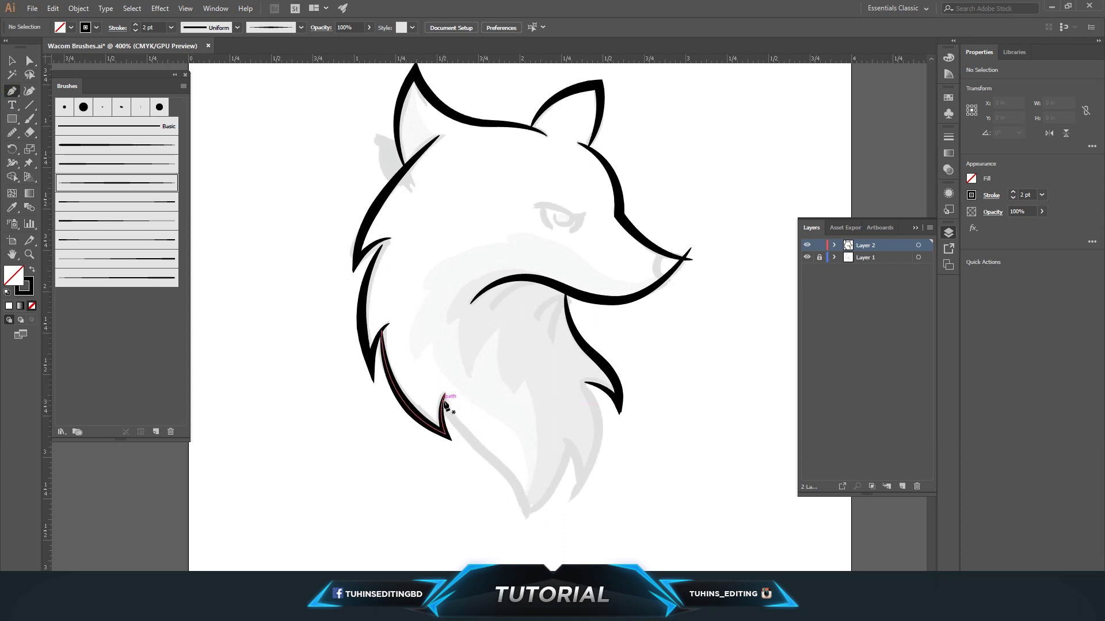
{"action": "left_click", "coordinate": [511, 477]}
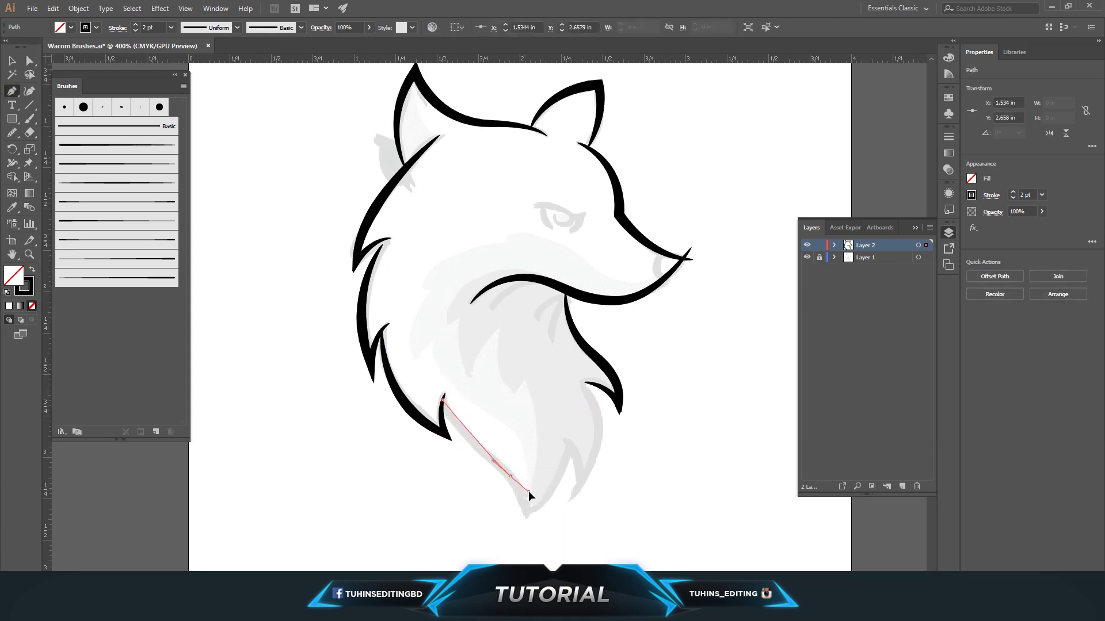
{"action": "left_click", "coordinate": [511, 477], "text": "alt"}
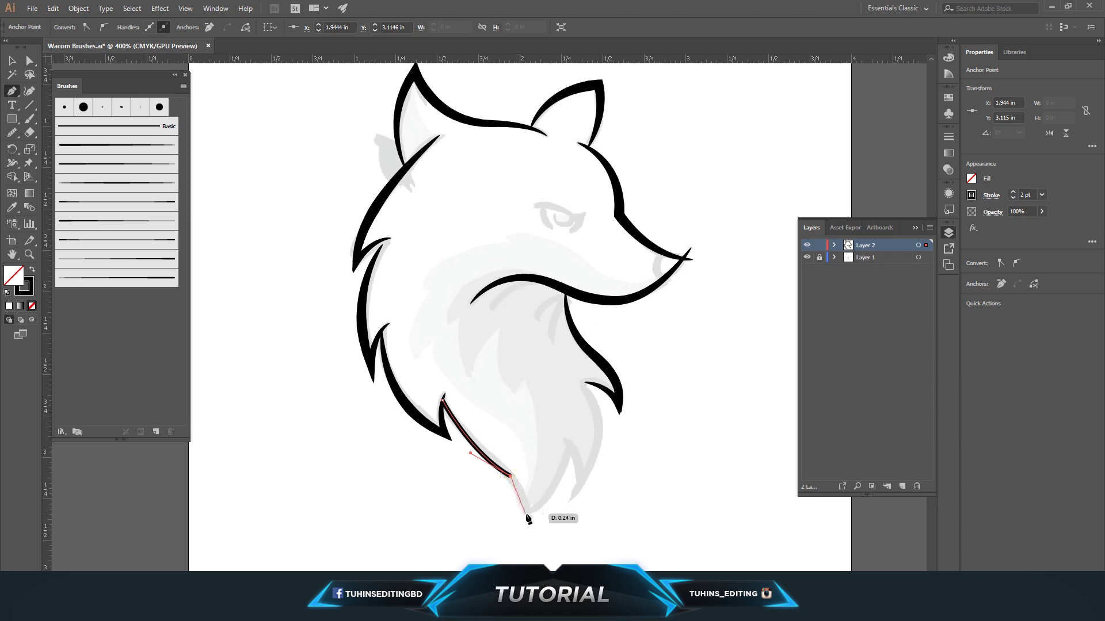
{"action": "left_click", "coordinate": [527, 516], "text": "alt"}
{"action": "left_click_drag", "start_coordinate": [570, 445], "coordinate": [567, 393]}
- Apply the tapered brush and set the stroke weight on the chest-bottom fur path
{"action": "left_click", "coordinate": [12, 61]}
{"action": "left_click", "coordinate": [452, 437]}
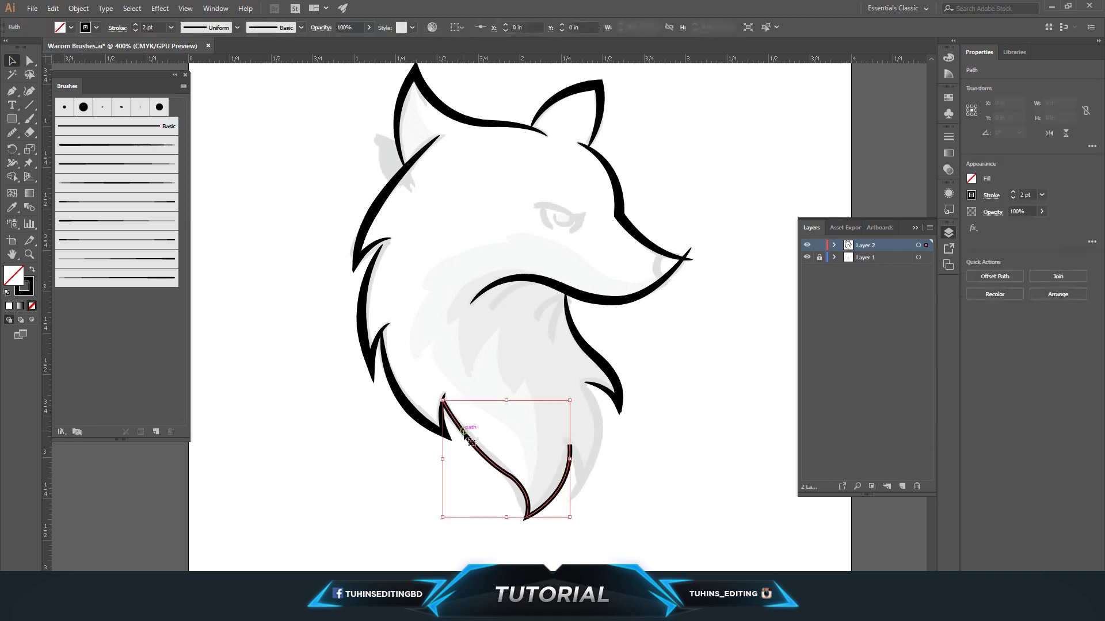
{"action": "left_click", "coordinate": [101, 178]}
{"action": "left_click", "coordinate": [153, 28]}
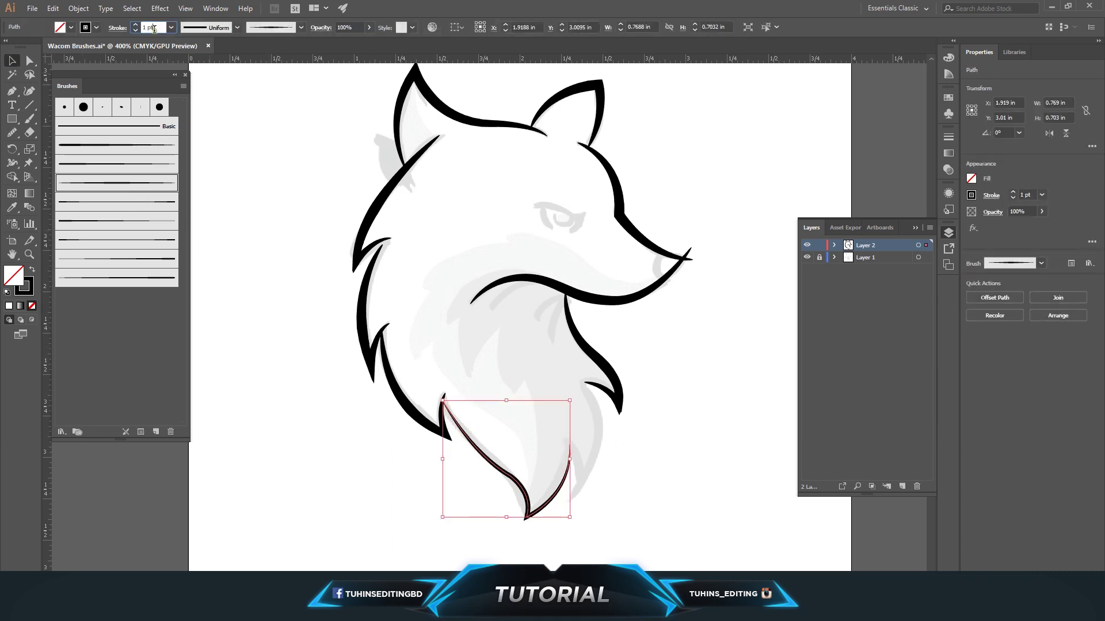
{"action": "key", "text": "Return"}
{"action": "left_click", "coordinate": [312, 325]}
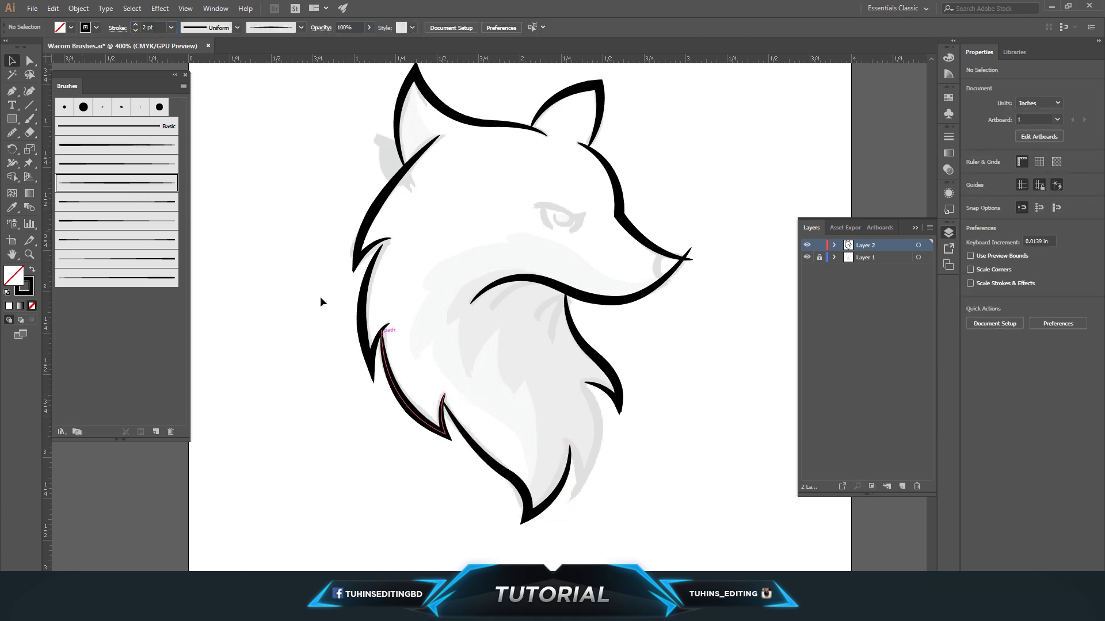
- Draw a curved fur line from the chest's lower right up toward the jaw
{"action": "key", "text": "p"}
{"action": "left_click", "coordinate": [569, 449]}
{"action": "left_click_drag", "start_coordinate": [577, 495], "coordinate": [569, 523]}
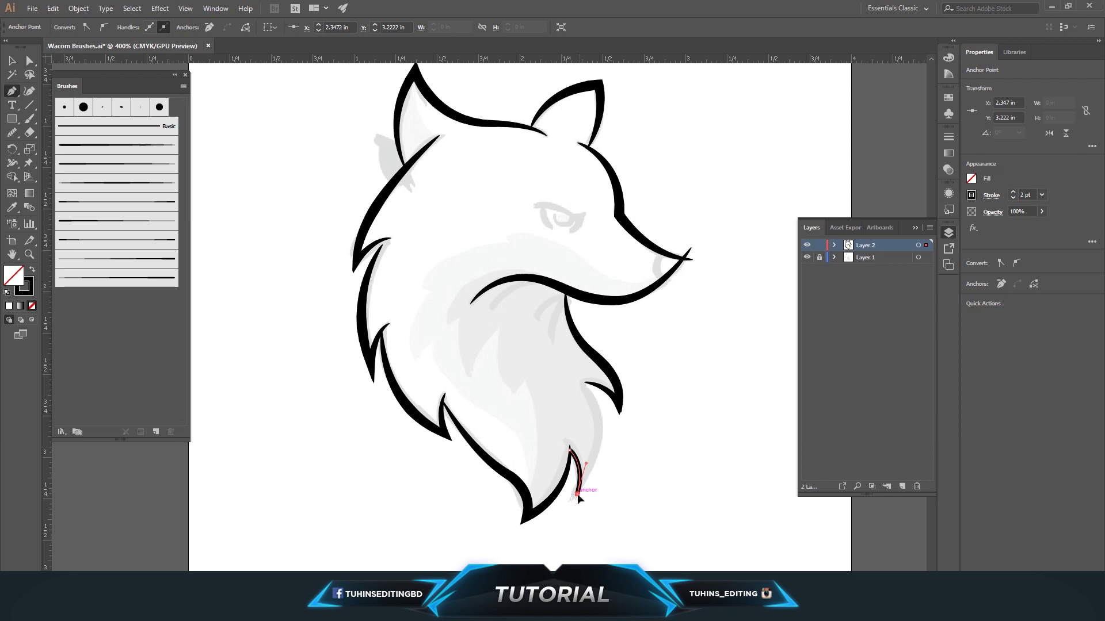
{"action": "left_click_drag", "start_coordinate": [591, 384], "coordinate": [567, 300]}
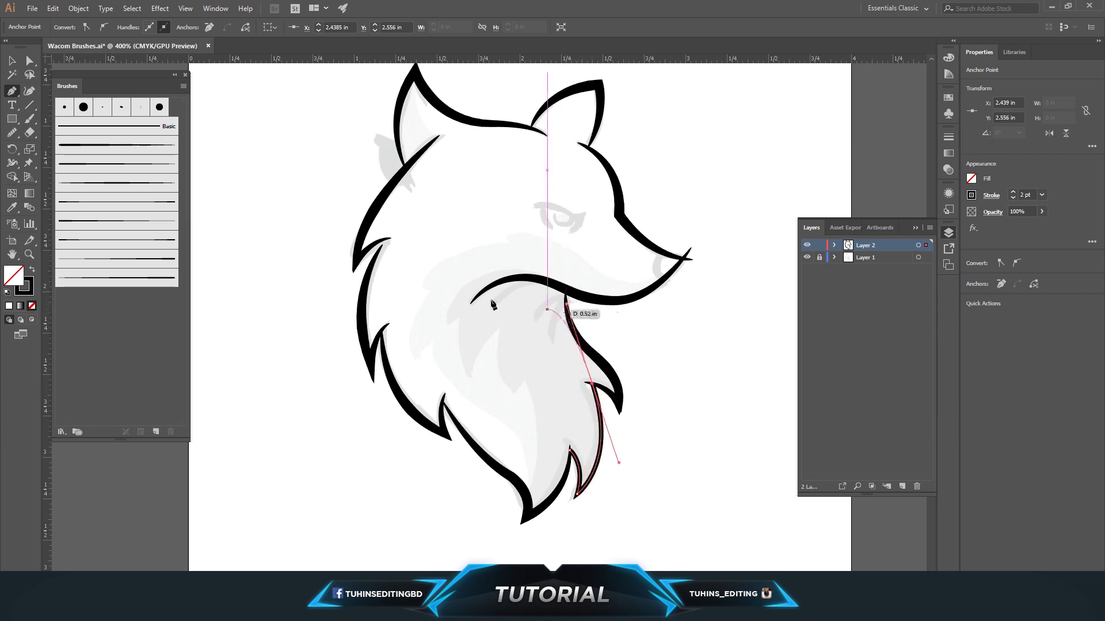
{"action": "key", "text": "v"}
- Apply the tapered brush to the new lower-right chest fur line
{"action": "left_click", "coordinate": [670, 448]}
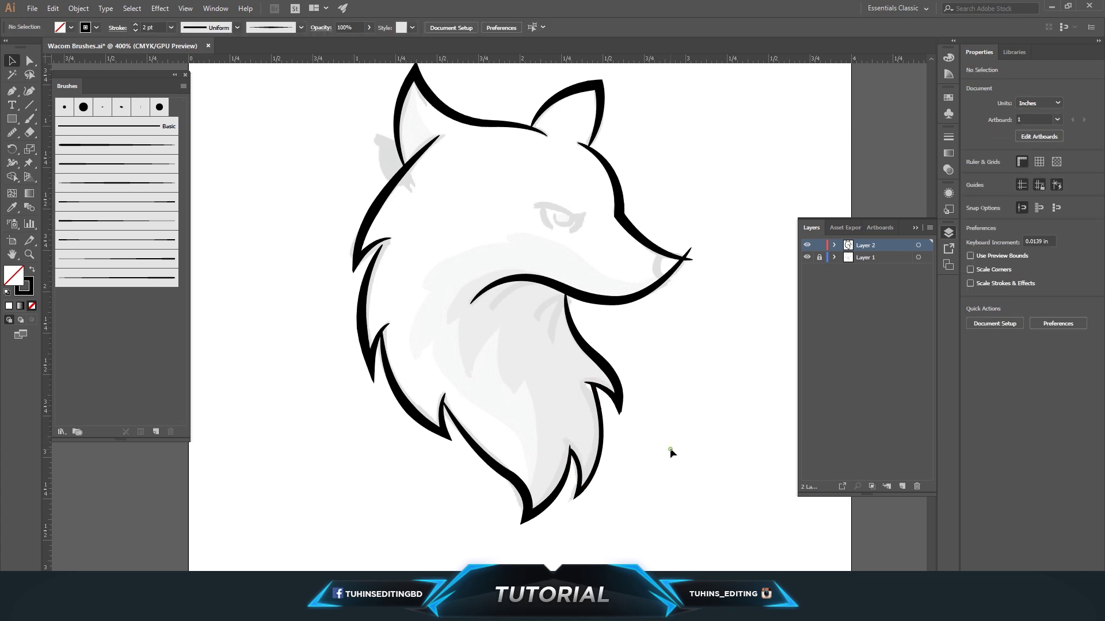
{"action": "left_click", "coordinate": [602, 437]}
{"action": "scroll", "coordinate": [484, 365], "scroll_direction": "up", "scroll_amount": 2}
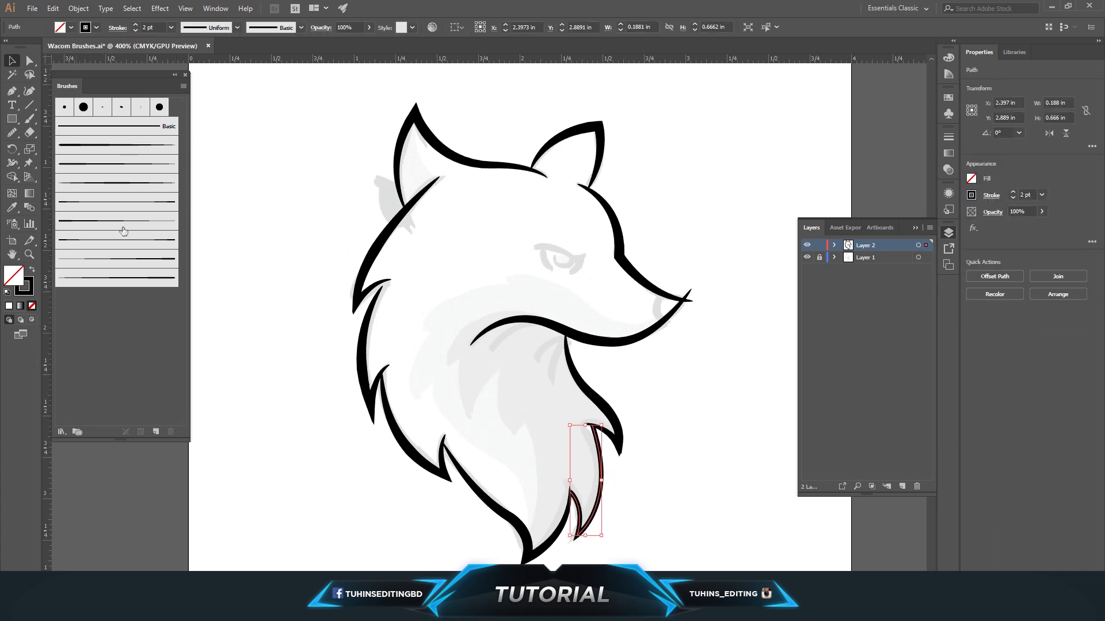
{"action": "left_click", "coordinate": [121, 189]}
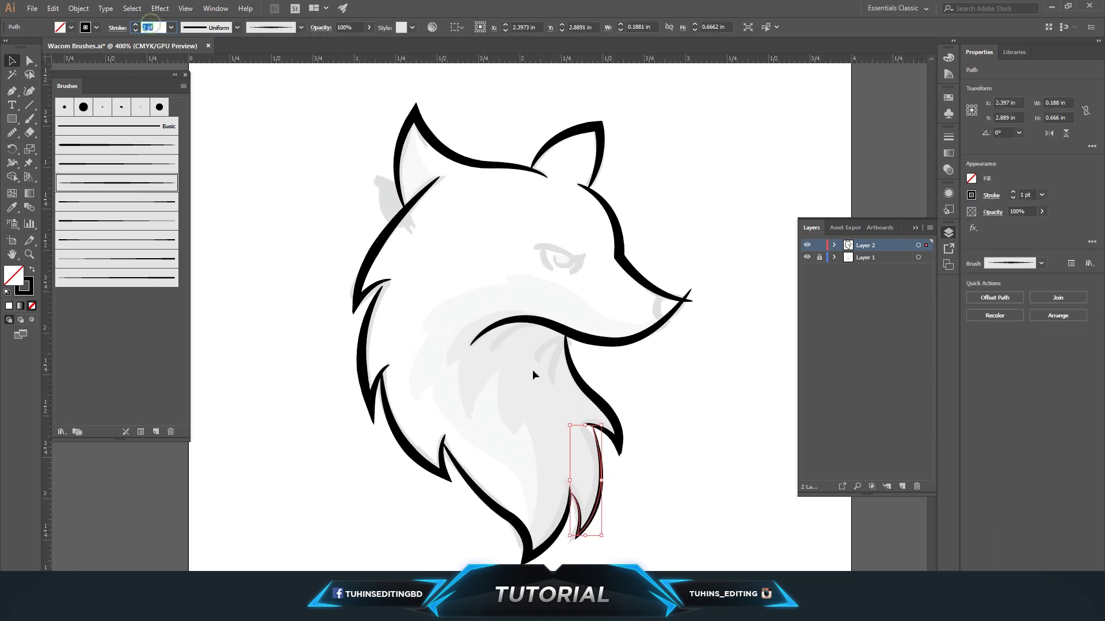
{"action": "left_click", "coordinate": [648, 394]}
{"action": "scroll", "coordinate": [648, 393], "scroll_direction": "up", "scroll_amount": 1}
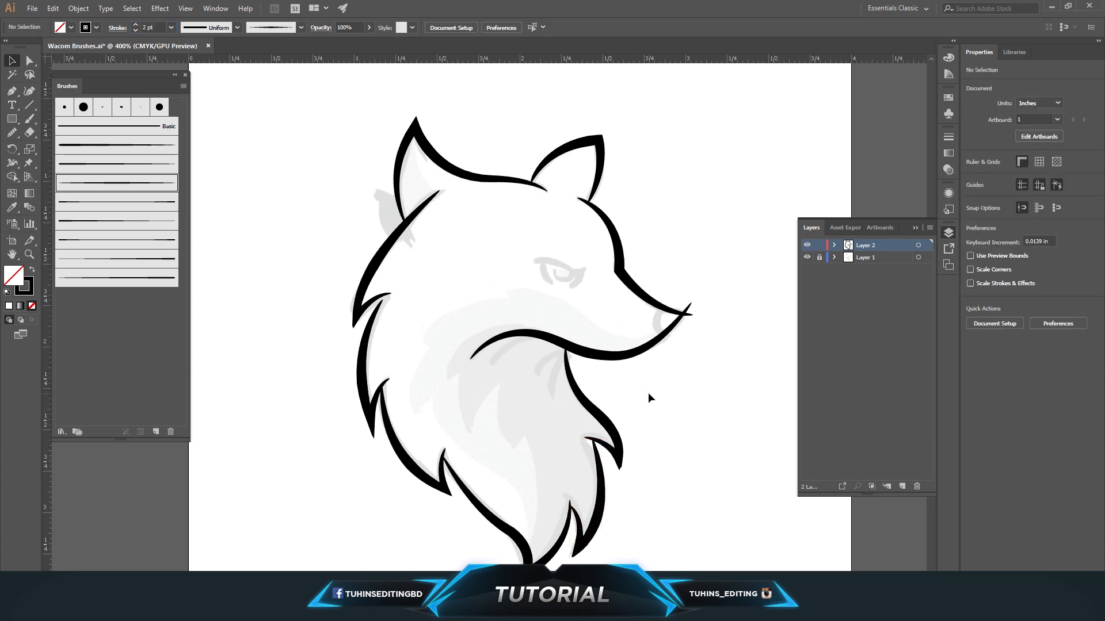
- Zoom in on the chest fur strokes and inspect the brush stroke's tip anchor
{"action": "scroll", "coordinate": [649, 392], "scroll_direction": "up", "scroll_amount": 1}
{"action": "left_click_drag", "start_coordinate": [454, 381], "coordinate": [533, 377]}
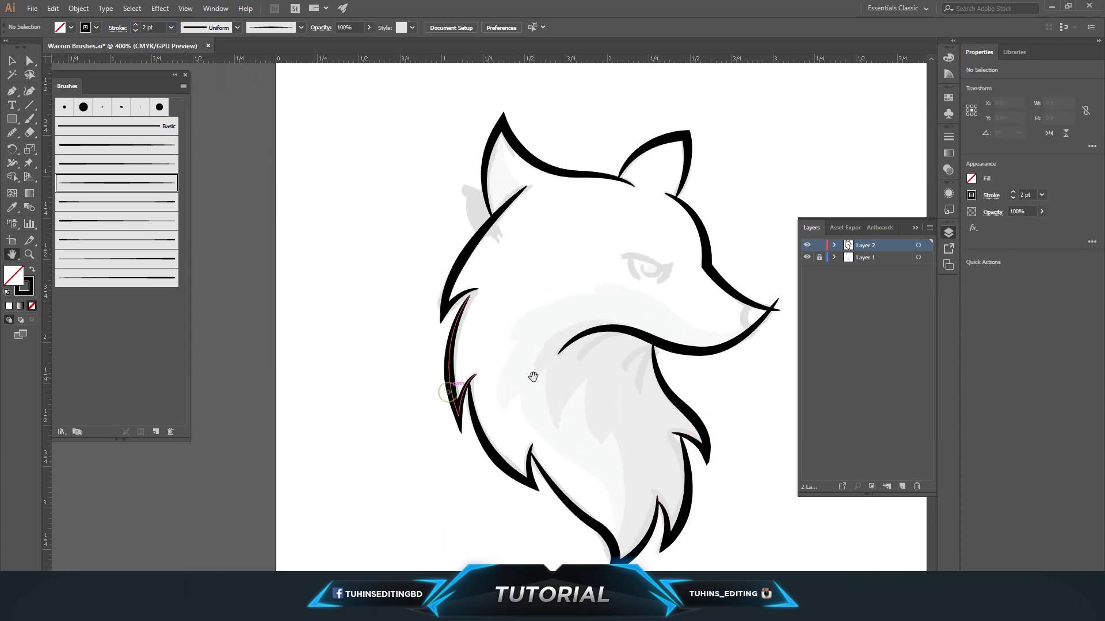
{"action": "scroll", "coordinate": [533, 377], "scroll_direction": "up", "scroll_amount": 2}
{"action": "scroll", "coordinate": [533, 376], "scroll_direction": "up", "scroll_amount": 1}
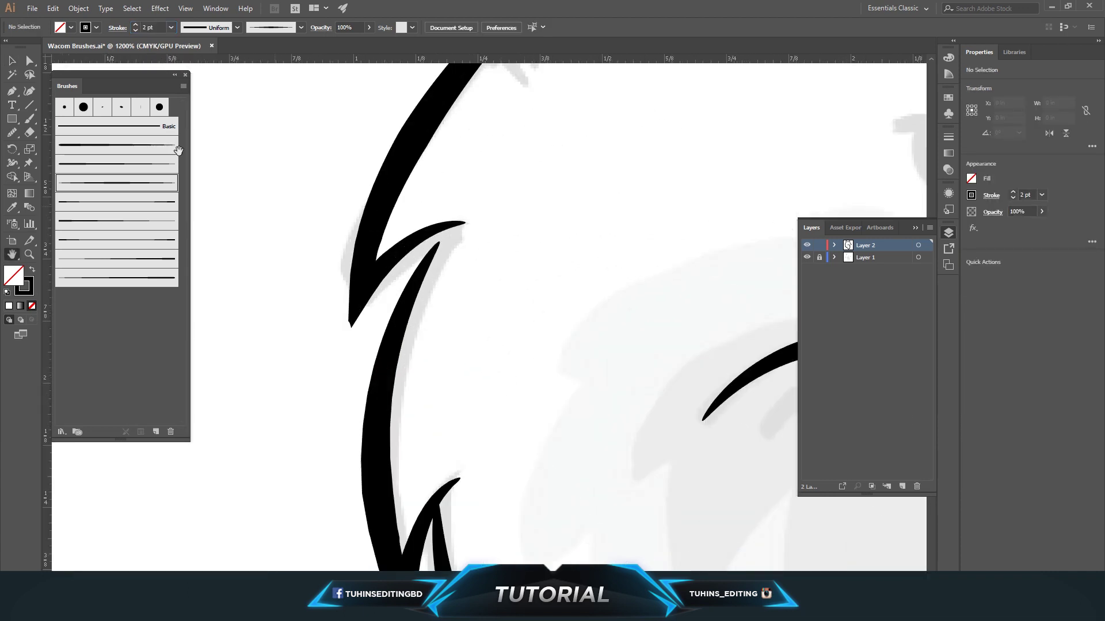
{"action": "left_click", "coordinate": [357, 316]}
{"action": "left_click", "coordinate": [444, 226]}
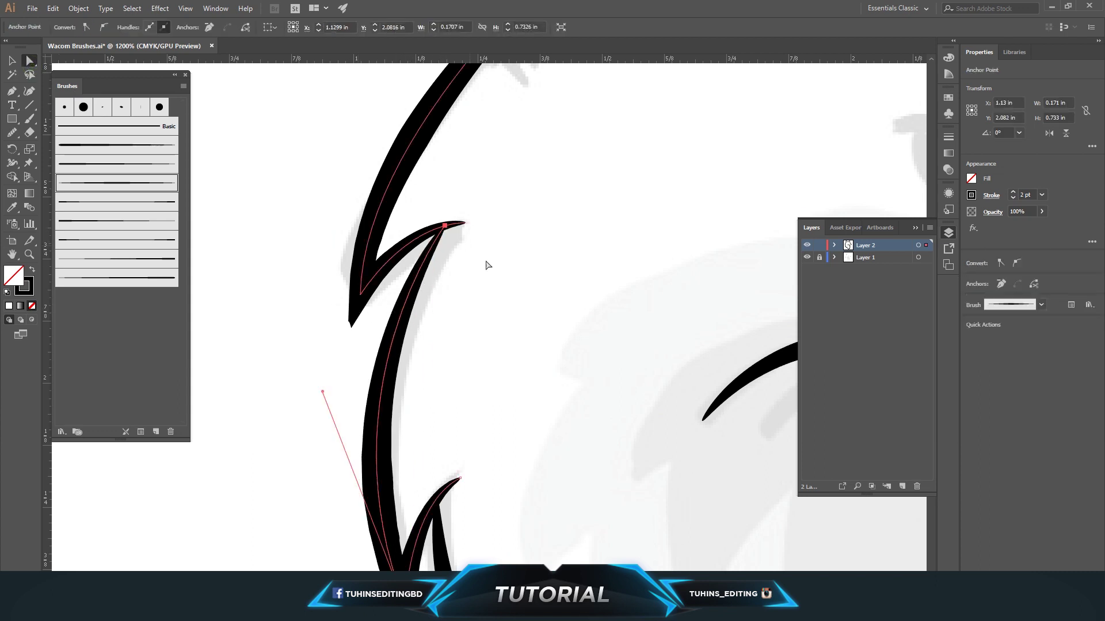
{"action": "left_click", "coordinate": [467, 247]}
- Recentre the fox in the view and save Wacom Brushes.ai
{"action": "scroll", "coordinate": [550, 305], "scroll_direction": "down", "scroll_amount": 3}
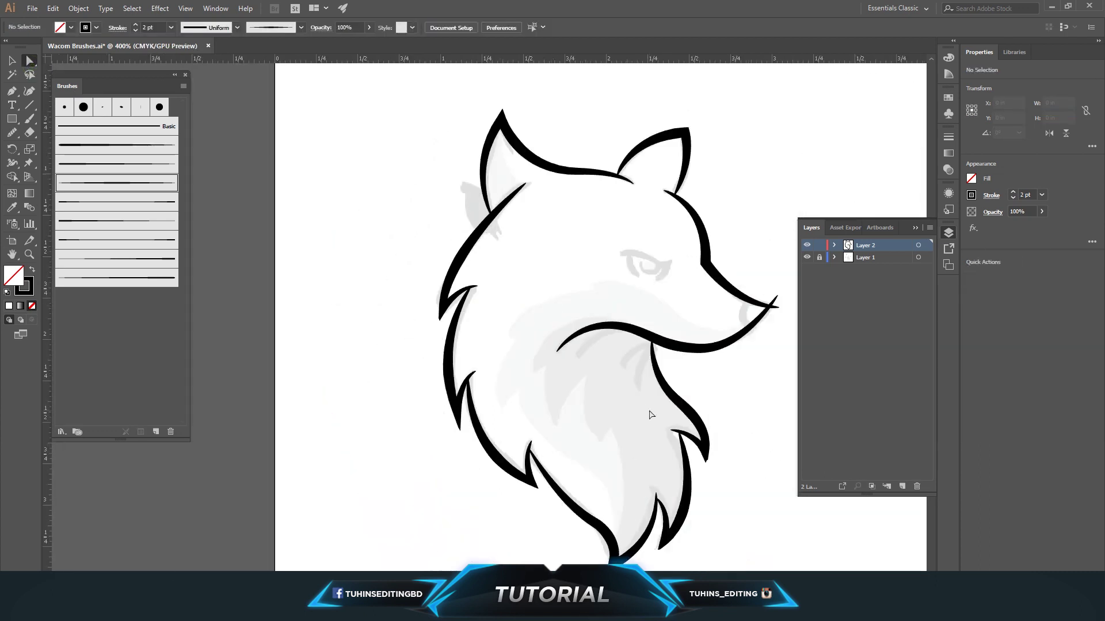
{"action": "left_click_drag", "start_coordinate": [650, 414], "coordinate": [502, 396]}
{"action": "left_click", "coordinate": [32, 9]}
{"action": "left_click", "coordinate": [46, 98]}
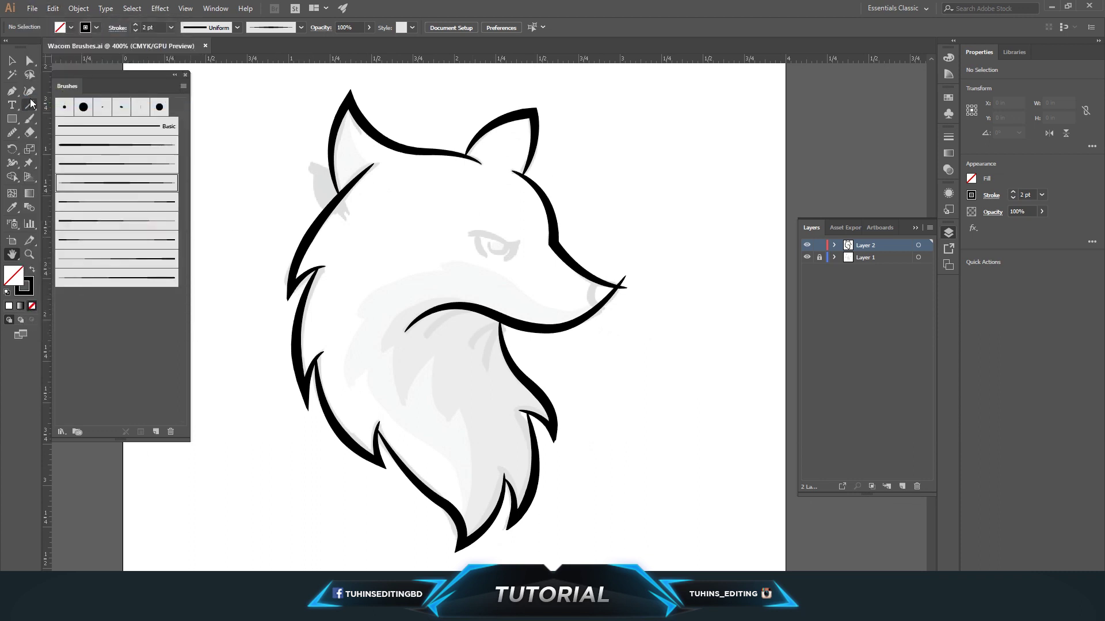
- Draw a short fur line under the jaw and apply the thin tapered brush
{"action": "left_click", "coordinate": [468, 310]}
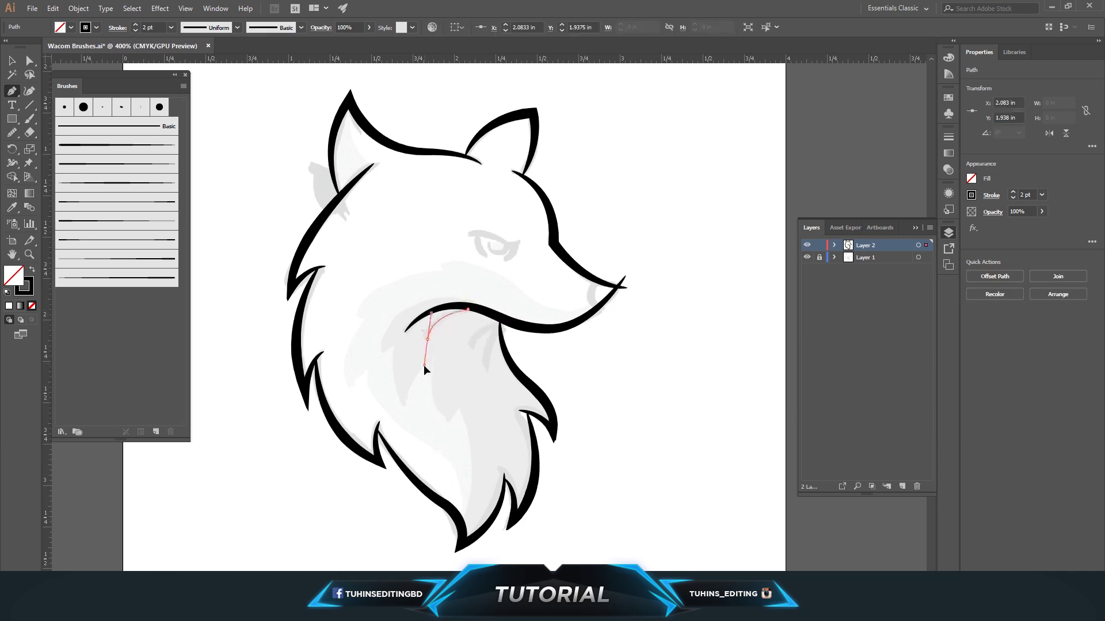
{"action": "left_click_drag", "start_coordinate": [424, 363], "coordinate": [433, 367]}
{"action": "left_click", "coordinate": [12, 61]}
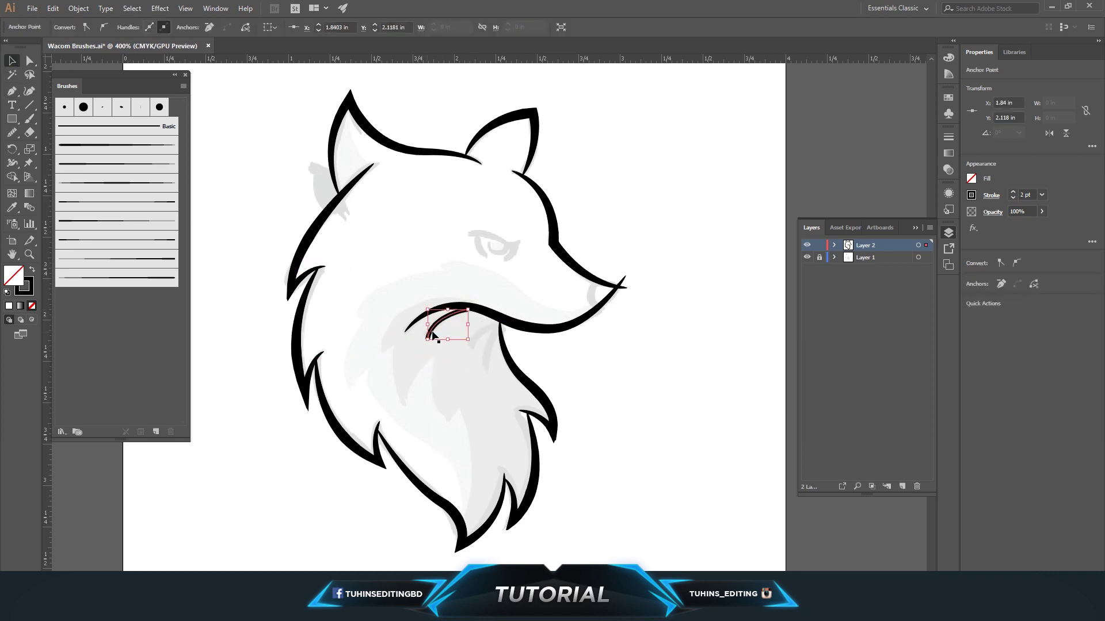
{"action": "left_click", "coordinate": [115, 164]}
{"action": "left_click", "coordinate": [452, 245]}
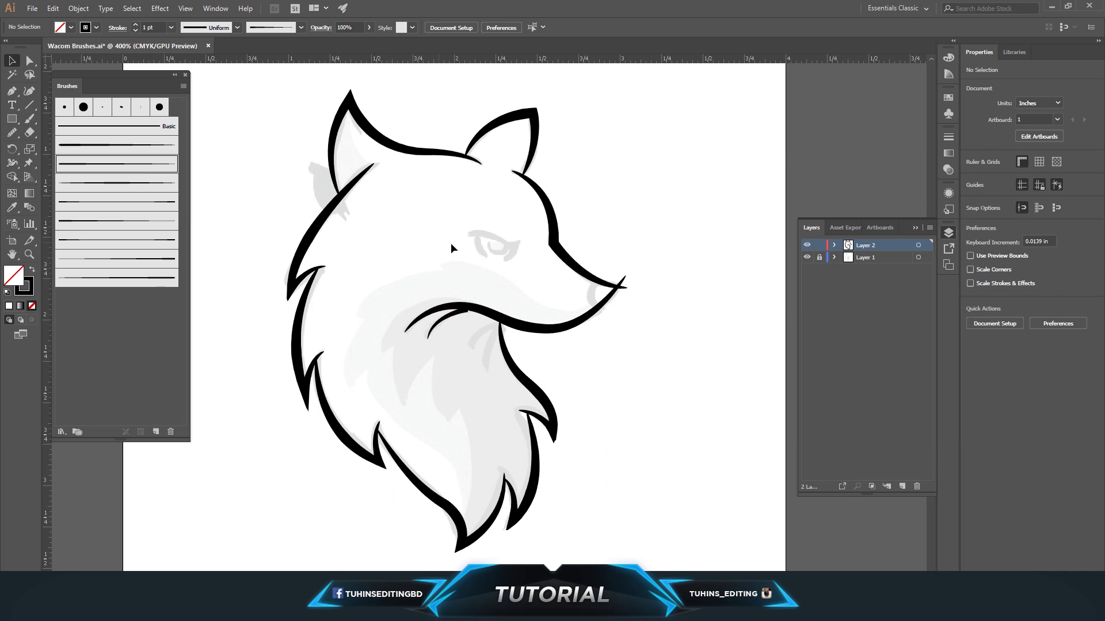
- Extend the neck line with a curve at its jaw end
{"action": "left_click", "coordinate": [12, 91]}
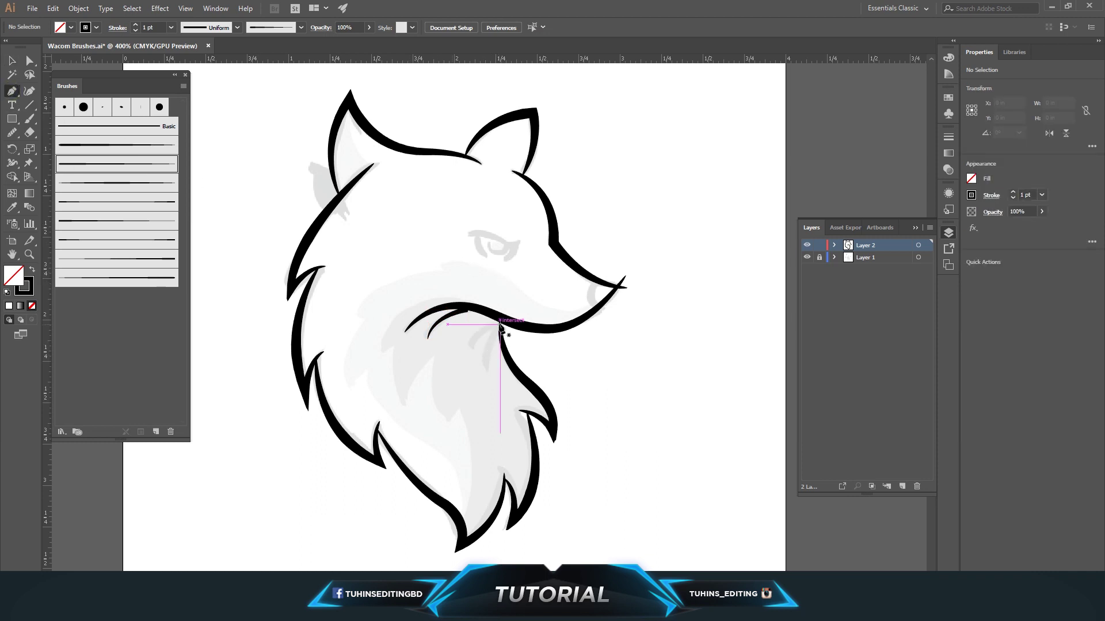
{"action": "left_click_drag", "start_coordinate": [499, 319], "coordinate": [476, 344]}
{"action": "left_click", "coordinate": [12, 60]}
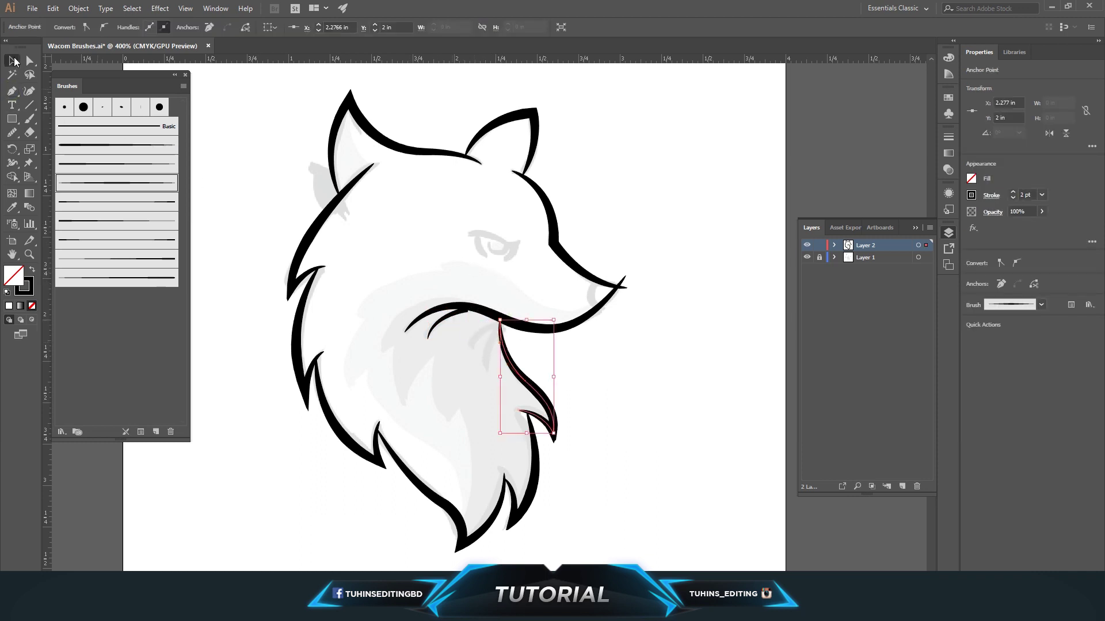
{"action": "left_click", "coordinate": [589, 383]}
- Add another short thin-brush stroke on the jaw curve and rotate it about 41°
{"action": "key", "text": "p"}
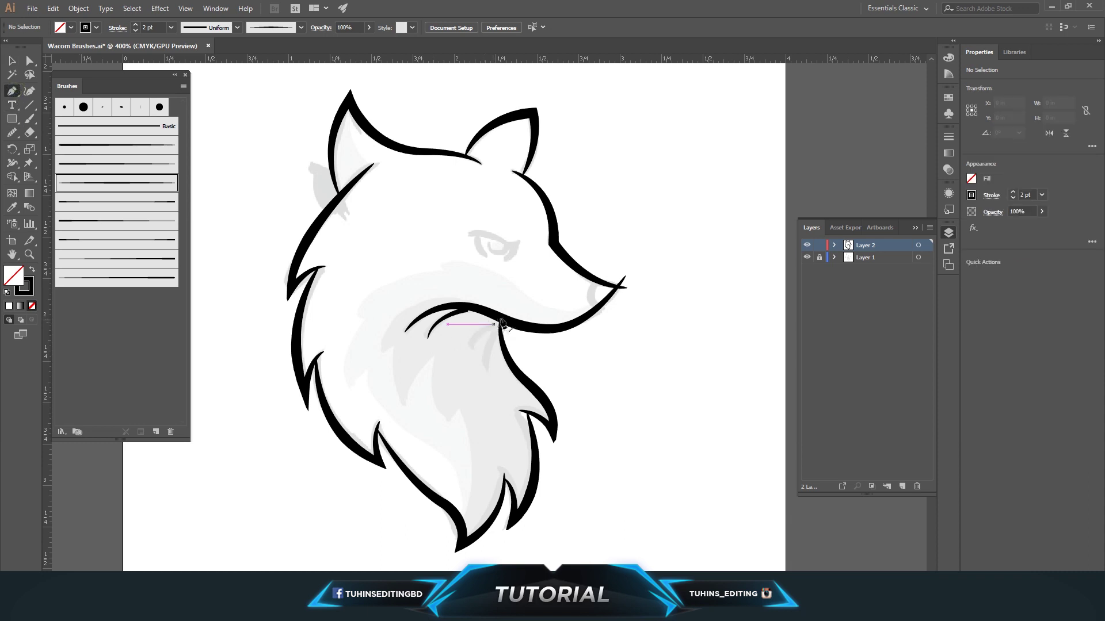
{"action": "left_click", "coordinate": [499, 321]}
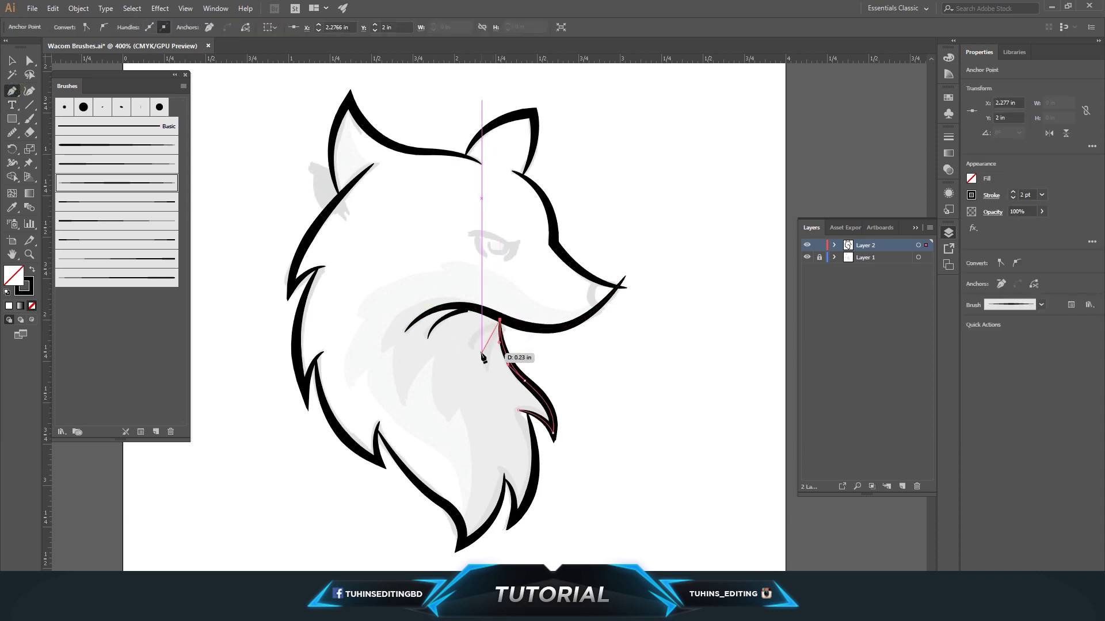
{"action": "left_click", "coordinate": [496, 316], "text": "ctrl+shift"}
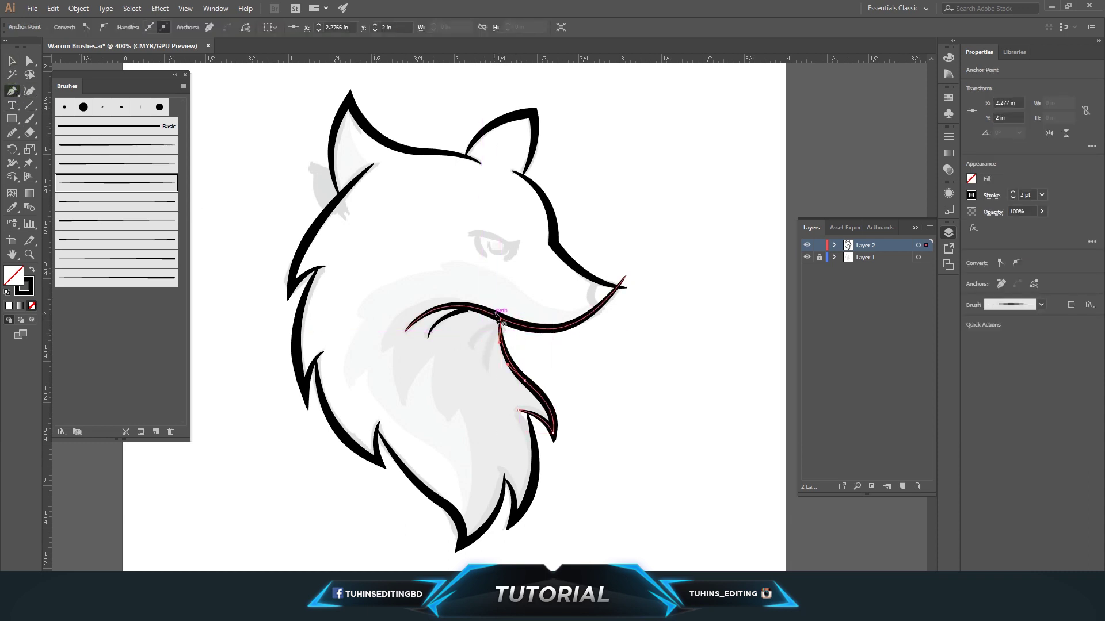
{"action": "left_click", "coordinate": [505, 320]}
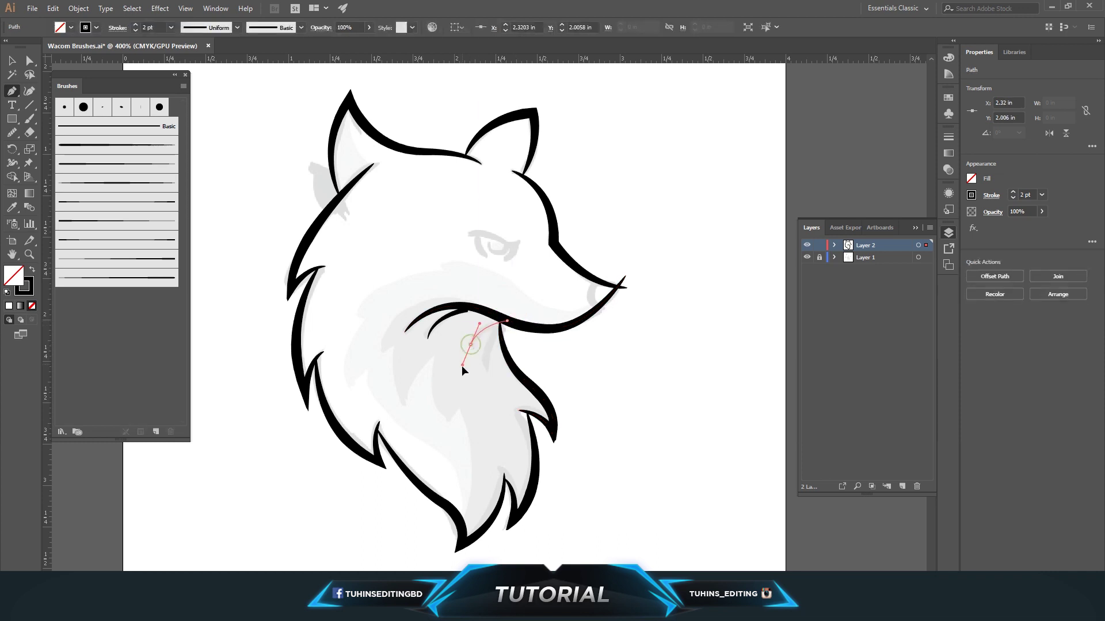
{"action": "left_click", "coordinate": [319, 339], "text": "ctrl"}
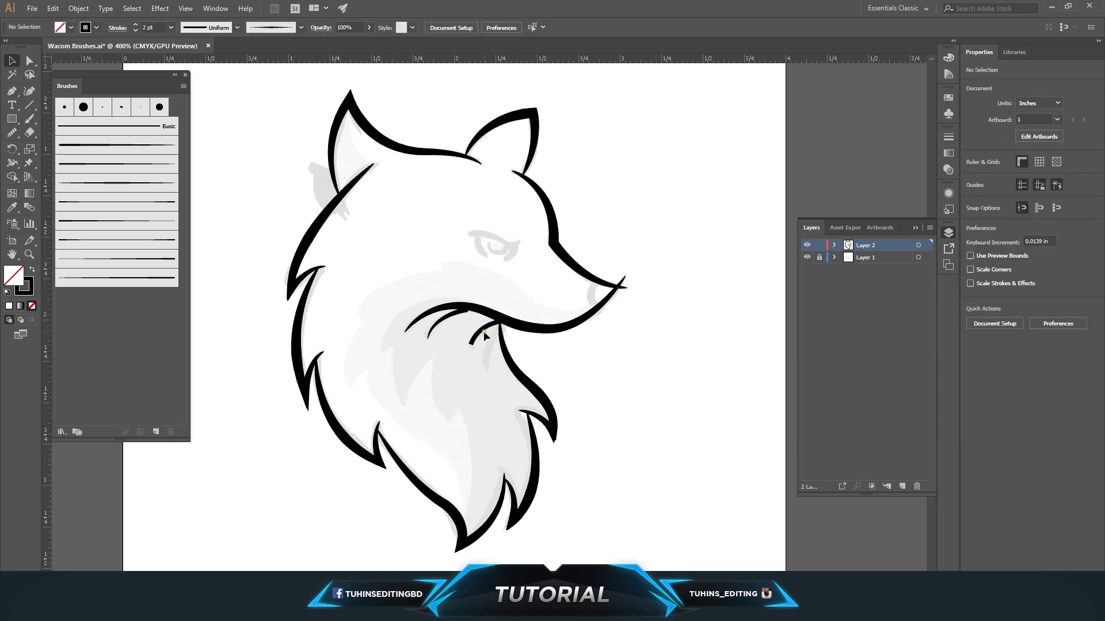
{"action": "left_click", "coordinate": [103, 164]}
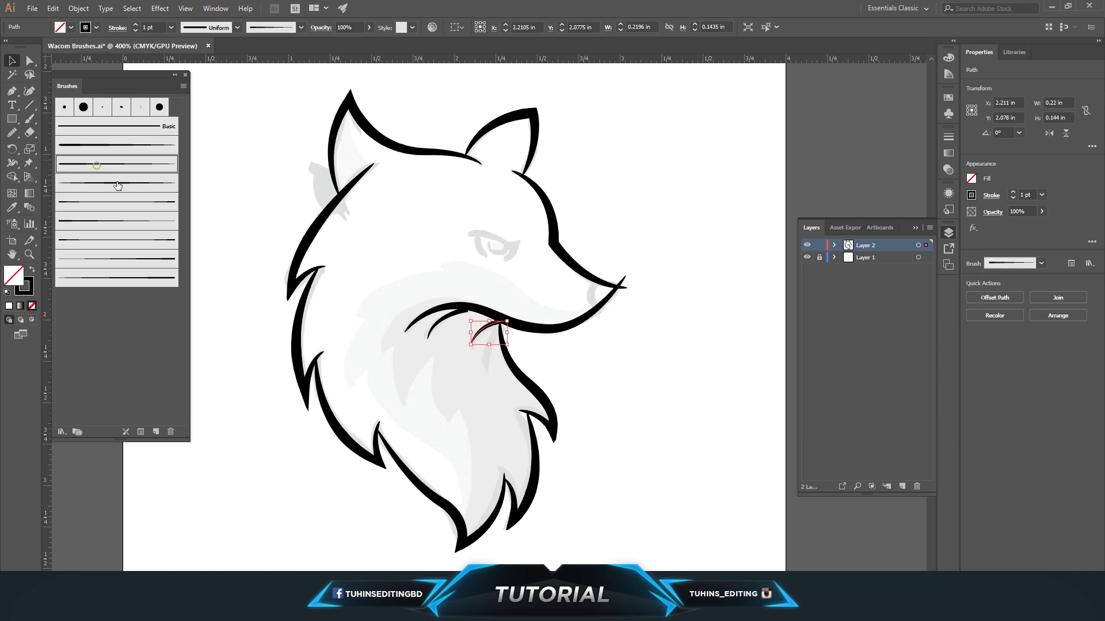
{"action": "left_click", "coordinate": [390, 392], "text": "ctrl"}
{"action": "left_click", "coordinate": [484, 331]}
{"action": "mouse_move", "coordinate": [509, 300]}
{"action": "left_mouse_down"}
{"action": "mouse_move", "coordinate": [489, 308]}
{"action": "mouse_move", "coordinate": [493, 362]}
{"action": "left_mouse_up"}
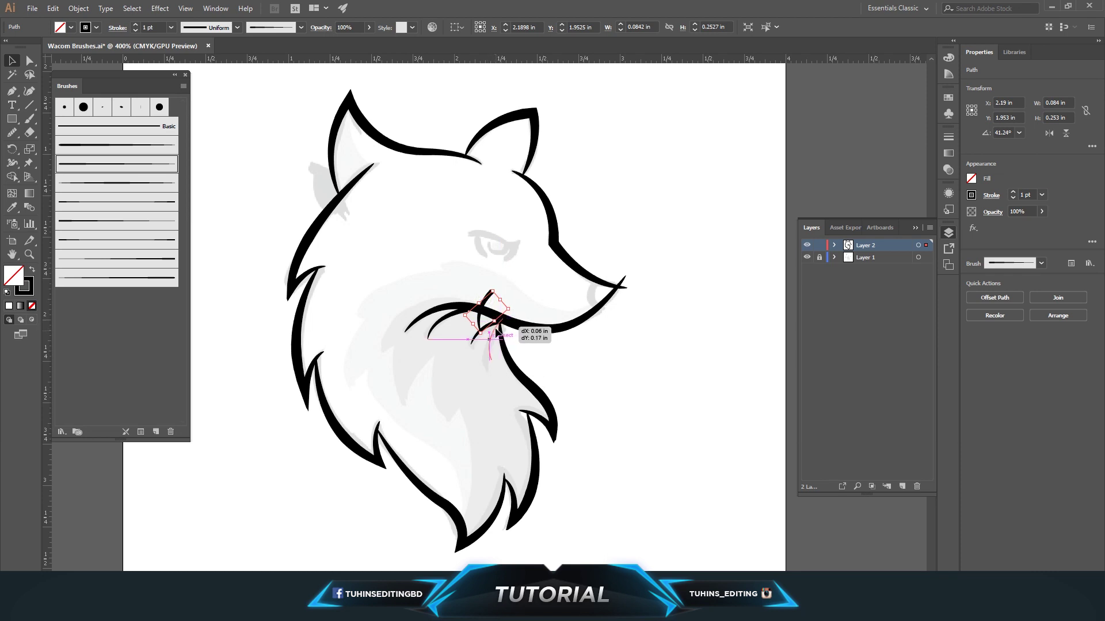
{"action": "left_click", "coordinate": [557, 368]}
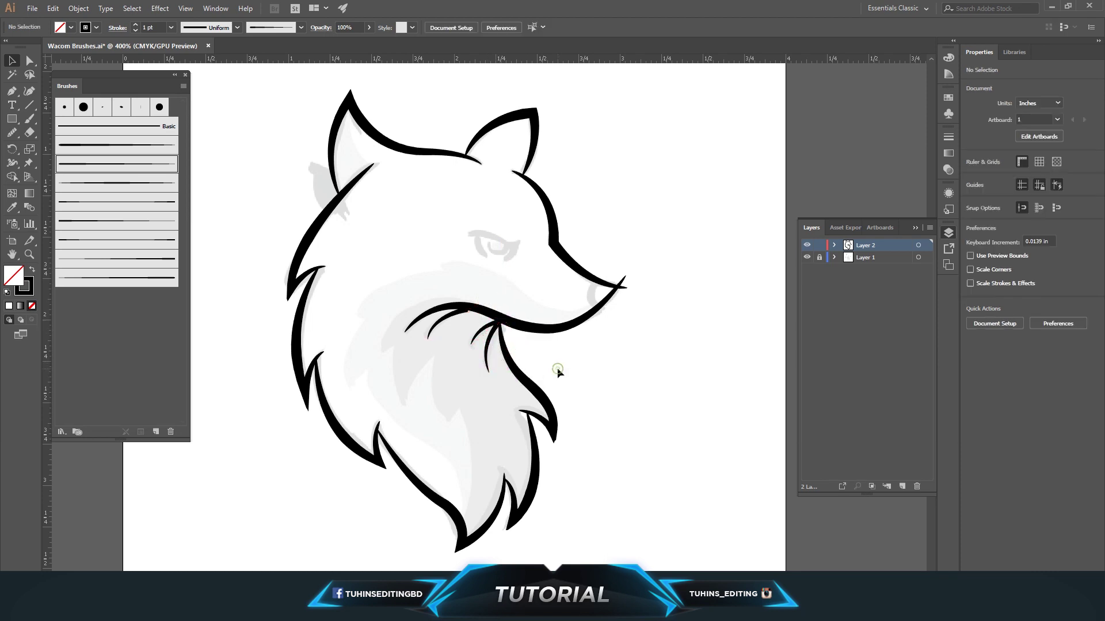
- Nudge a small neck stroke's top anchor onto the jaw line
{"action": "key", "text": "ctrl+plus"}
{"action": "key", "text": "ctrl+plus"}
{"action": "key", "text": "ctrl+plus"}
{"action": "left_click", "coordinate": [389, 293]}
{"action": "key", "text": "a"}
{"action": "left_click_drag", "start_coordinate": [418, 278], "coordinate": [430, 279]}
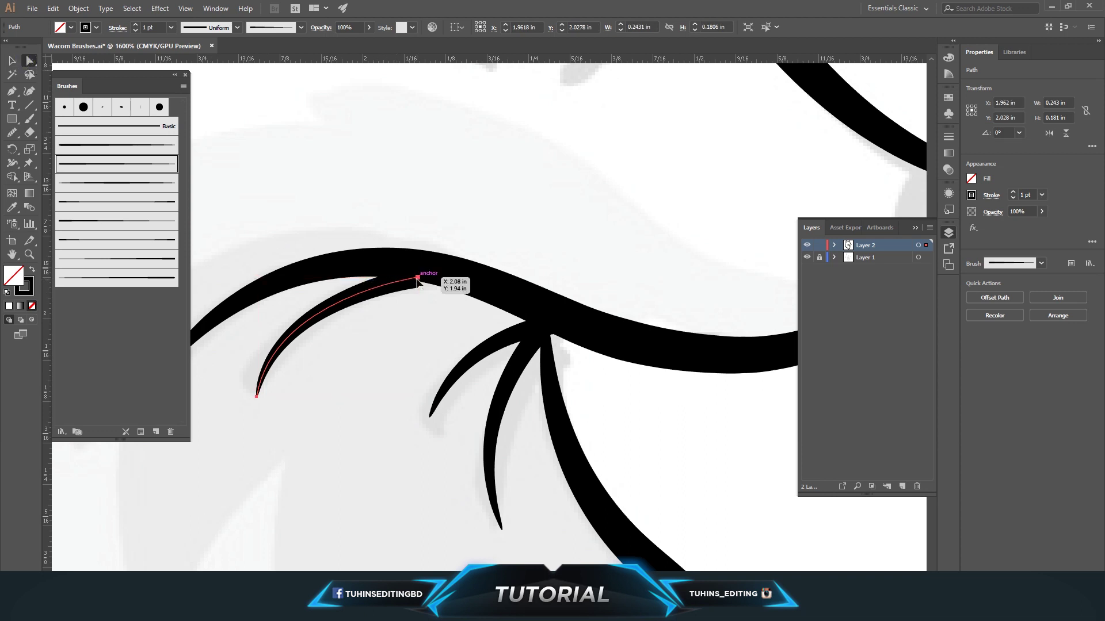
{"action": "left_click", "coordinate": [503, 222]}
{"action": "key", "text": "ctrl+minus"}
{"action": "key", "text": "ctrl+minus"}
{"action": "key", "text": "ctrl+minus"}
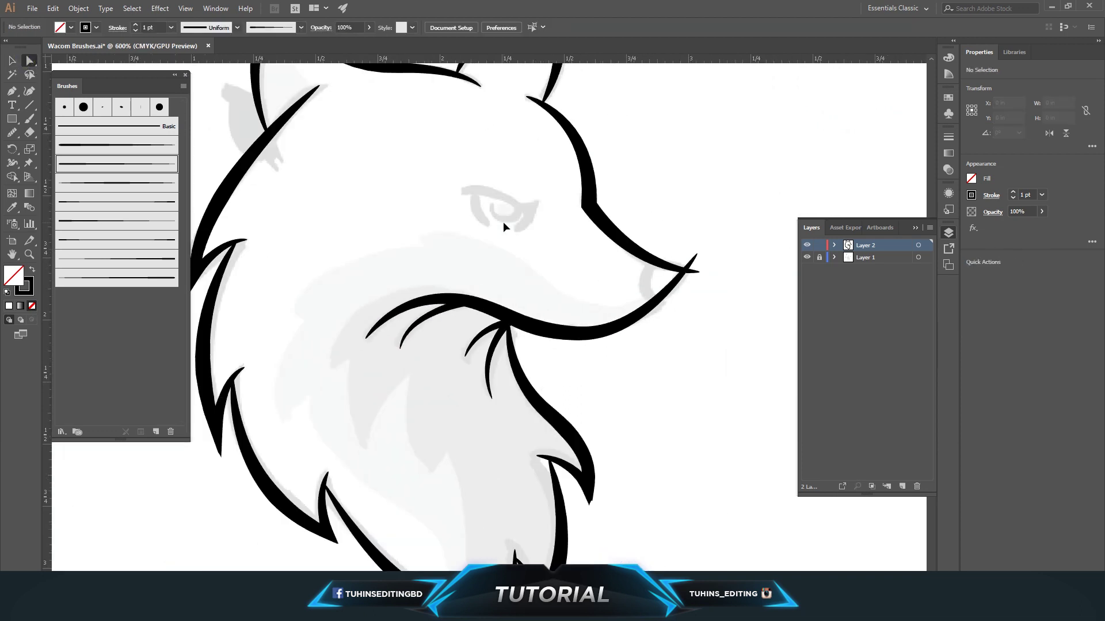
- Save the drawing and zoom the view in on the fox's eye
{"action": "scroll", "coordinate": [615, 356], "scroll_direction": "down", "scroll_amount": 1}
{"action": "key", "text": "ctrl+minus"}
{"action": "key", "text": "ctrl+minus"}
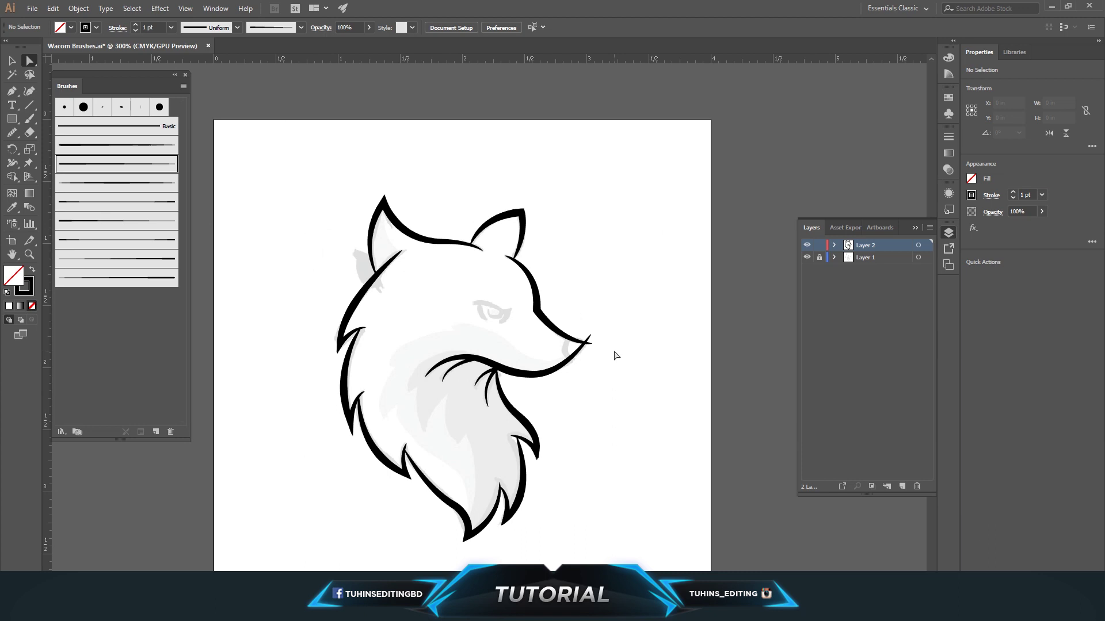
{"action": "key", "text": "ctrl+s"}
{"action": "key", "text": "ctrl+plus"}
{"action": "key", "text": "ctrl+plus"}
{"action": "key", "text": "ctrl+plus"}
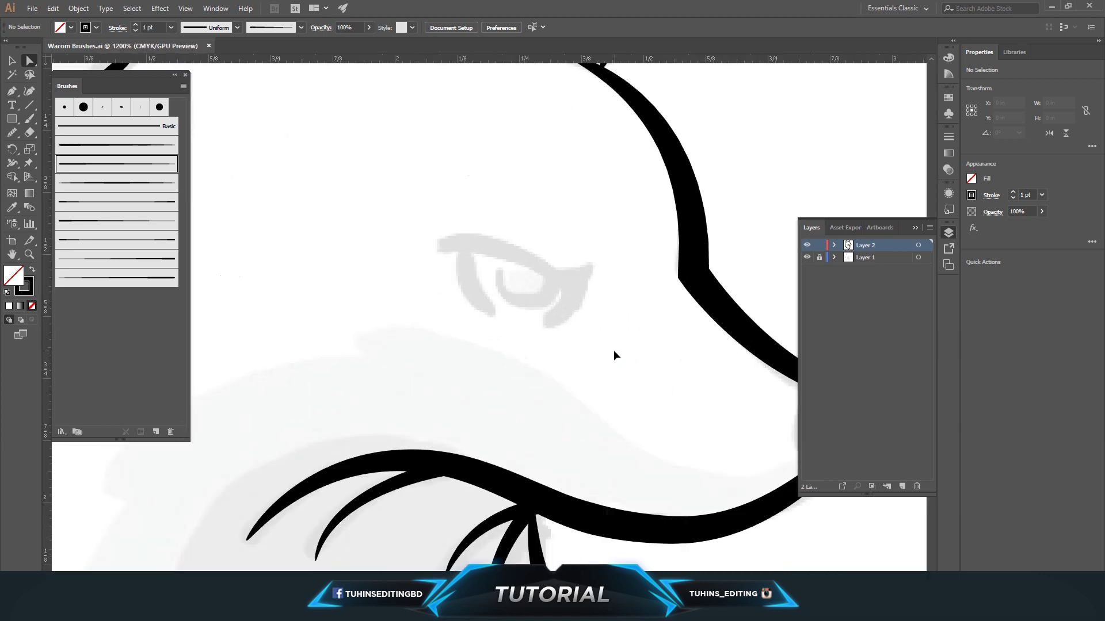
{"action": "key", "text": "ctrl+minus"}
{"action": "key", "text": "ctrl+minus"}
{"action": "key", "text": "ctrl+minus"}
{"action": "key", "text": "ctrl+minus"}
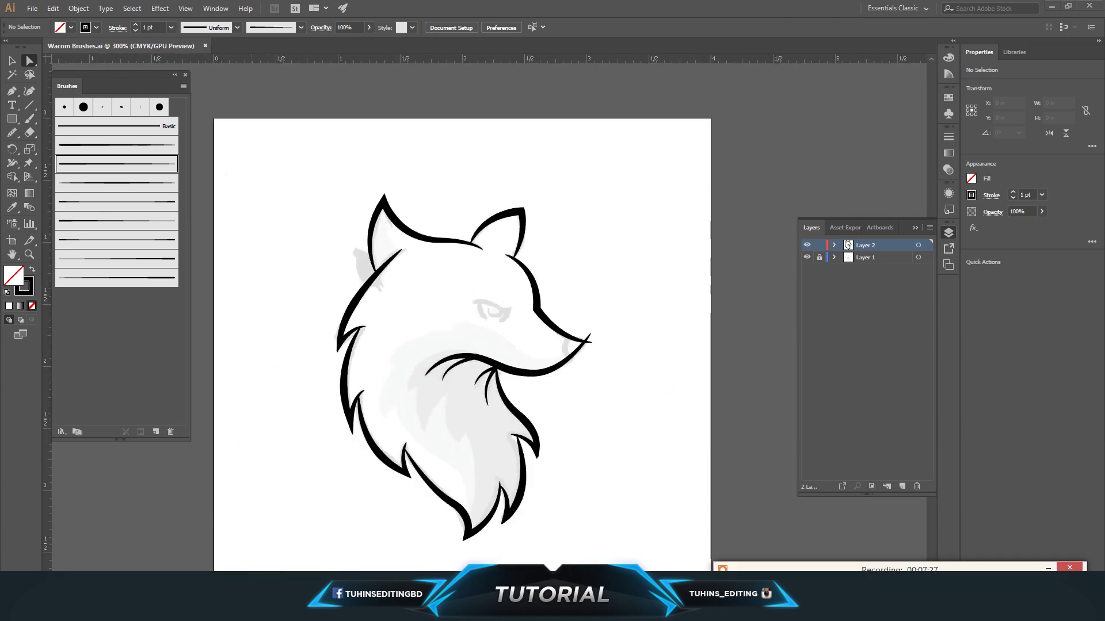
{"action": "left_click_drag", "start_coordinate": [501, 327], "coordinate": [563, 357]}
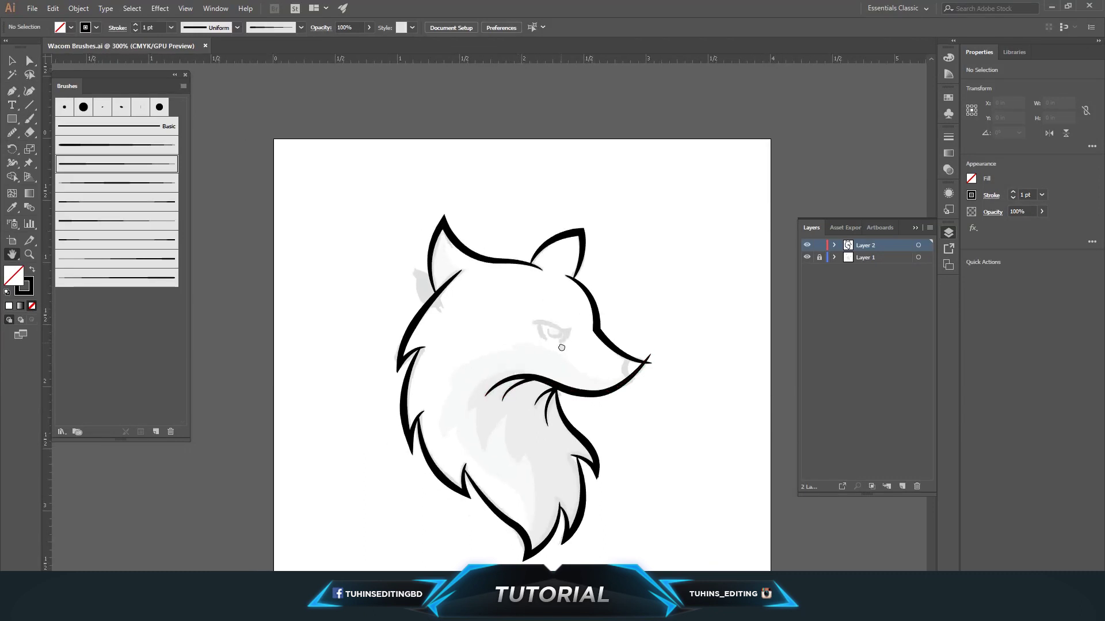
{"action": "scroll", "coordinate": [563, 357], "scroll_direction": "up", "scroll_amount": 1}
{"action": "scroll", "coordinate": [565, 360], "scroll_direction": "up", "scroll_amount": 1}
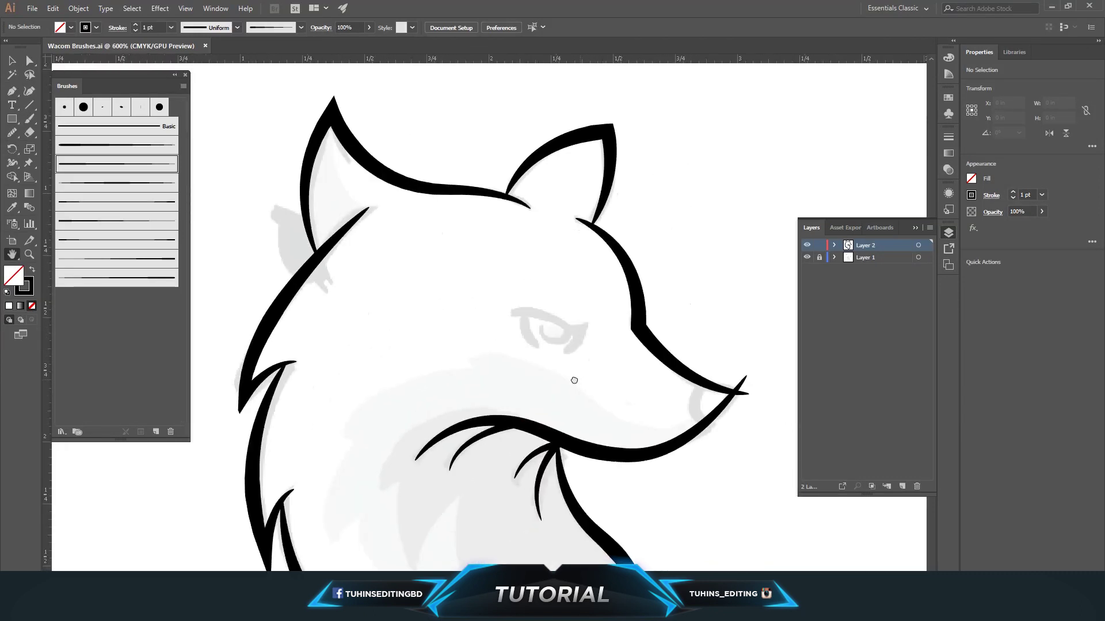
{"action": "scroll", "coordinate": [570, 374], "scroll_direction": "up", "scroll_amount": 1}
{"action": "scroll", "coordinate": [515, 366], "scroll_direction": "up", "scroll_amount": 1}
{"action": "scroll", "coordinate": [513, 363], "scroll_direction": "up", "scroll_amount": 1}
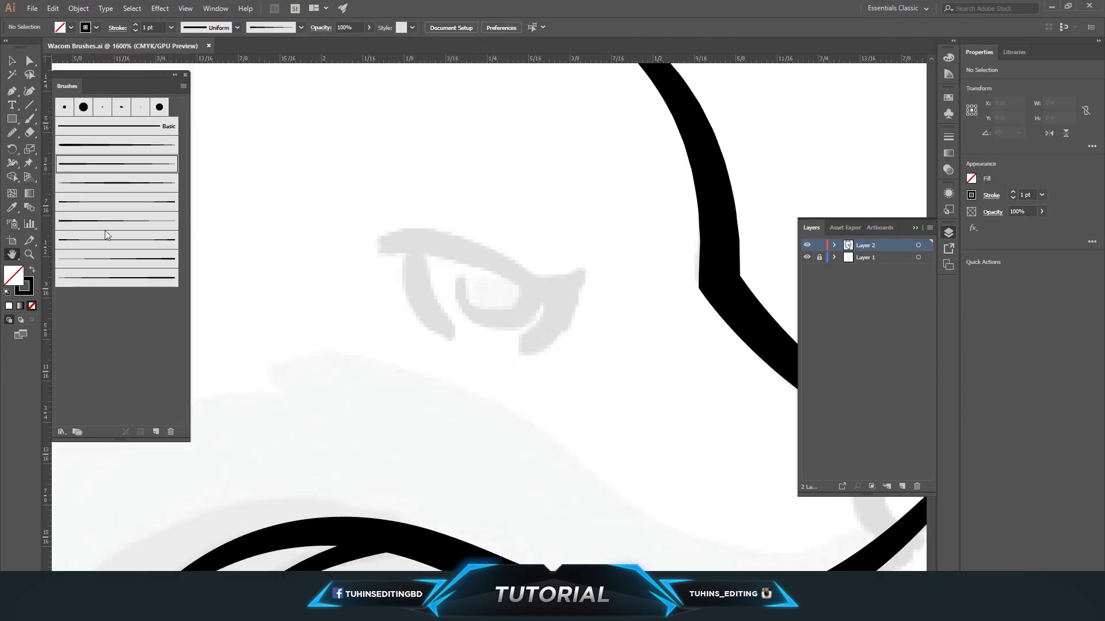
- Draw a curved eyelid path with a hooked outer end over the eye
{"action": "left_click", "coordinate": [11, 91]}
{"action": "left_click", "coordinate": [372, 251]}
{"action": "left_click_drag", "start_coordinate": [534, 285], "coordinate": [631, 362]}
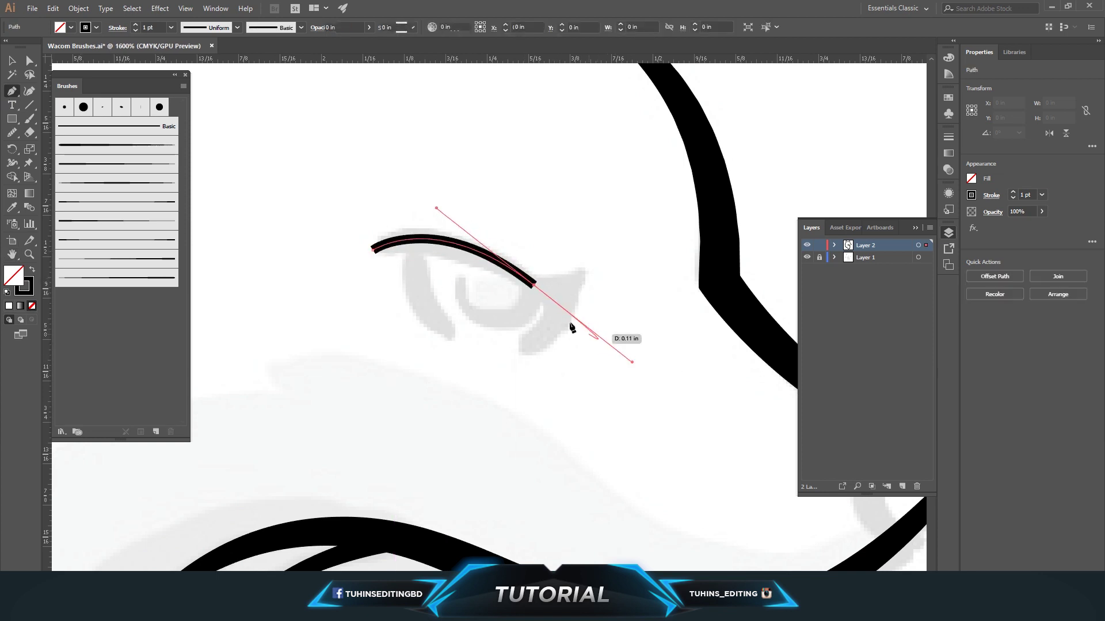
{"action": "left_click", "coordinate": [537, 286]}
{"action": "left_click_drag", "start_coordinate": [584, 270], "coordinate": [607, 234]}
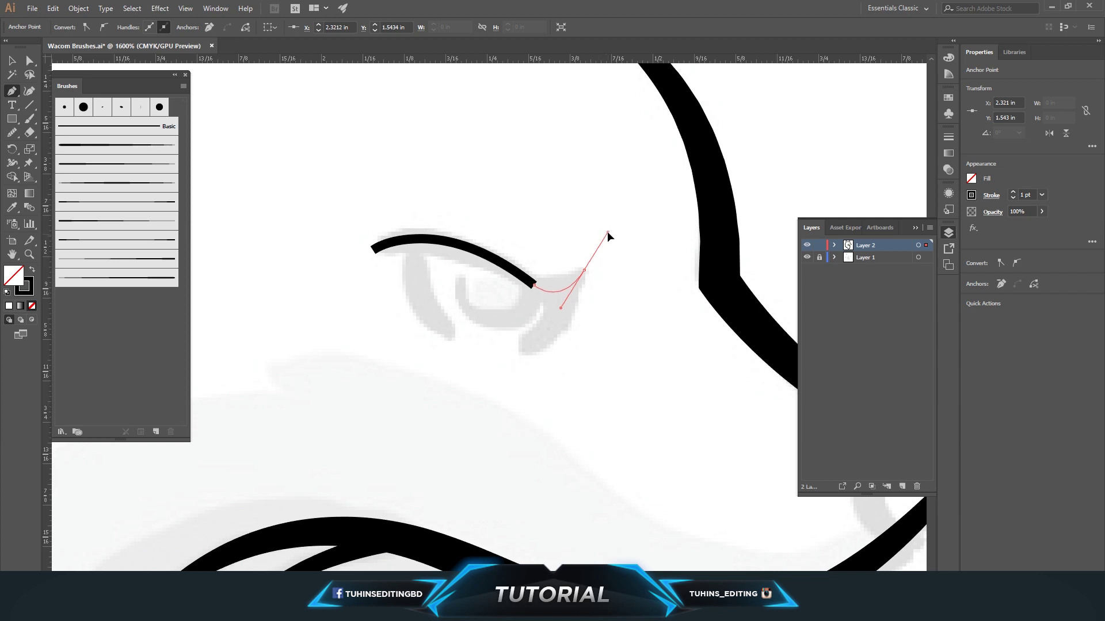
{"action": "key", "text": "v"}
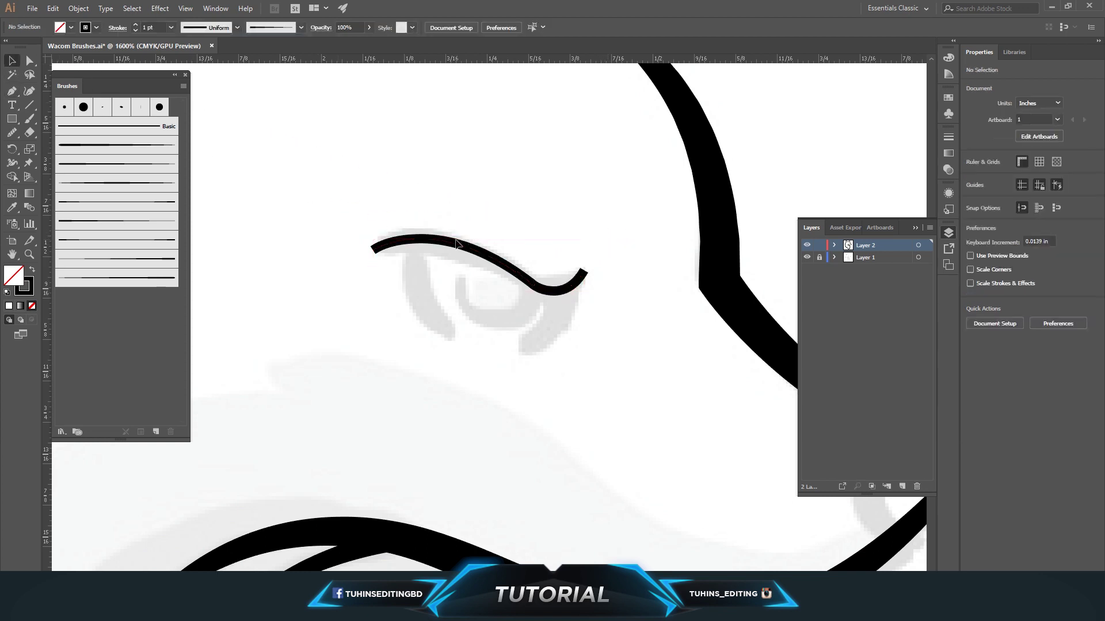
- Give the eyelid line a tapered black brush and adjust its stroke weight
{"action": "left_click", "coordinate": [129, 183]}
{"action": "left_click", "coordinate": [501, 222]}
{"action": "left_click", "coordinate": [524, 283]}
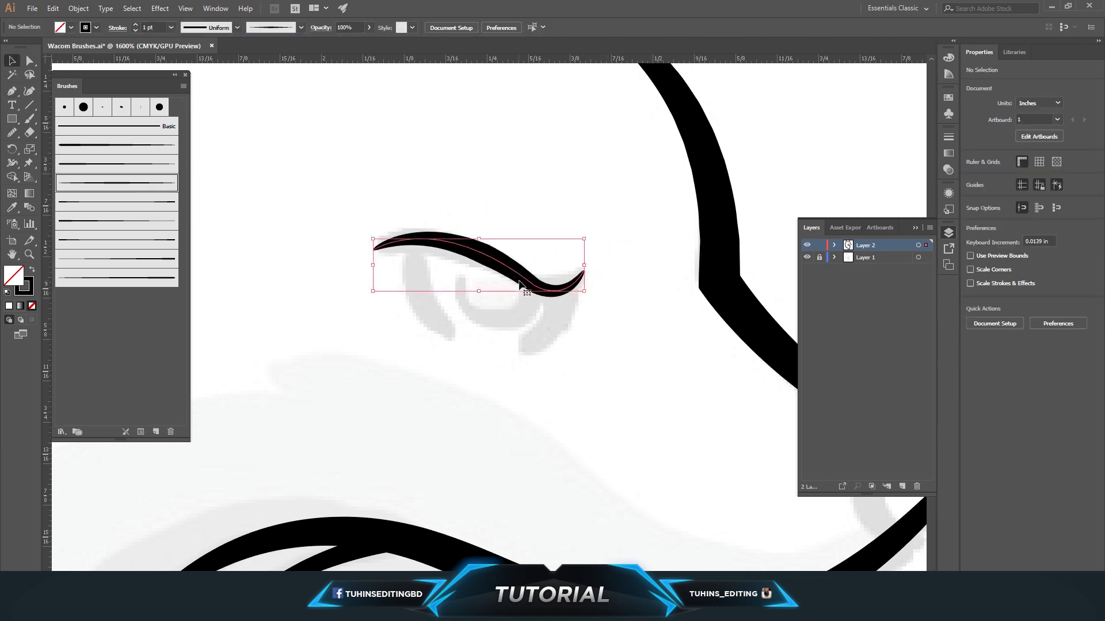
{"action": "left_click", "coordinate": [157, 25]}
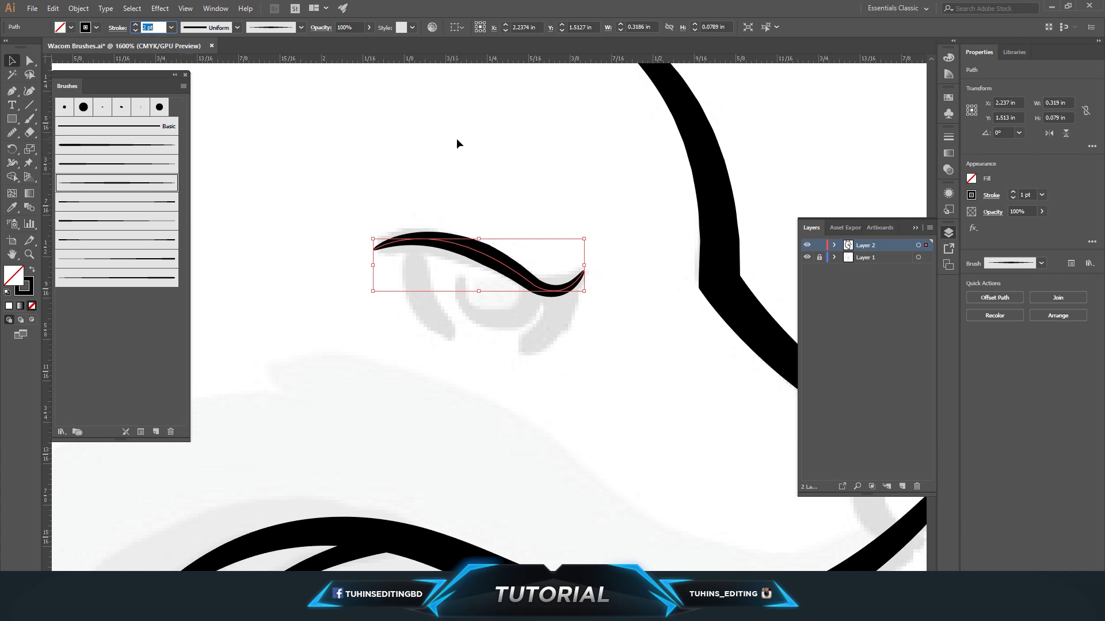
{"action": "left_click", "coordinate": [512, 160]}
- Zoom closer on the eyelid and start a new curve at its inner end
{"action": "key", "text": "ctrl+minus"}
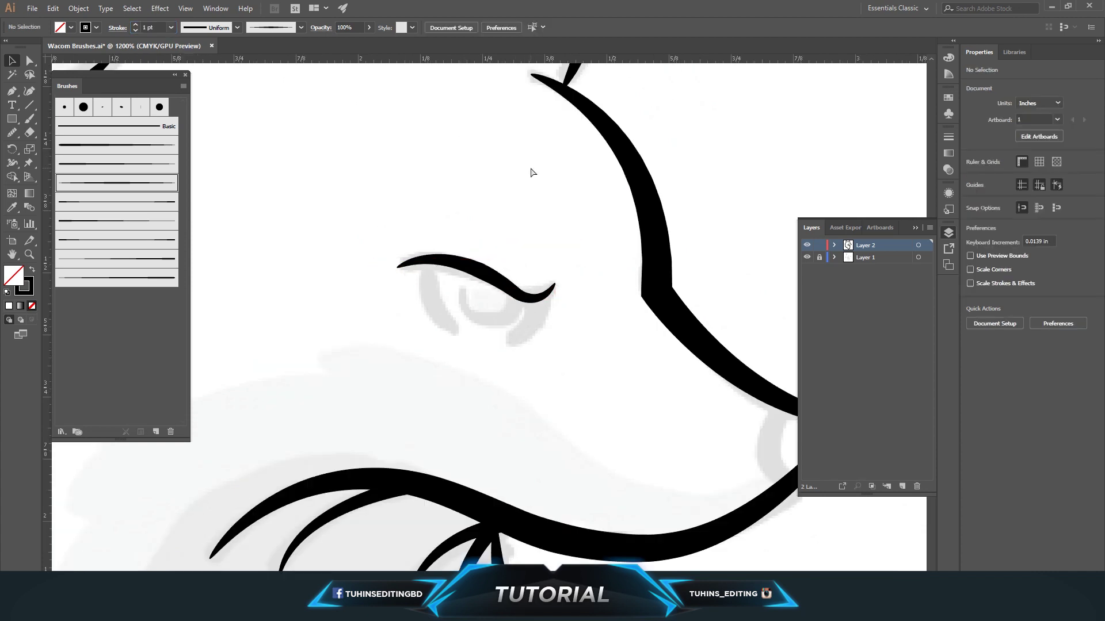
{"action": "key", "text": "ctrl+0"}
{"action": "key", "text": "ctrl+plus"}
{"action": "key", "text": "ctrl+plus"}
{"action": "key", "text": "ctrl+plus"}
{"action": "key", "text": "ctrl+plus"}
{"action": "key", "text": "ctrl+plus"}
{"action": "key", "text": "ctrl+plus"}
{"action": "scroll", "coordinate": [530, 170], "scroll_direction": "up", "scroll_amount": 1}
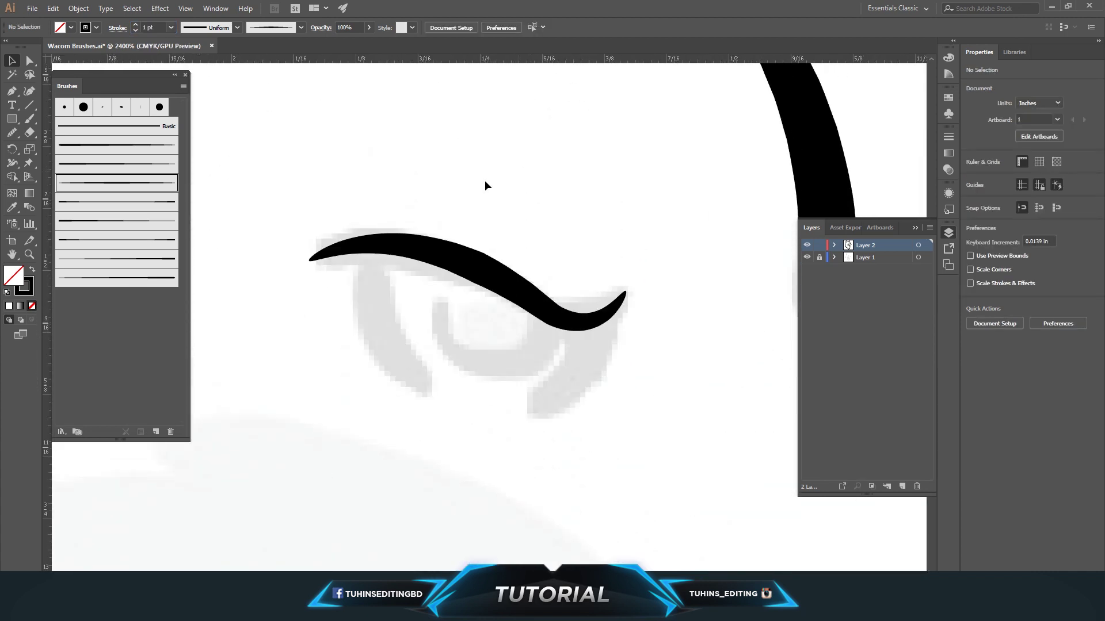
{"action": "key", "text": "p"}
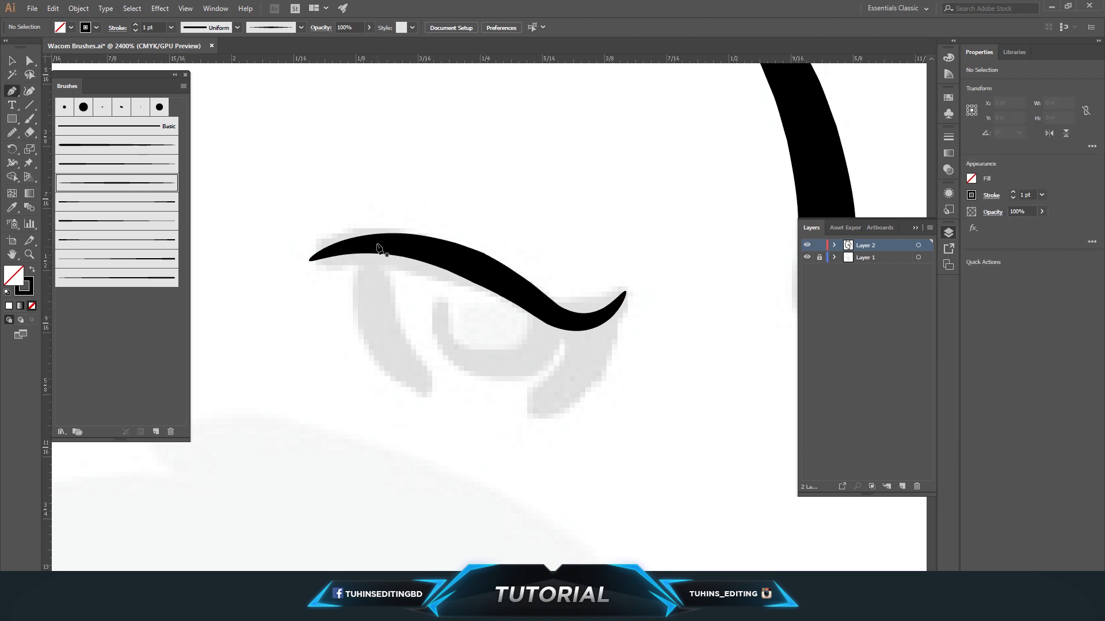
{"action": "left_click", "coordinate": [377, 244]}
- Draw the eye's inner-side curve and give it a tapered brush
{"action": "left_click_drag", "start_coordinate": [427, 389], "coordinate": [513, 436]}
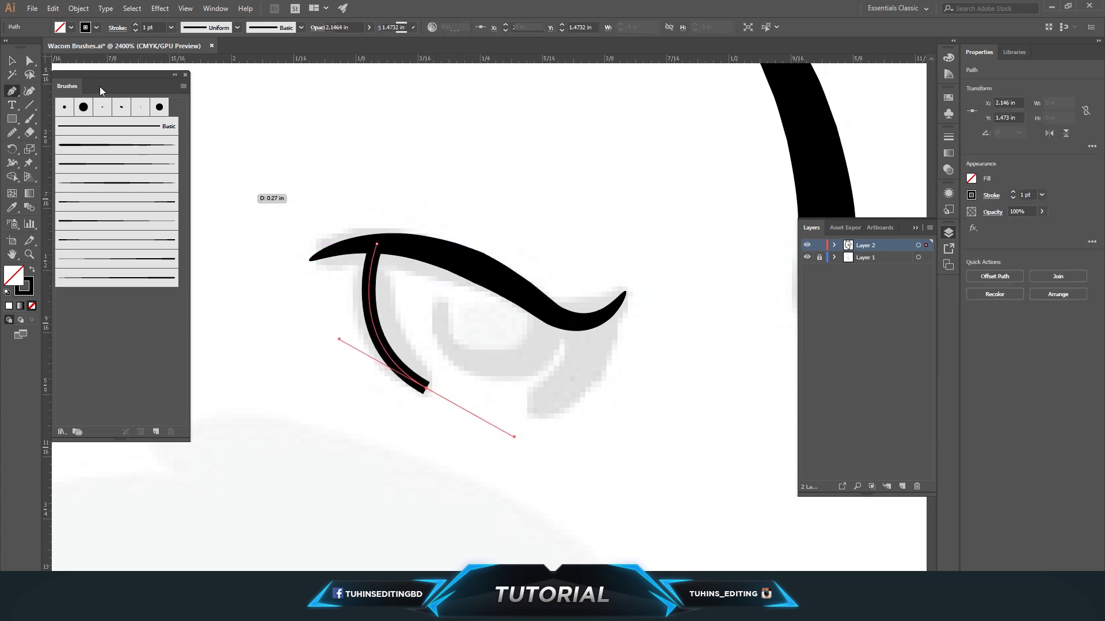
{"action": "left_click", "coordinate": [12, 62]}
{"action": "left_click", "coordinate": [412, 340]}
{"action": "left_click", "coordinate": [401, 364]}
{"action": "left_click", "coordinate": [120, 180]}
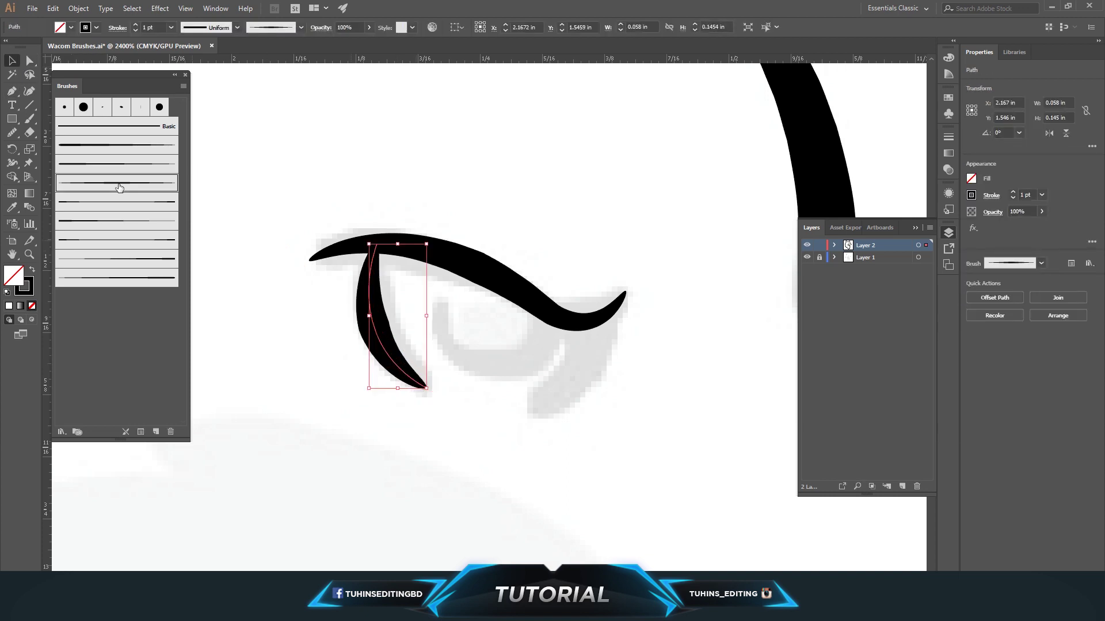
{"action": "left_click", "coordinate": [121, 166]}
{"action": "left_click", "coordinate": [506, 429]}
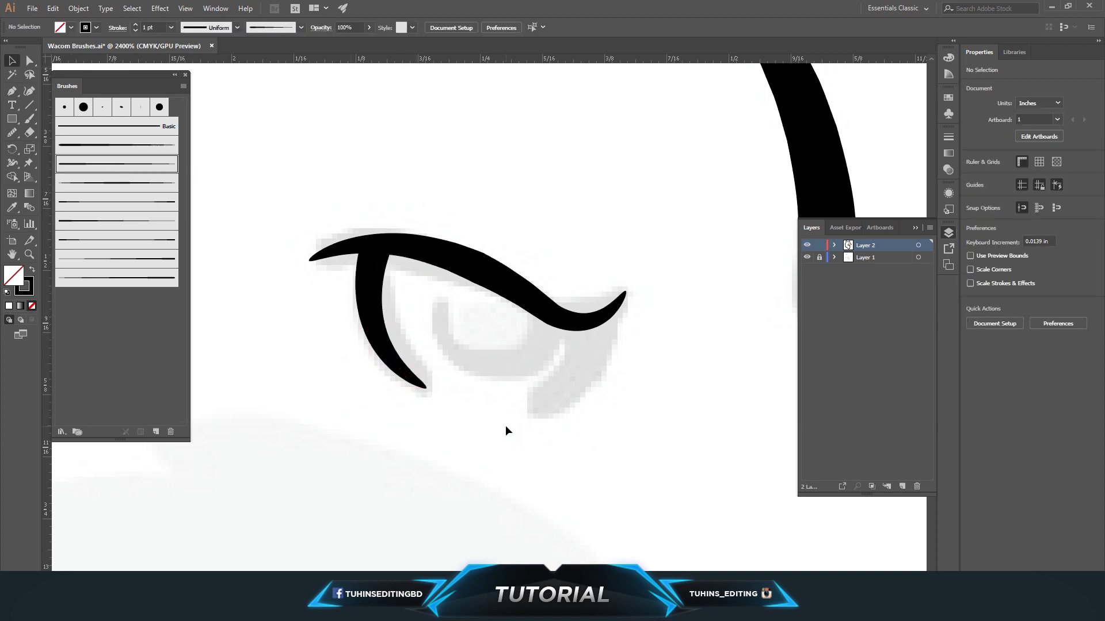
- Add a tapered outer eye curve down to the lower corner and adjust its top anchor
{"action": "left_click", "coordinate": [12, 91]}
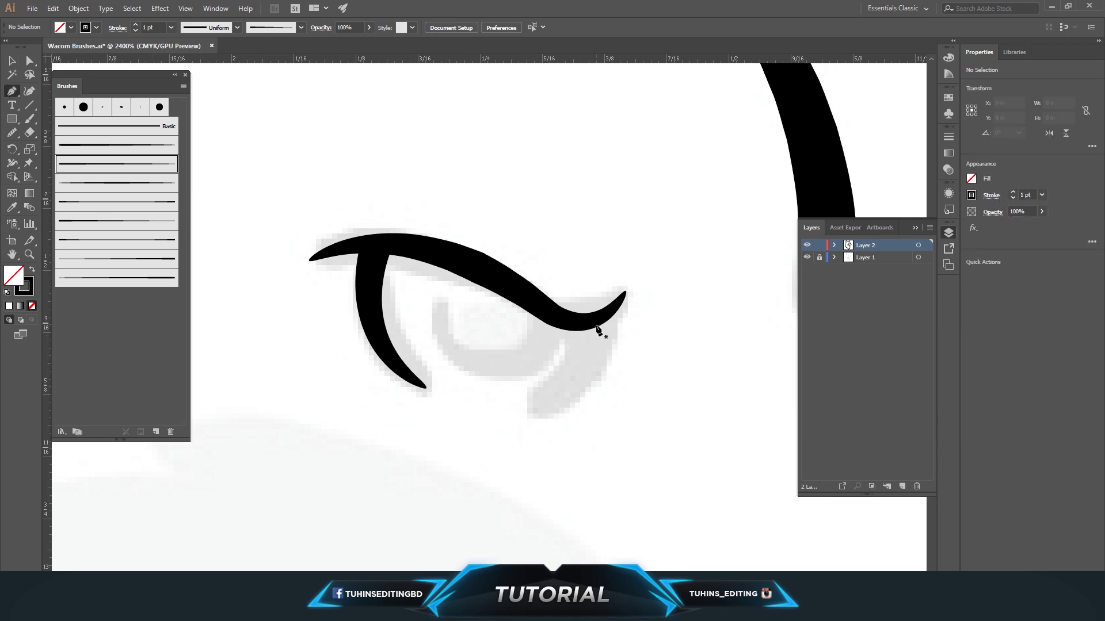
{"action": "left_click_drag", "start_coordinate": [598, 318], "coordinate": [616, 350]}
{"action": "left_click_drag", "start_coordinate": [531, 405], "coordinate": [455, 415]}
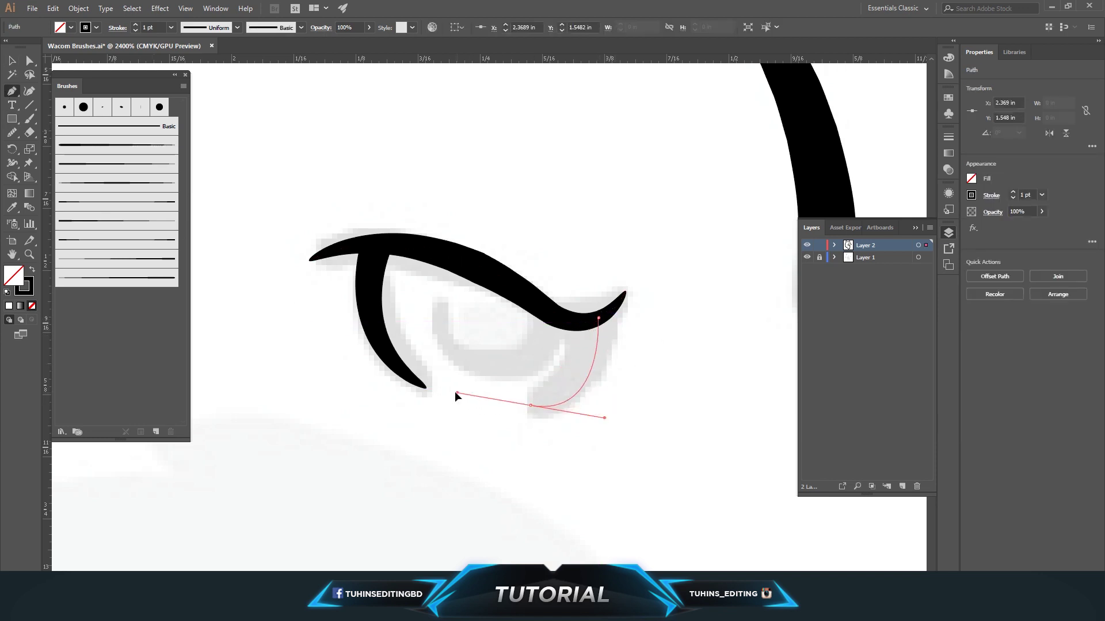
{"action": "key", "text": "v"}
{"action": "left_click", "coordinate": [156, 170]}
{"action": "left_click", "coordinate": [525, 211]}
{"action": "left_click", "coordinate": [30, 60]}
{"action": "left_click", "coordinate": [606, 336]}
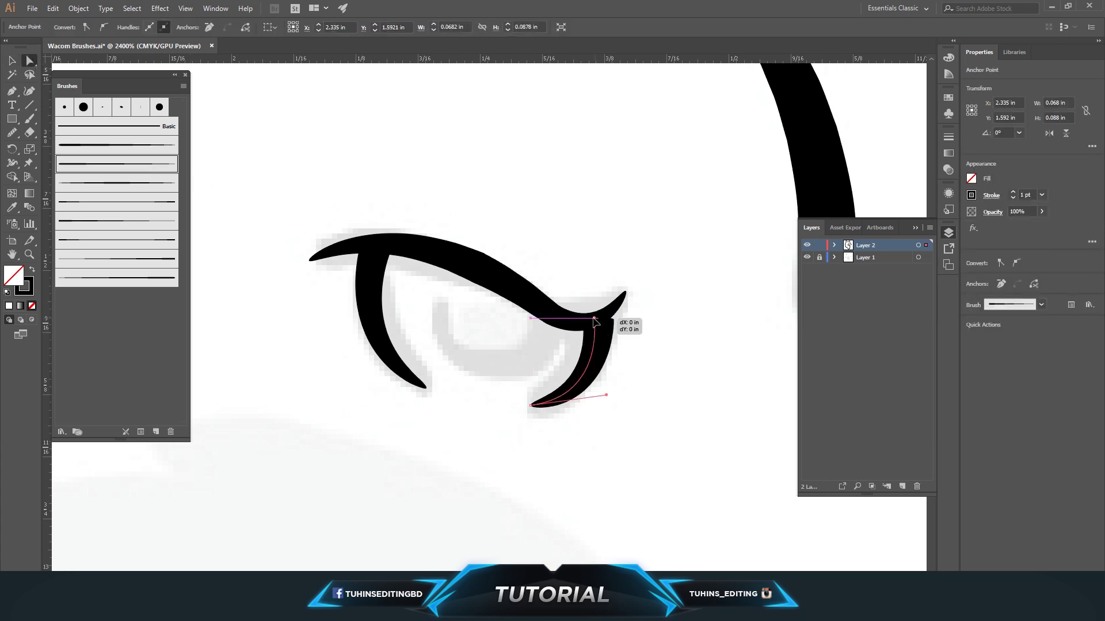
{"action": "left_click", "coordinate": [638, 344]}
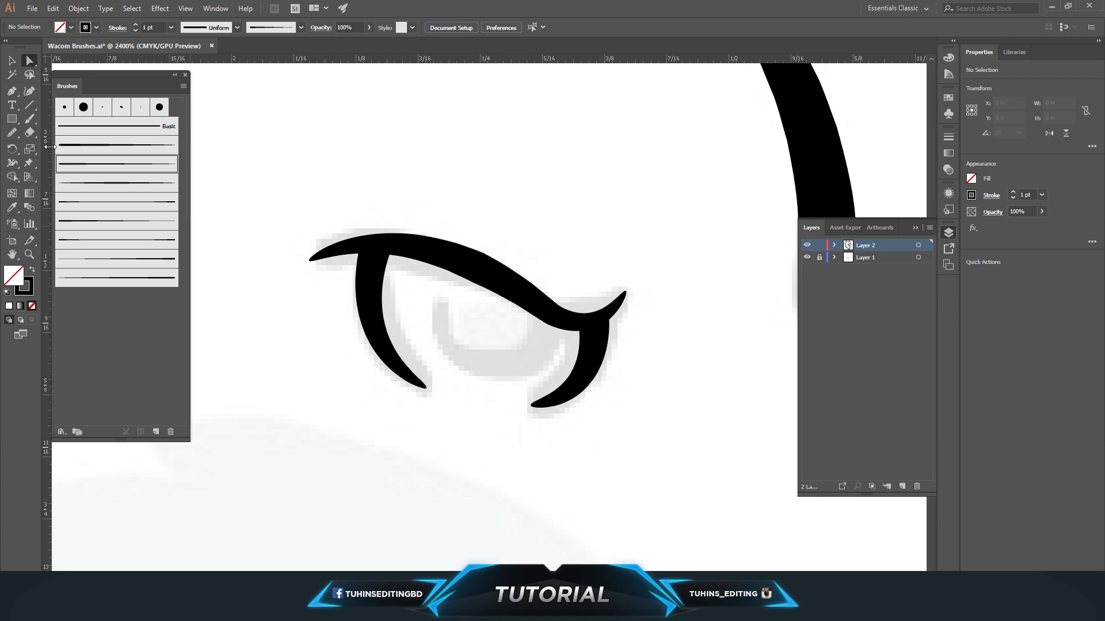
- Draw the U-shaped tapered lower lid under the iris, then zoom out
{"action": "left_click", "coordinate": [554, 316]}
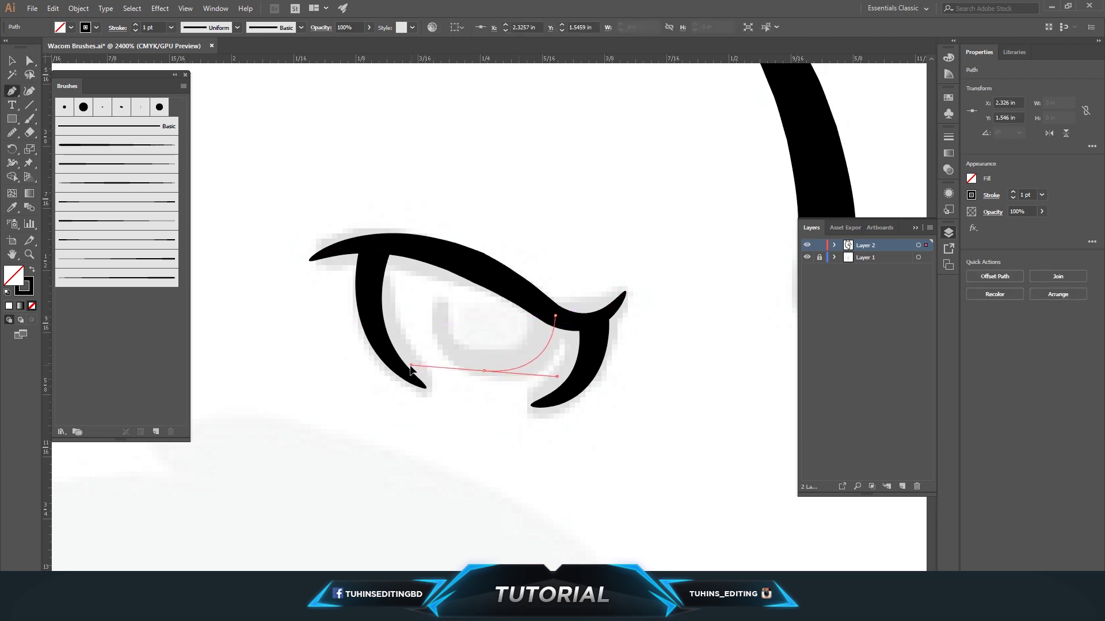
{"action": "left_click_drag", "start_coordinate": [415, 364], "coordinate": [409, 364]}
{"action": "left_click", "coordinate": [484, 371]}
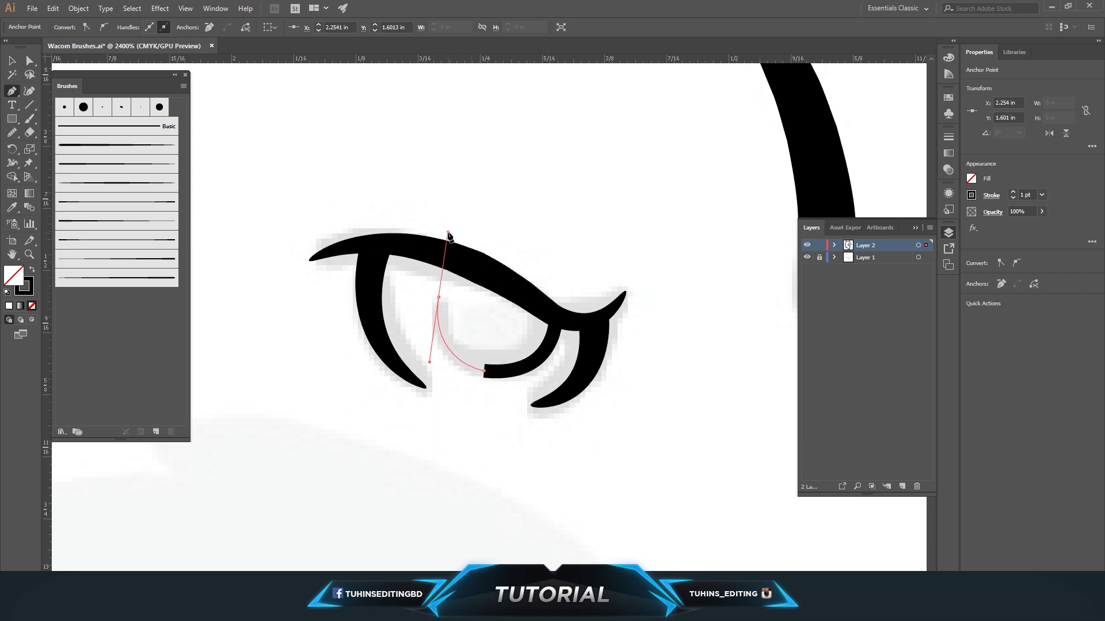
{"action": "left_click_drag", "start_coordinate": [449, 233], "coordinate": [448, 232]}
{"action": "left_click", "coordinate": [484, 371]}
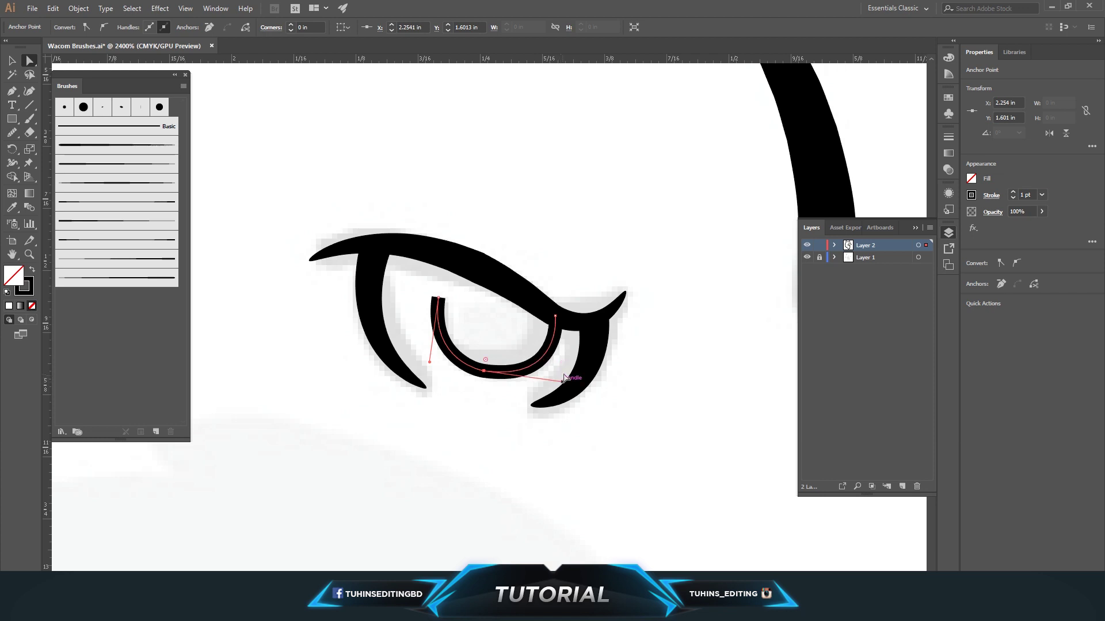
{"action": "left_click", "coordinate": [112, 163]}
{"action": "key", "text": "v"}
{"action": "left_click", "coordinate": [392, 151]}
{"action": "key", "text": "ctrl+minus"}
{"action": "key", "text": "ctrl+minus"}
{"action": "key", "text": "ctrl+minus"}
{"action": "key", "text": "ctrl+minus"}
{"action": "key", "text": "ctrl+minus"}
{"action": "key", "text": "ctrl+minus"}
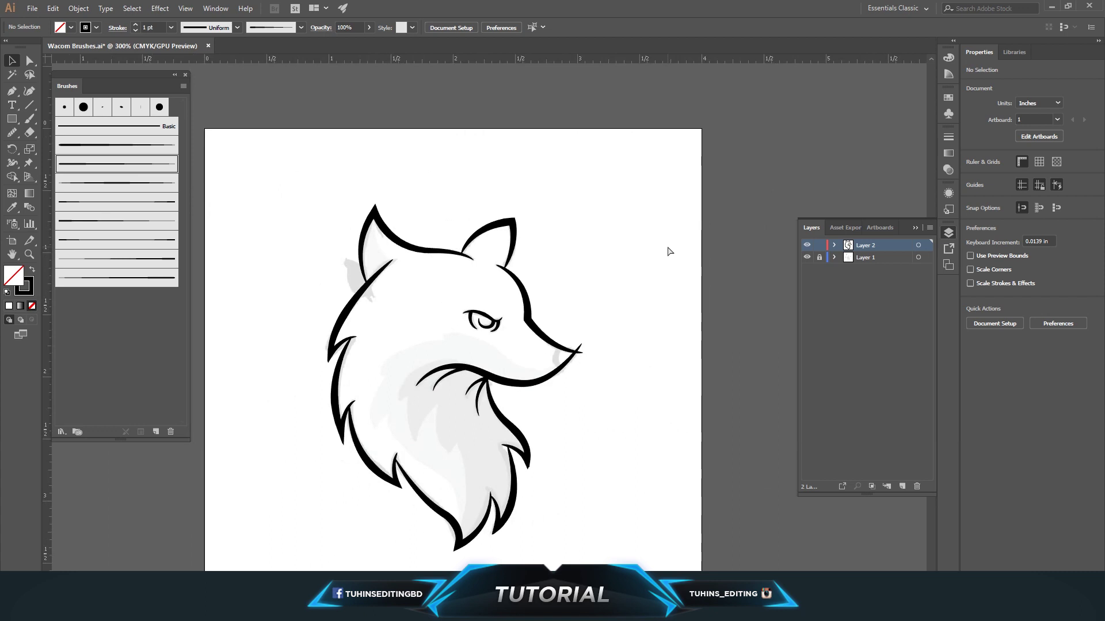
- Zoom in on the snout and draw a short curved nostril line at its tip
{"action": "key", "text": "ctrl+plus"}
{"action": "scroll", "coordinate": [641, 247], "scroll_direction": "down", "scroll_amount": 2}
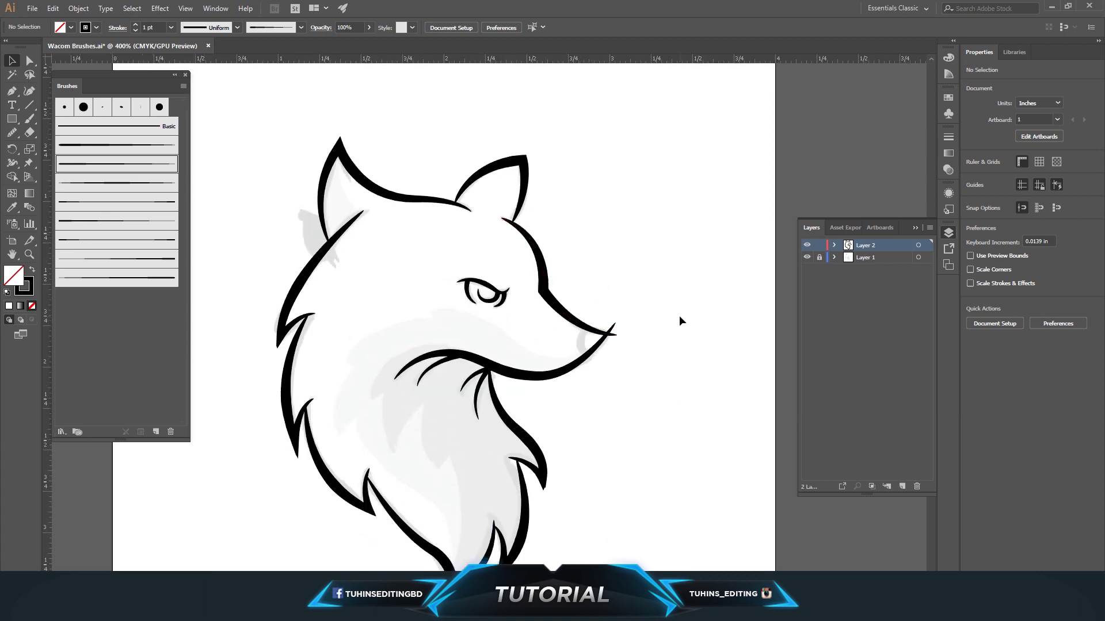
{"action": "key", "text": "ctrl+plus"}
{"action": "key", "text": "p"}
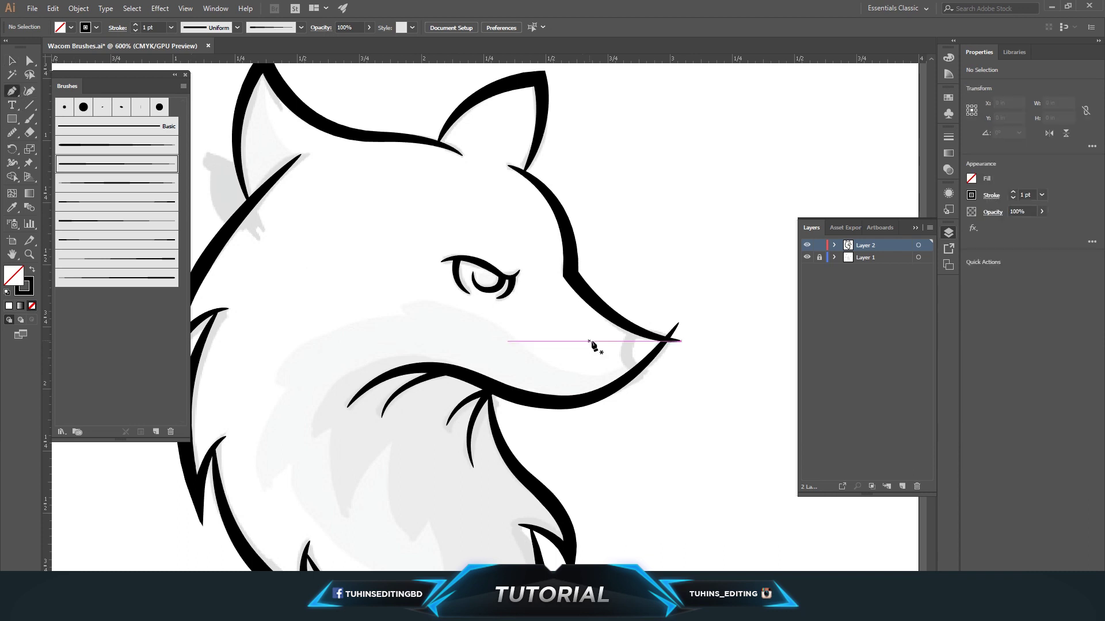
{"action": "left_click", "coordinate": [635, 372]}
{"action": "left_click_drag", "start_coordinate": [635, 372], "coordinate": [660, 395]}
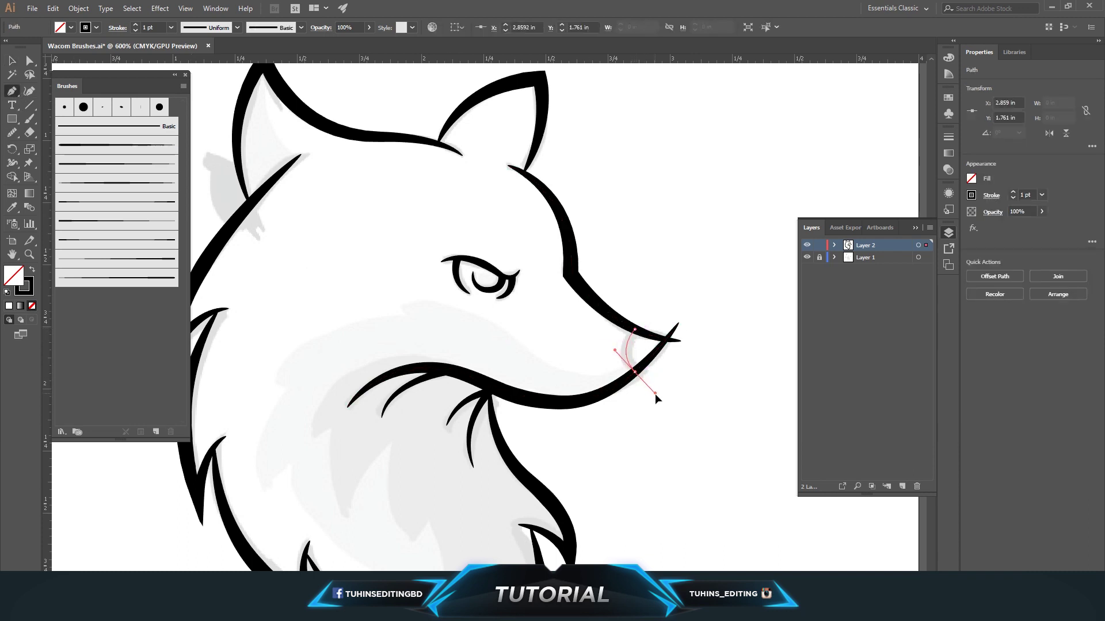
{"action": "key", "text": "v"}
- Set the nostril line's stroke weight to 3 pt and check the whole fox
{"action": "key", "text": "ctrl+shift+a"}
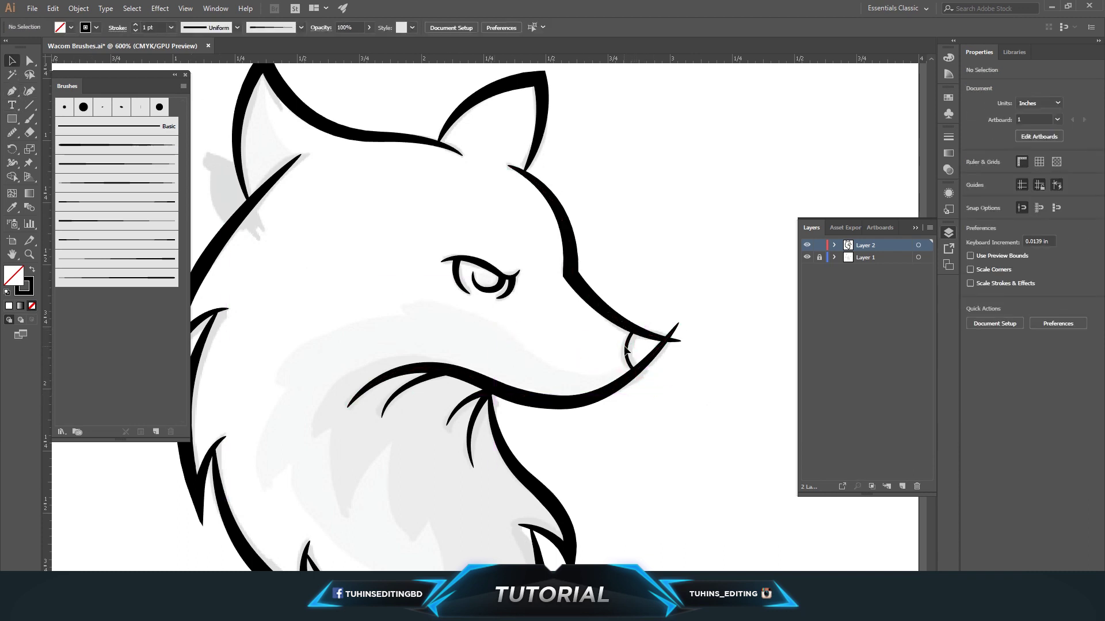
{"action": "left_click", "coordinate": [625, 347]}
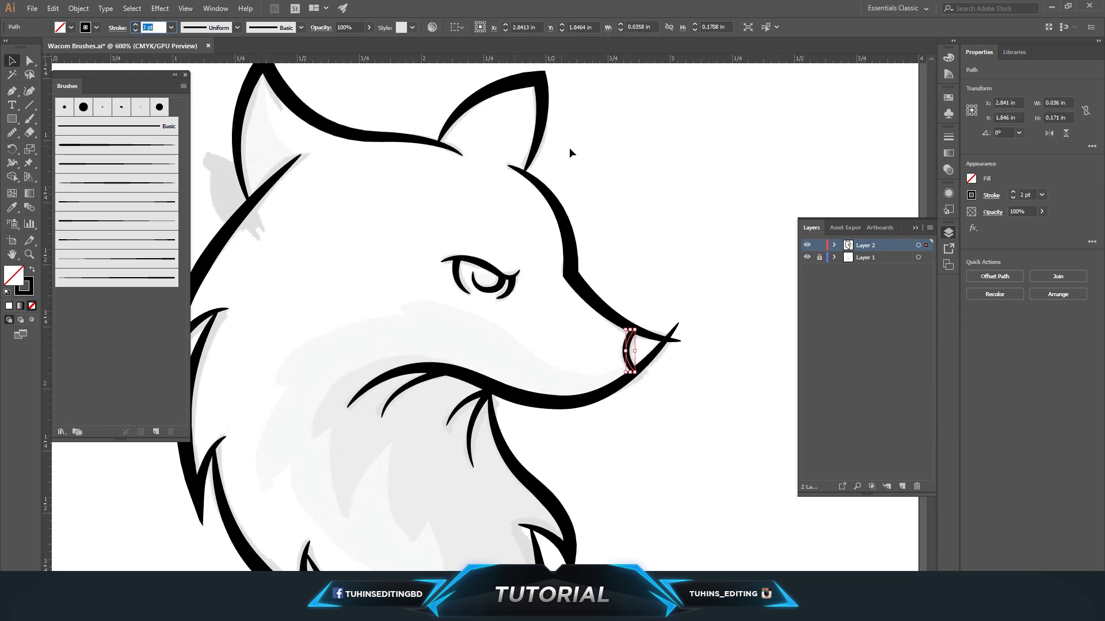
{"action": "key", "text": "Down"}
{"action": "key", "text": "Down"}
{"action": "key", "text": "Up"}
{"action": "key", "text": "ctrl+shift+a"}
{"action": "key", "text": "ctrl+minus"}
{"action": "key", "text": "ctrl+minus"}
{"action": "key", "text": "ctrl+minus"}
{"action": "key", "text": "ctrl+plus"}
{"action": "key", "text": "ctrl+plus"}
{"action": "key", "text": "ctrl+plus"}
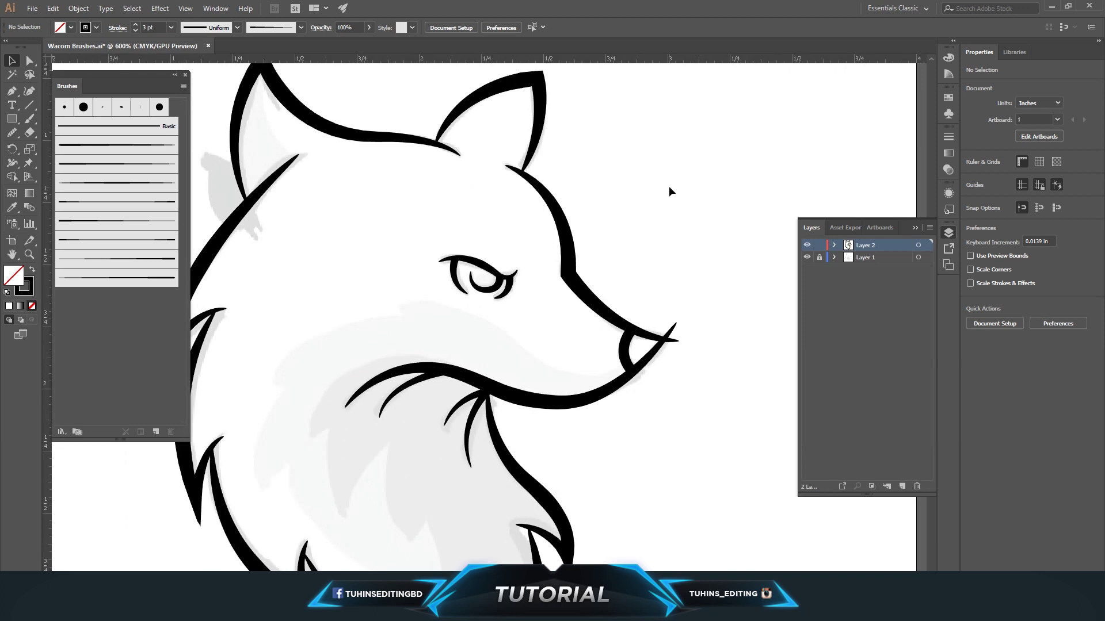
{"action": "key", "text": "ctrl+minus"}
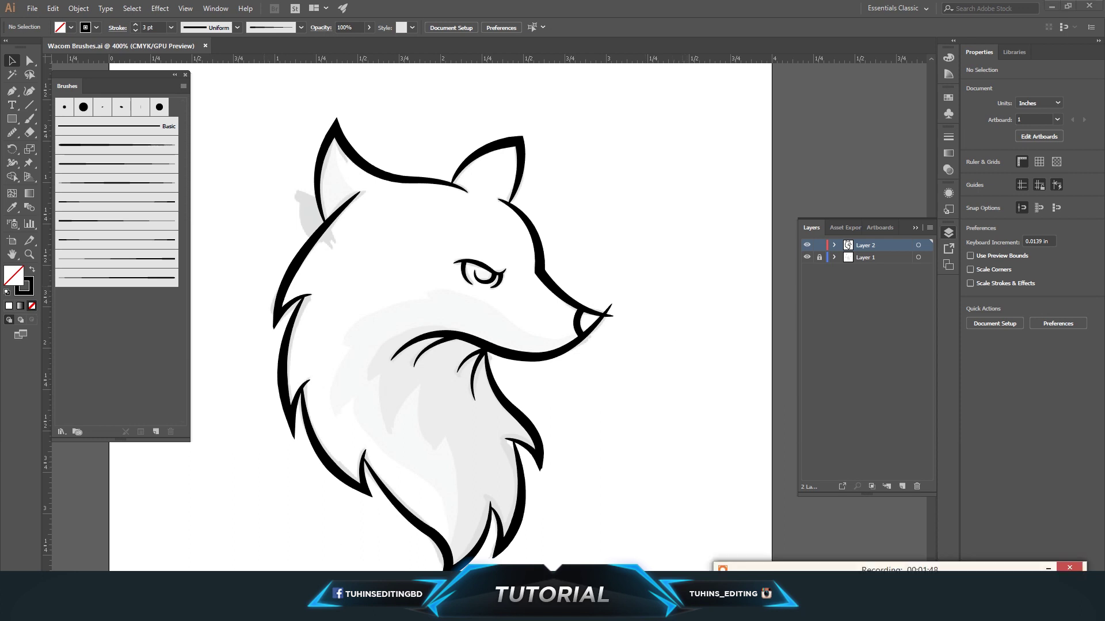
- Add a new layer above Layer 1 for the base colour
{"action": "scroll", "coordinate": [471, 341], "scroll_direction": "up", "scroll_amount": 1}
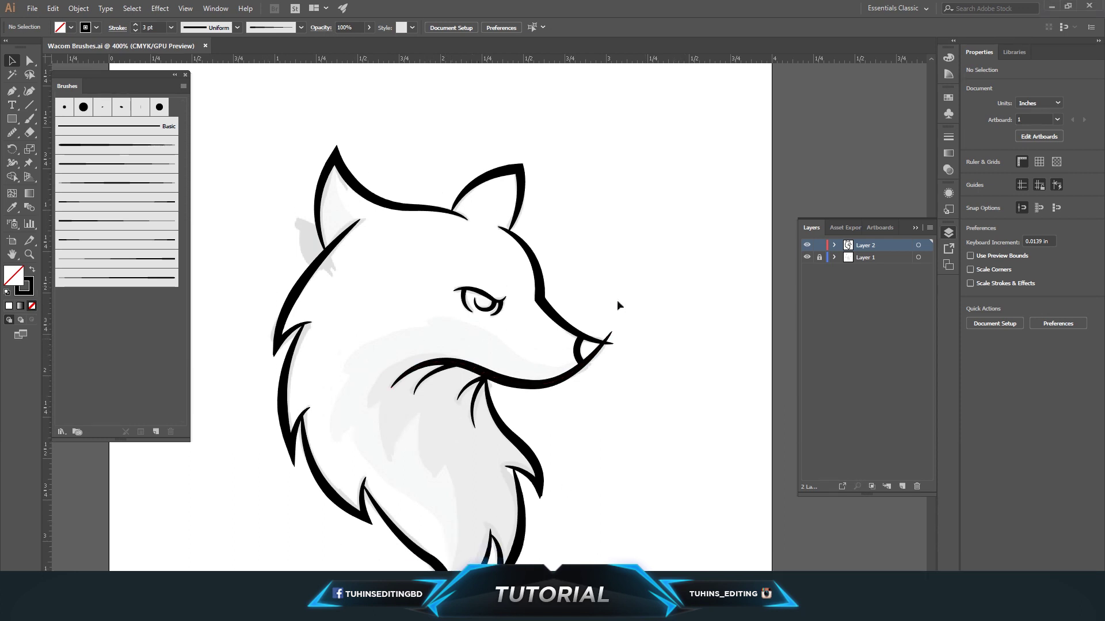
{"action": "scroll", "coordinate": [617, 305], "scroll_direction": "down", "scroll_amount": 2}
{"action": "left_click", "coordinate": [864, 259]}
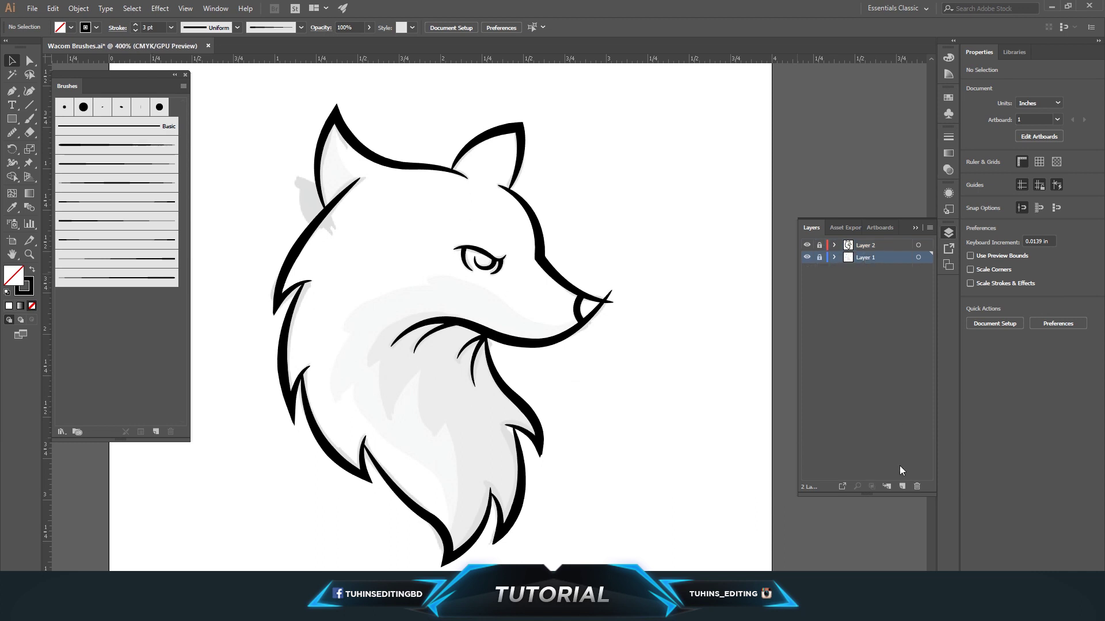
{"action": "left_click", "coordinate": [902, 487]}
{"action": "scroll", "coordinate": [469, 306], "scroll_direction": "up", "scroll_amount": 1}
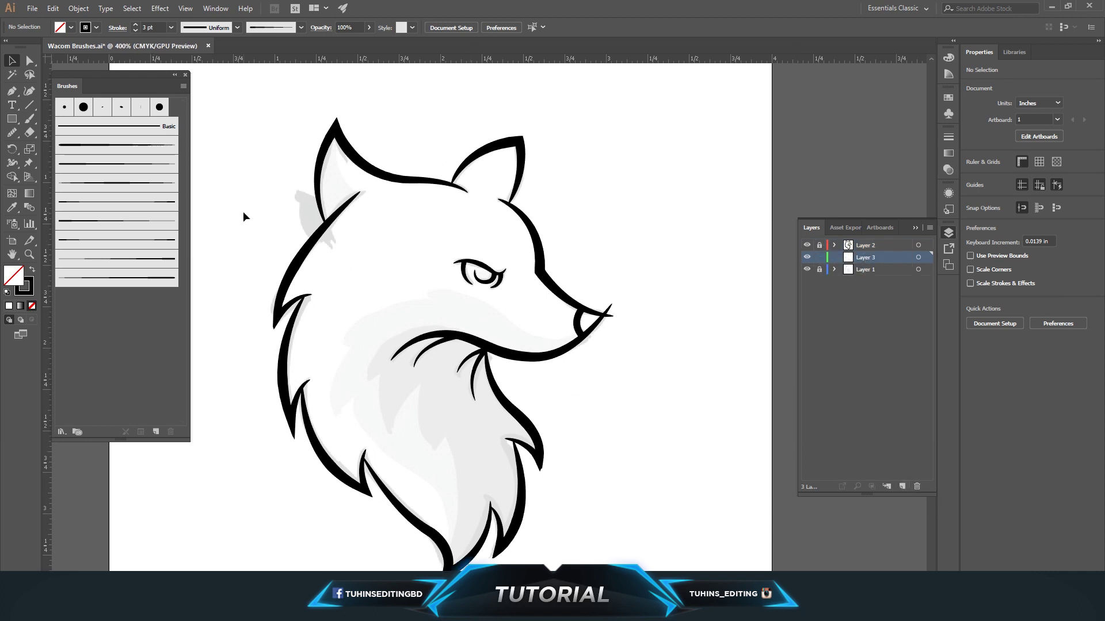
- Start a path at the ear tip with fill swapped in and set to red #fc4242
{"action": "left_click", "coordinate": [13, 91]}
{"action": "left_click", "coordinate": [334, 129]}
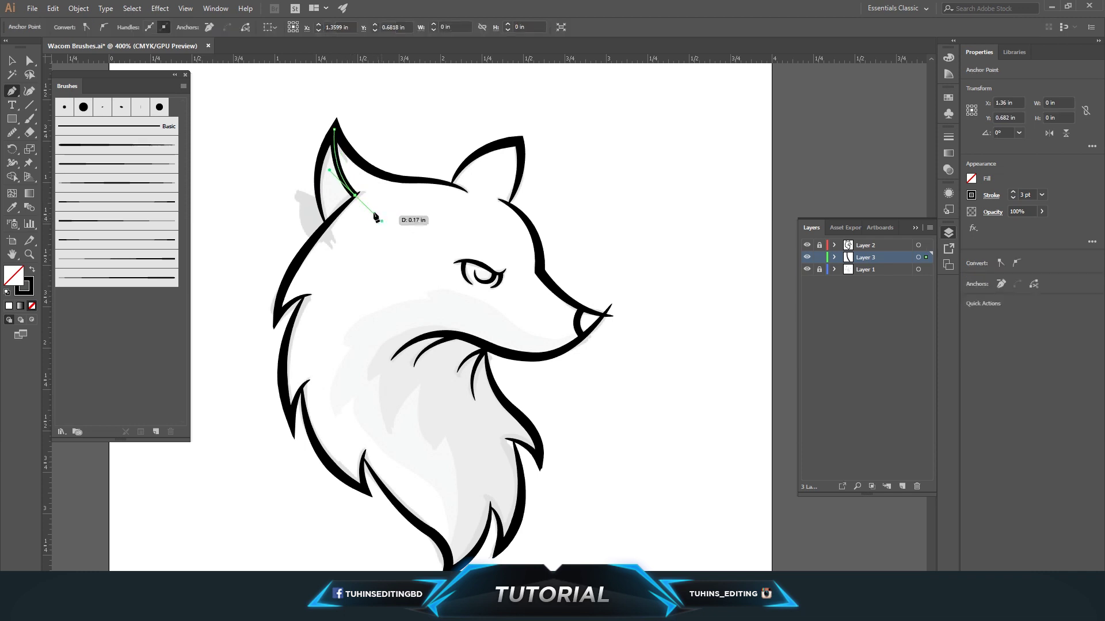
{"action": "left_click", "coordinate": [32, 271]}
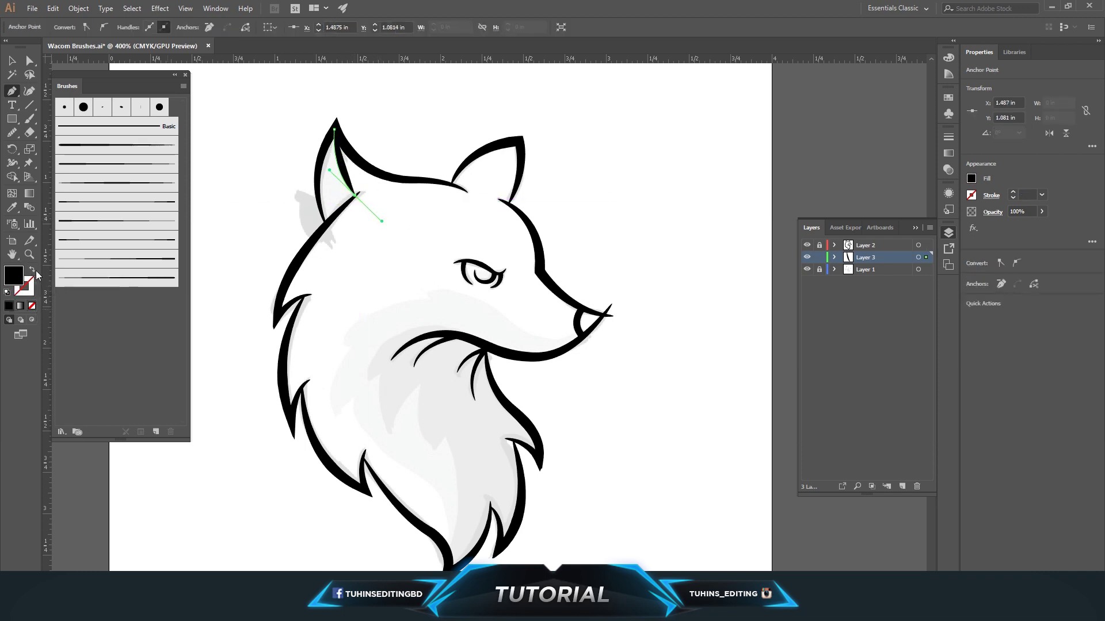
{"action": "double_click", "coordinate": [12, 274]}
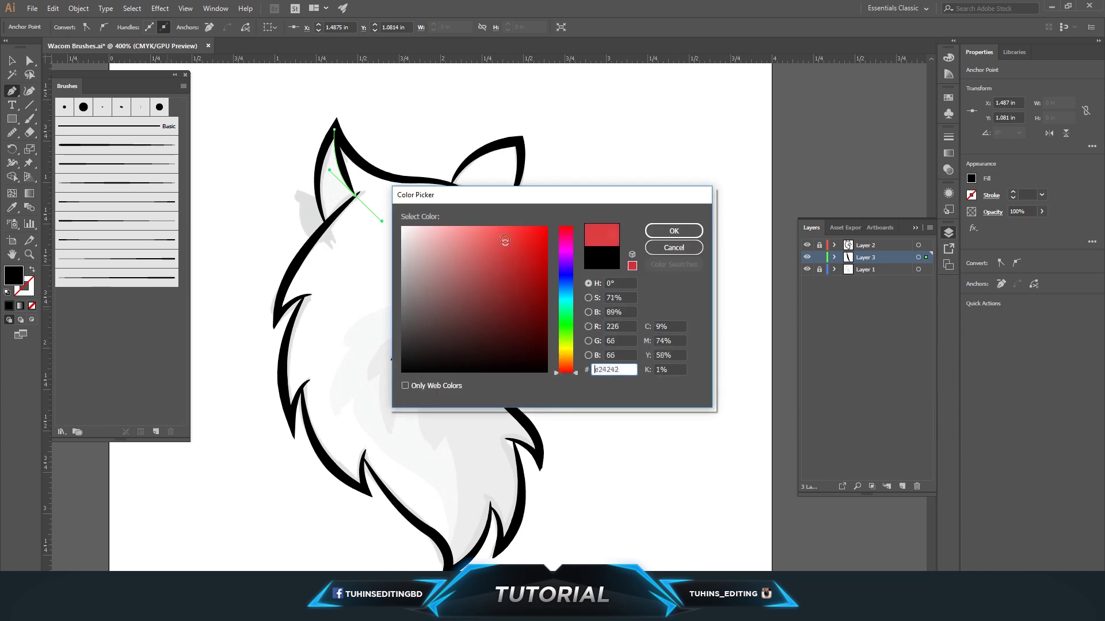
{"action": "left_click", "coordinate": [509, 229]}
{"action": "left_click", "coordinate": [673, 231]}
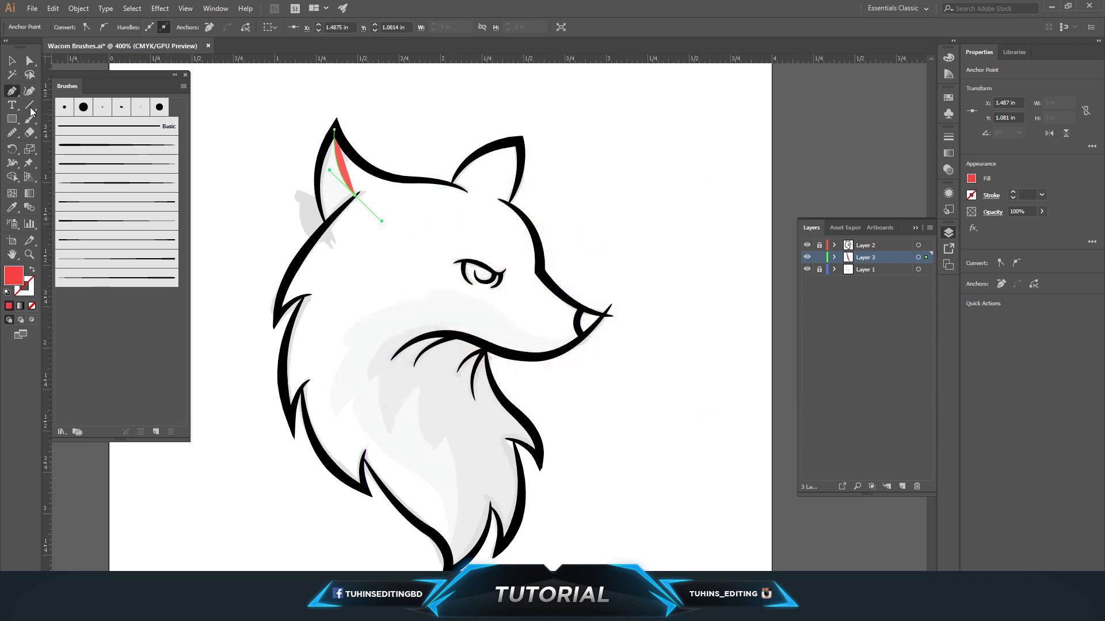
- Trace the red shape down the left ear edge and neck to the first fur spike
{"action": "left_click", "coordinate": [356, 196]}
{"action": "left_click", "coordinate": [325, 225]}
{"action": "left_click_drag", "start_coordinate": [284, 285], "coordinate": [280, 315]}
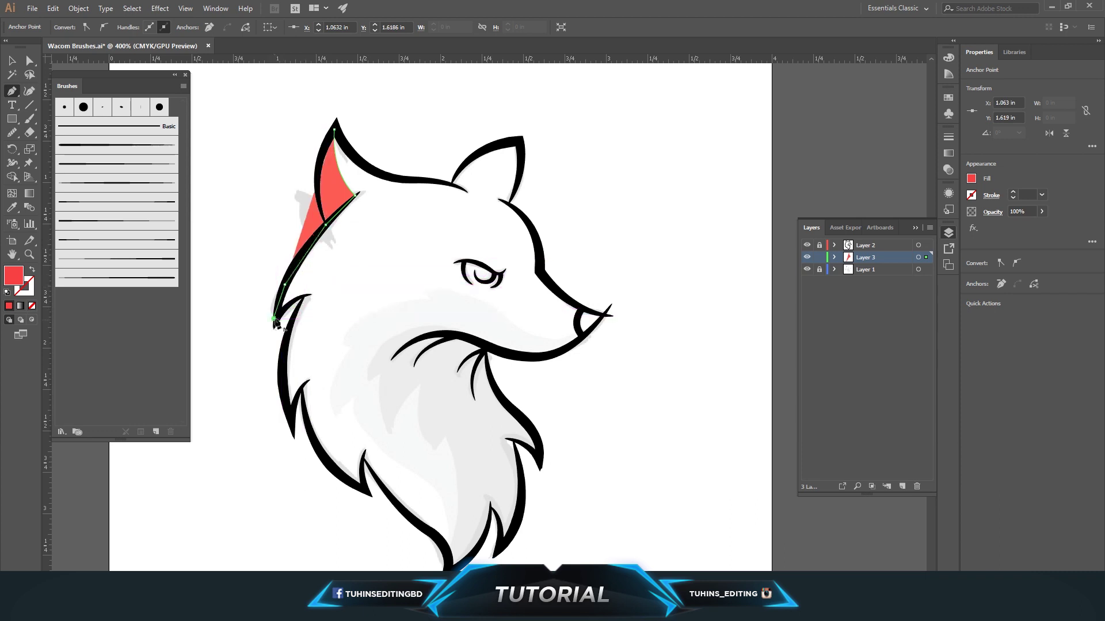
{"action": "left_click", "coordinate": [305, 299]}
{"action": "left_click", "coordinate": [291, 323]}
{"action": "left_click_drag", "start_coordinate": [282, 368], "coordinate": [285, 386]}
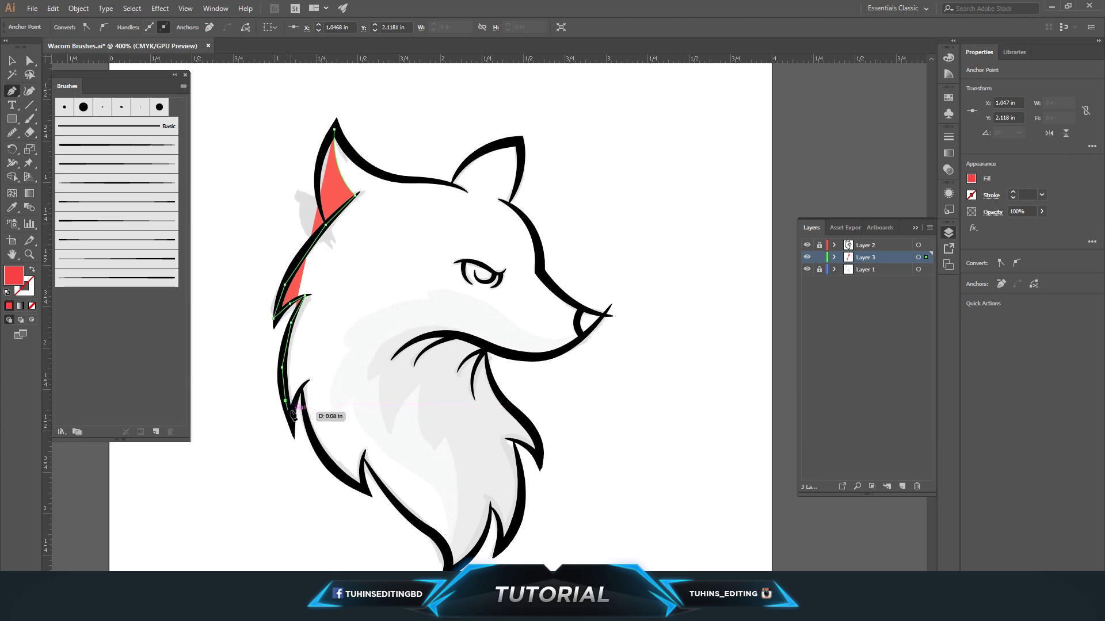
{"action": "left_click", "coordinate": [302, 392]}
{"action": "left_click", "coordinate": [305, 412]}
{"action": "mouse_move", "coordinate": [313, 438]}
{"action": "left_mouse_down"}
{"action": "mouse_move", "coordinate": [330, 466]}
{"action": "mouse_move", "coordinate": [362, 469]}
{"action": "mouse_move", "coordinate": [401, 503]}
{"action": "left_mouse_up"}
{"action": "left_click", "coordinate": [327, 461]}
{"action": "left_click", "coordinate": [346, 481]}
- Continue the outline around the lower fur and up the inner fur edge to its tip
{"action": "left_click", "coordinate": [372, 473]}
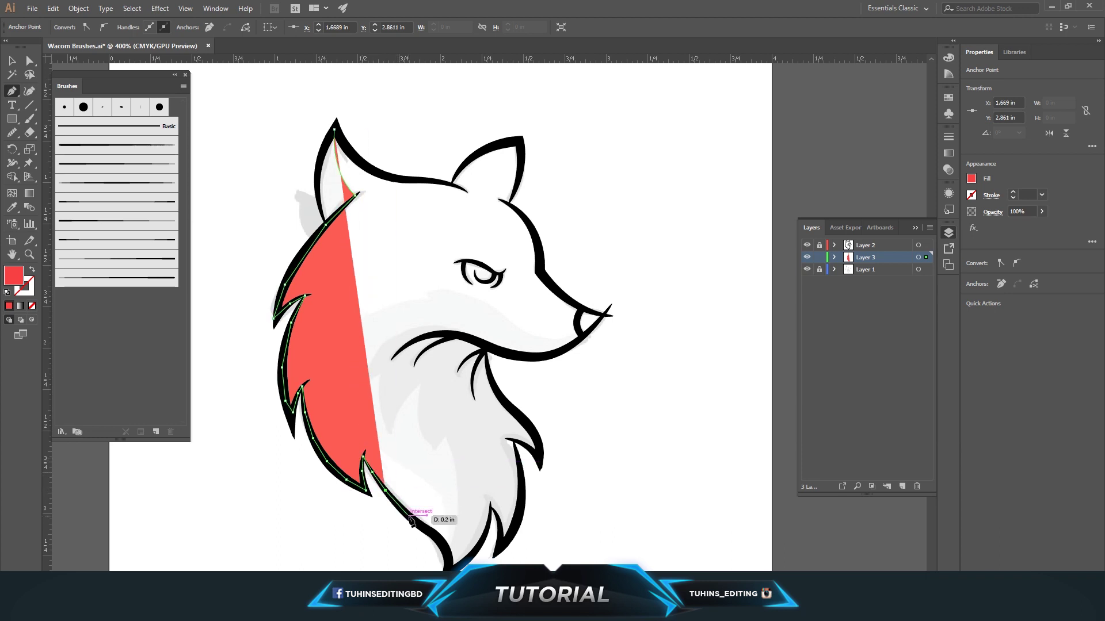
{"action": "left_click", "coordinate": [409, 516]}
{"action": "left_click", "coordinate": [440, 542]}
{"action": "left_click", "coordinate": [448, 568]}
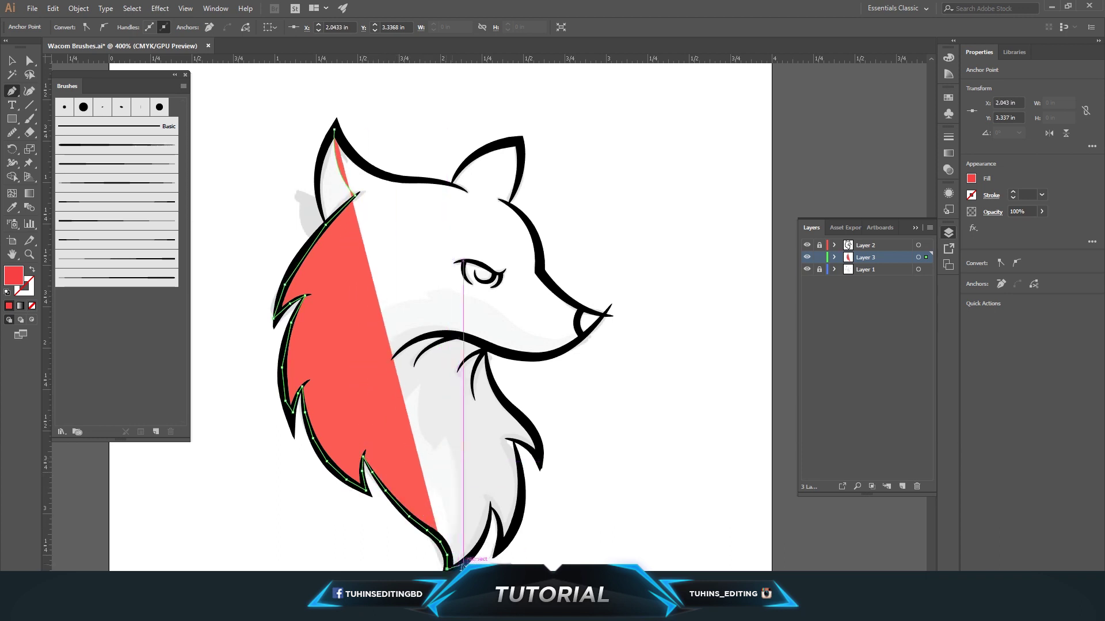
{"action": "left_click", "coordinate": [484, 538]}
{"action": "left_click_drag", "start_coordinate": [487, 536], "coordinate": [494, 513]}
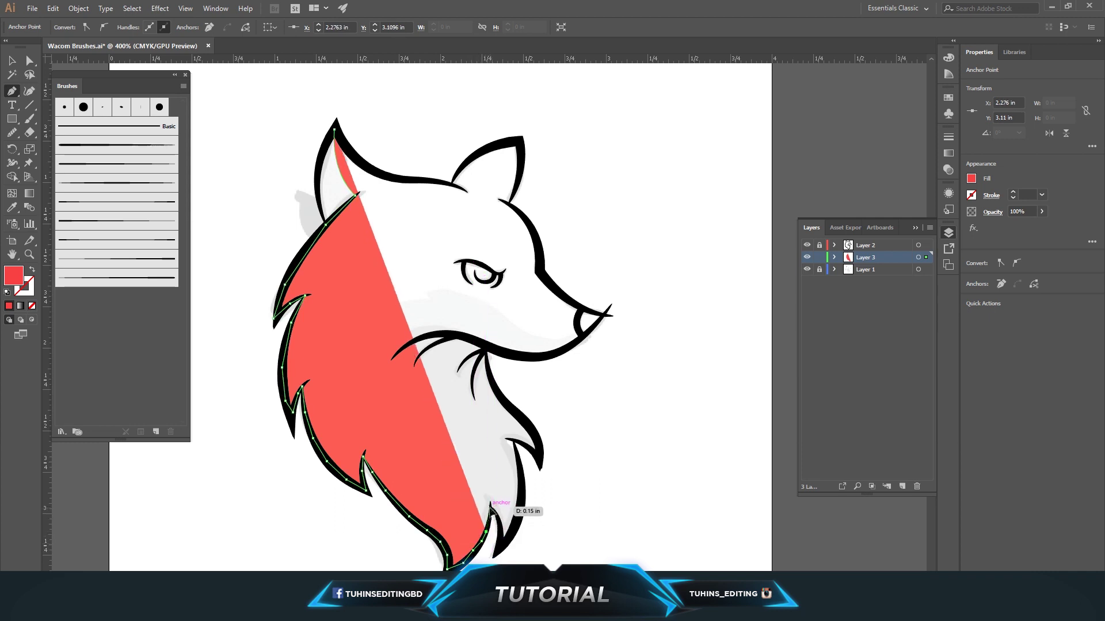
{"action": "left_click", "coordinate": [502, 536]}
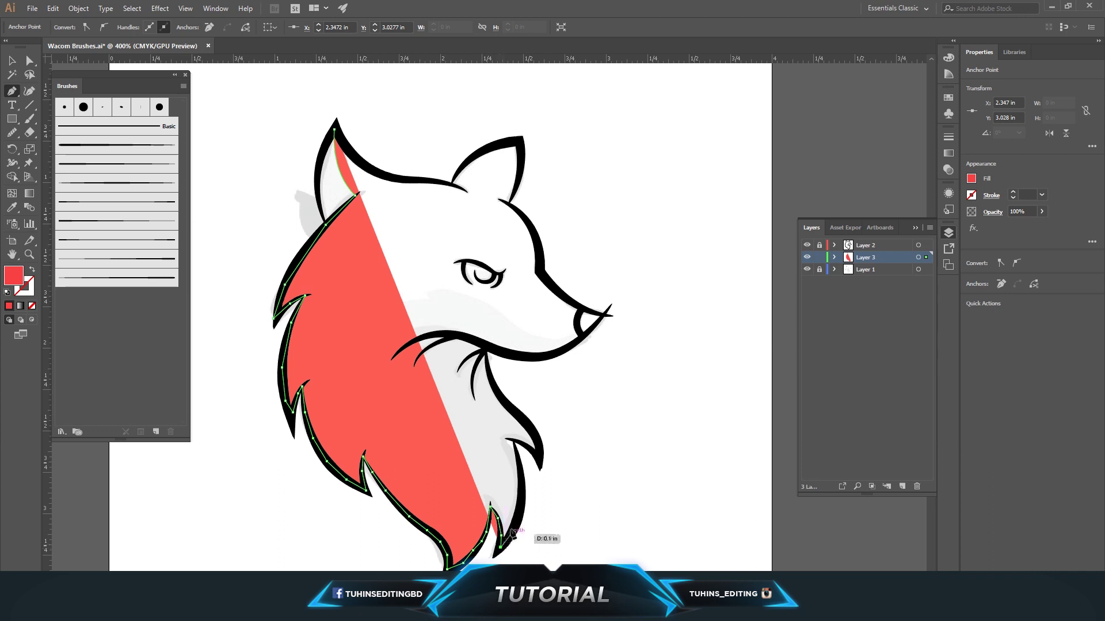
{"action": "left_click", "coordinate": [517, 520]}
{"action": "left_click", "coordinate": [521, 481]}
{"action": "left_click", "coordinate": [514, 440]}
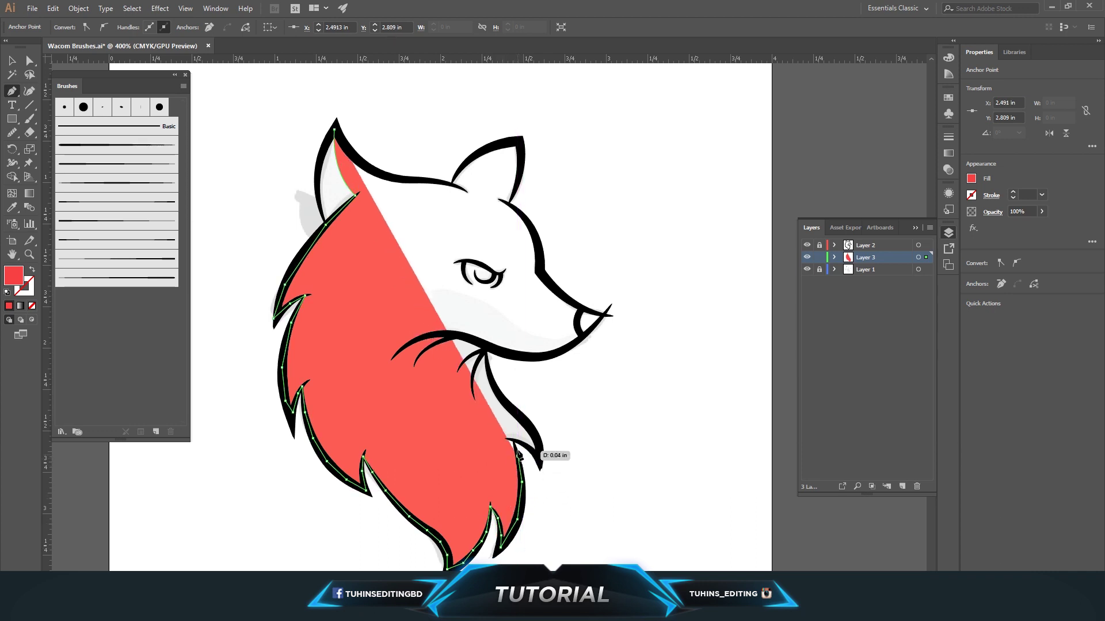
- Trace up the neck, jaw, snout, forehead and right ear, closing the shape at its start
{"action": "left_click", "coordinate": [541, 462]}
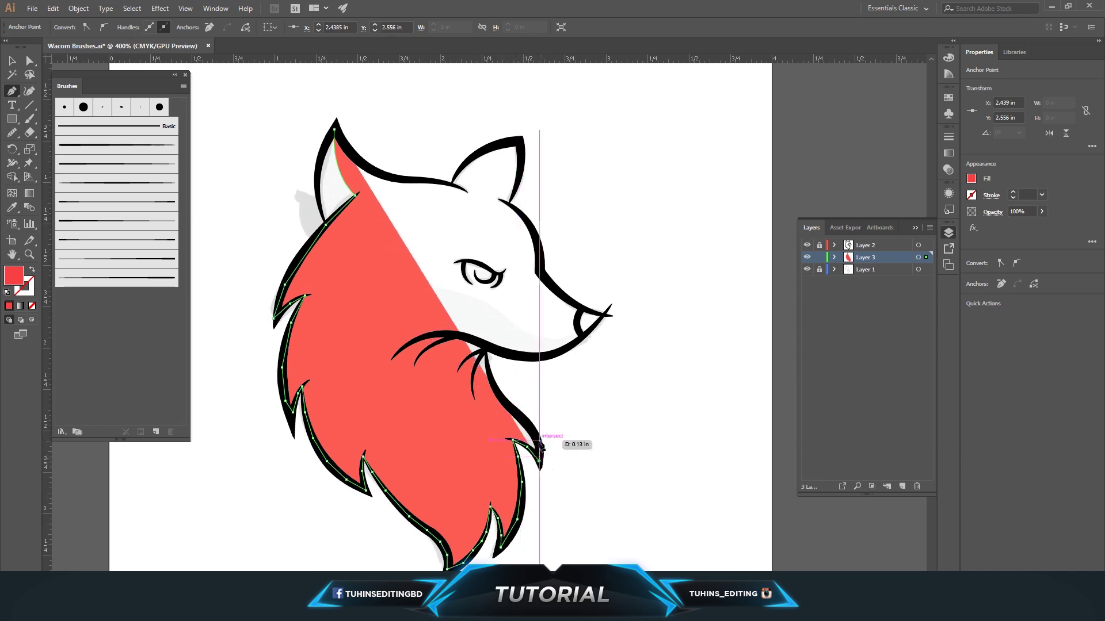
{"action": "left_click", "coordinate": [521, 418]}
{"action": "left_click", "coordinate": [496, 389]}
{"action": "left_click", "coordinate": [484, 346]}
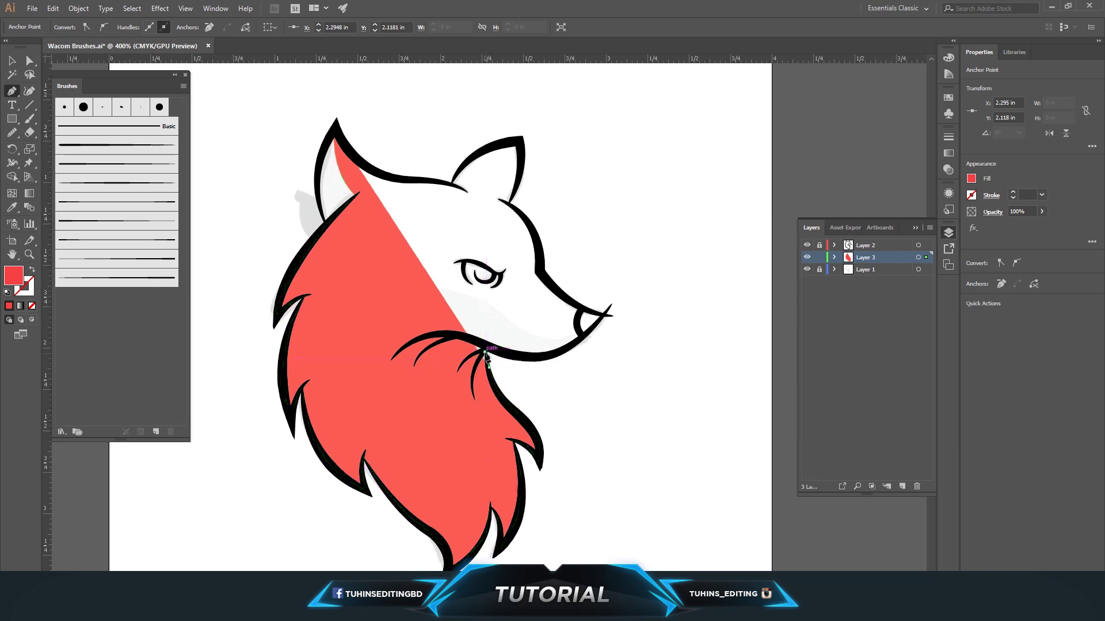
{"action": "left_click", "coordinate": [513, 351]}
{"action": "left_click", "coordinate": [539, 358]}
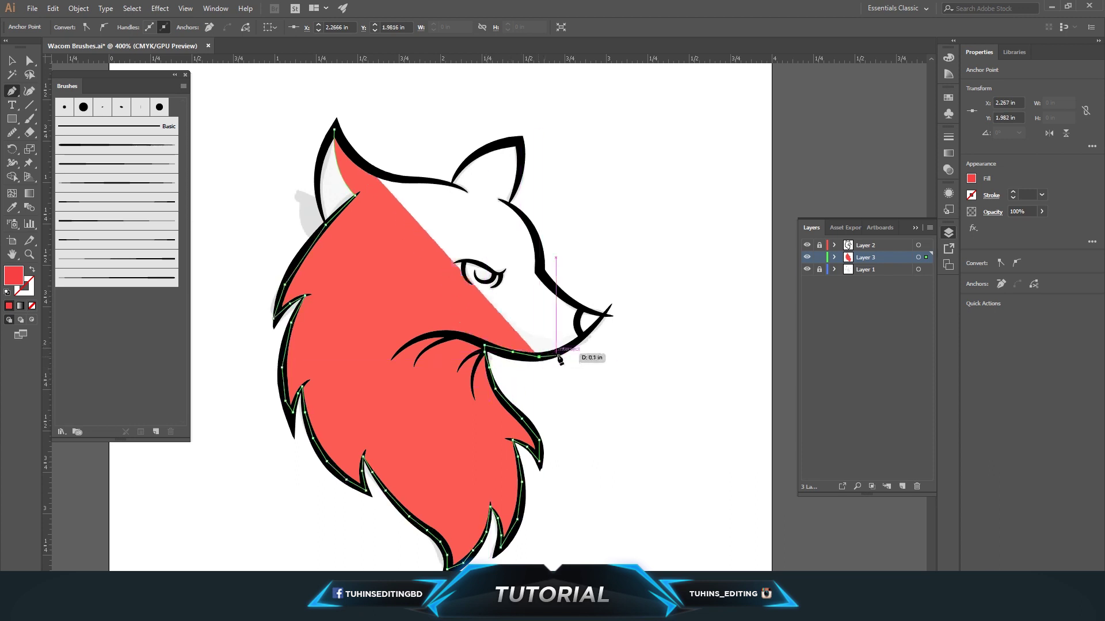
{"action": "left_click", "coordinate": [579, 335]}
{"action": "left_click", "coordinate": [606, 314]}
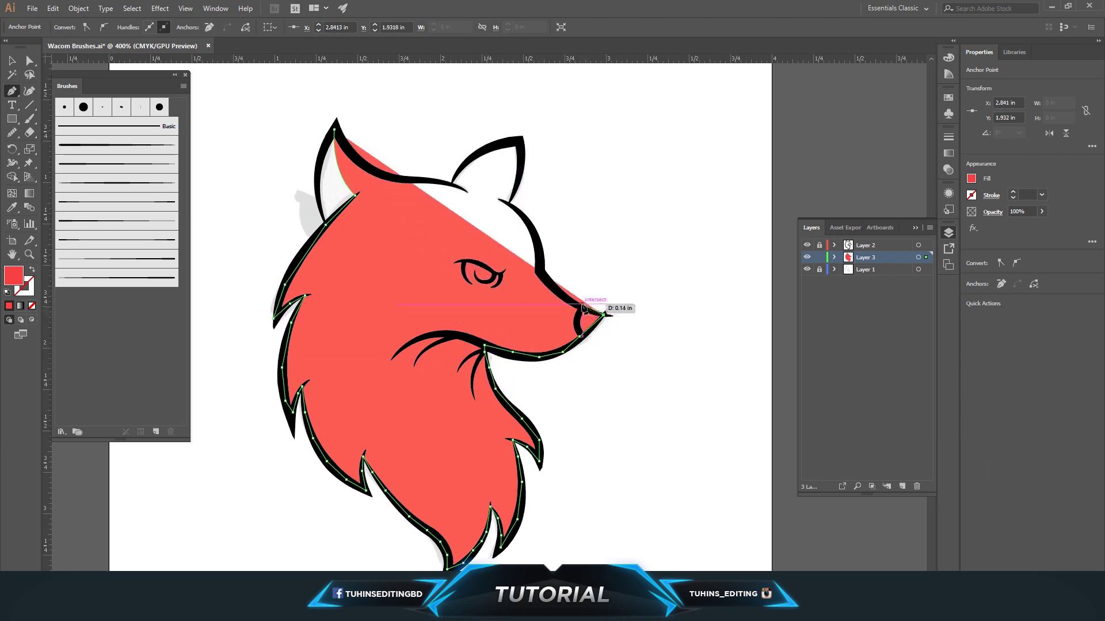
{"action": "left_click", "coordinate": [583, 309]}
{"action": "left_click", "coordinate": [554, 287]}
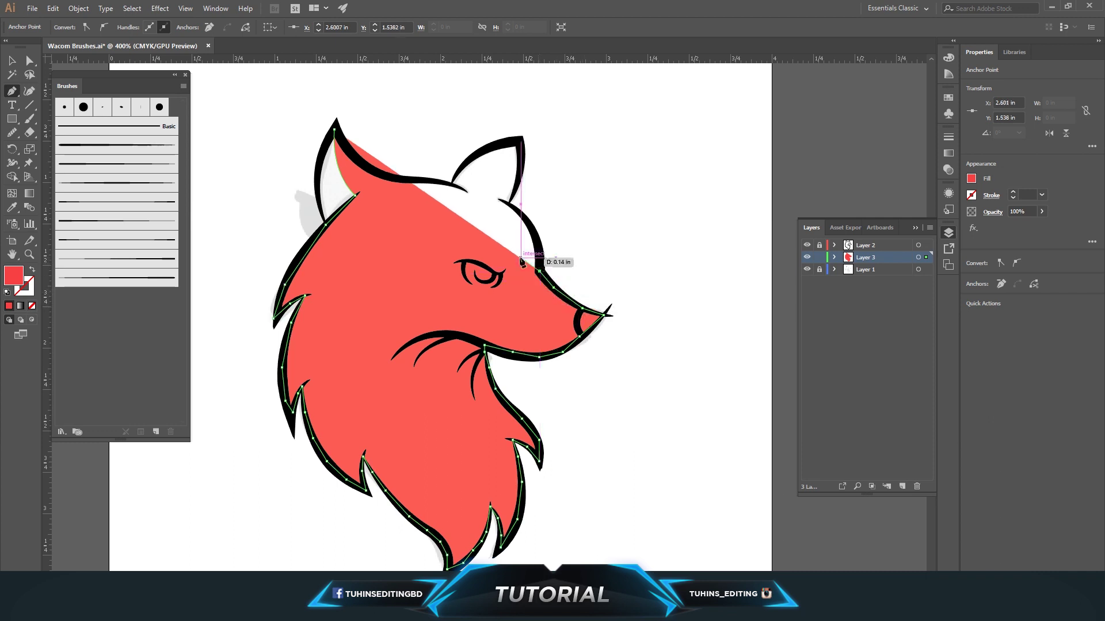
{"action": "left_click", "coordinate": [543, 253]}
{"action": "left_click", "coordinate": [537, 229]}
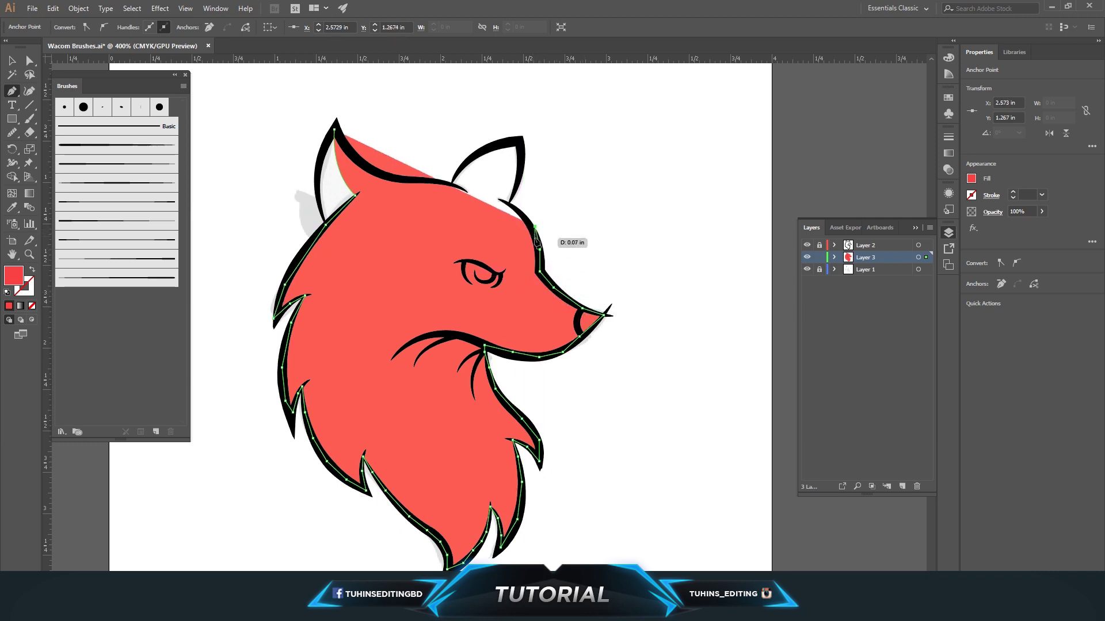
{"action": "left_click", "coordinate": [508, 204]}
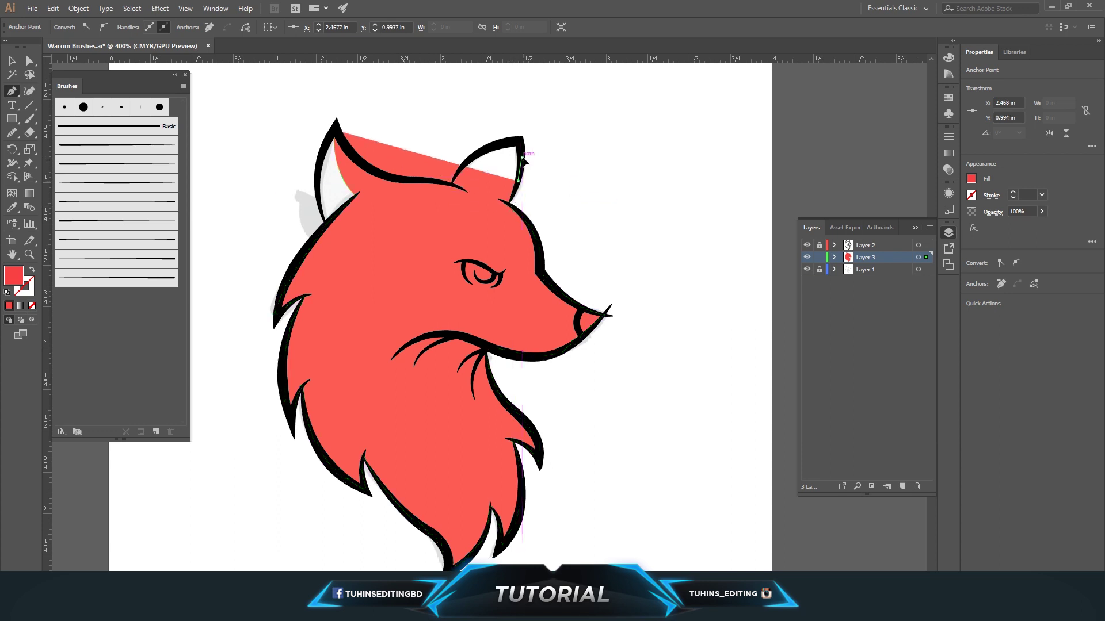
{"action": "mouse_move", "coordinate": [520, 139]}
{"action": "left_mouse_down"}
{"action": "mouse_move", "coordinate": [456, 183]}
{"action": "mouse_move", "coordinate": [389, 183]}
{"action": "left_mouse_up"}
{"action": "left_click", "coordinate": [487, 147]}
{"action": "left_click", "coordinate": [366, 166]}
{"action": "left_click", "coordinate": [344, 149]}
- Lock and hide the red base Layer 3 and add a new Layer 4 above it
{"action": "key", "text": "v"}
{"action": "key", "text": "ctrl+shift+a"}
{"action": "left_click", "coordinate": [512, 311]}
{"action": "left_click", "coordinate": [819, 257]}
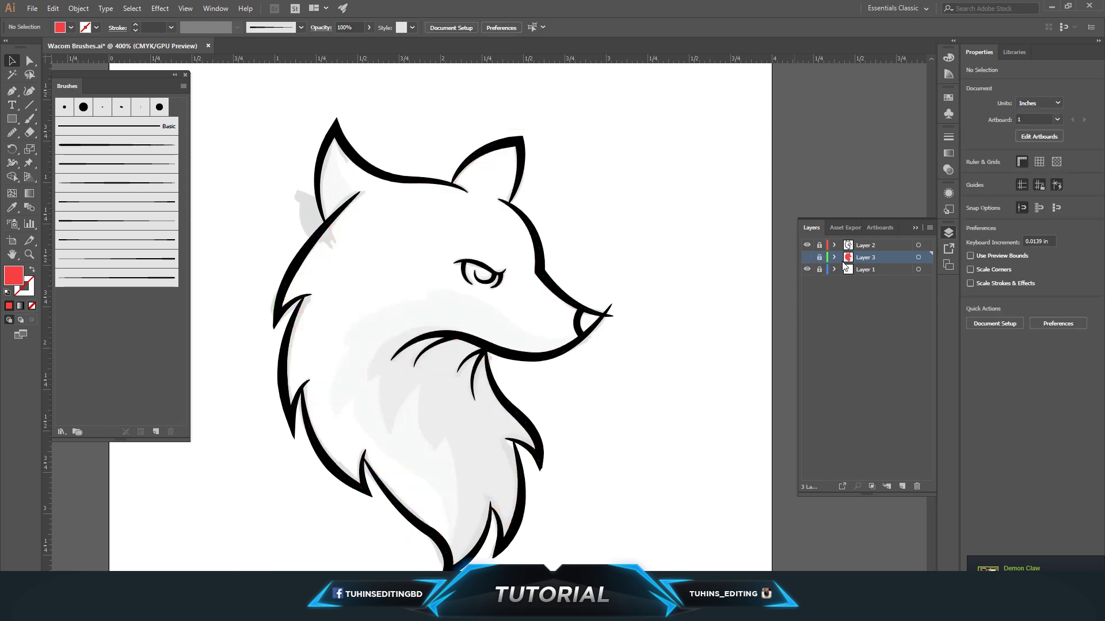
{"action": "left_click", "coordinate": [902, 487]}
- Start a new path at the nose, curving along the mouth line
{"action": "scroll", "coordinate": [694, 402], "scroll_direction": "down", "scroll_amount": 2}
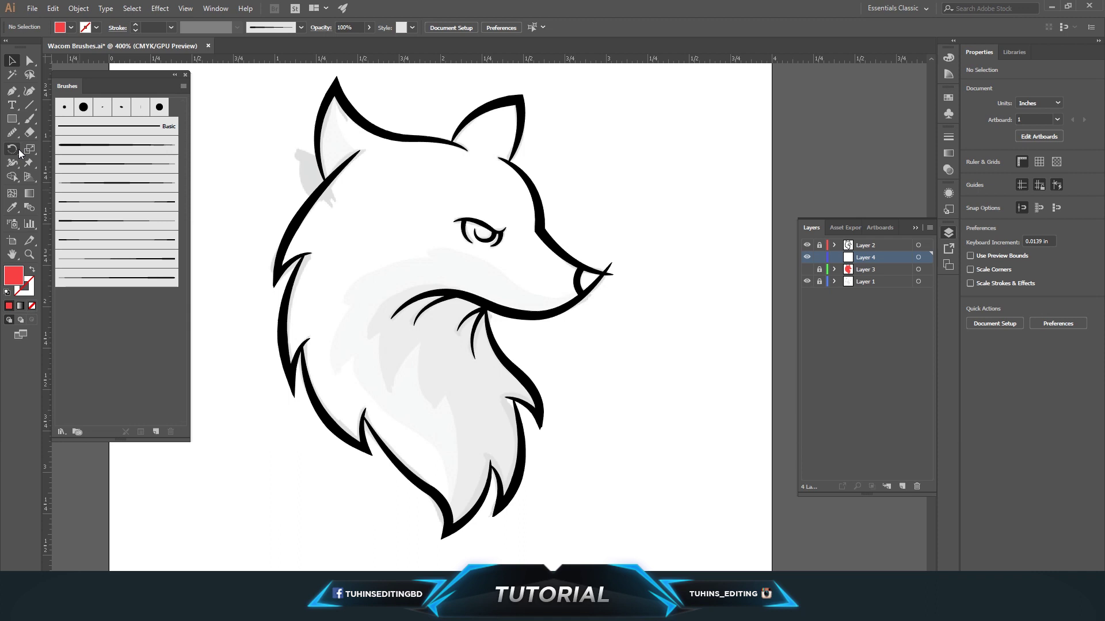
{"action": "left_click", "coordinate": [15, 95]}
{"action": "left_click", "coordinate": [577, 286]}
{"action": "mouse_move", "coordinate": [506, 278]}
{"action": "left_mouse_down"}
{"action": "mouse_move", "coordinate": [460, 238]}
{"action": "mouse_move", "coordinate": [414, 251]}
{"action": "left_mouse_up"}
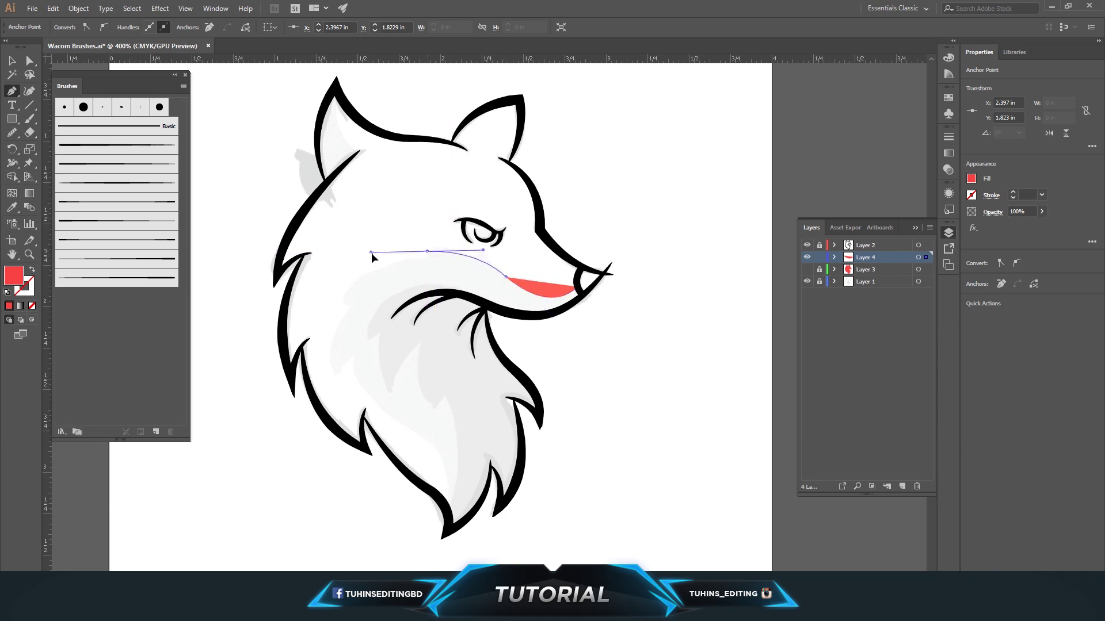
- Stop drawing and turn the mouth shape's red fill into a red outline
{"action": "key", "text": "v"}
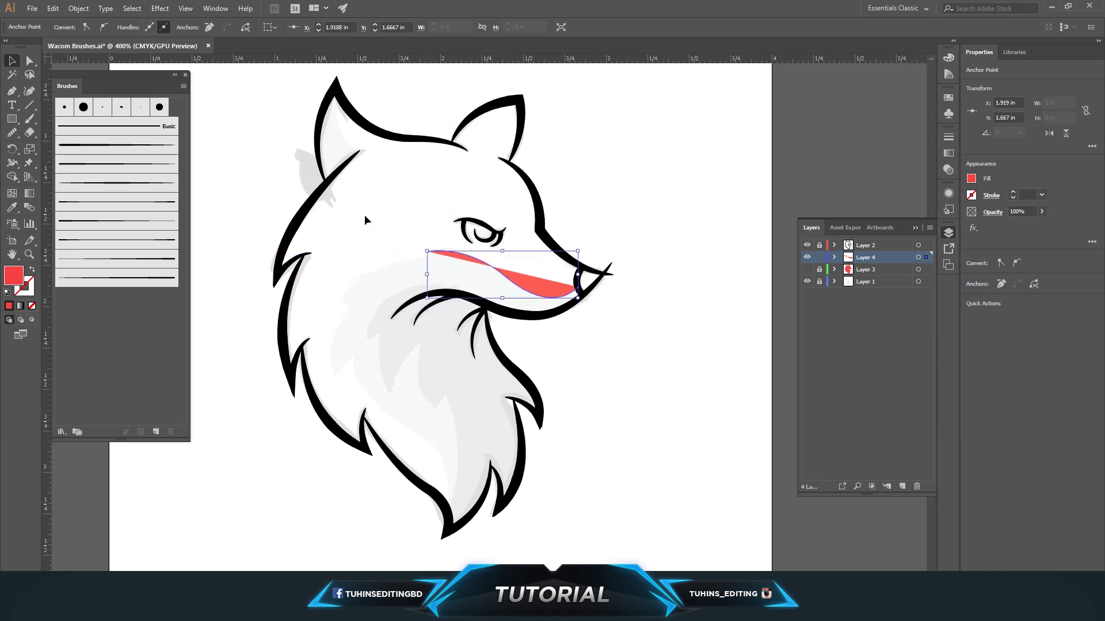
{"action": "left_click", "coordinate": [32, 268]}
{"action": "left_click", "coordinate": [514, 281]}
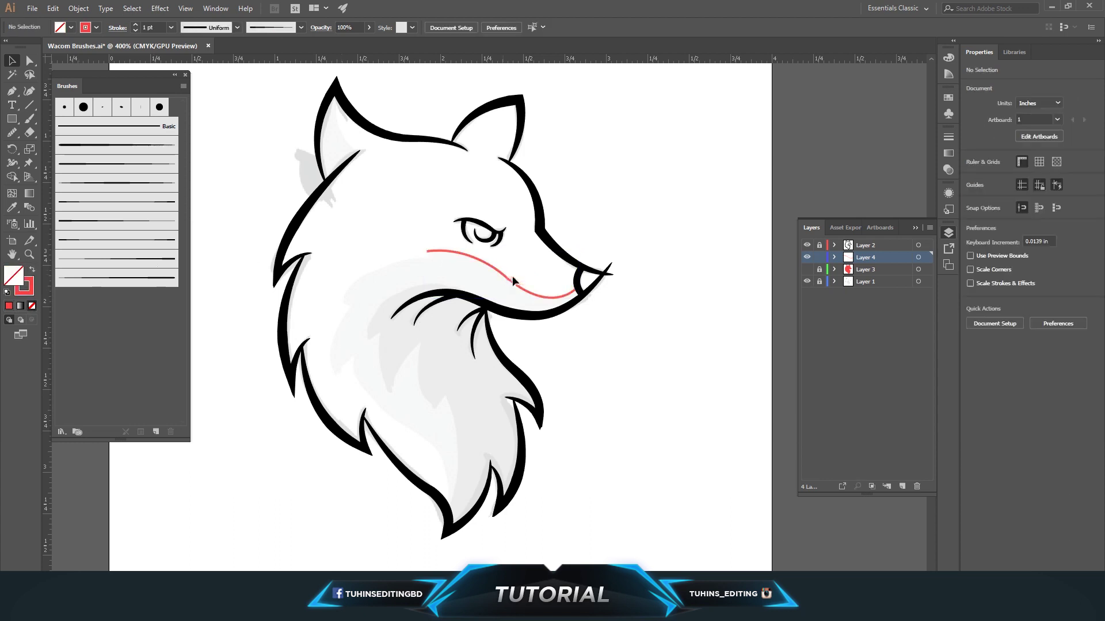
- Continue the path from the mouth down the jagged chest fur edge with corner anchors
{"action": "left_click", "coordinate": [12, 91]}
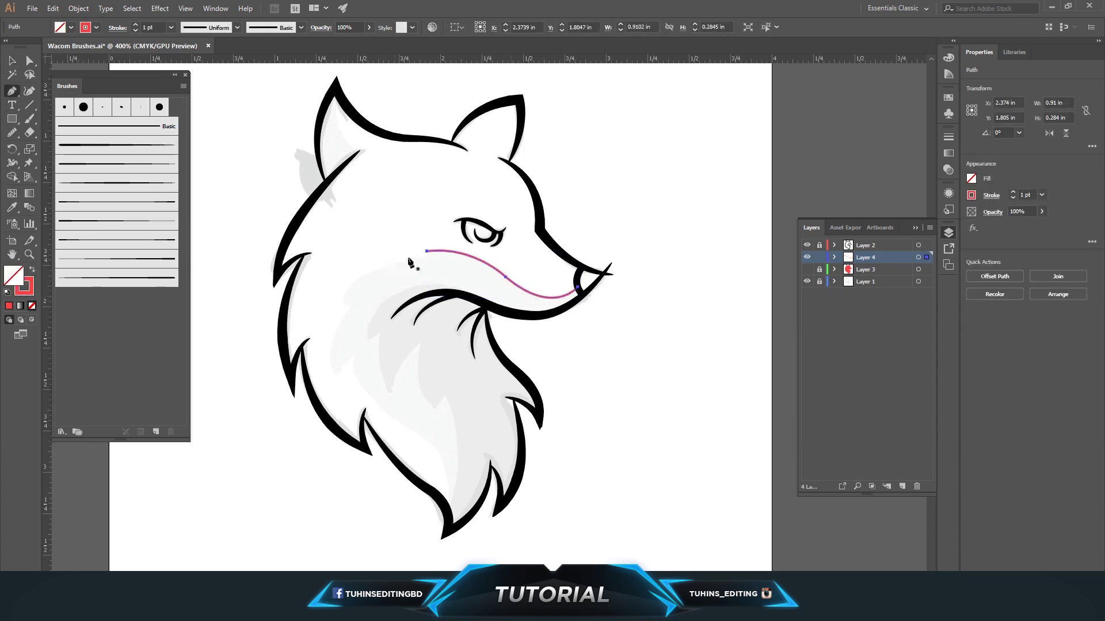
{"action": "left_click_drag", "start_coordinate": [426, 252], "coordinate": [432, 260]}
{"action": "left_click_drag", "start_coordinate": [353, 290], "coordinate": [331, 346]}
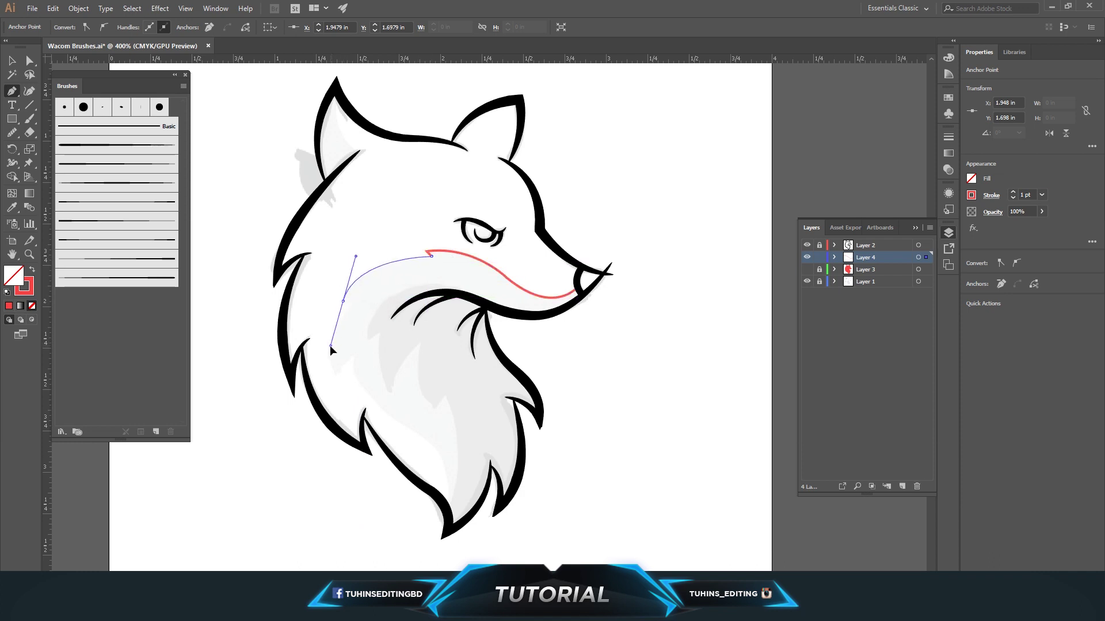
{"action": "left_click_drag", "start_coordinate": [344, 303], "coordinate": [351, 307]}
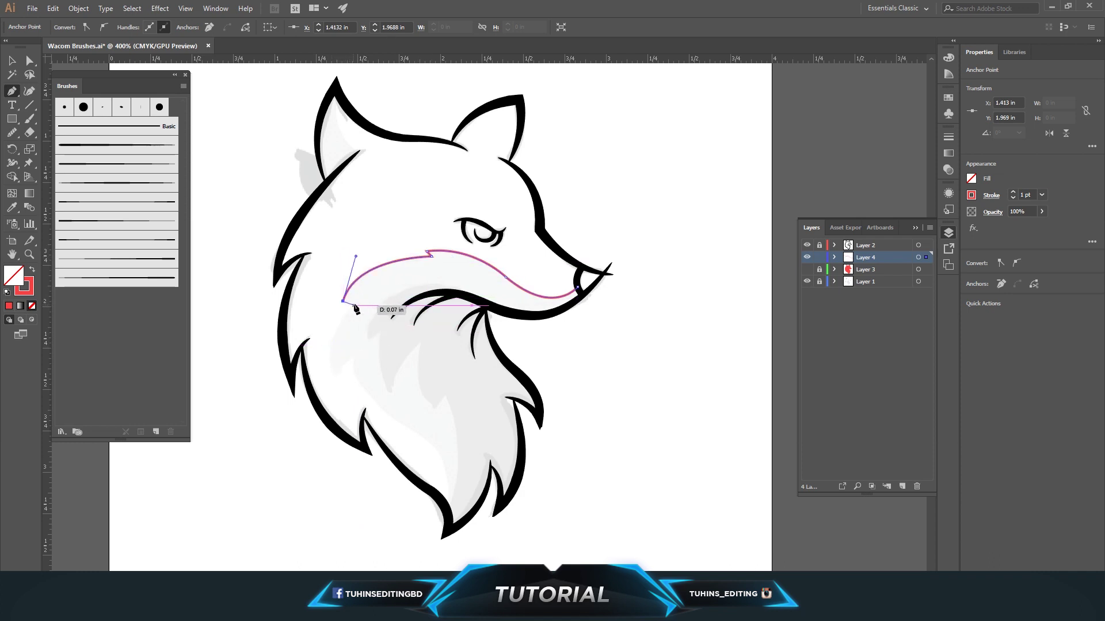
{"action": "left_click_drag", "start_coordinate": [355, 309], "coordinate": [354, 303]}
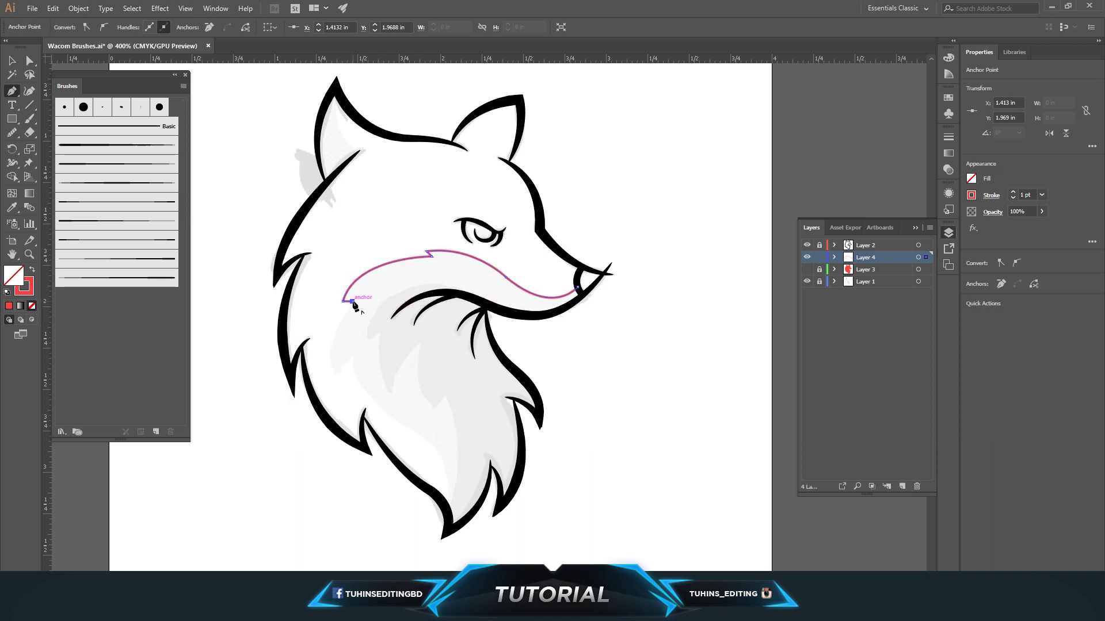
{"action": "left_click_drag", "start_coordinate": [334, 375], "coordinate": [336, 378]}
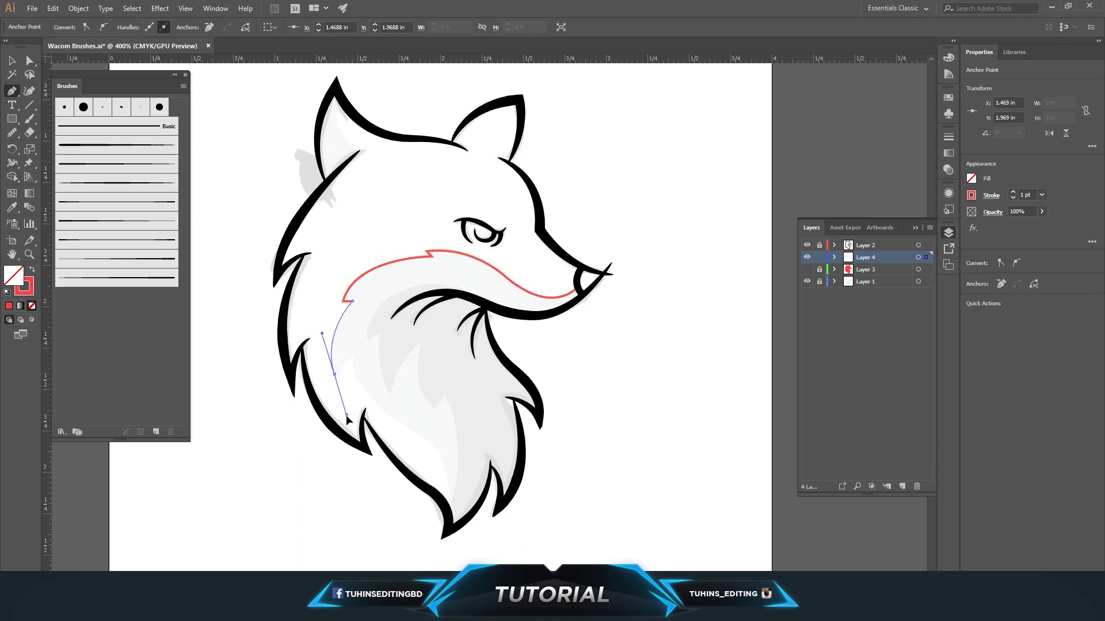
{"action": "left_click", "coordinate": [335, 376]}
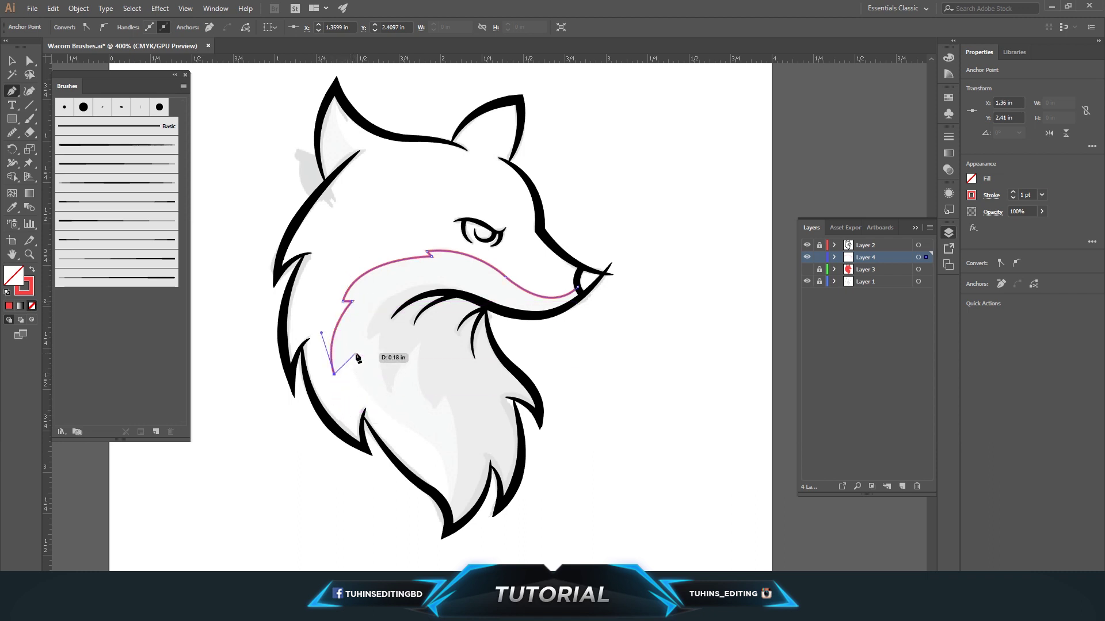
{"action": "left_click_drag", "start_coordinate": [359, 350], "coordinate": [359, 351]}
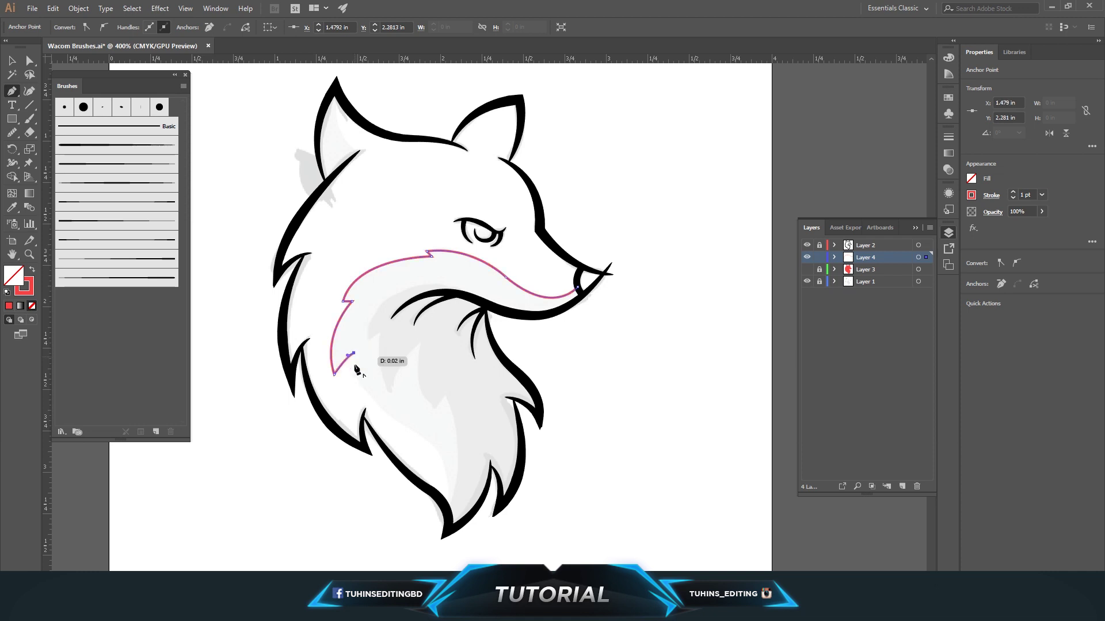
{"action": "left_click_drag", "start_coordinate": [415, 433], "coordinate": [484, 468]}
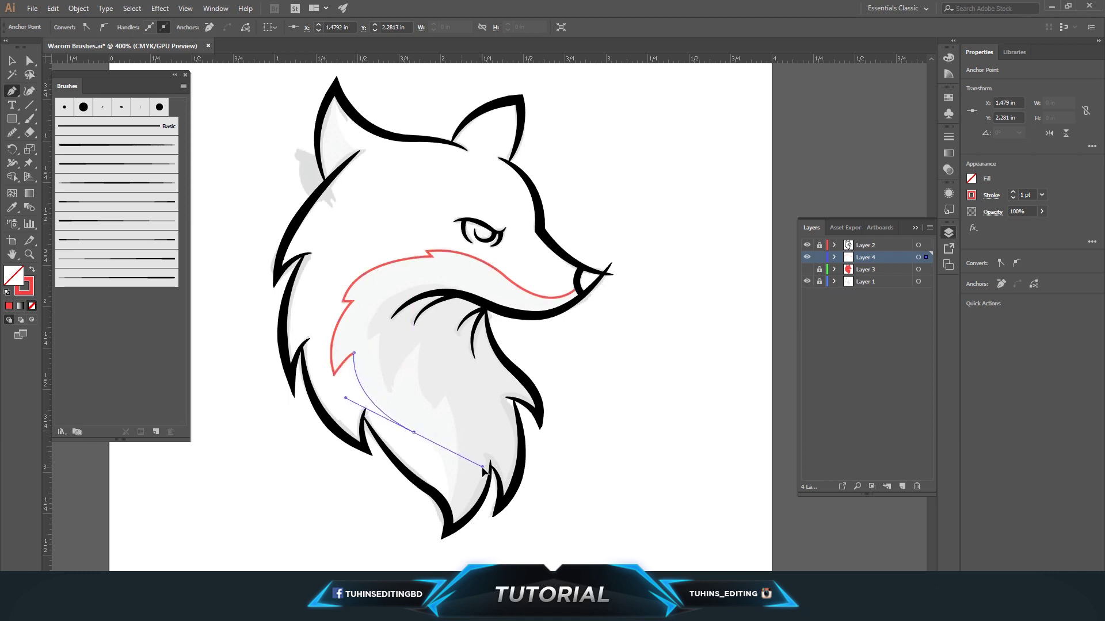
{"action": "left_click", "coordinate": [414, 432]}
- Trace the fur bottom, around the tail tip and up the tail's outer edge
{"action": "scroll", "coordinate": [449, 443], "scroll_direction": "down", "scroll_amount": 1}
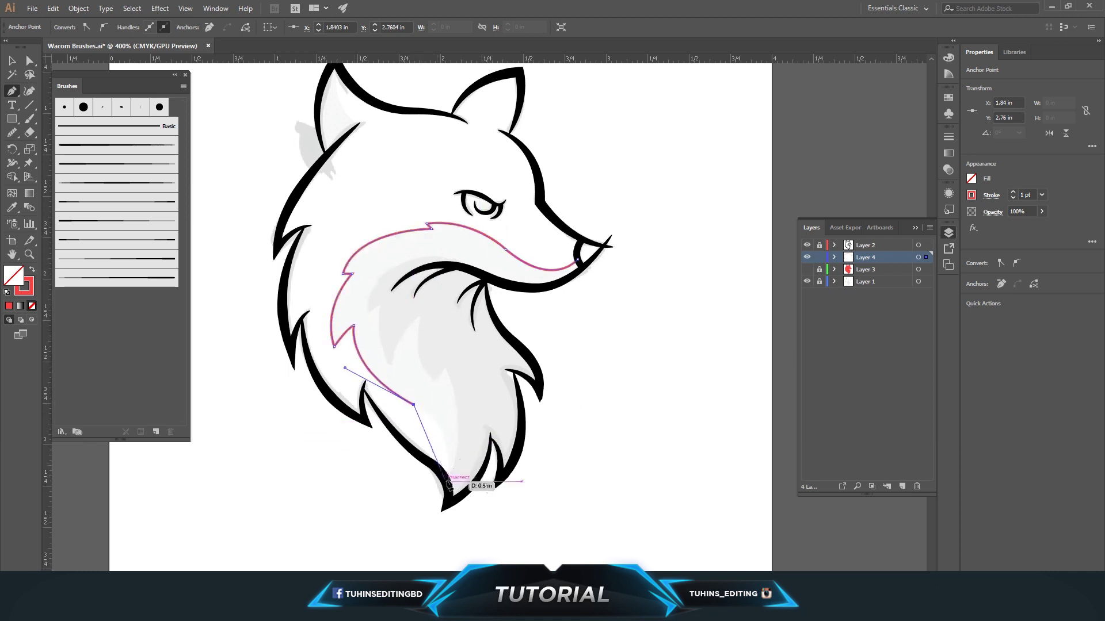
{"action": "left_click_drag", "start_coordinate": [438, 544], "coordinate": [438, 543]}
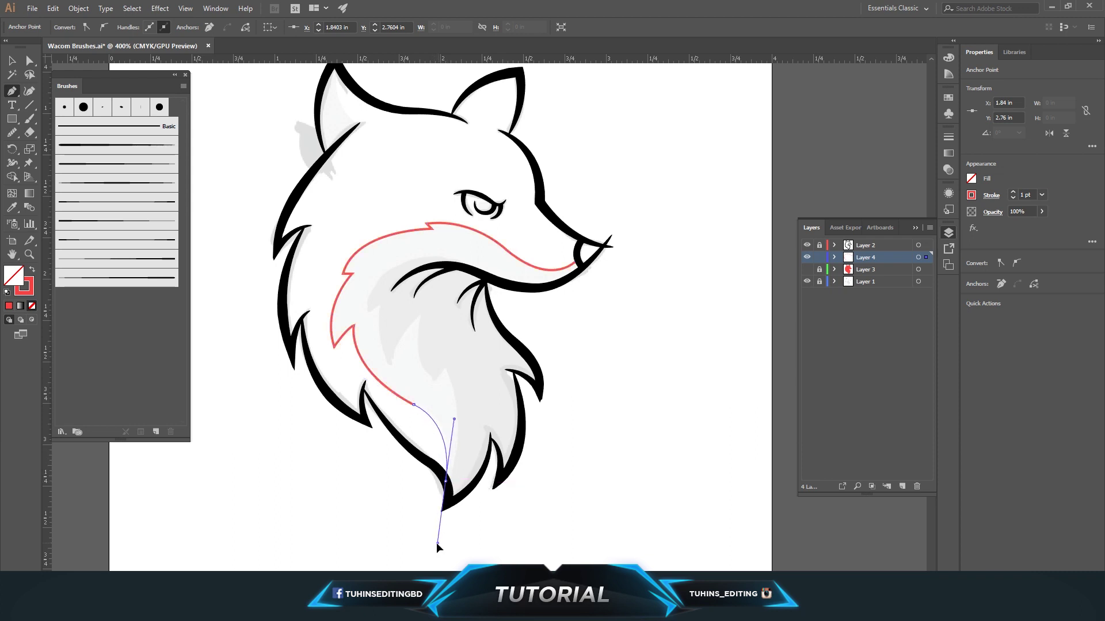
{"action": "left_click", "coordinate": [447, 501]}
{"action": "left_click", "coordinate": [468, 490]}
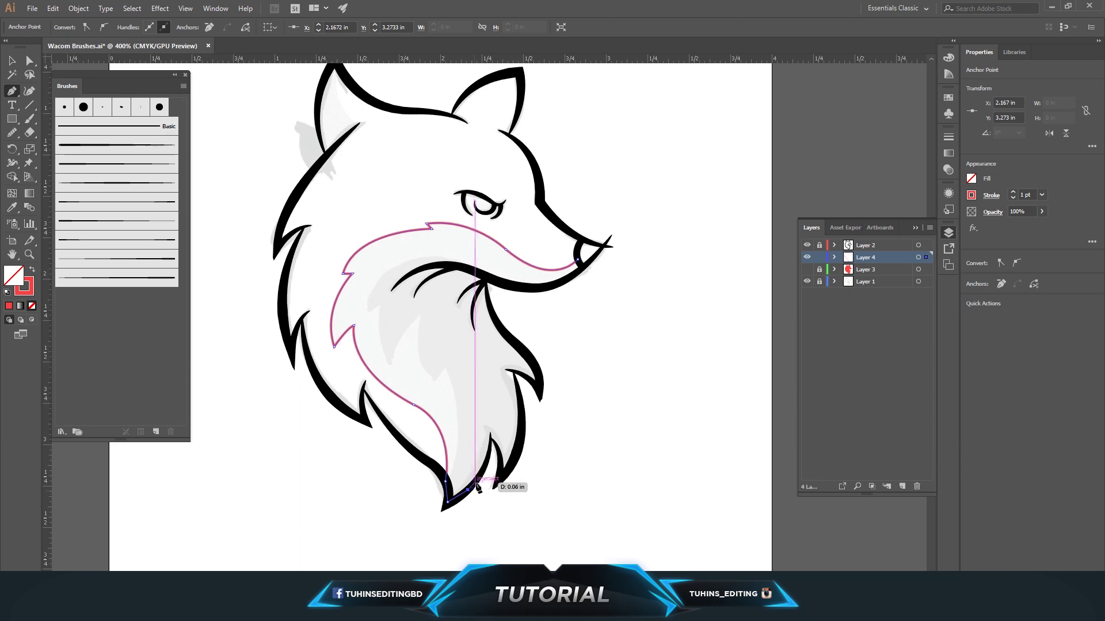
{"action": "left_click", "coordinate": [480, 475]}
{"action": "left_click", "coordinate": [491, 436]}
{"action": "left_click", "coordinate": [502, 473]}
{"action": "left_click", "coordinate": [514, 457]}
{"action": "left_click", "coordinate": [520, 428]}
{"action": "left_click", "coordinate": [520, 395]}
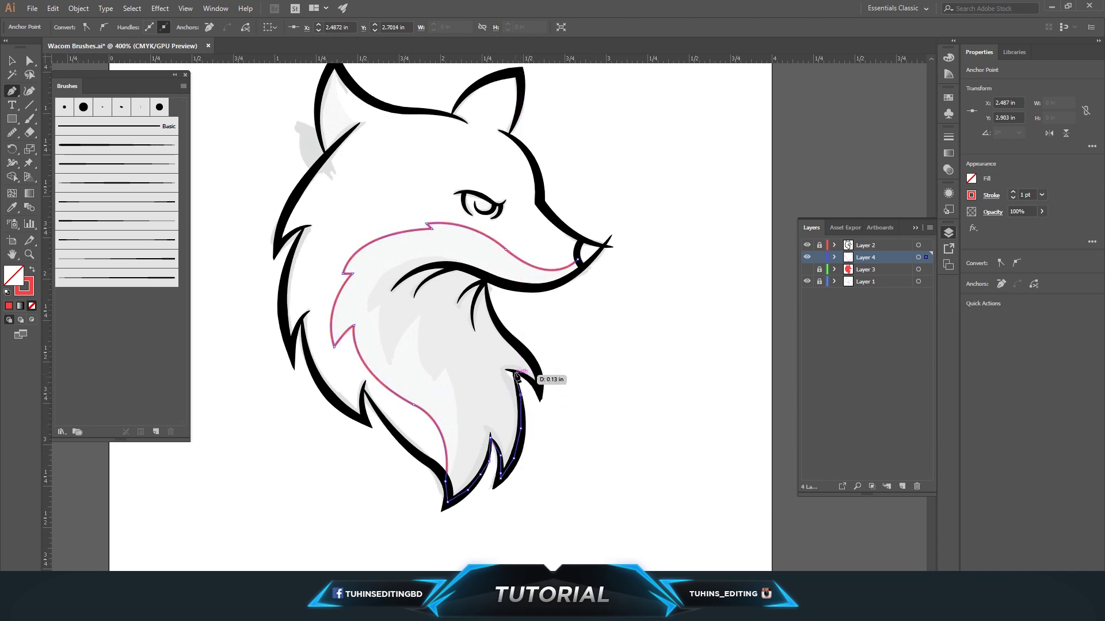
- Trace around the fur tuft, up the fur edge and along the lower jaw to its tip
{"action": "left_click", "coordinate": [514, 371]}
{"action": "left_click", "coordinate": [540, 393]}
{"action": "left_click", "coordinate": [536, 368]}
{"action": "left_click", "coordinate": [520, 348]}
{"action": "left_click", "coordinate": [499, 323]}
{"action": "left_click", "coordinate": [487, 298]}
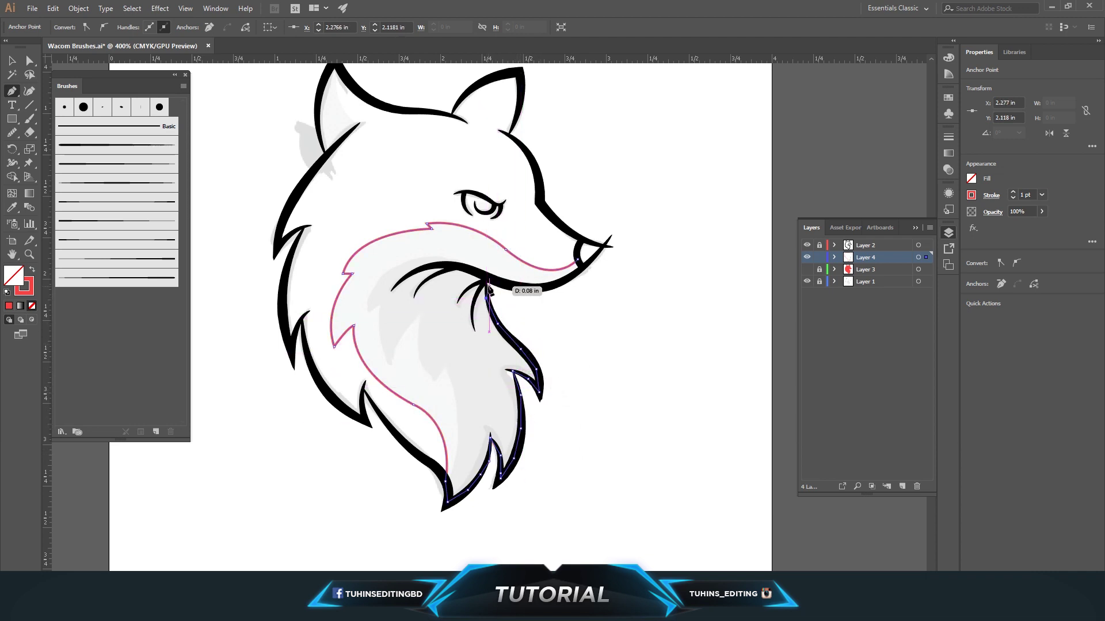
{"action": "left_click", "coordinate": [485, 276]}
{"action": "left_click", "coordinate": [545, 286]}
{"action": "left_click_drag", "start_coordinate": [570, 281], "coordinate": [583, 279]}
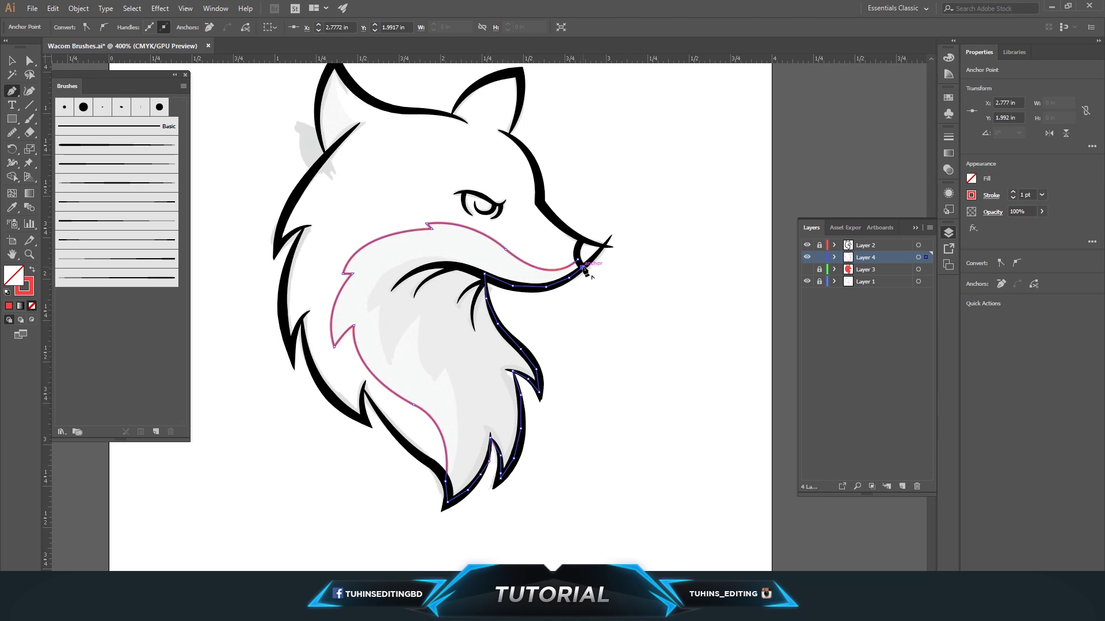
{"action": "left_click", "coordinate": [578, 260]}
- Select the finished fur shape and swap its stroke to a red fill
{"action": "left_click", "coordinate": [13, 61]}
{"action": "left_click", "coordinate": [427, 225]}
{"action": "left_click", "coordinate": [32, 269]}
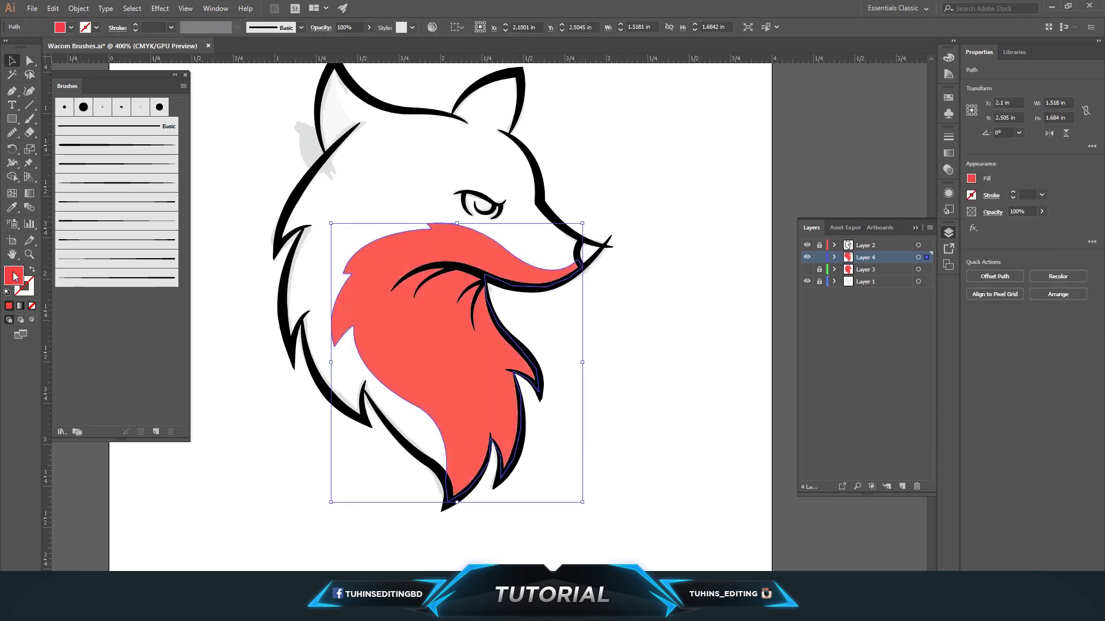
- Give the fur shape a light grey fill, then reselect it
{"action": "double_click", "coordinate": [14, 277]}
{"action": "left_click", "coordinate": [405, 231]}
{"action": "left_click", "coordinate": [673, 230]}
{"action": "left_click", "coordinate": [662, 294]}
{"action": "left_click", "coordinate": [436, 343]}
- Recolour the fur shape's fill mustard yellow in the Color Picker
{"action": "double_click", "coordinate": [7, 278]}
{"action": "left_click_drag", "start_coordinate": [566, 369], "coordinate": [566, 351]}
{"action": "left_click", "coordinate": [507, 251]}
{"action": "left_click", "coordinate": [673, 231]}
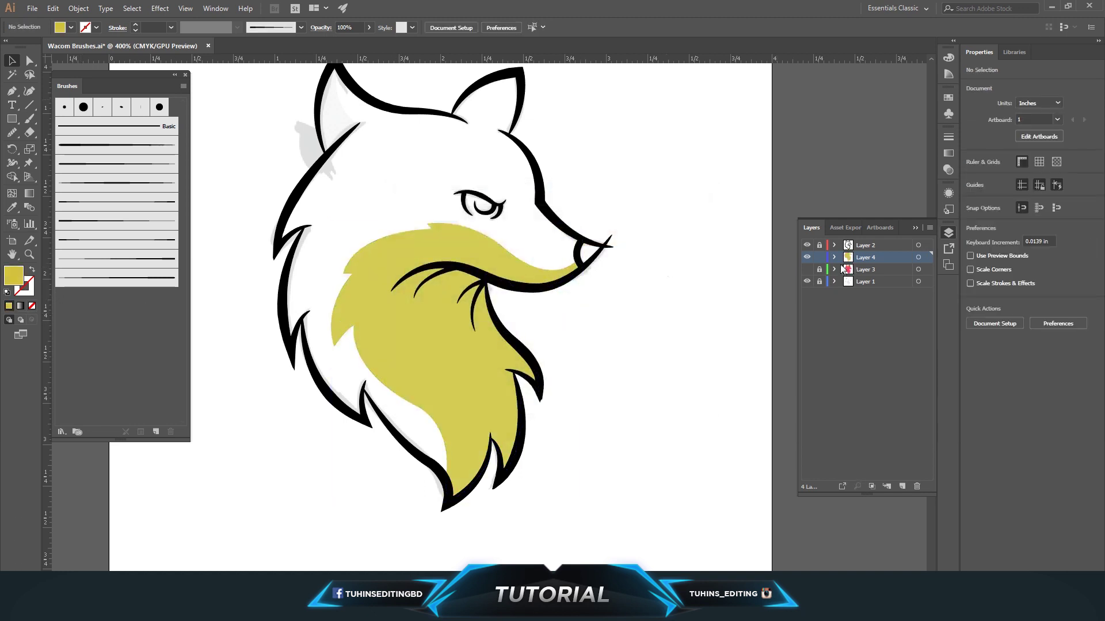
- Hide the red and yellow fill layers and add a new Layer 5
{"action": "left_click", "coordinate": [806, 269]}
{"action": "left_click", "coordinate": [807, 270]}
{"action": "left_click", "coordinate": [807, 269]}
{"action": "left_click", "coordinate": [806, 269]}
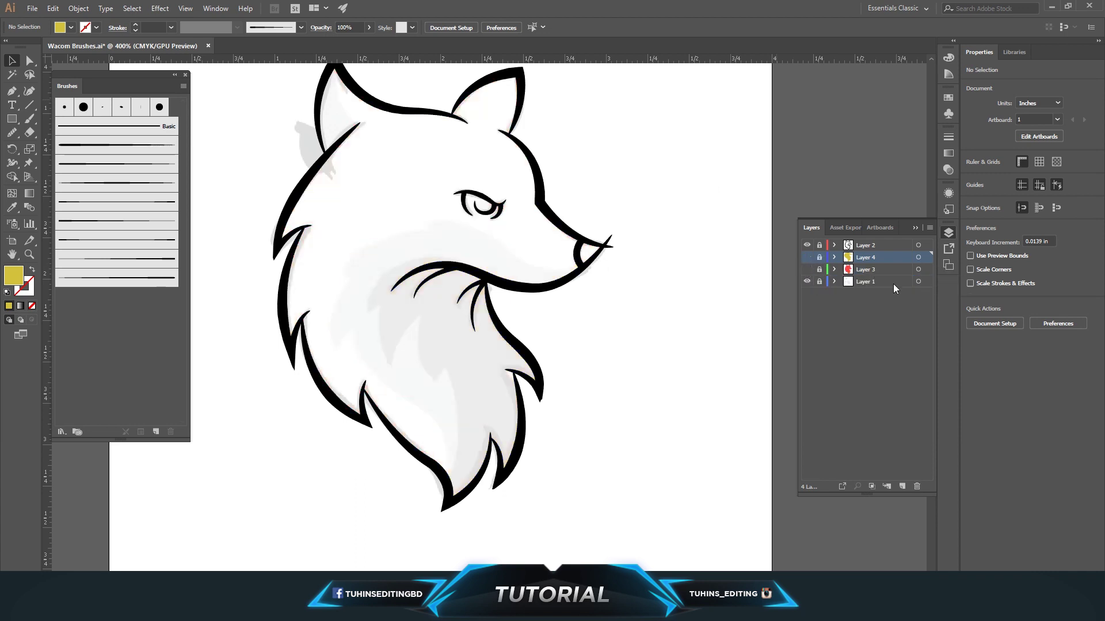
{"action": "left_click", "coordinate": [901, 487]}
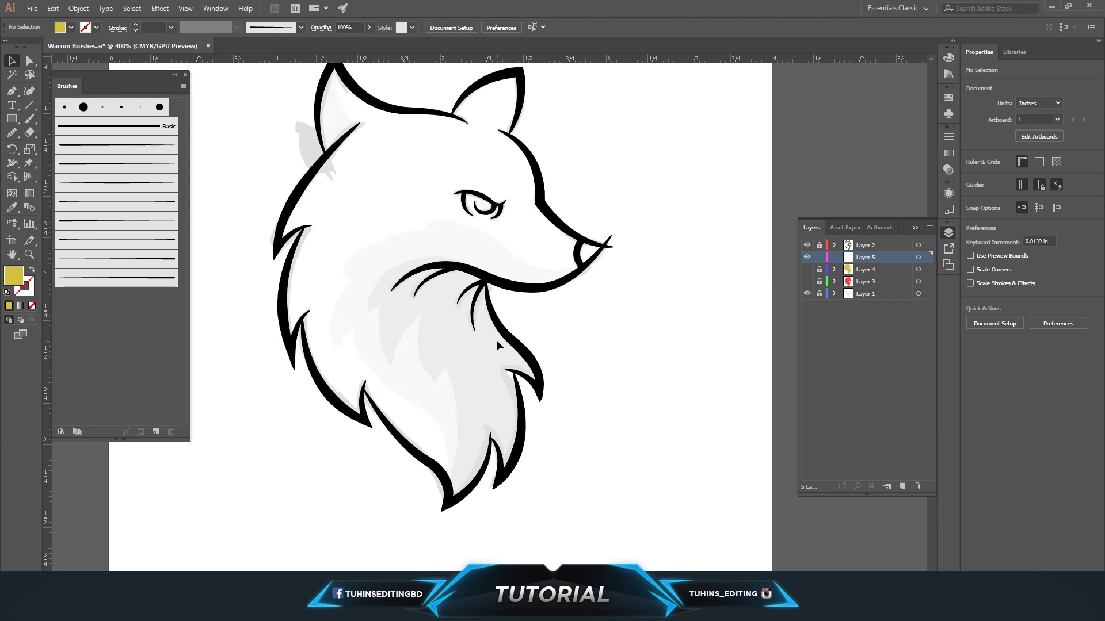
- Start a new path at the jaw, curve it downward, and give it a visible yellow stroke
{"action": "left_click", "coordinate": [17, 91]}
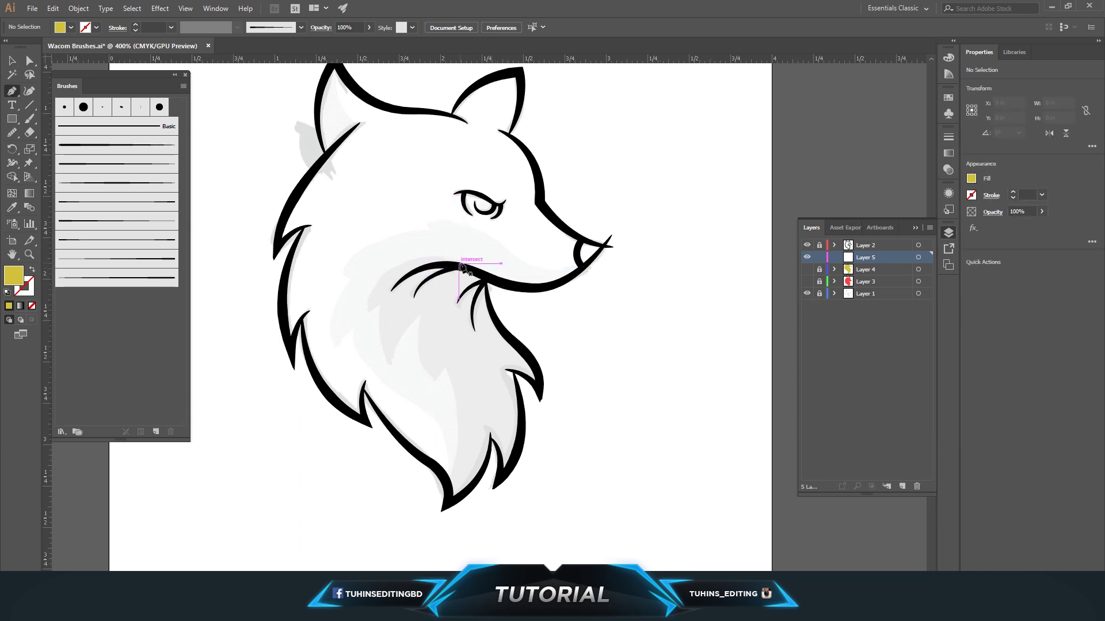
{"action": "left_click", "coordinate": [458, 264]}
{"action": "mouse_move", "coordinate": [366, 313]}
{"action": "left_mouse_down"}
{"action": "mouse_move", "coordinate": [359, 380]}
{"action": "mouse_move", "coordinate": [346, 388]}
{"action": "left_mouse_up"}
{"action": "left_click", "coordinate": [14, 61]}
{"action": "left_click", "coordinate": [394, 285]}
{"action": "left_click", "coordinate": [32, 269]}
- Extend the path with curved anchors along the fur edge to a corner at the inner tuft
{"action": "key", "text": "p"}
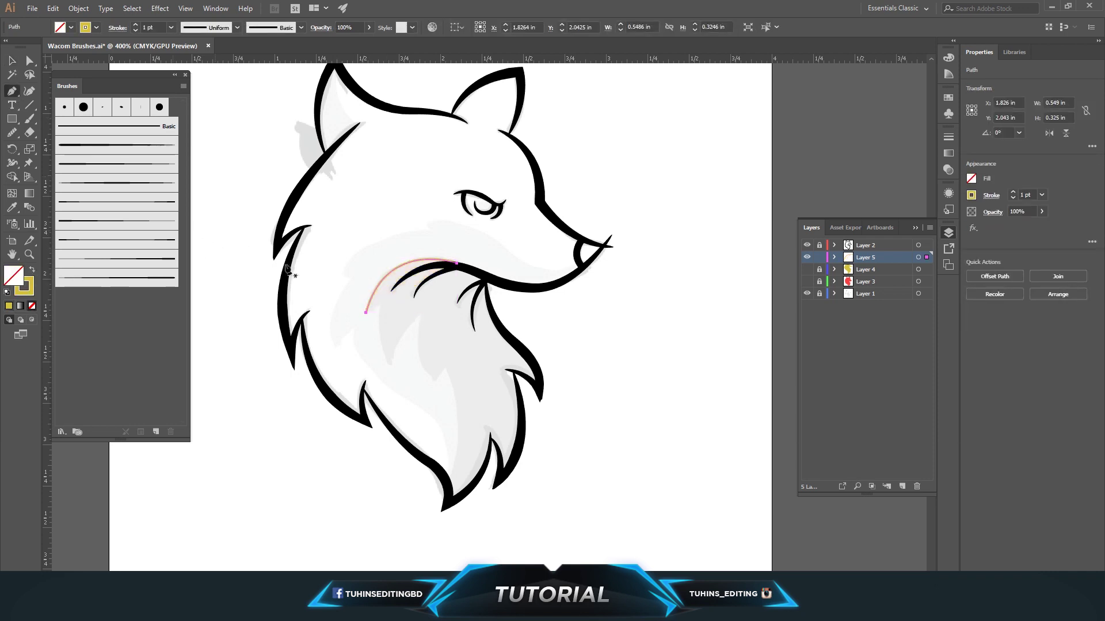
{"action": "left_click", "coordinate": [366, 312]}
{"action": "left_click_drag", "start_coordinate": [386, 298], "coordinate": [396, 304]}
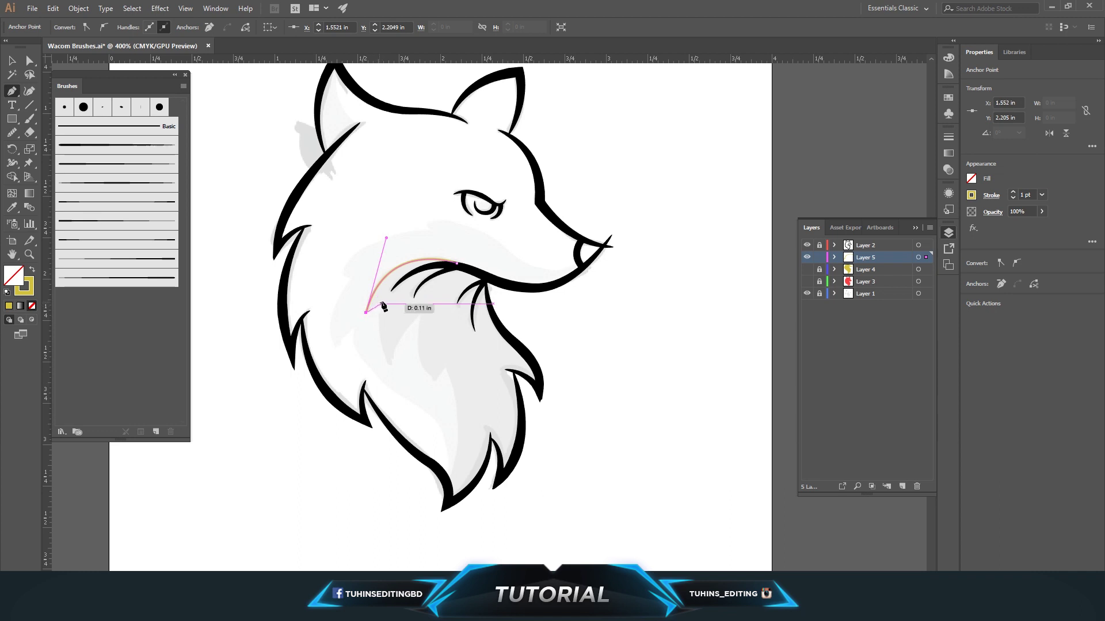
{"action": "left_click_drag", "start_coordinate": [401, 371], "coordinate": [409, 381]}
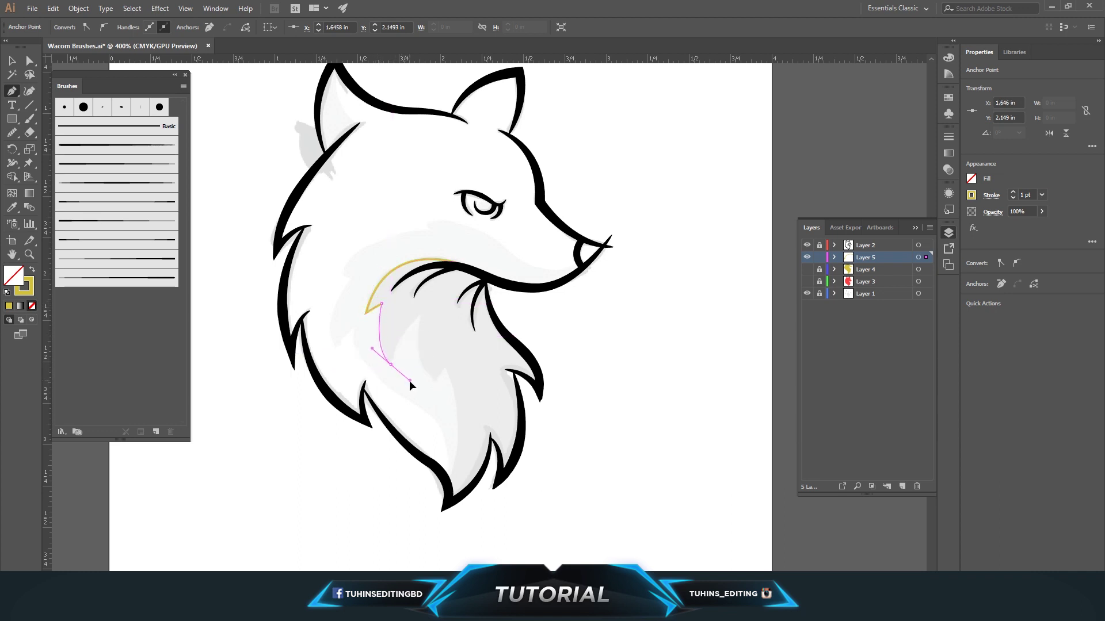
{"action": "left_click_drag", "start_coordinate": [417, 312], "coordinate": [436, 307]}
{"action": "mouse_move", "coordinate": [436, 380]}
{"action": "left_mouse_down"}
{"action": "mouse_move", "coordinate": [465, 412]}
{"action": "mouse_move", "coordinate": [448, 369]}
{"action": "left_mouse_up"}
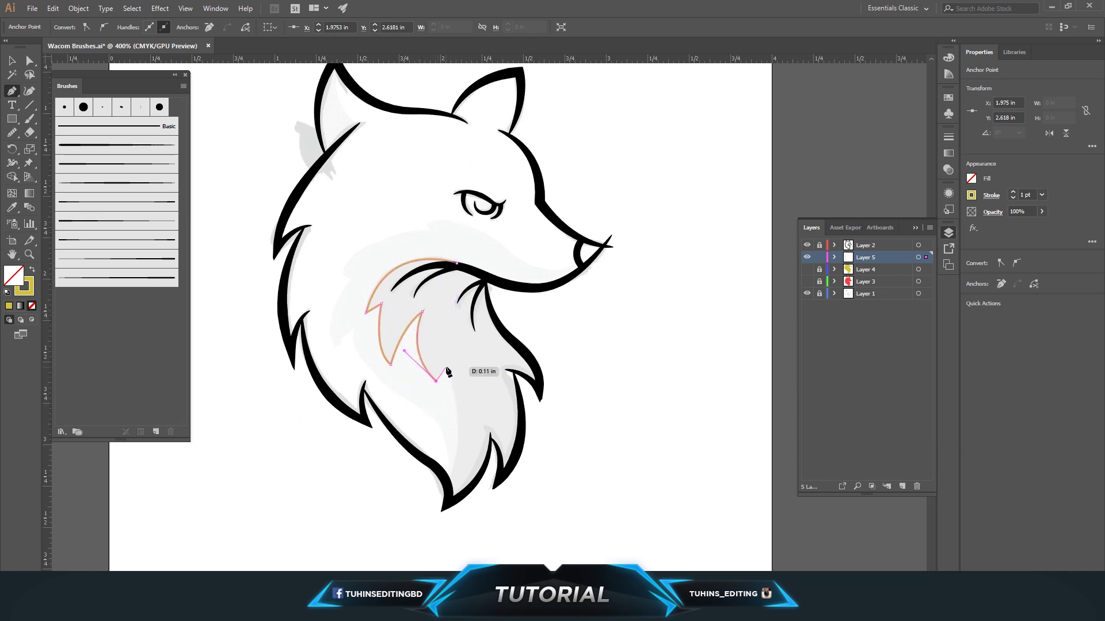
{"action": "left_click", "coordinate": [444, 364]}
- Curve the path down to the tail bottom, around the fur tip, and back up to the neck
{"action": "left_click_drag", "start_coordinate": [446, 484], "coordinate": [419, 544]}
{"action": "left_click_drag", "start_coordinate": [447, 485], "coordinate": [454, 500]}
{"action": "left_click", "coordinate": [480, 475]}
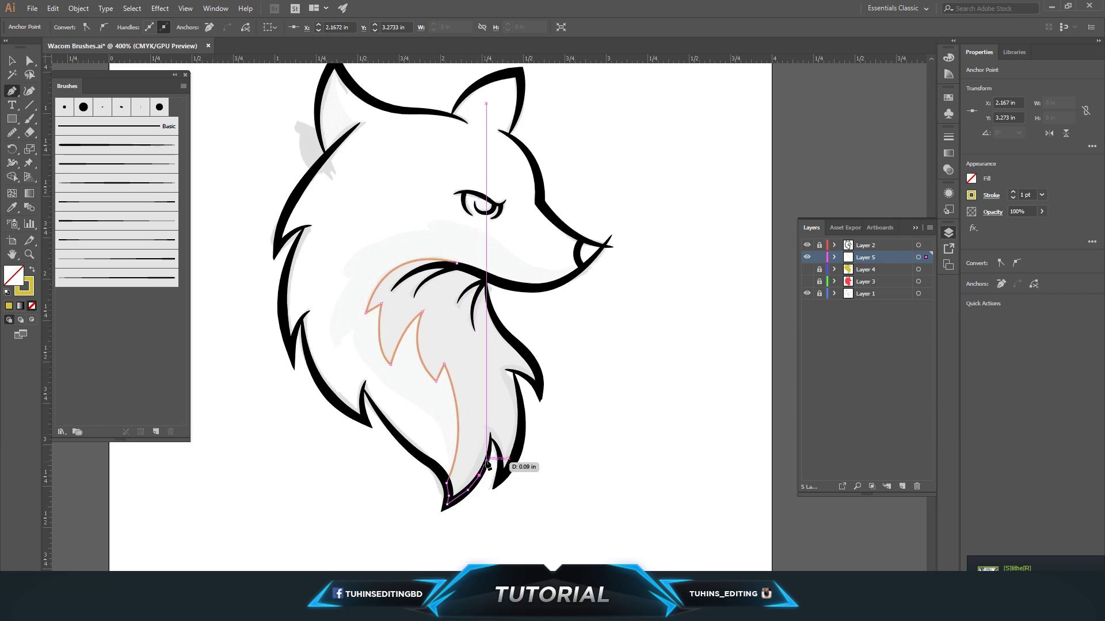
{"action": "left_click", "coordinate": [490, 436]}
{"action": "left_click", "coordinate": [498, 480]}
{"action": "mouse_move", "coordinate": [522, 413]}
{"action": "left_mouse_down"}
{"action": "mouse_move", "coordinate": [516, 377]}
{"action": "mouse_move", "coordinate": [537, 368]}
{"action": "left_mouse_up"}
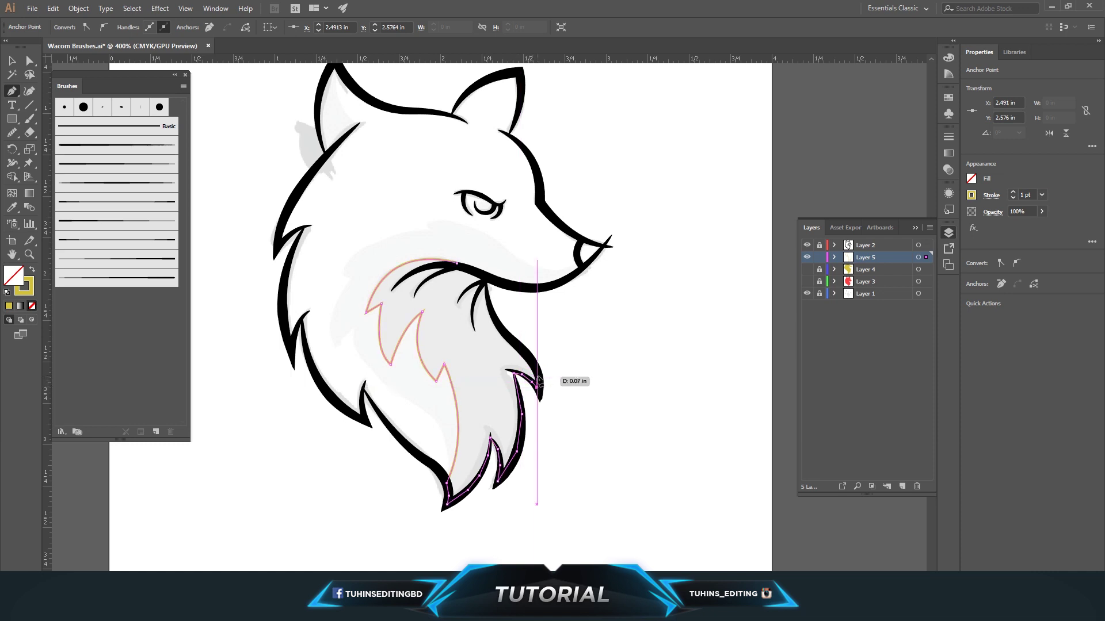
{"action": "left_click_drag", "start_coordinate": [500, 328], "coordinate": [486, 279]}
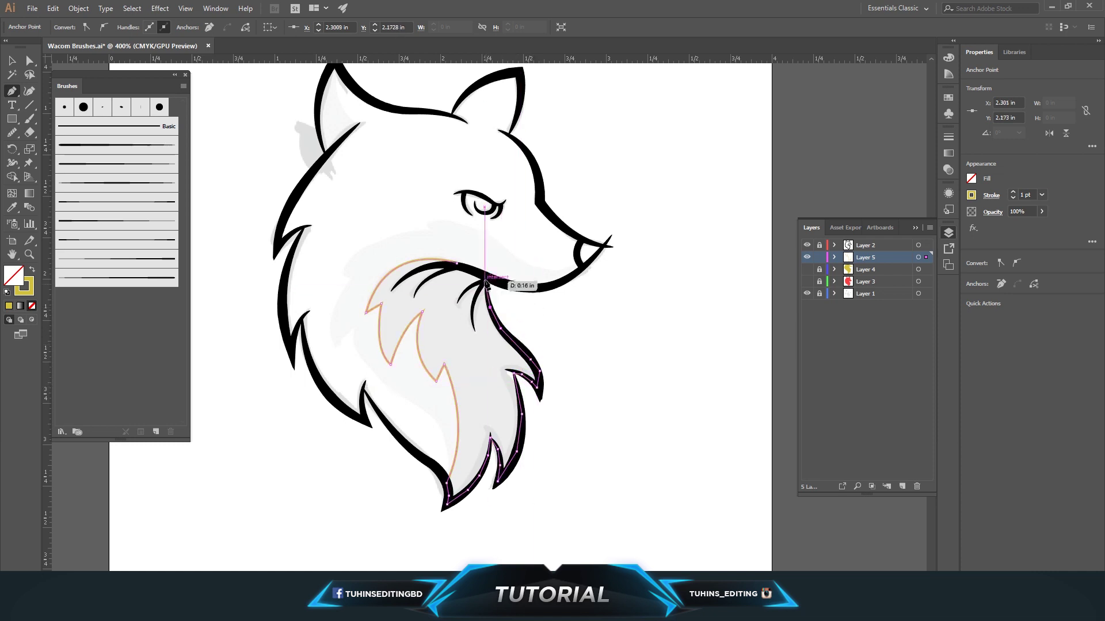
- Swap the inner fur shape to a fill and colour it sky blue
{"action": "key", "text": "v"}
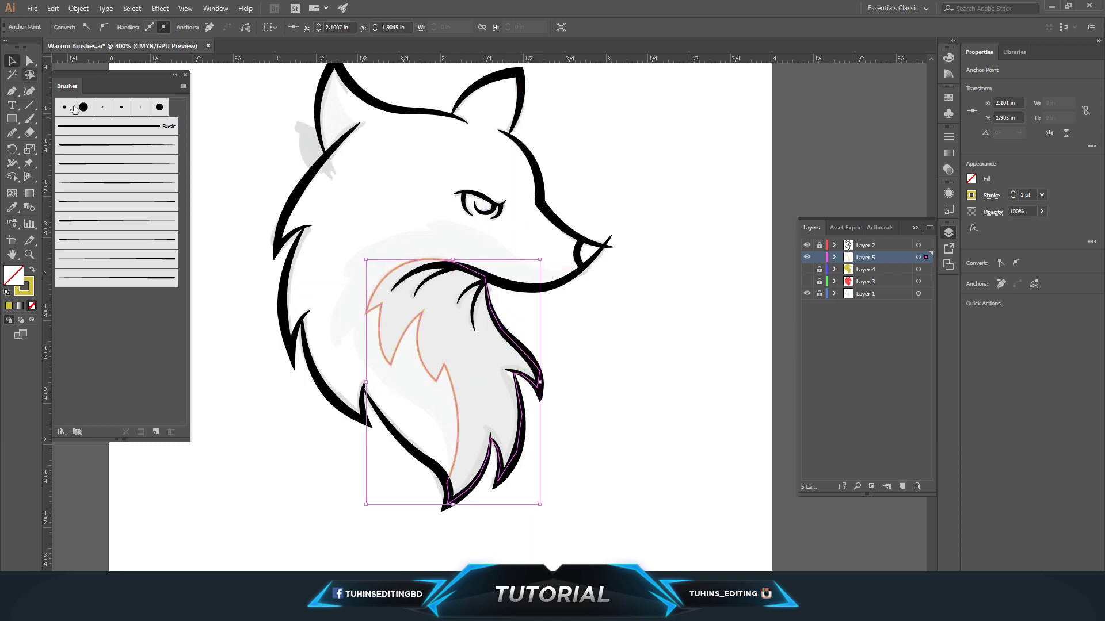
{"action": "left_click", "coordinate": [33, 269]}
{"action": "double_click", "coordinate": [14, 275]}
{"action": "left_click_drag", "start_coordinate": [567, 351], "coordinate": [569, 297]}
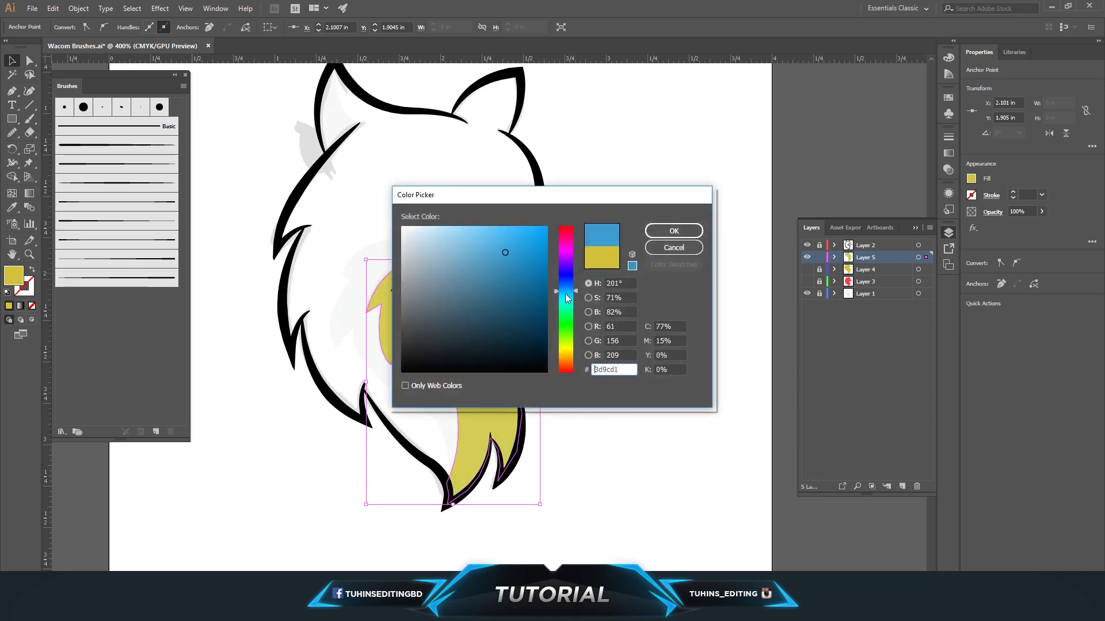
{"action": "left_click_drag", "start_coordinate": [501, 256], "coordinate": [512, 248]}
{"action": "left_click", "coordinate": [673, 230]}
- Deselect the artwork and make Layers 3 and 4 visible again
{"action": "left_click", "coordinate": [658, 340]}
{"action": "mouse_move", "coordinate": [807, 269]}
{"action": "left_mouse_down"}
{"action": "mouse_move", "coordinate": [806, 281]}
{"action": "mouse_move", "coordinate": [822, 282]}
{"action": "left_mouse_up"}
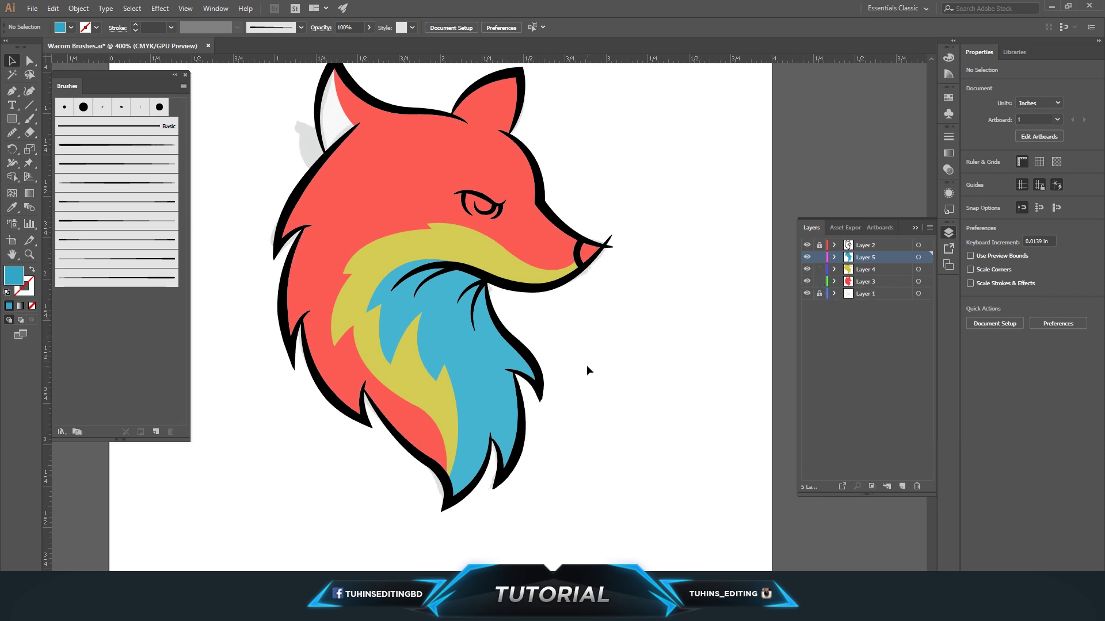
{"action": "scroll", "coordinate": [585, 370], "scroll_direction": "up", "scroll_amount": 2}
- Recolour the yellow chest fur off-white, #f2f2f2
{"action": "left_click", "coordinate": [443, 287]}
{"action": "left_click", "coordinate": [71, 28]}
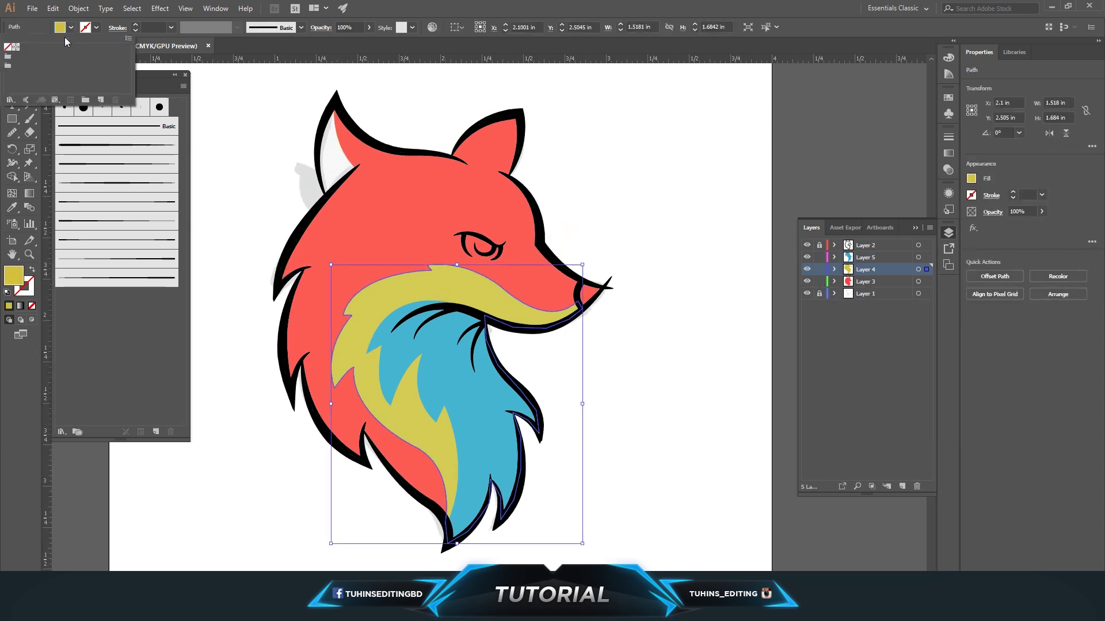
{"action": "double_click", "coordinate": [13, 275]}
{"action": "left_click", "coordinate": [405, 234]}
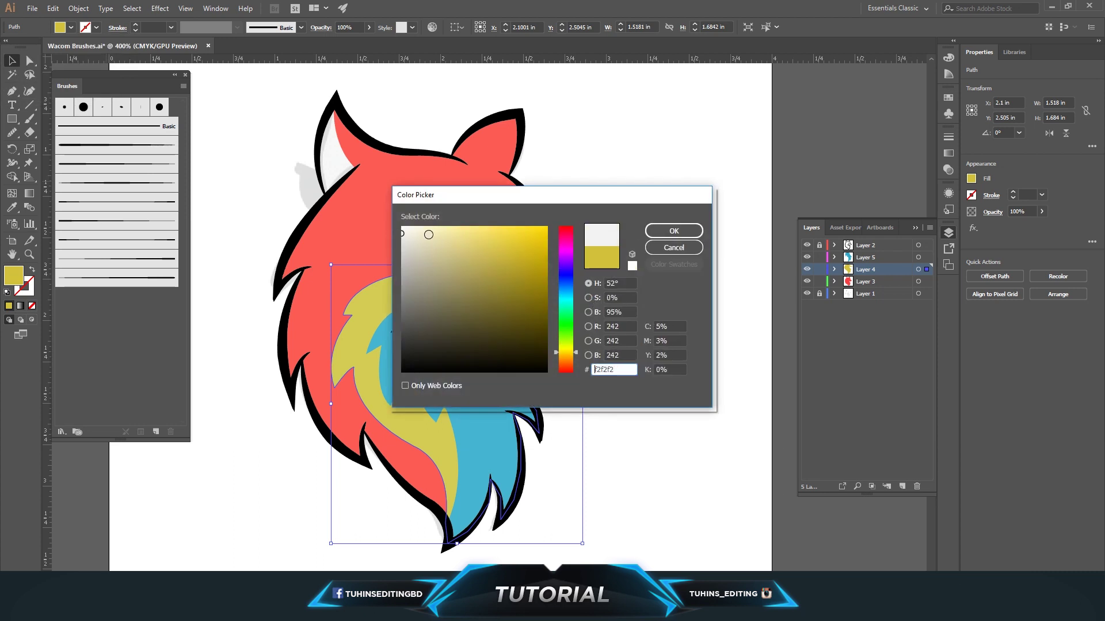
{"action": "left_click", "coordinate": [660, 230]}
- Recolour the blue inner fur grey, then select the red head shape
{"action": "left_click", "coordinate": [454, 379]}
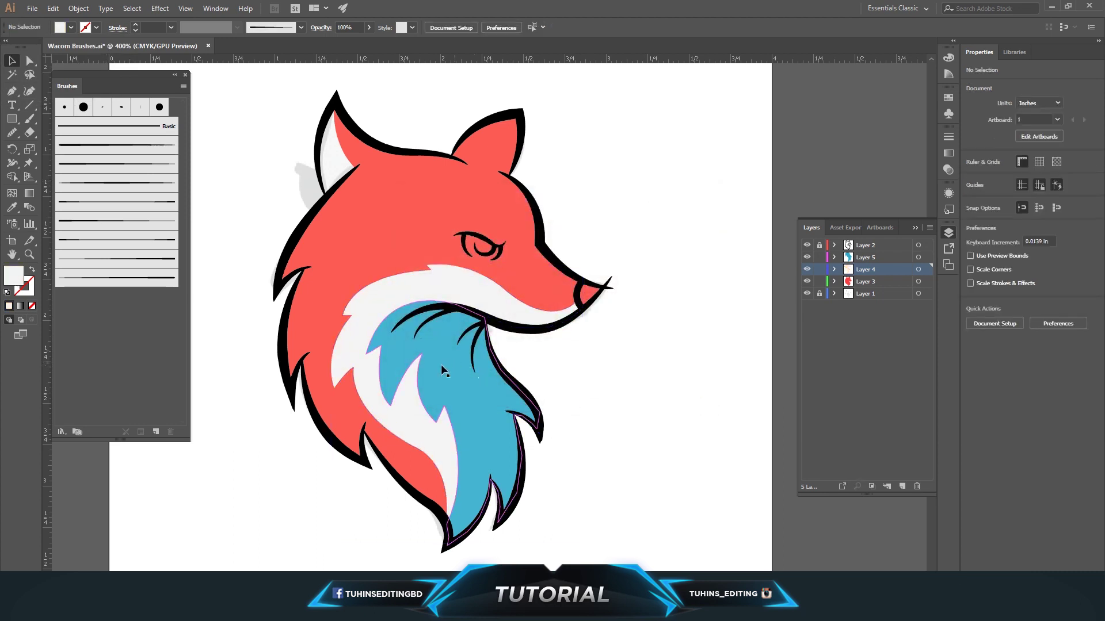
{"action": "double_click", "coordinate": [14, 275]}
{"action": "left_click_drag", "start_coordinate": [411, 282], "coordinate": [391, 285]}
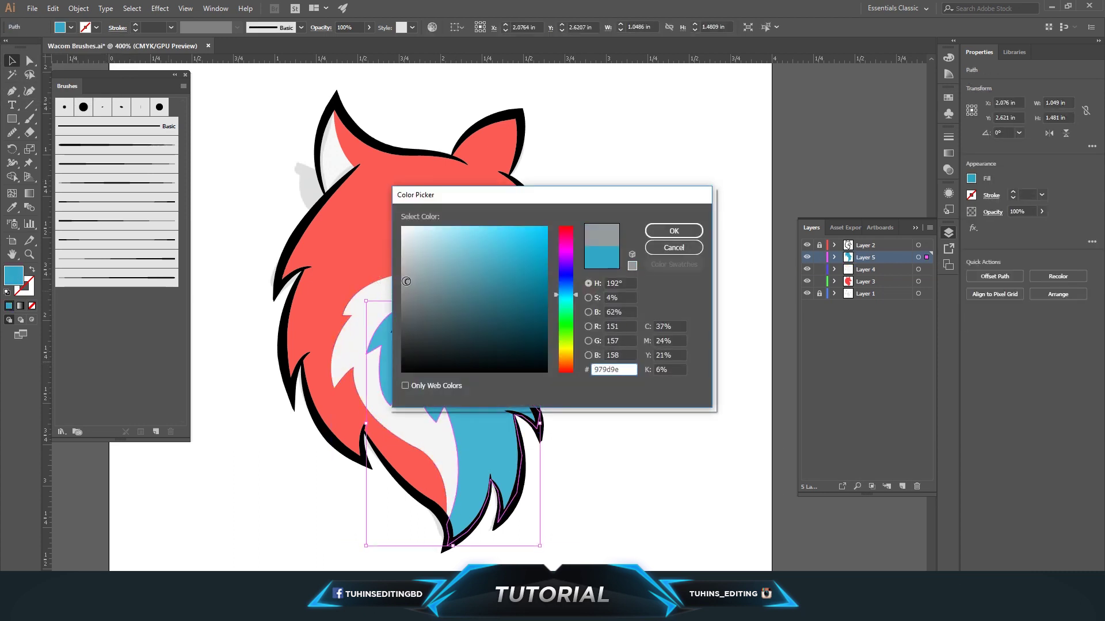
{"action": "left_click", "coordinate": [662, 232]}
{"action": "scroll", "coordinate": [637, 302], "scroll_direction": "up", "scroll_amount": 3}
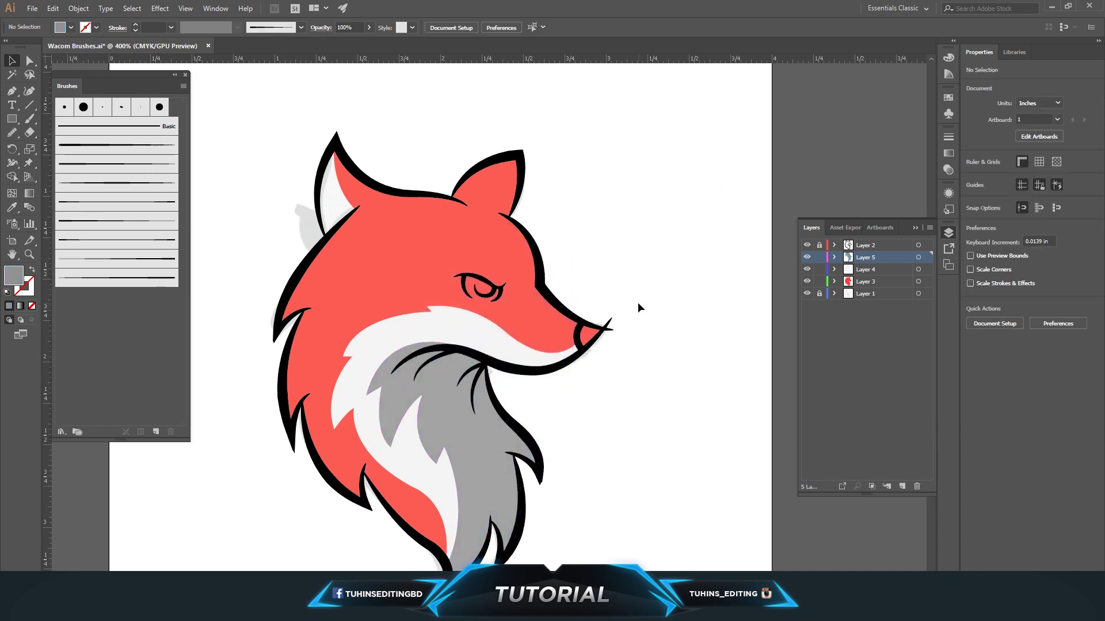
{"action": "left_click", "coordinate": [414, 296]}
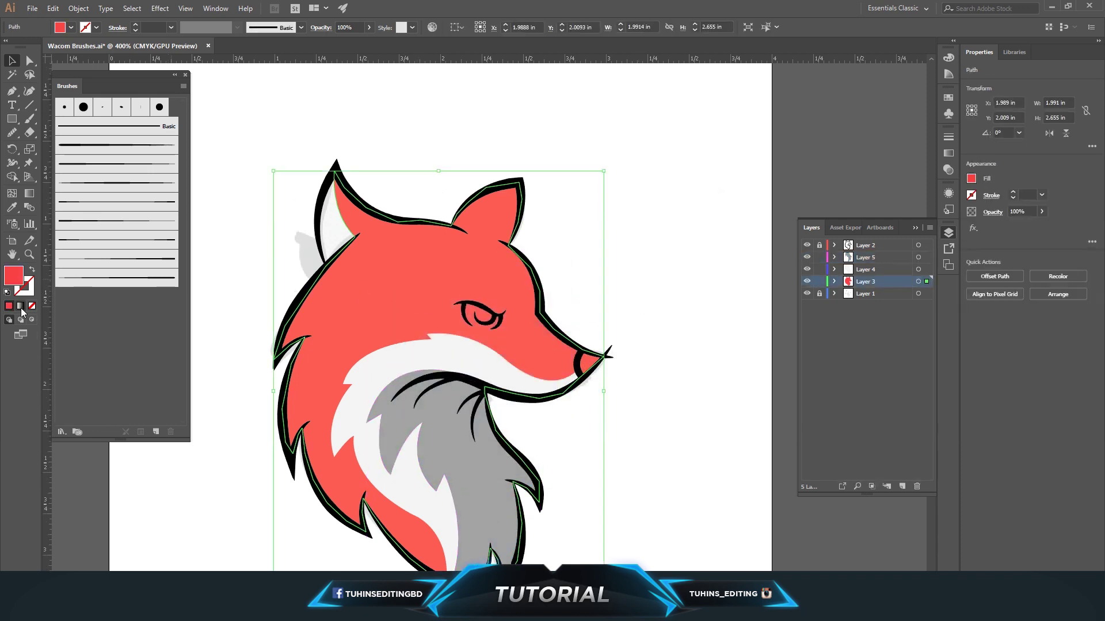
- After briefly trying a gradient, save the head's red C=1 M=75 Y=59 K=0 as a global swatch
{"action": "left_click", "coordinate": [20, 306]}
{"action": "left_click", "coordinate": [9, 305]}
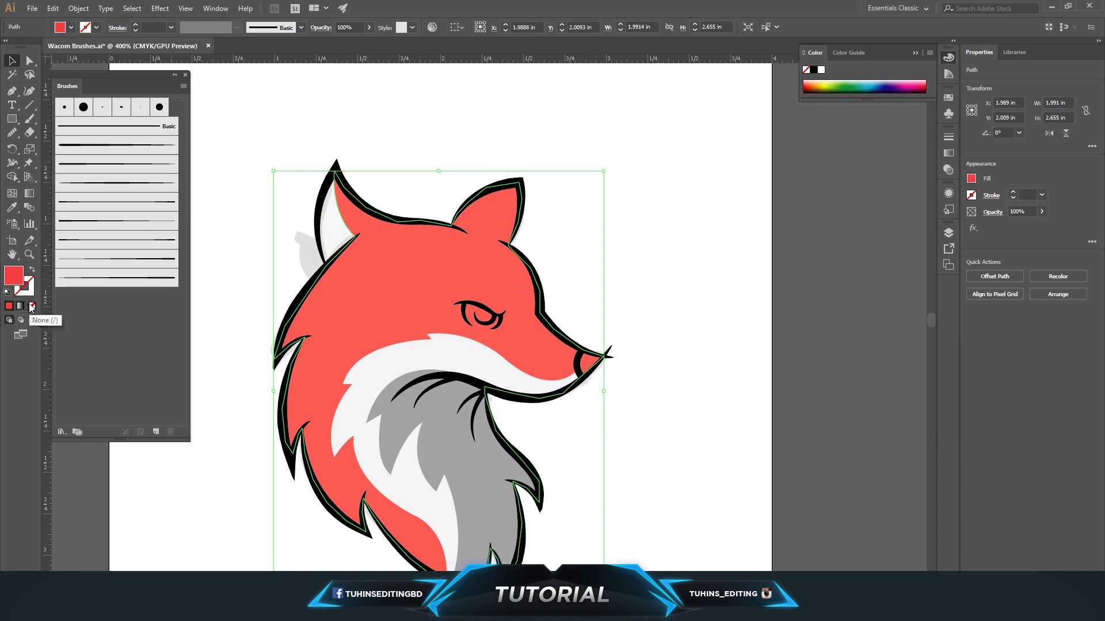
{"action": "left_click", "coordinate": [72, 27]}
{"action": "left_click", "coordinate": [101, 99]}
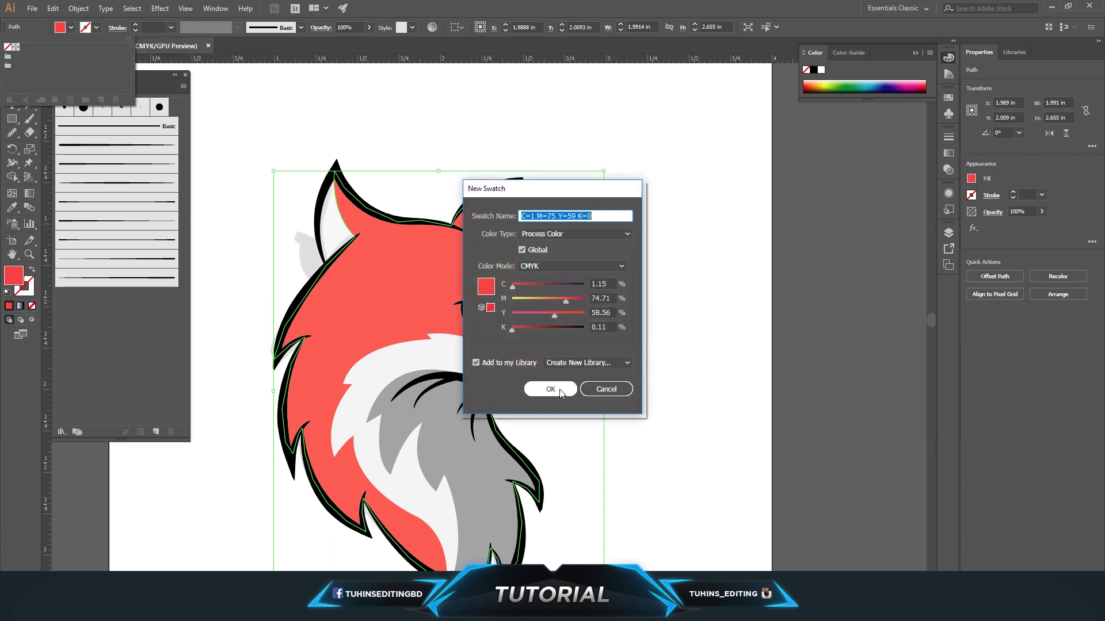
{"action": "left_click", "coordinate": [550, 389]}
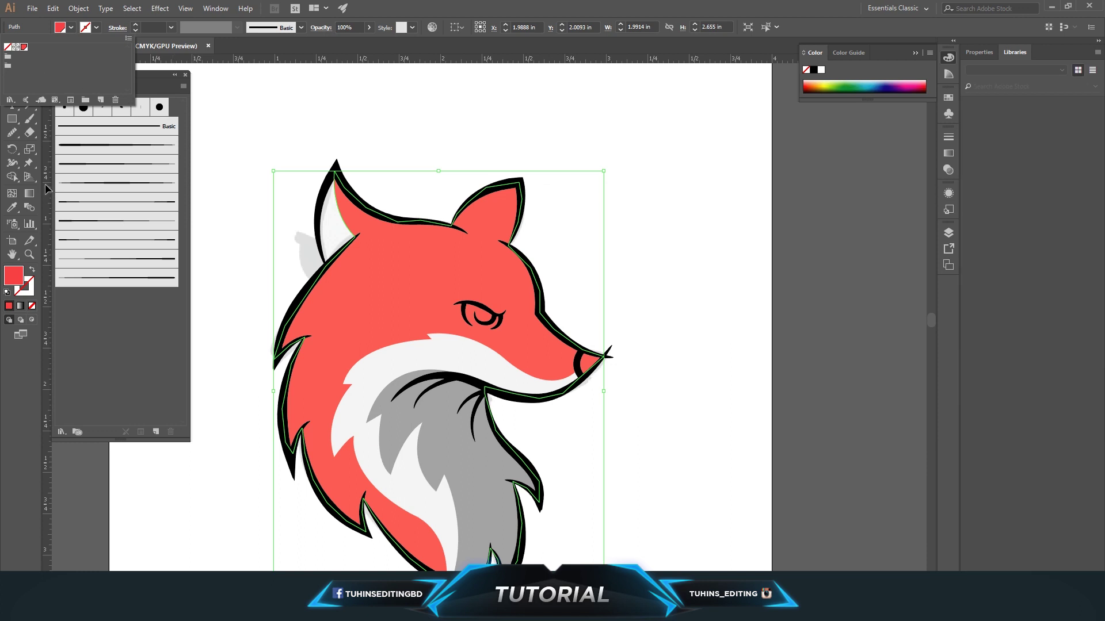
{"action": "left_click", "coordinate": [13, 277]}
- Check the red fill in the Color Picker without changes, then zoom out
{"action": "double_click", "coordinate": [13, 276]}
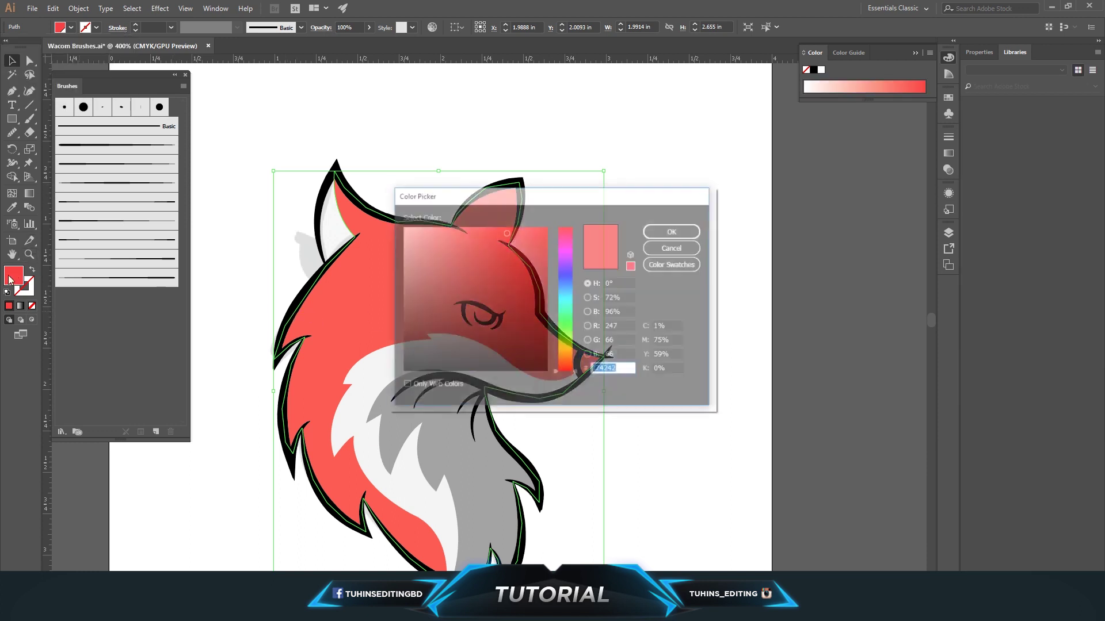
{"action": "left_click", "coordinate": [674, 247]}
{"action": "key", "text": "ctrl+minus"}
{"action": "key", "text": "ctrl+minus"}
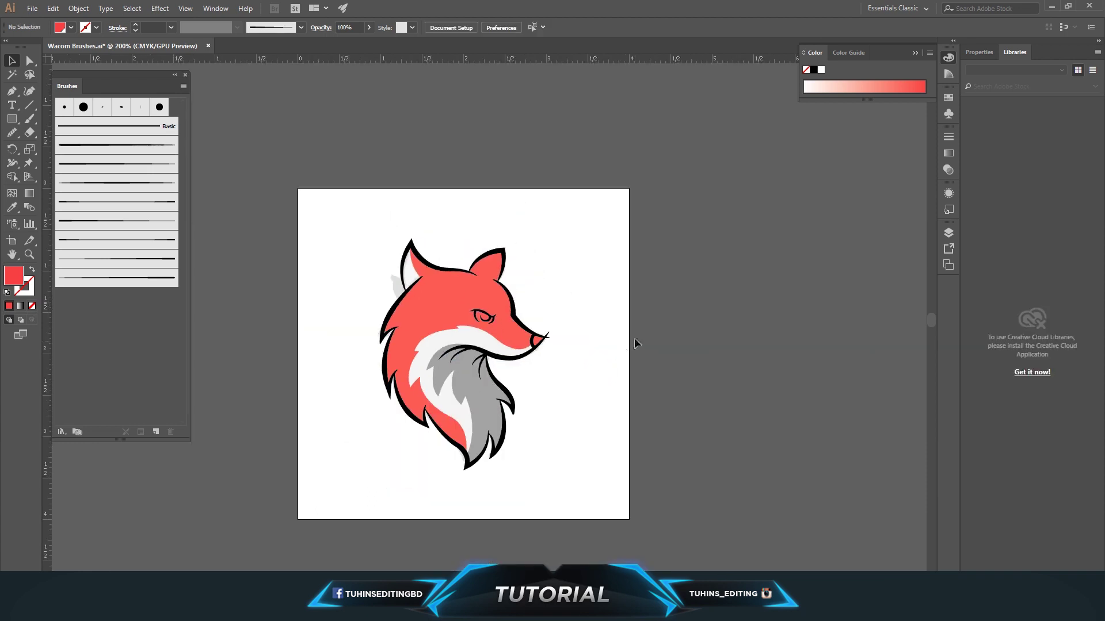
- Show the whole fox at 200% and open the Layers panel listing all five layers
{"action": "left_click", "coordinate": [1047, 569]}
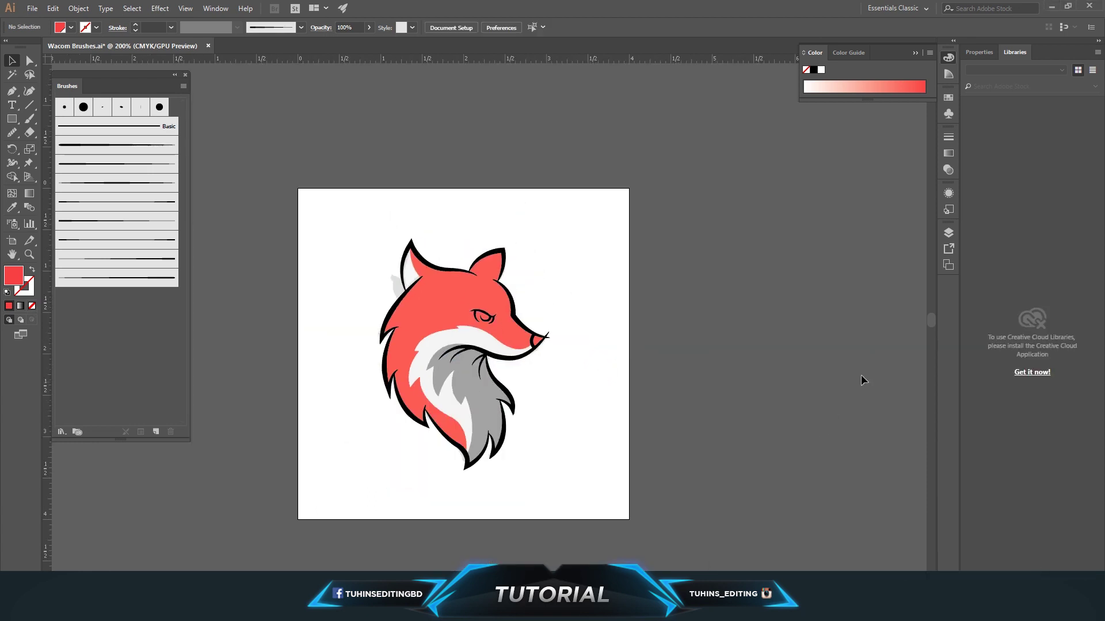
{"action": "left_click", "coordinate": [948, 233]}
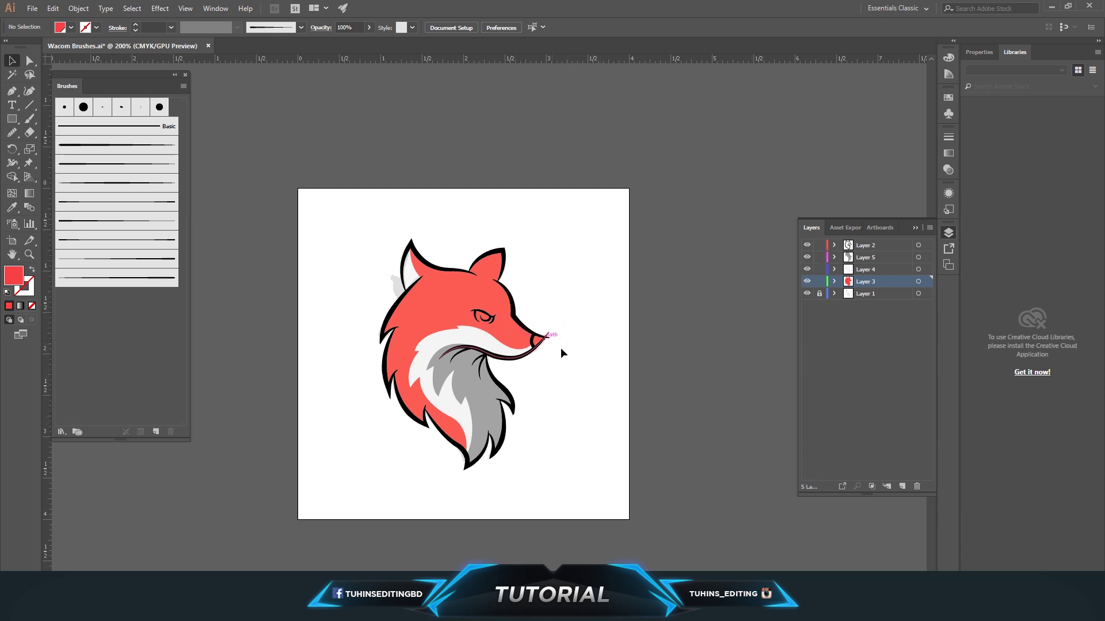
- Hide the colour layers and expand the fox outline's appearance into filled shapes
{"action": "left_click_drag", "start_coordinate": [808, 281], "coordinate": [808, 257]}
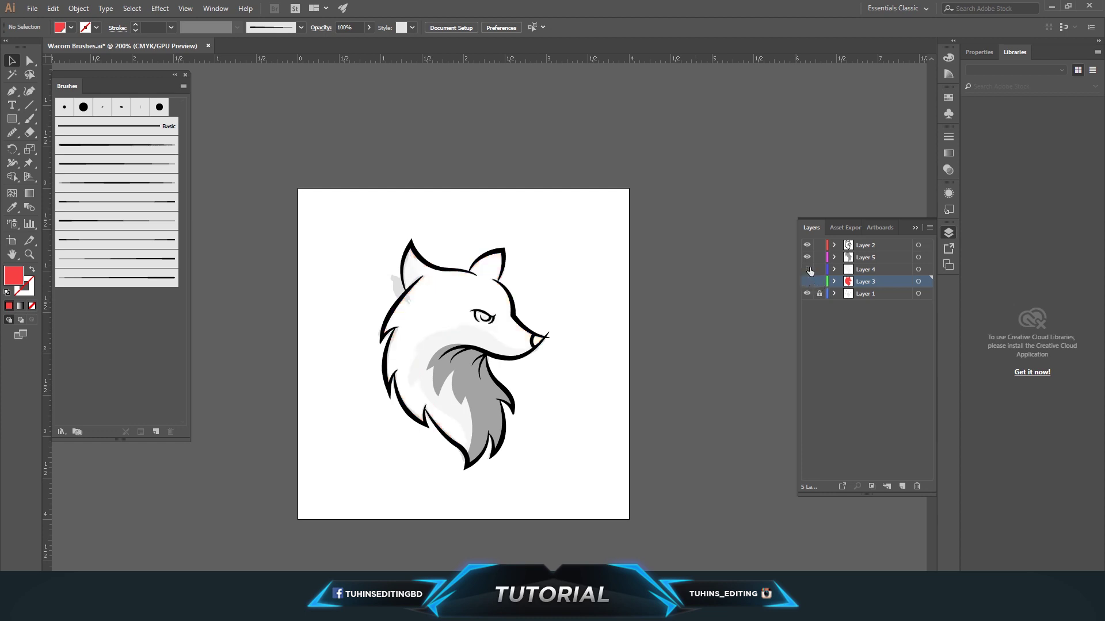
{"action": "left_click", "coordinate": [918, 245]}
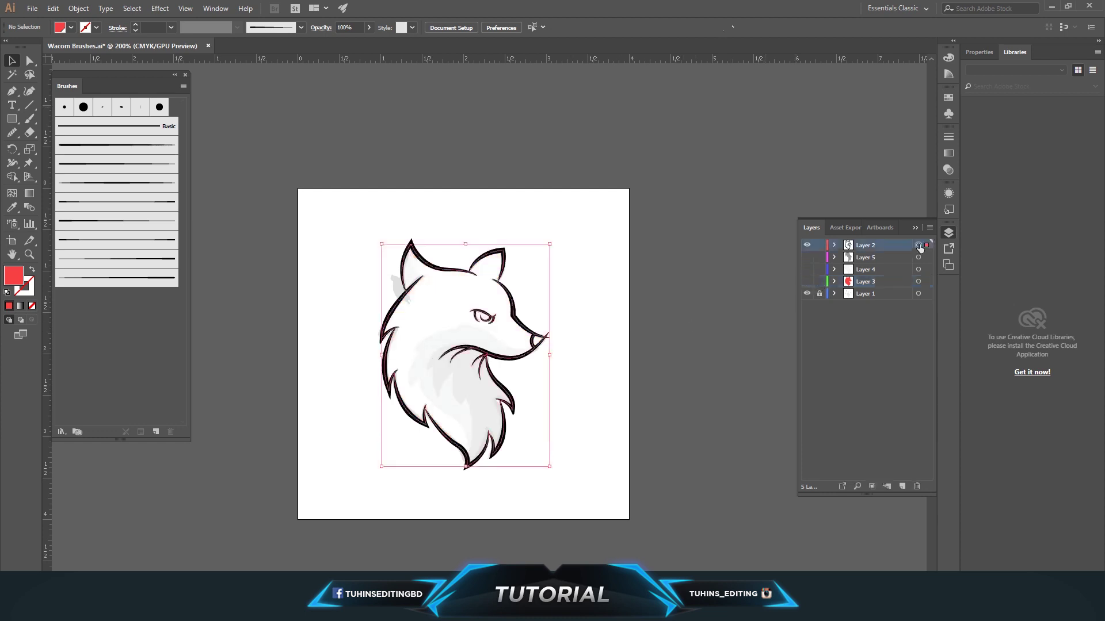
{"action": "left_click", "coordinate": [83, 9]}
{"action": "left_click", "coordinate": [105, 144]}
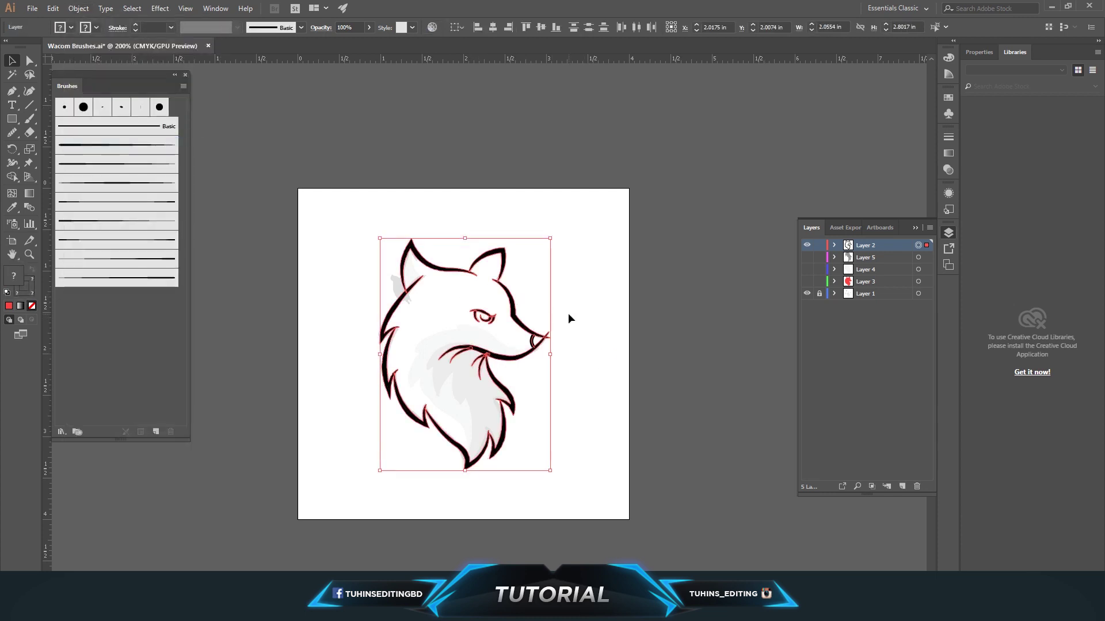
- Open the Pathfinder panel and move it clear of the drawing
{"action": "left_click", "coordinate": [215, 8]}
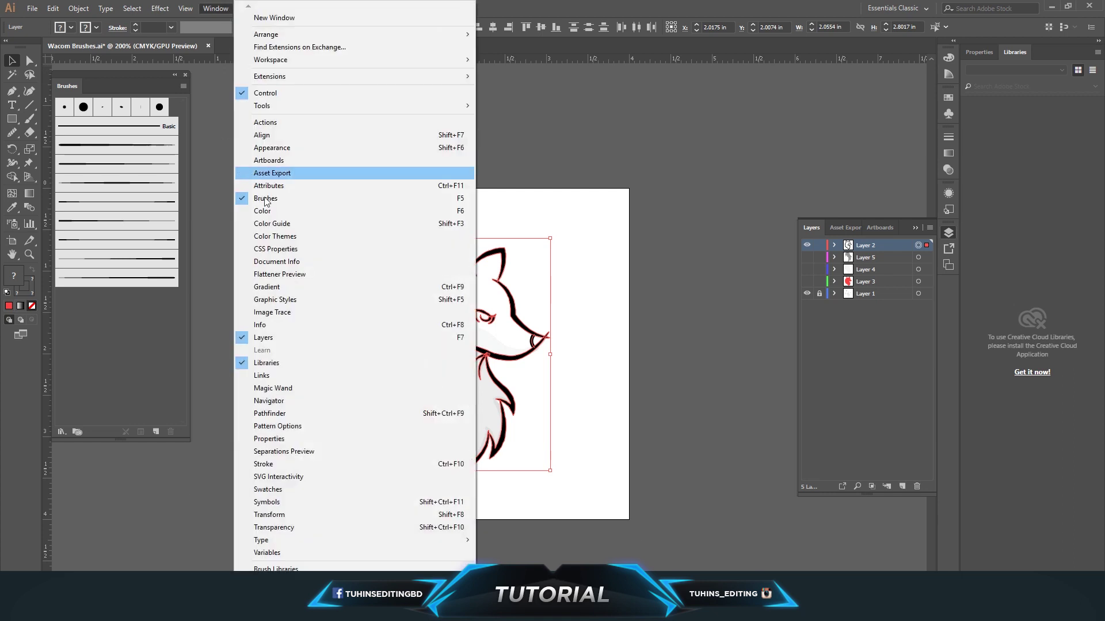
{"action": "left_click", "coordinate": [293, 414]}
{"action": "mouse_move", "coordinate": [477, 65]}
{"action": "left_mouse_down"}
{"action": "mouse_move", "coordinate": [147, 447]}
{"action": "mouse_move", "coordinate": [123, 454]}
{"action": "left_mouse_up"}
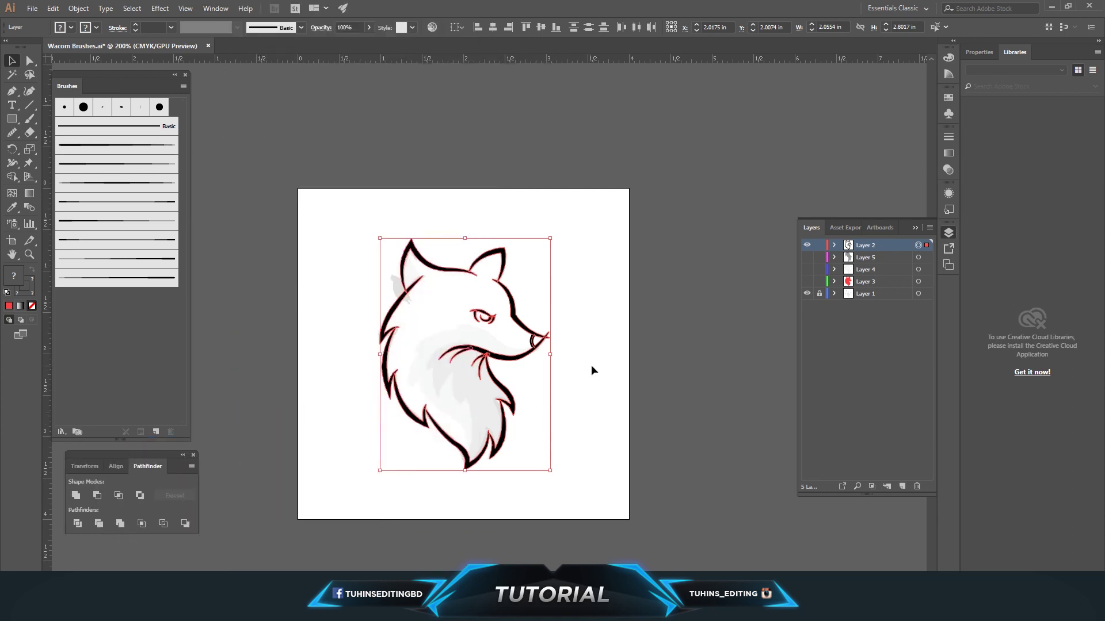
- Erase the stray spike at the fox's nose tip with the Shaper tool, then zoom back out
{"action": "scroll", "coordinate": [604, 389], "scroll_direction": "up", "scroll_amount": 2}
{"action": "scroll", "coordinate": [550, 385], "scroll_direction": "up", "scroll_amount": 3}
{"action": "mouse_move", "coordinate": [614, 380]}
{"action": "left_mouse_down"}
{"action": "mouse_move", "coordinate": [588, 264]}
{"action": "mouse_move", "coordinate": [617, 304]}
{"action": "mouse_move", "coordinate": [605, 328]}
{"action": "mouse_move", "coordinate": [519, 383]}
{"action": "left_mouse_up"}
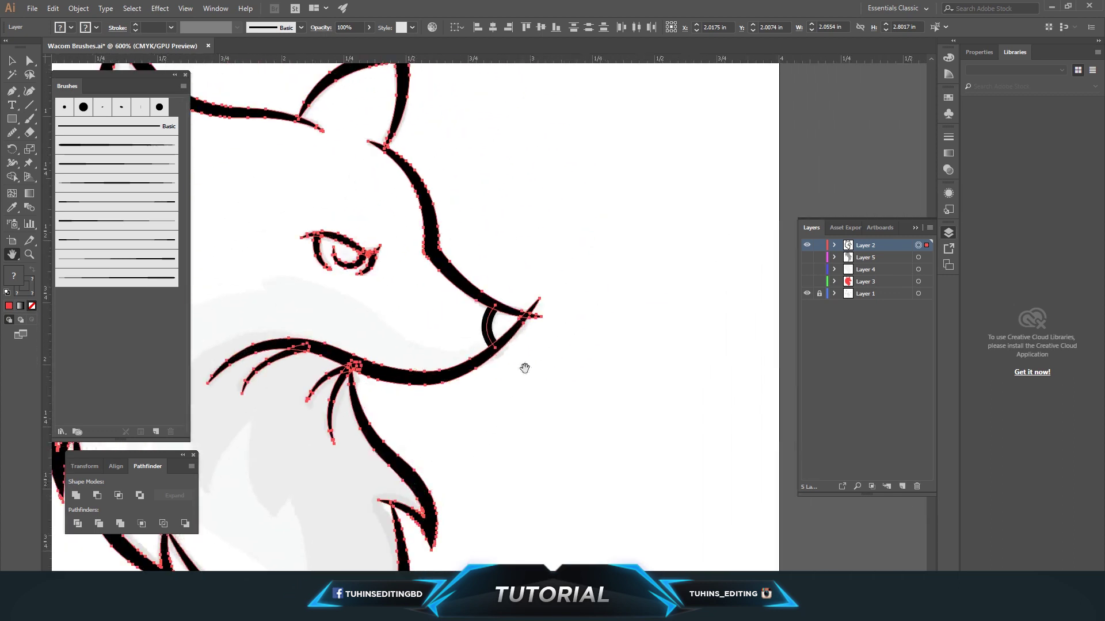
{"action": "scroll", "coordinate": [547, 363], "scroll_direction": "down", "scroll_amount": 2}
{"action": "scroll", "coordinate": [549, 360], "scroll_direction": "up", "scroll_amount": 4}
{"action": "scroll", "coordinate": [518, 391], "scroll_direction": "right", "scroll_amount": 3}
{"action": "scroll", "coordinate": [485, 418], "scroll_direction": "up", "scroll_amount": 2}
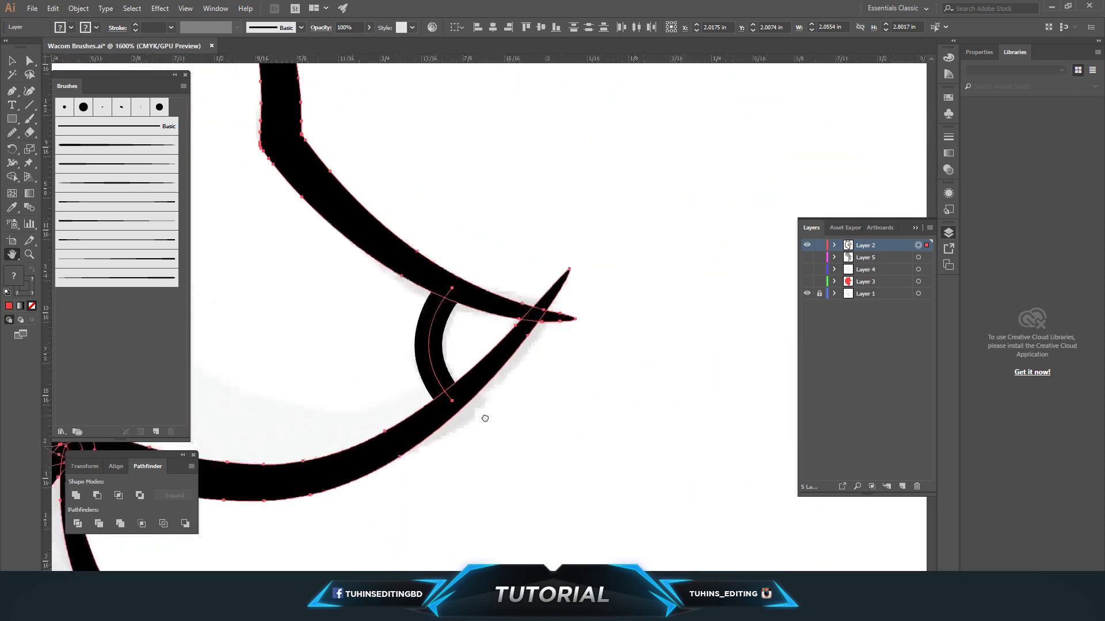
{"action": "left_click", "coordinate": [12, 177]}
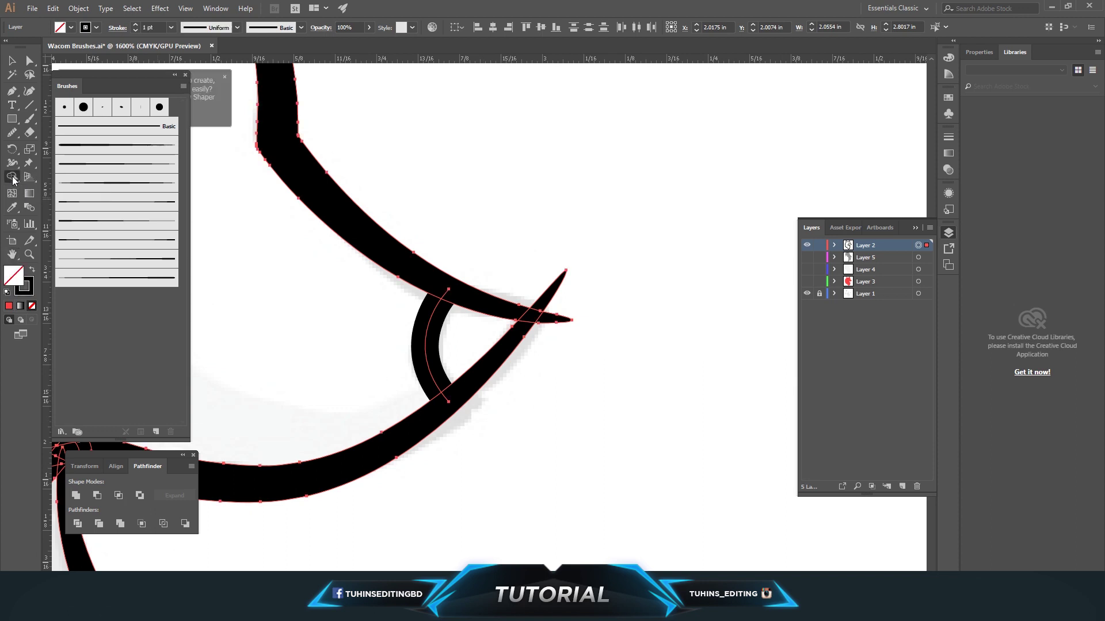
{"action": "left_click_drag", "start_coordinate": [553, 292], "coordinate": [551, 293]}
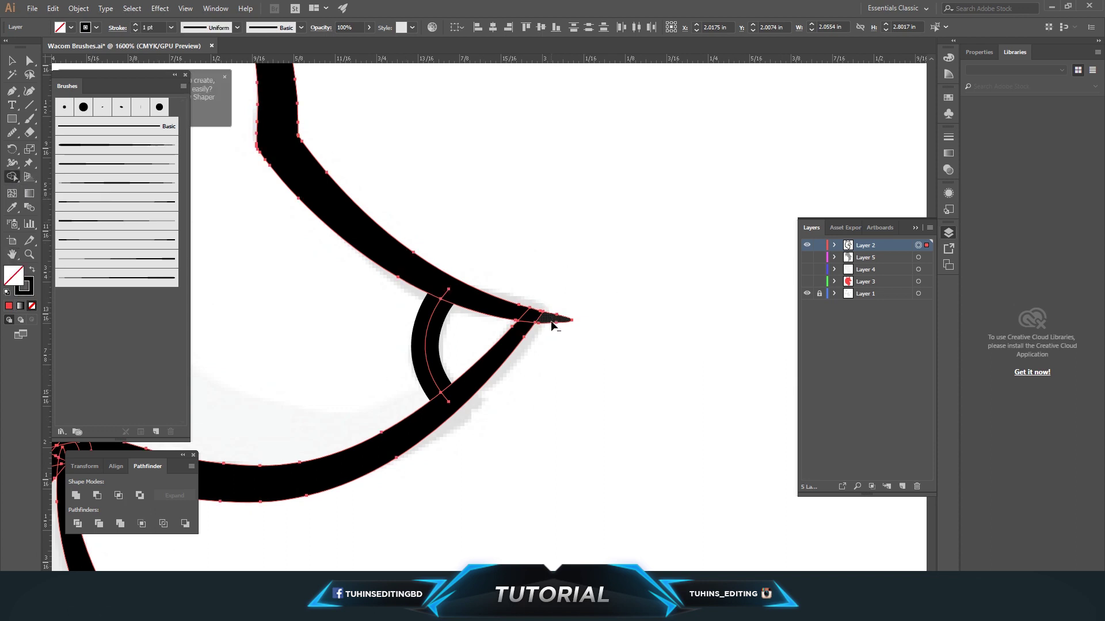
{"action": "key", "text": "a"}
{"action": "key", "text": "ctrl+minus"}
{"action": "key", "text": "ctrl+minus"}
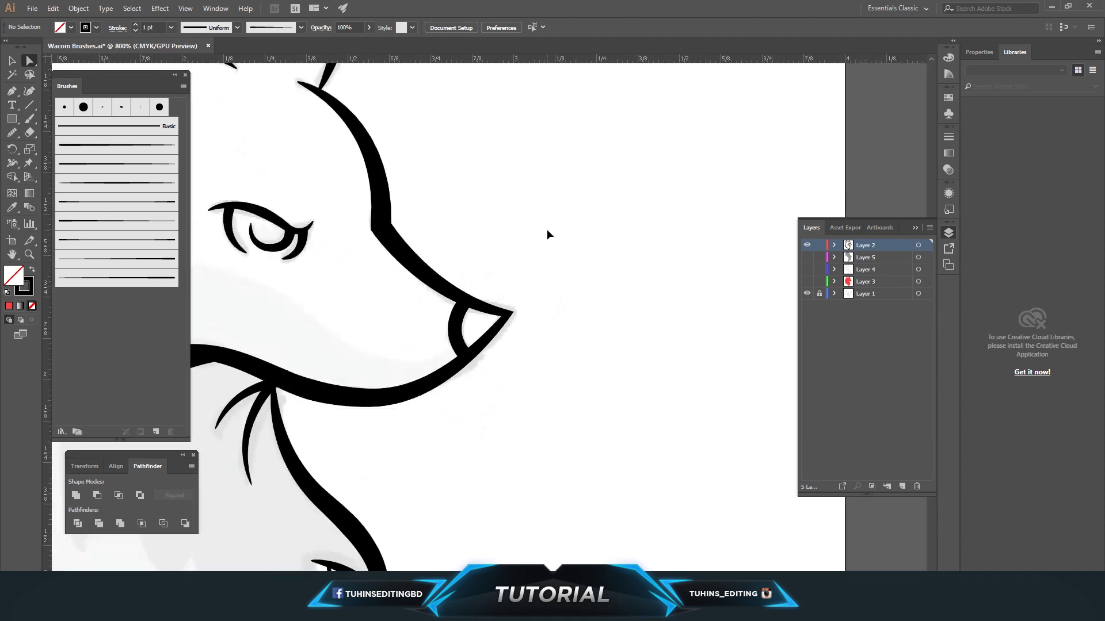
{"action": "key", "text": "ctrl+minus"}
{"action": "key", "text": "ctrl+minus"}
{"action": "key", "text": "ctrl+minus"}
- Save the fox drawing and create a new 2000 x 2000 px Web-Large document
{"action": "left_click", "coordinate": [33, 10]}
{"action": "left_click", "coordinate": [40, 98]}
{"action": "left_click", "coordinate": [33, 8]}
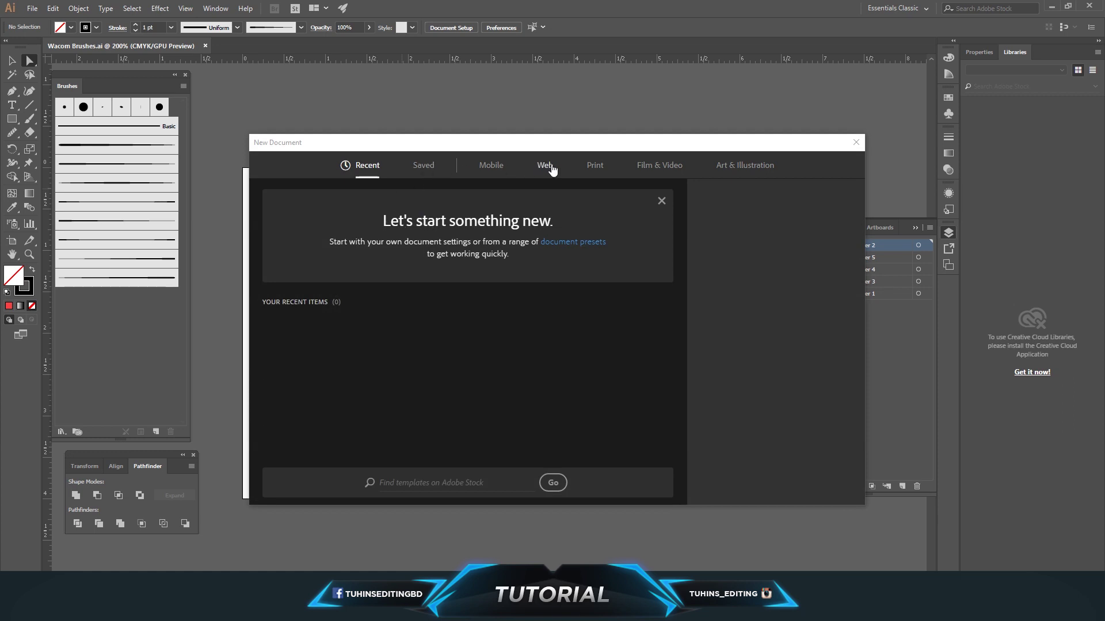
{"action": "left_click", "coordinate": [547, 167]}
{"action": "left_click", "coordinate": [415, 253]}
{"action": "type", "text": "2000"}
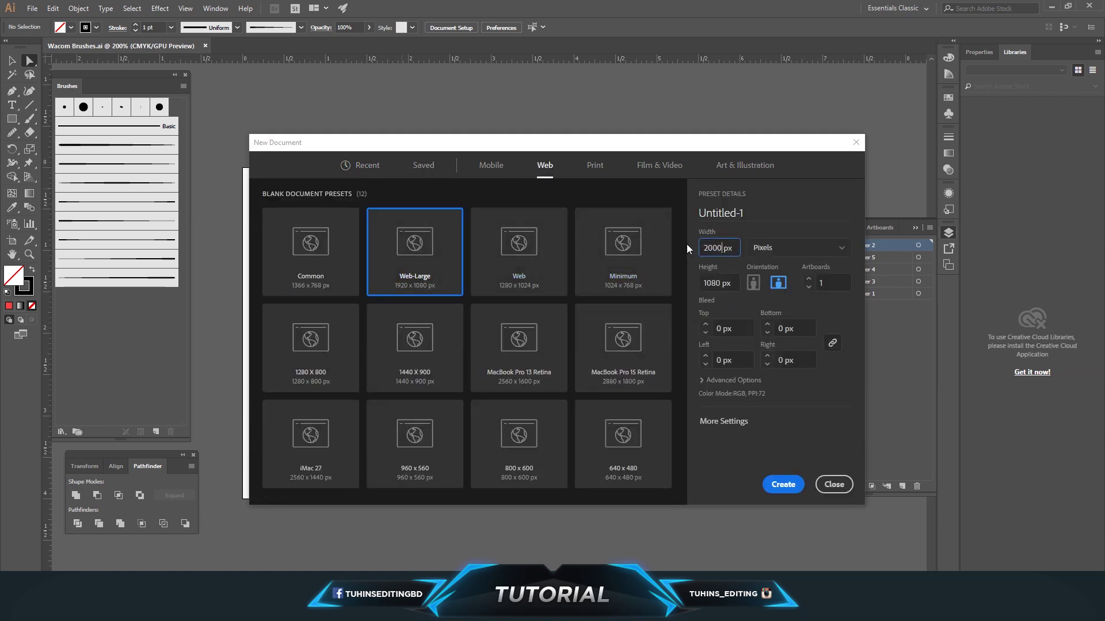
{"action": "double_click", "coordinate": [721, 279]}
{"action": "type", "text": "2000"}
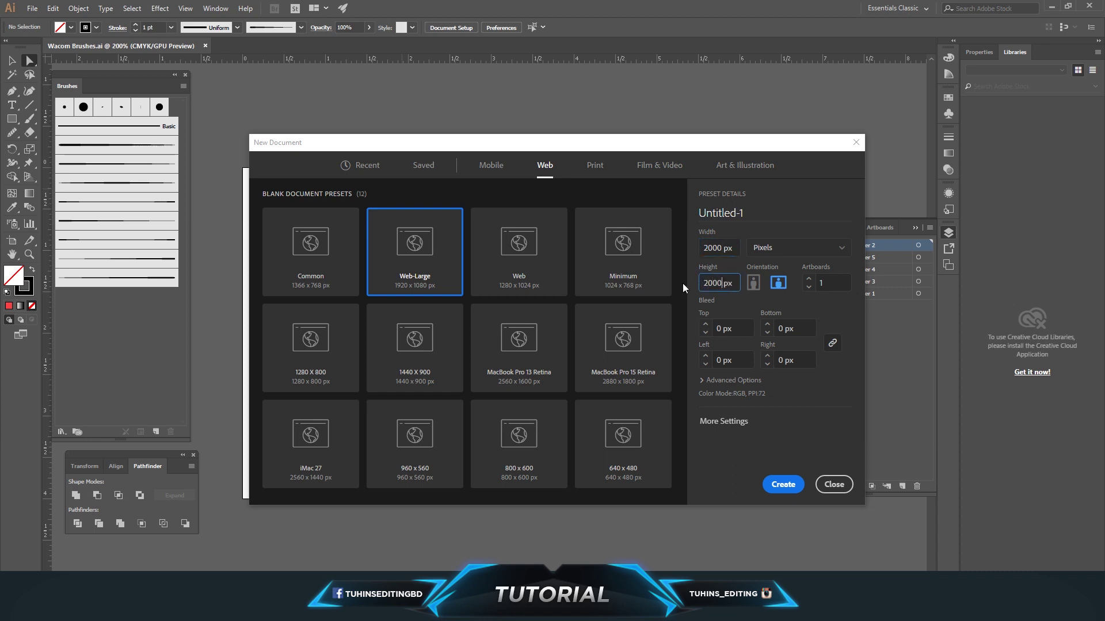
{"action": "key", "text": "Return"}
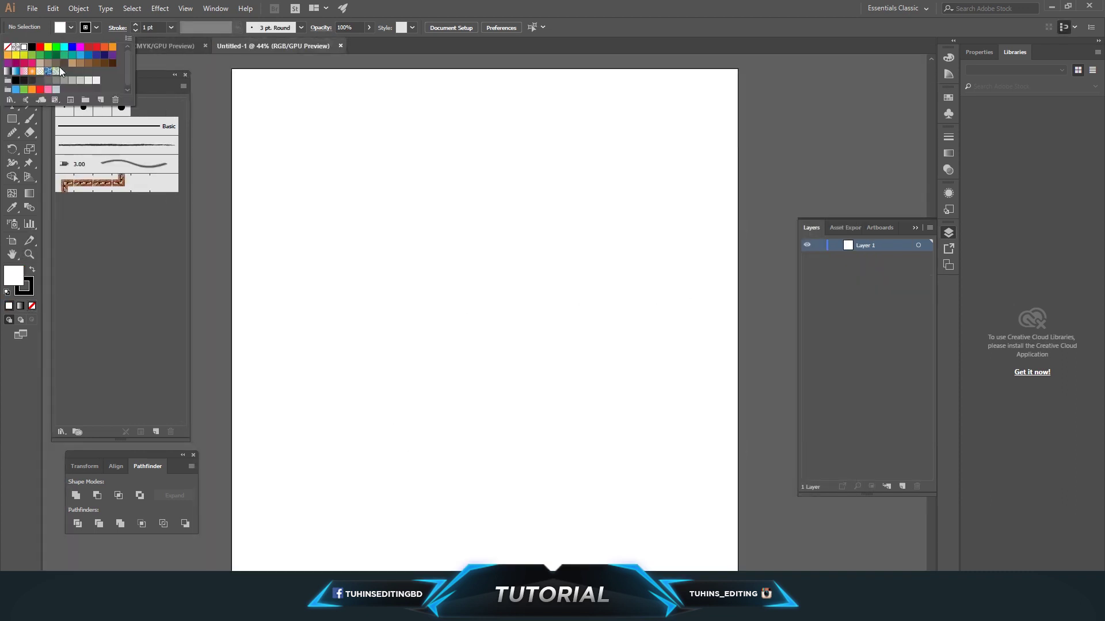
- Copy the whole fox artwork with all layers shown, then close the fox drawing
{"action": "left_click", "coordinate": [113, 47]}
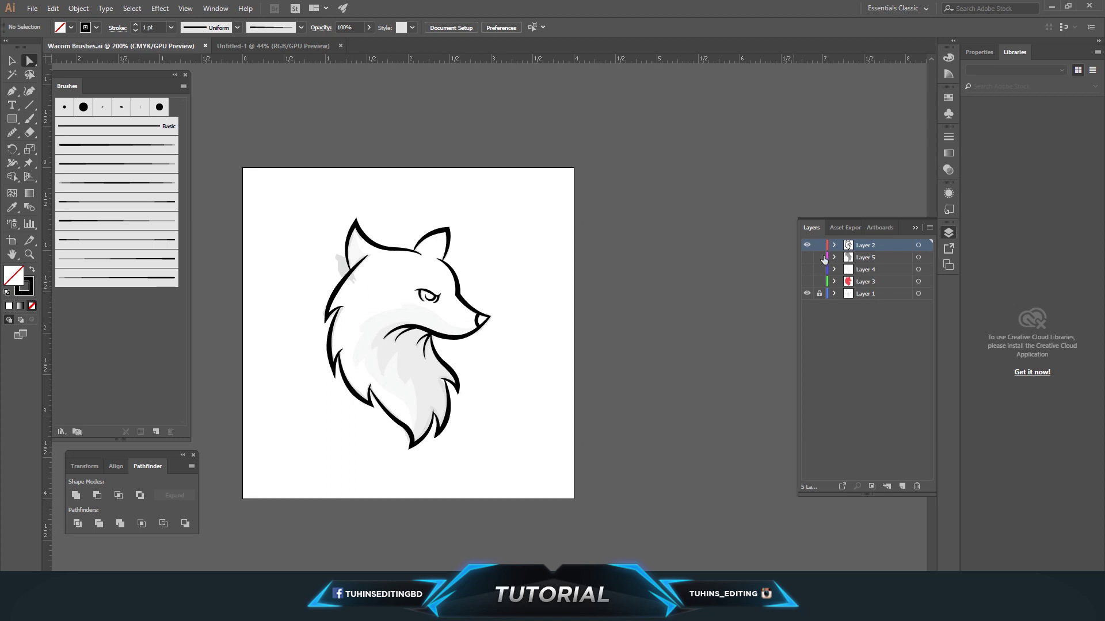
{"action": "left_click", "coordinate": [807, 267]}
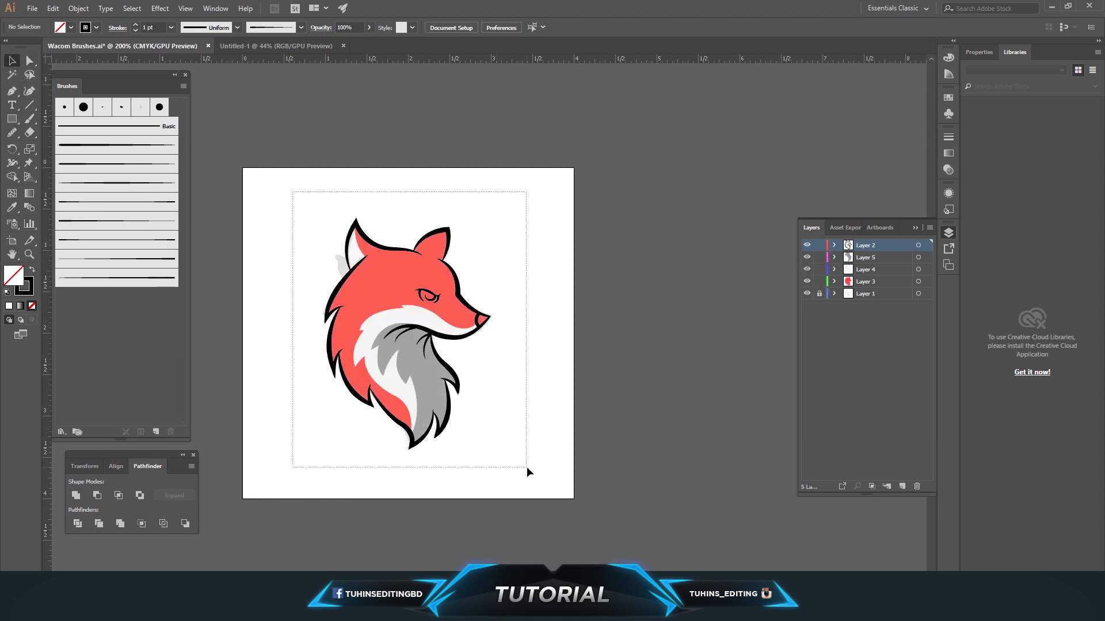
{"action": "left_click_drag", "start_coordinate": [292, 192], "coordinate": [526, 469]}
{"action": "key", "text": "a"}
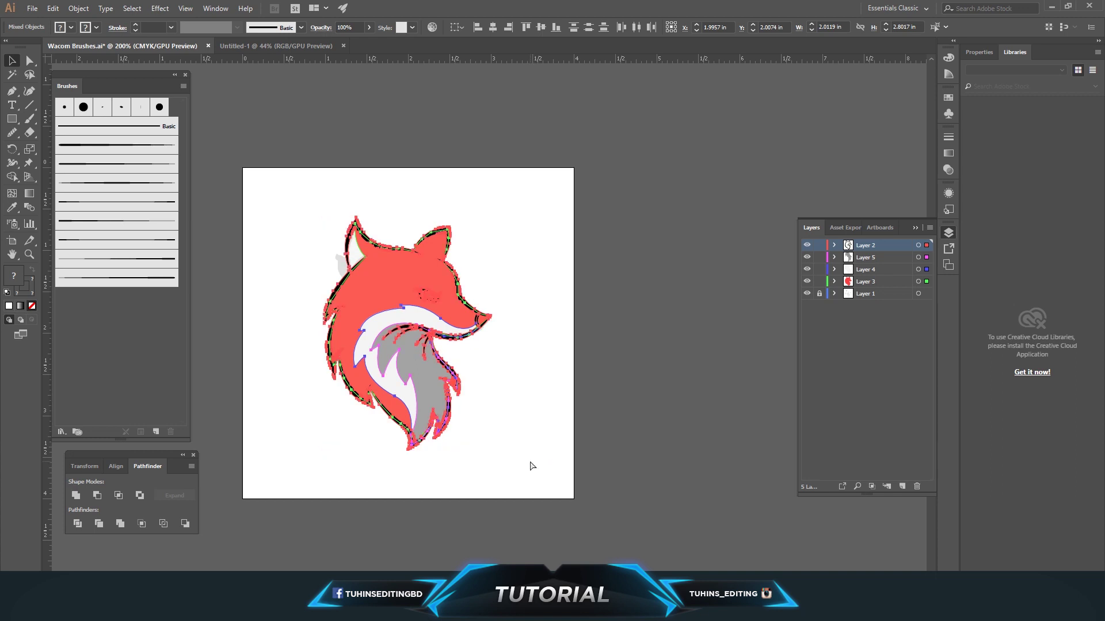
{"action": "left_click", "coordinate": [540, 346]}
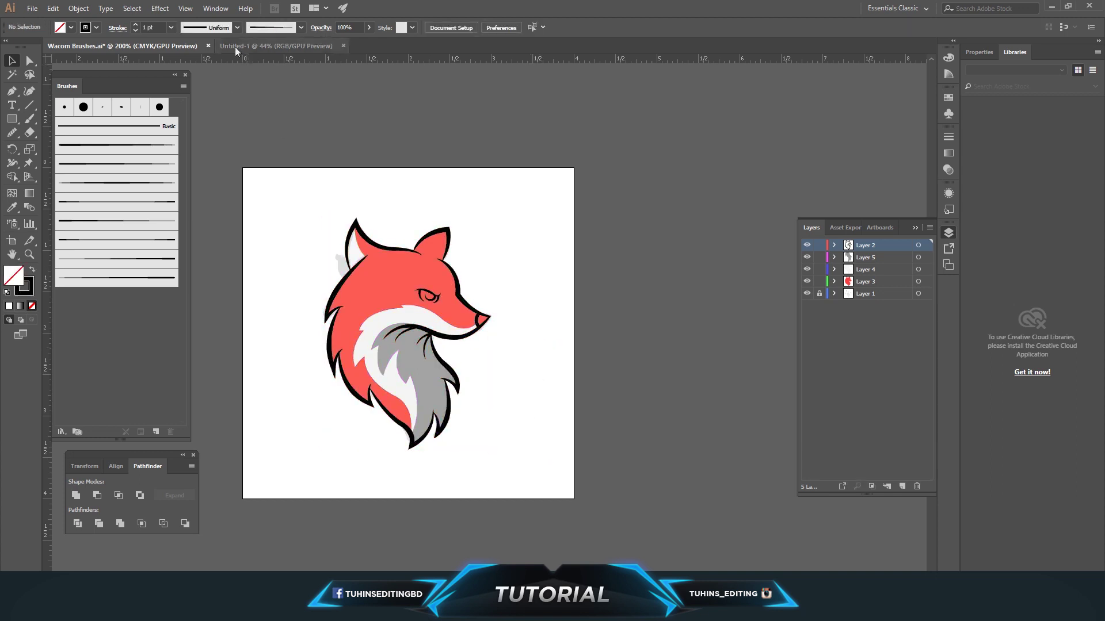
{"action": "left_click", "coordinate": [209, 46]}
{"action": "left_click", "coordinate": [555, 315]}
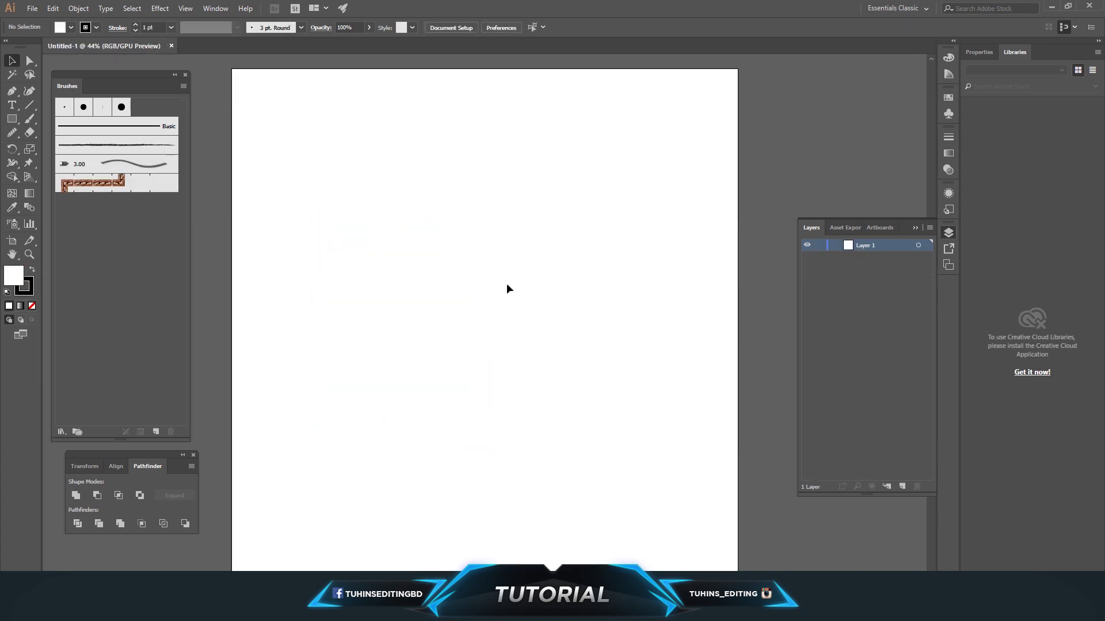
- Paste the fox onto a new layer above the locked background and enlarge it to fill the page
{"action": "left_click", "coordinate": [819, 245]}
{"action": "left_click", "coordinate": [902, 487]}
{"action": "key", "text": "ctrl+v"}
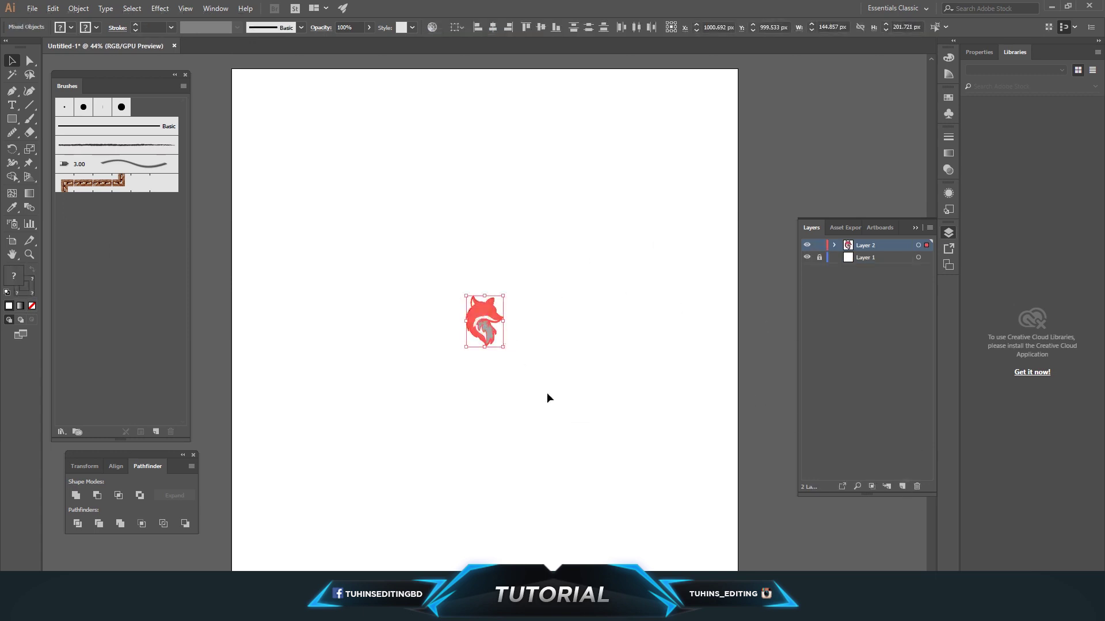
{"action": "left_click_drag", "start_coordinate": [504, 348], "coordinate": [608, 472]}
{"action": "left_click", "coordinate": [623, 351]}
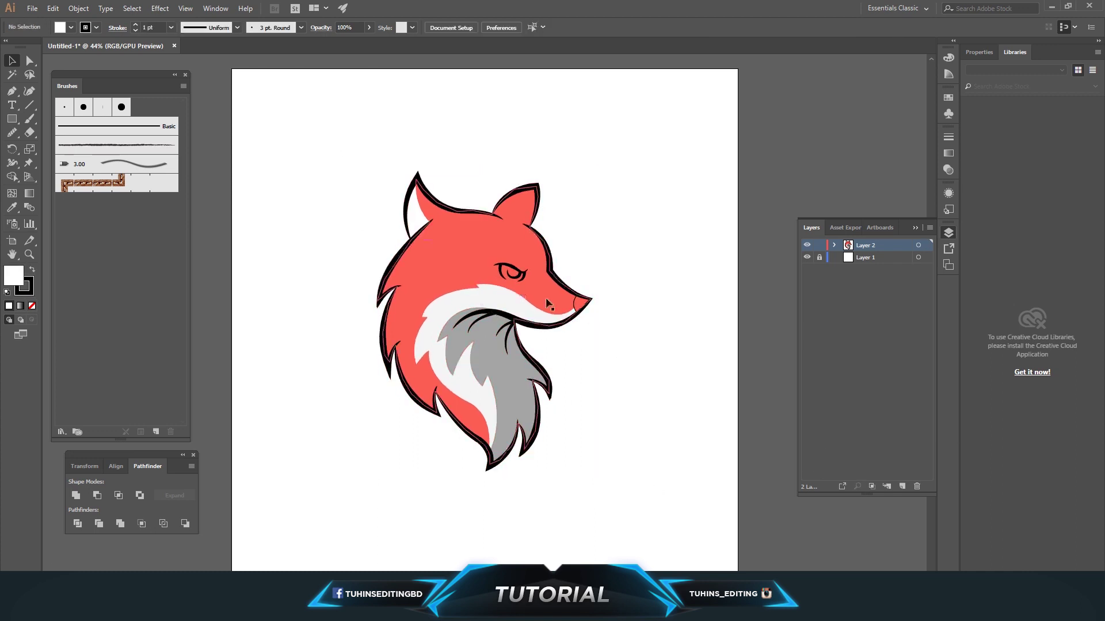
- Thicken the fox's nose line stroke and outline it into a filled shape
{"action": "left_click", "coordinate": [581, 306]}
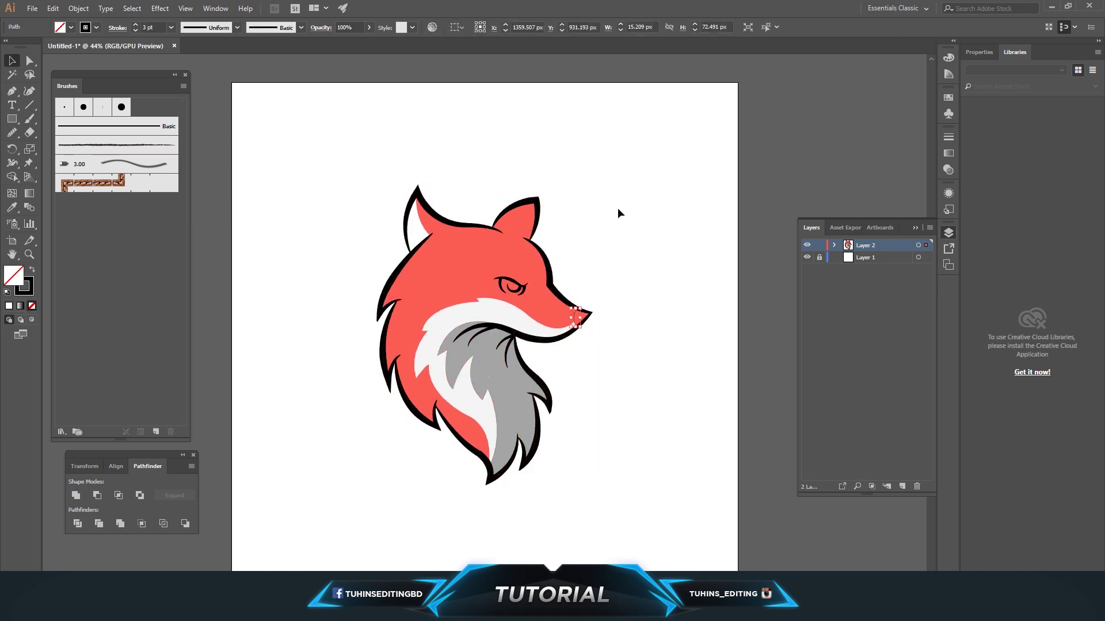
{"action": "key", "text": "ctrl+plus"}
{"action": "key", "text": "ctrl+plus"}
{"action": "key", "text": "ctrl+plus"}
{"action": "key", "text": "ctrl+plus"}
{"action": "key", "text": "ctrl+plus"}
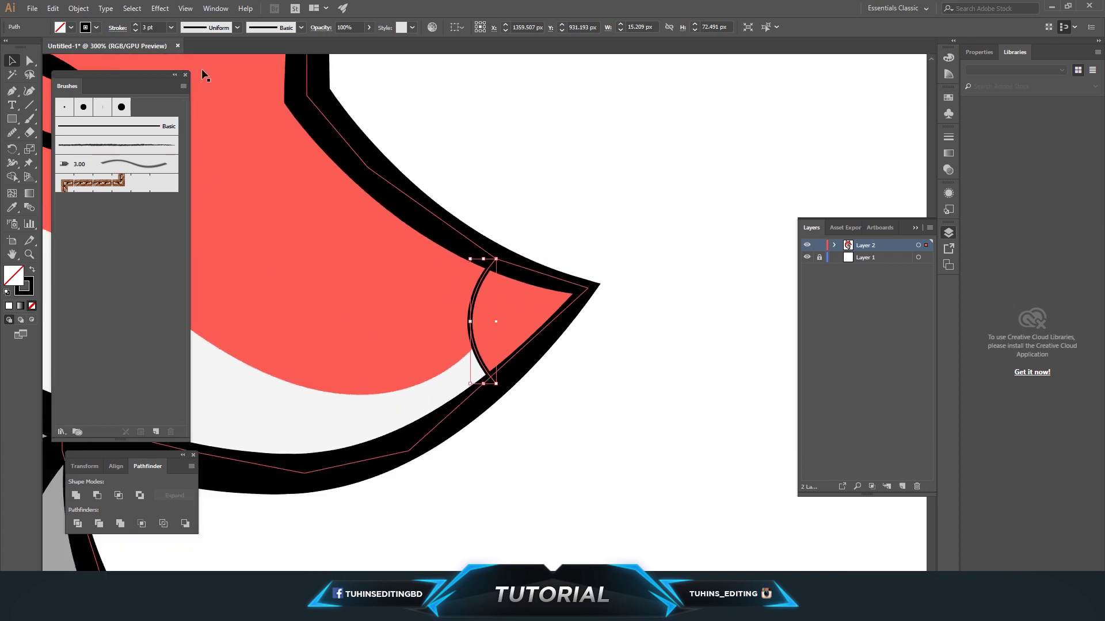
{"action": "key", "text": "Up"}
{"action": "key", "text": "Up"}
{"action": "key", "text": "Up"}
{"action": "key", "text": "Up"}
{"action": "key", "text": "Up"}
{"action": "key", "text": "Up"}
{"action": "key", "text": "Up"}
{"action": "key", "text": "Up"}
{"action": "key", "text": "Up"}
{"action": "key", "text": "Up"}
{"action": "left_click", "coordinate": [574, 197]}
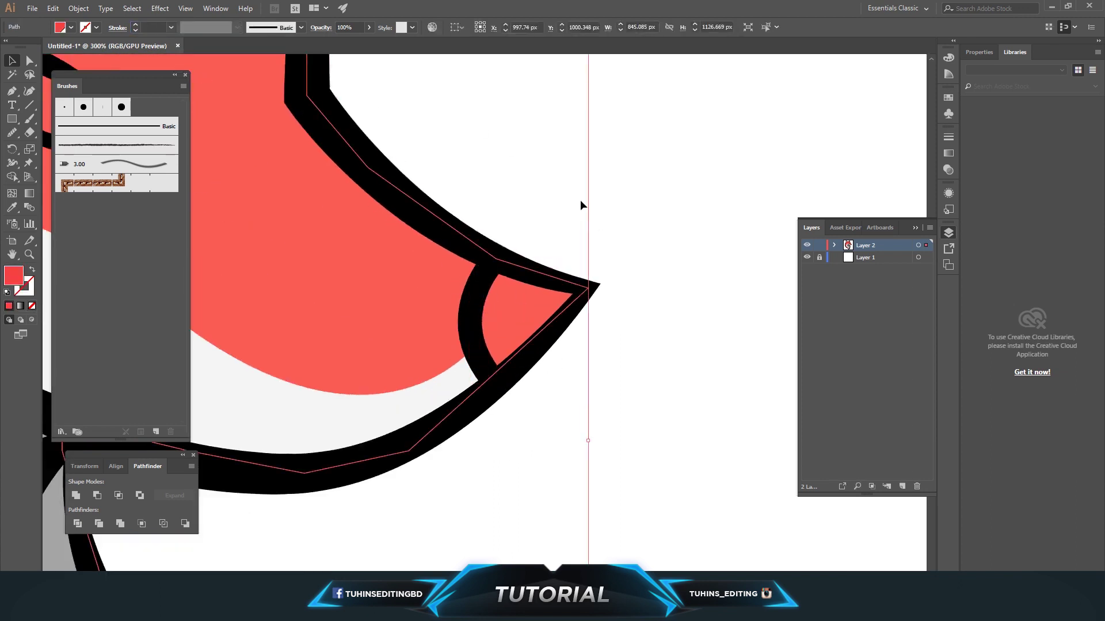
{"action": "left_click", "coordinate": [469, 314]}
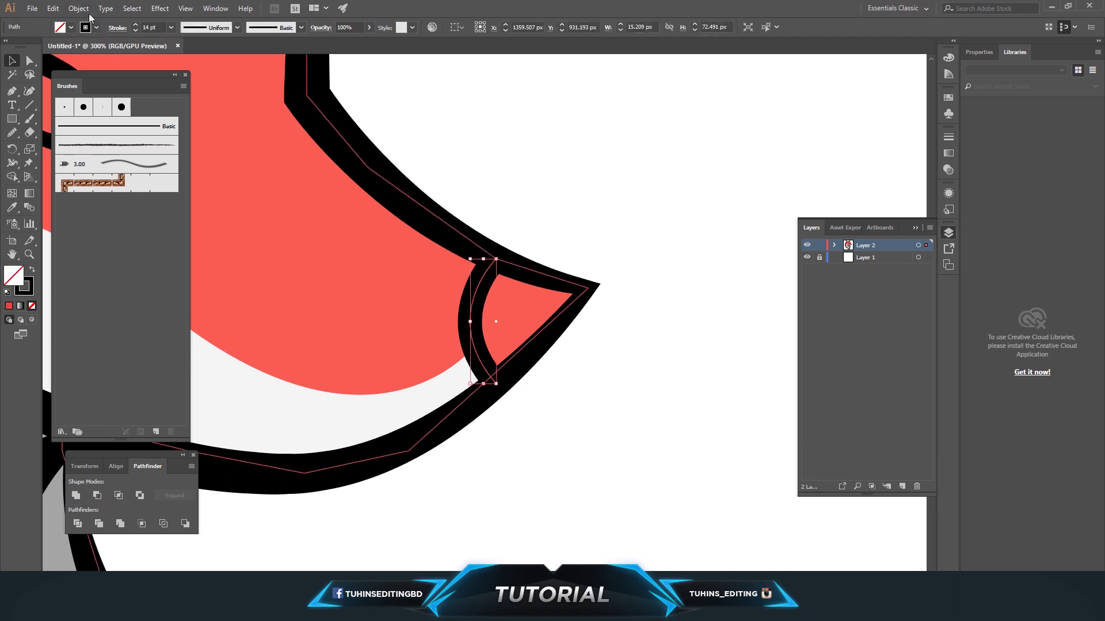
{"action": "left_click", "coordinate": [78, 8]}
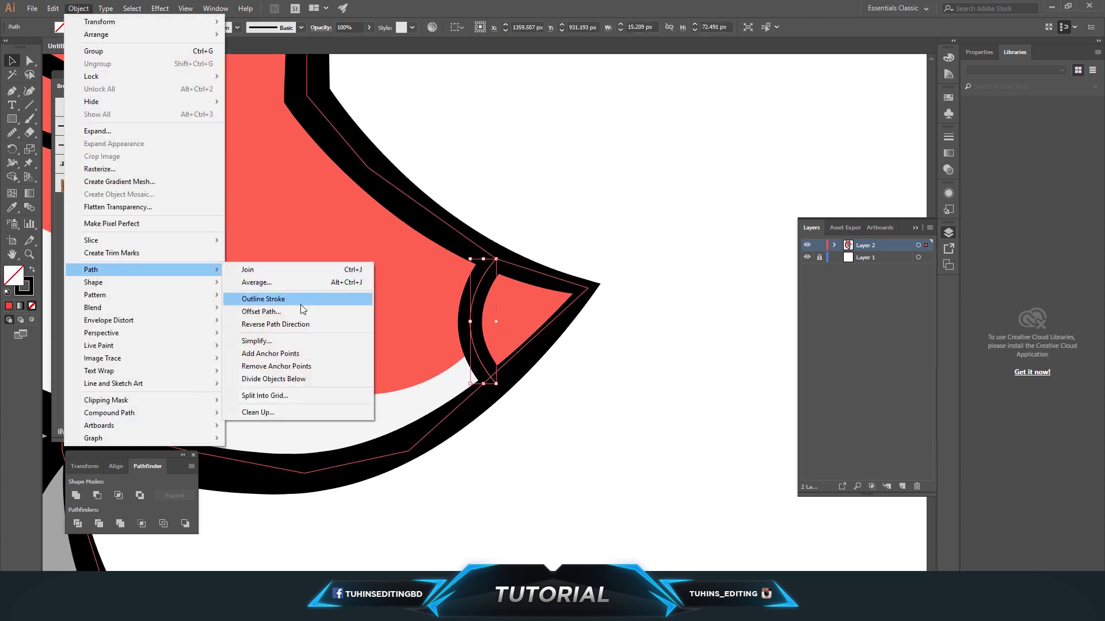
{"action": "left_click", "coordinate": [300, 301]}
{"action": "left_click", "coordinate": [616, 204]}
{"action": "key", "text": "ctrl+minus"}
{"action": "key", "text": "ctrl+minus"}
{"action": "key", "text": "ctrl+minus"}
{"action": "key", "text": "ctrl+minus"}
{"action": "key", "text": "ctrl+minus"}
{"action": "key", "text": "ctrl+minus"}
{"action": "key", "text": "p"}
{"action": "key", "text": "v"}
- Save the document as Fox Mascot 1.ai and recentre the fox at 100% zoom
{"action": "left_click", "coordinate": [32, 8]}
{"action": "left_click", "coordinate": [61, 106]}
{"action": "type", "text": "Fox Mascot 1"}
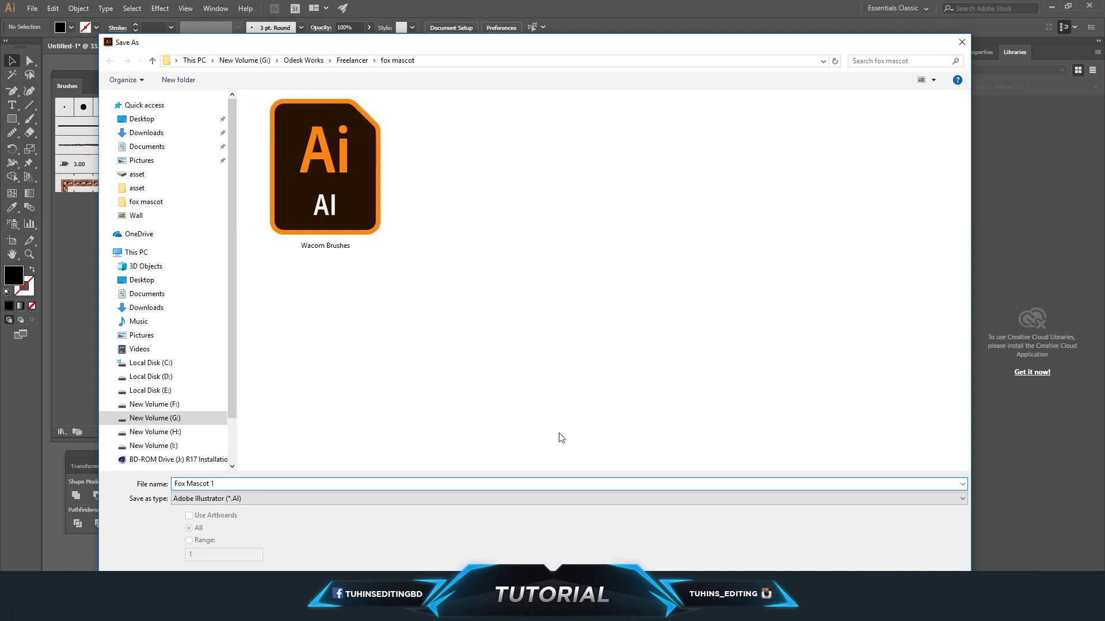
{"action": "key", "text": "Return"}
{"action": "left_click", "coordinate": [593, 459]}
{"action": "key", "text": "space"}
{"action": "mouse_move", "coordinate": [402, 352]}
{"action": "left_mouse_down"}
{"action": "mouse_move", "coordinate": [477, 343]}
{"action": "mouse_move", "coordinate": [474, 403]}
{"action": "left_mouse_up"}
{"action": "key", "text": "ctrl+1"}
{"action": "left_click", "coordinate": [30, 61]}
{"action": "left_click", "coordinate": [477, 252]}
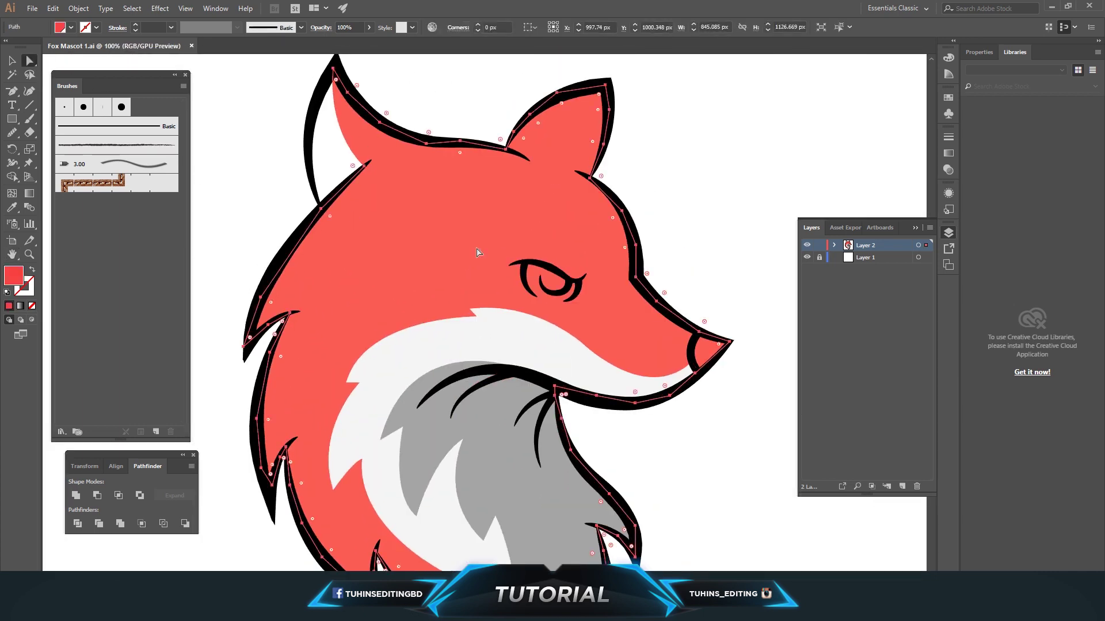
- Fill the fox head with a linear gradient from dark red to orange
{"action": "left_click", "coordinate": [20, 306]}
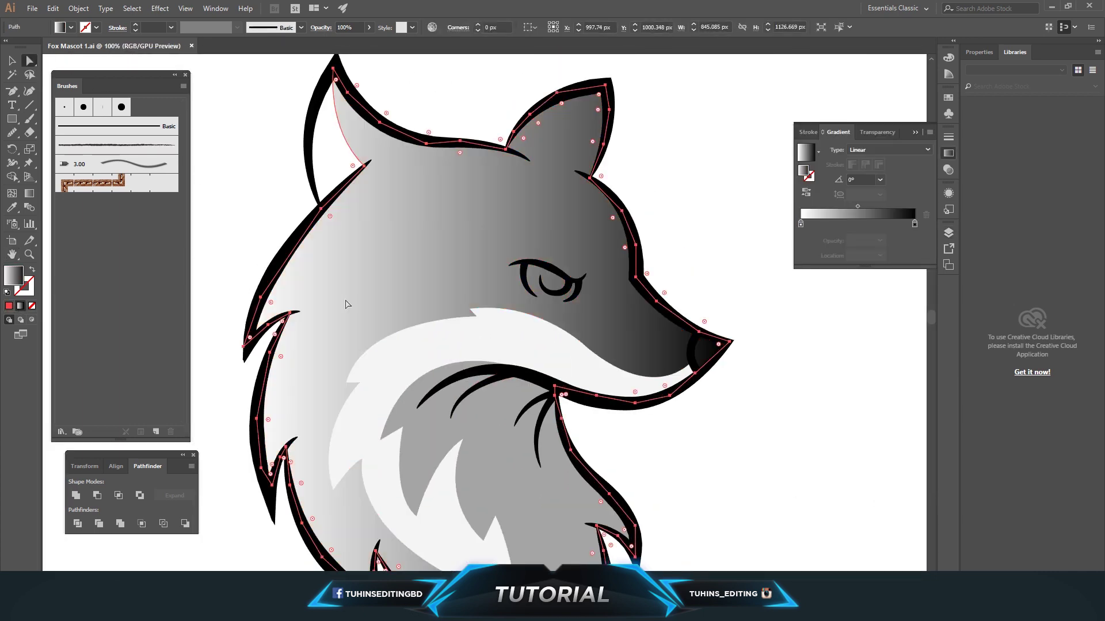
{"action": "double_click", "coordinate": [801, 223]}
{"action": "left_click", "coordinate": [765, 286]}
{"action": "left_click", "coordinate": [845, 261]}
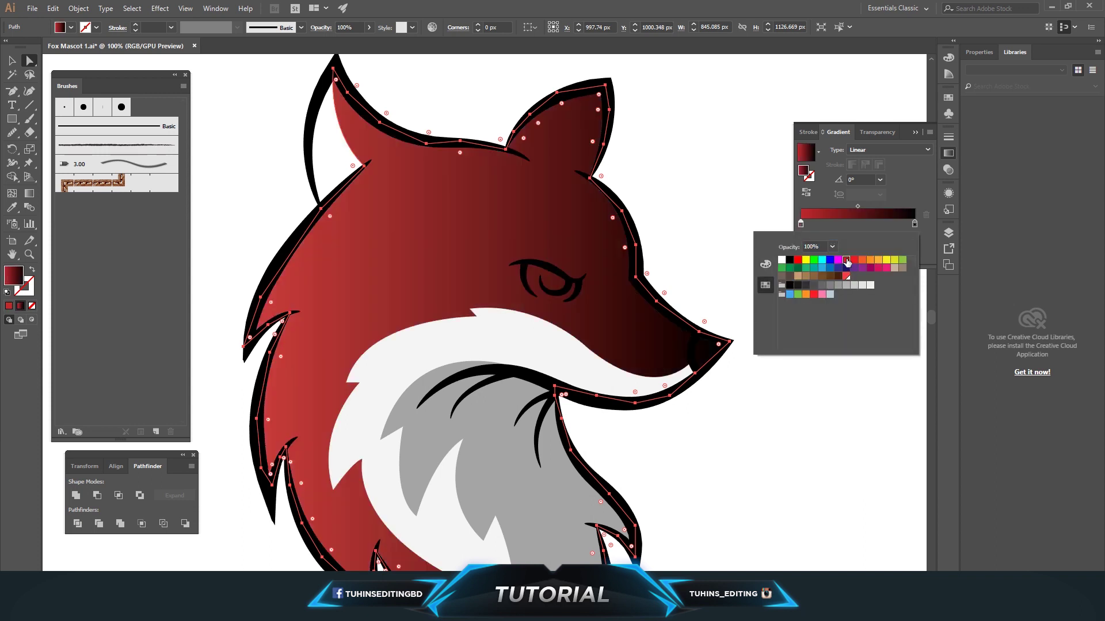
{"action": "left_click", "coordinate": [889, 233]}
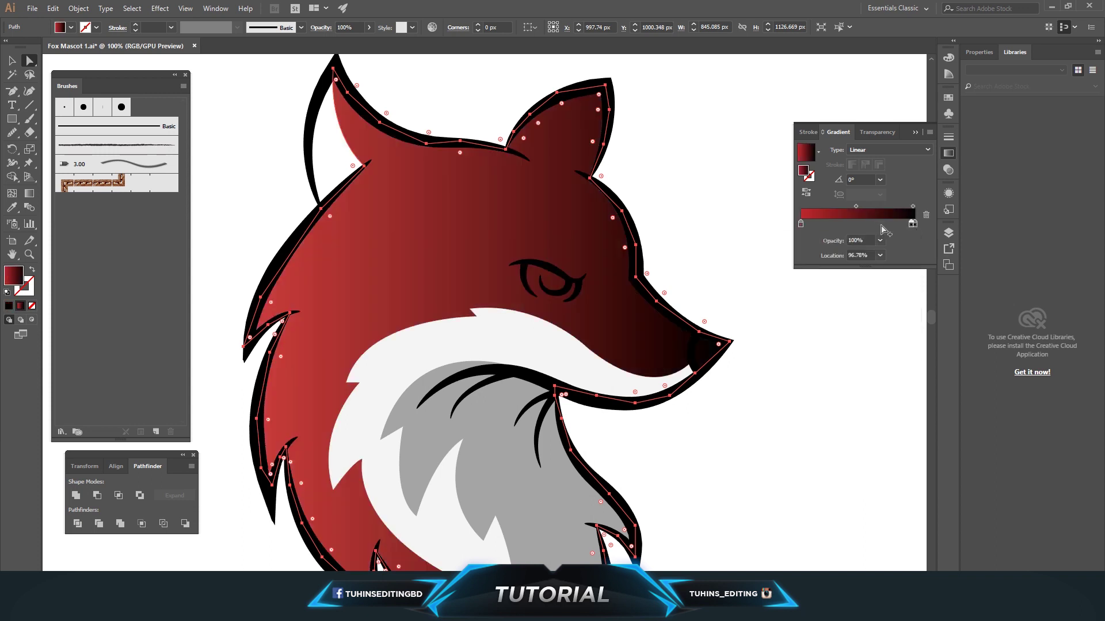
{"action": "double_click", "coordinate": [801, 223]}
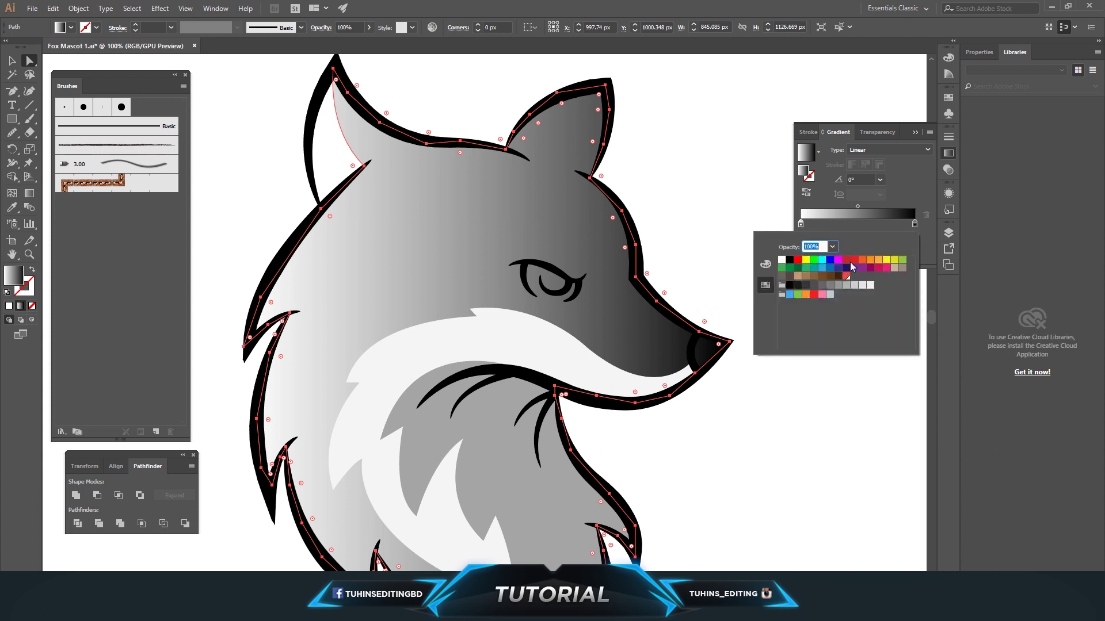
{"action": "left_click", "coordinate": [846, 260]}
{"action": "double_click", "coordinate": [915, 226]}
{"action": "left_click", "coordinate": [862, 260]}
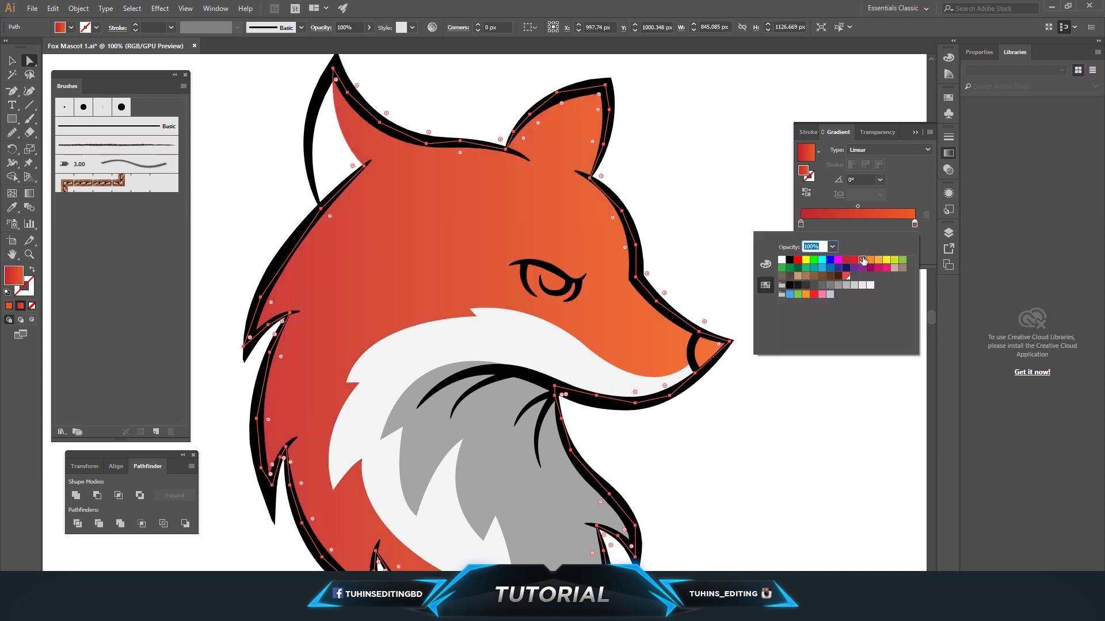
- Zoom in on the fox's nose and inspect the ring inside its tip
{"action": "left_click", "coordinate": [741, 232]}
{"action": "key", "text": "ctrl+minus"}
{"action": "key", "text": "ctrl+minus"}
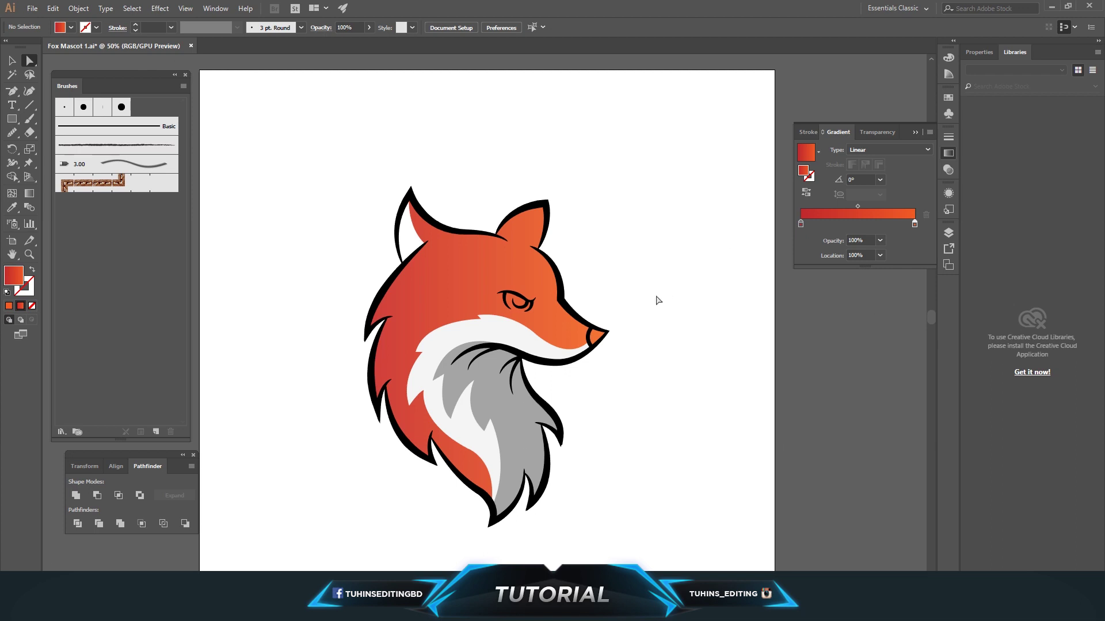
{"action": "left_click_drag", "start_coordinate": [660, 387], "coordinate": [559, 353]}
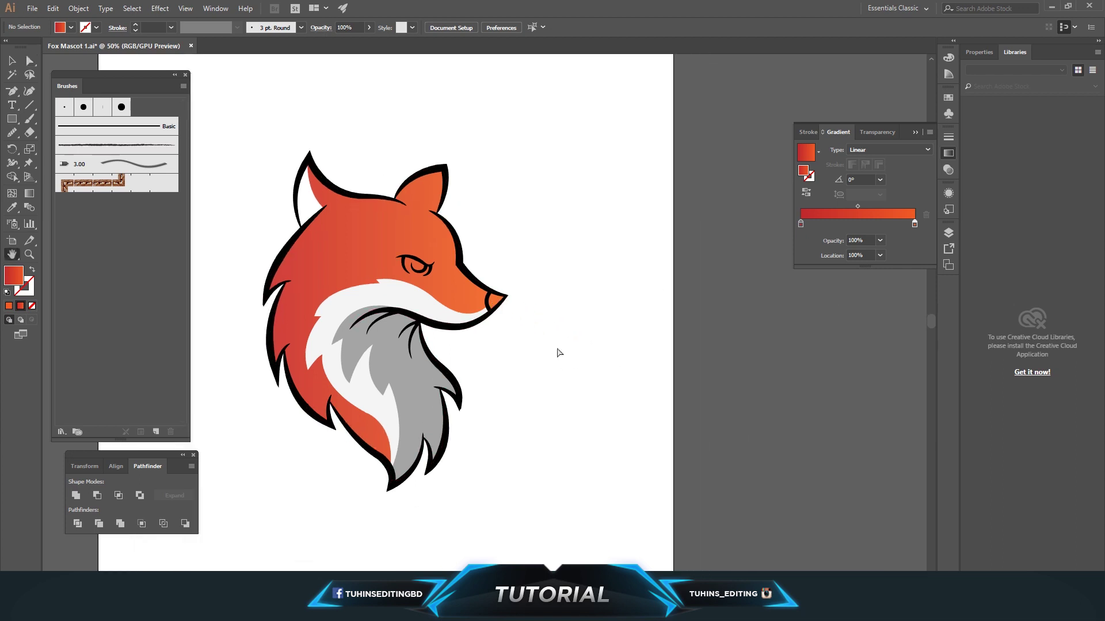
{"action": "scroll", "coordinate": [557, 352], "scroll_direction": "up", "scroll_amount": 3}
{"action": "scroll", "coordinate": [557, 348], "scroll_direction": "up", "scroll_amount": 3}
{"action": "left_click", "coordinate": [29, 60]}
{"action": "left_click", "coordinate": [505, 247]}
{"action": "left_click", "coordinate": [645, 297]}
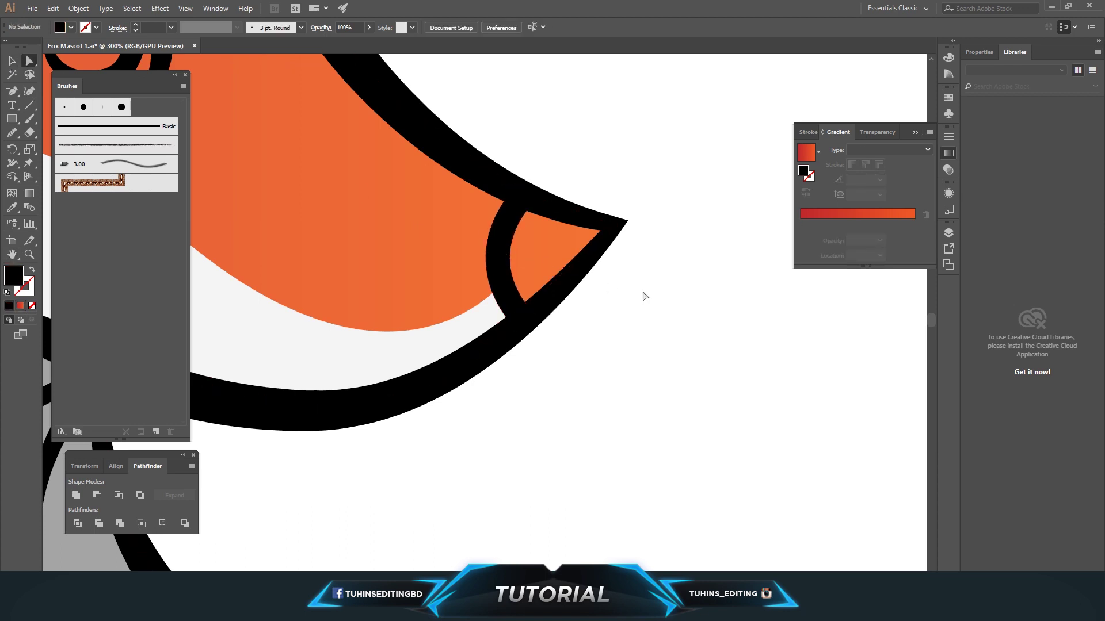
{"action": "scroll", "coordinate": [645, 296], "scroll_direction": "up", "scroll_amount": 1}
{"action": "left_click_drag", "start_coordinate": [12, 91], "coordinate": [78, 111]}
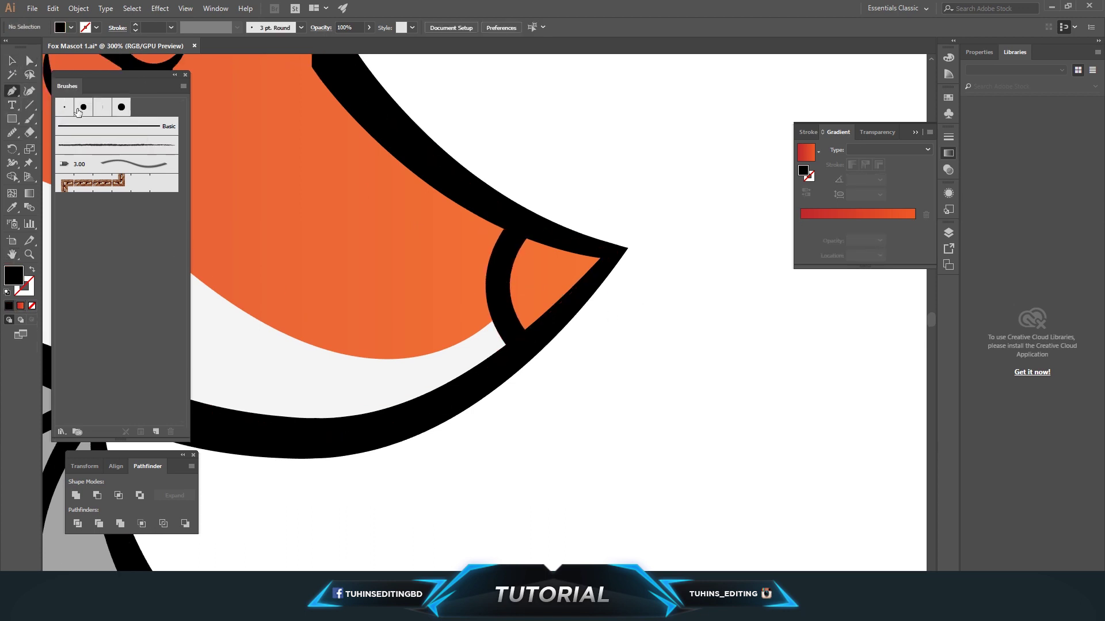
- Draw a closed Pen shape tracing the inside of the nose ring to fill the nose tip black
{"action": "left_click", "coordinate": [514, 219]}
{"action": "left_click", "coordinate": [615, 252]}
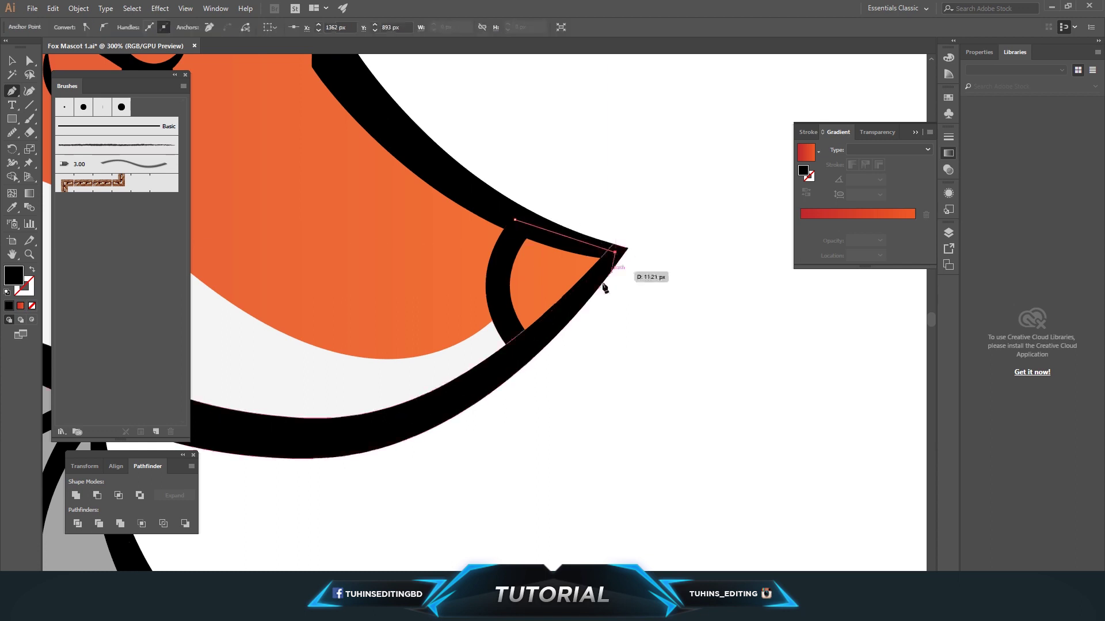
{"action": "left_click", "coordinate": [523, 348]}
{"action": "left_click", "coordinate": [494, 304]}
{"action": "left_click", "coordinate": [499, 273]}
{"action": "left_click", "coordinate": [504, 237]}
{"action": "left_click", "coordinate": [514, 219]}
{"action": "key", "text": "a"}
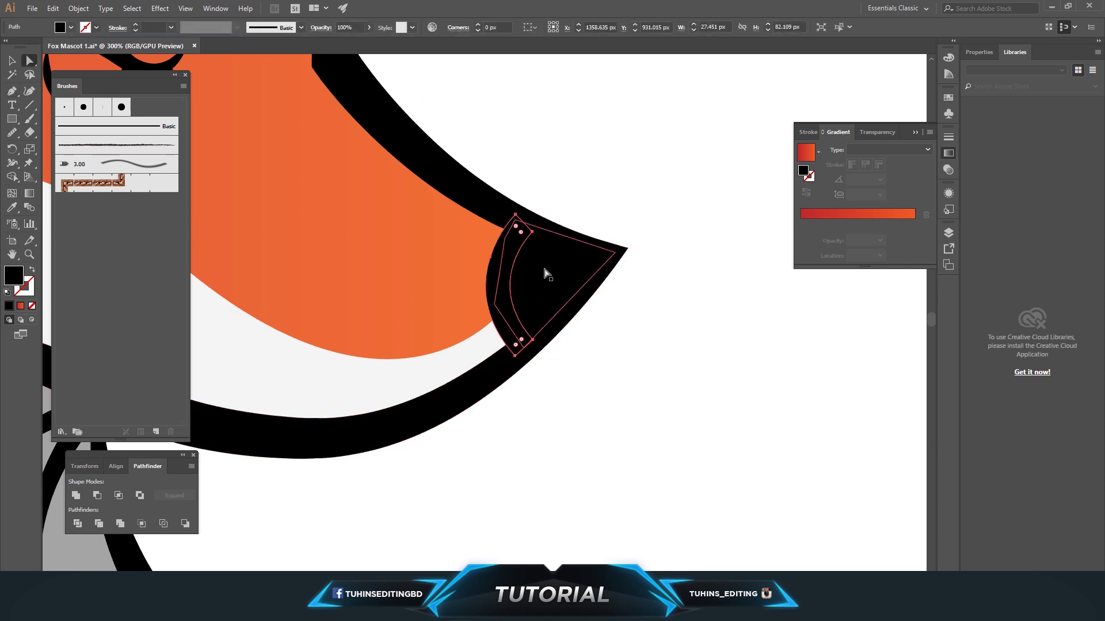
{"action": "left_click", "coordinate": [571, 409]}
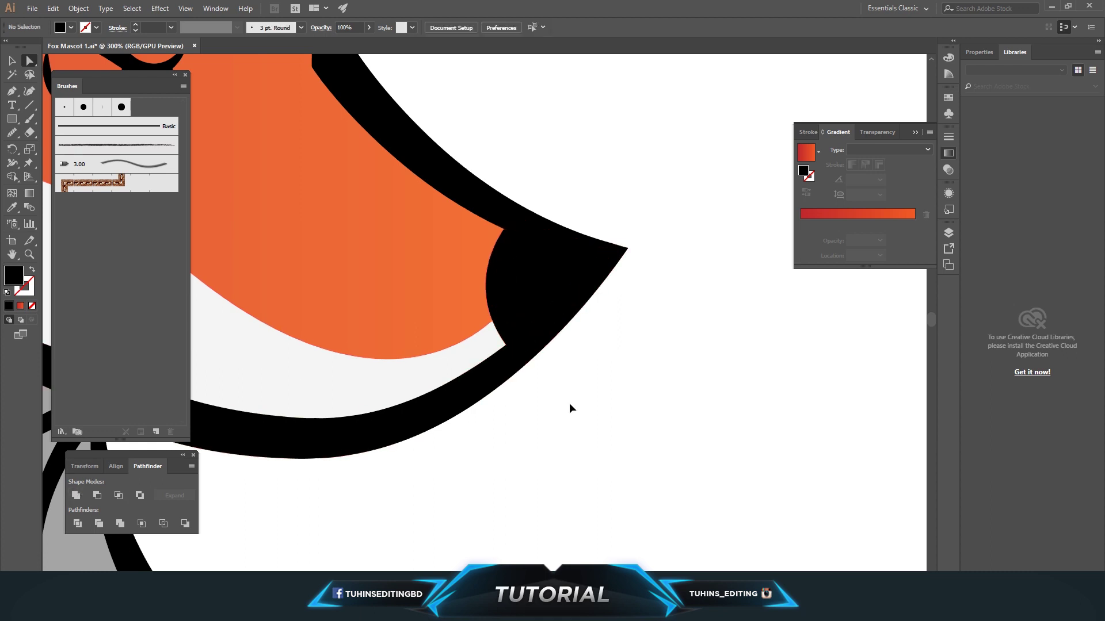
- Shade the neck fur with a light-grey to darker-grey gradient
{"action": "key", "text": "ctrl+0"}
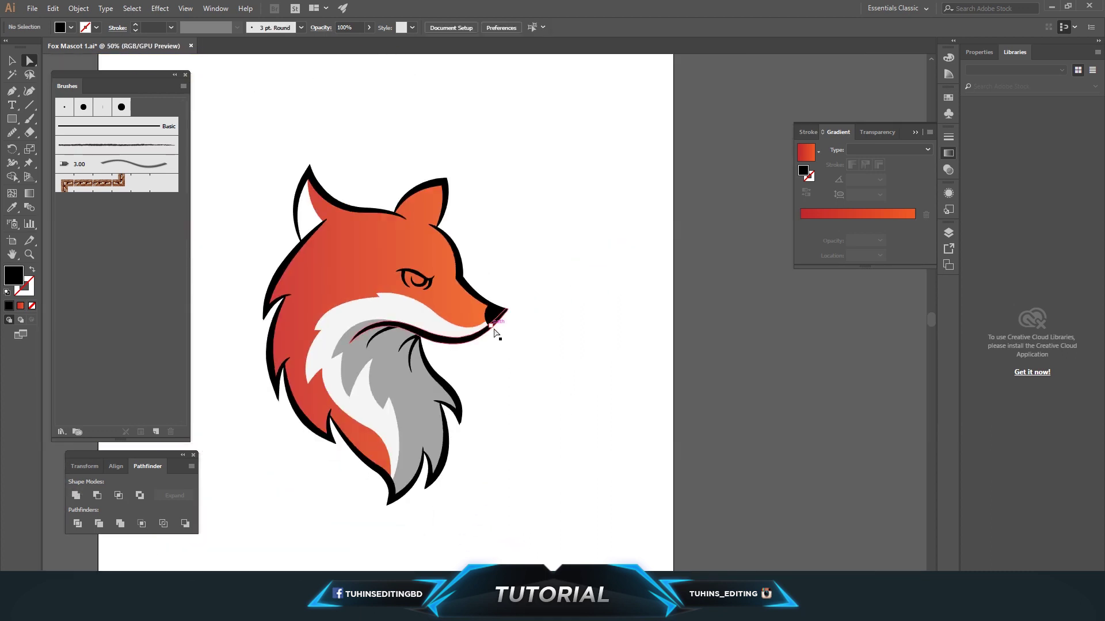
{"action": "scroll", "coordinate": [493, 333], "scroll_direction": "down", "scroll_amount": 1}
{"action": "left_click", "coordinate": [354, 323]}
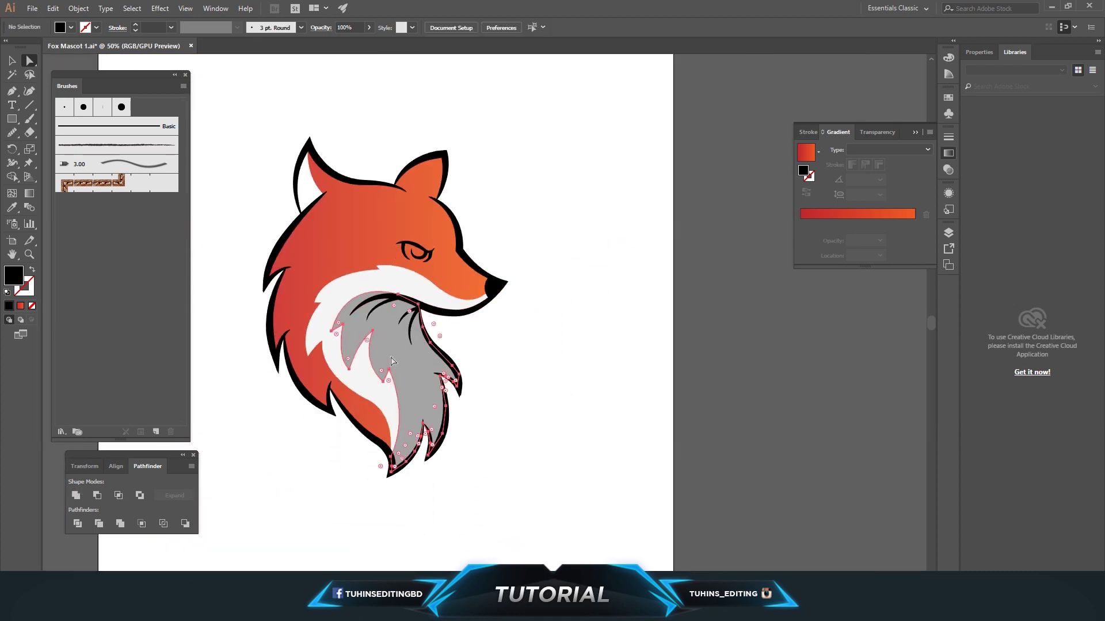
{"action": "left_click", "coordinate": [20, 305]}
{"action": "double_click", "coordinate": [801, 224]}
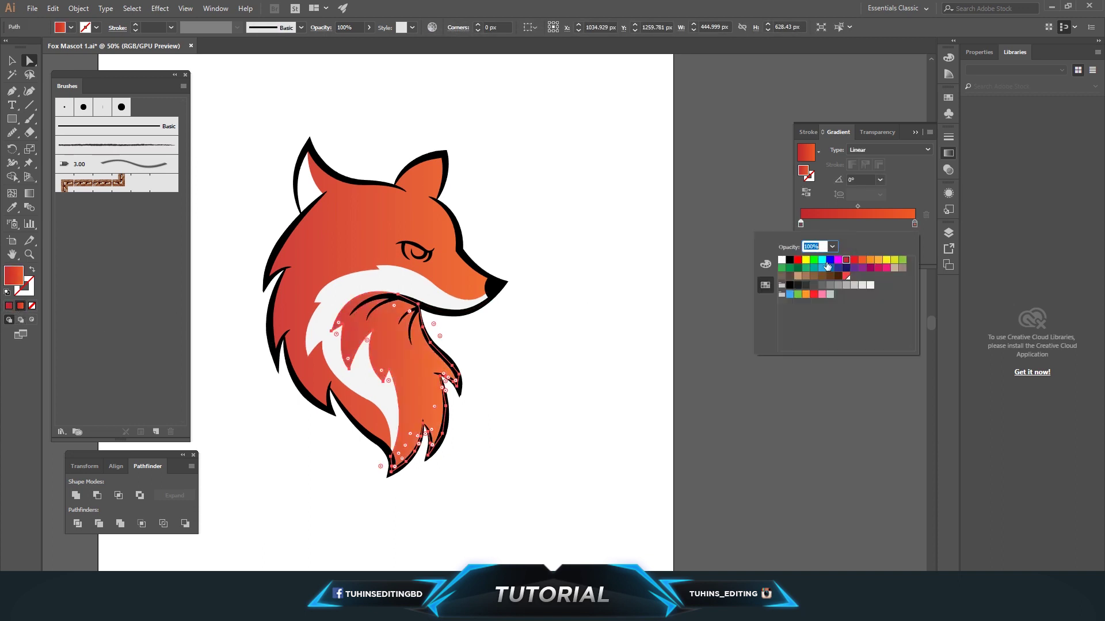
{"action": "left_click", "coordinate": [839, 285]}
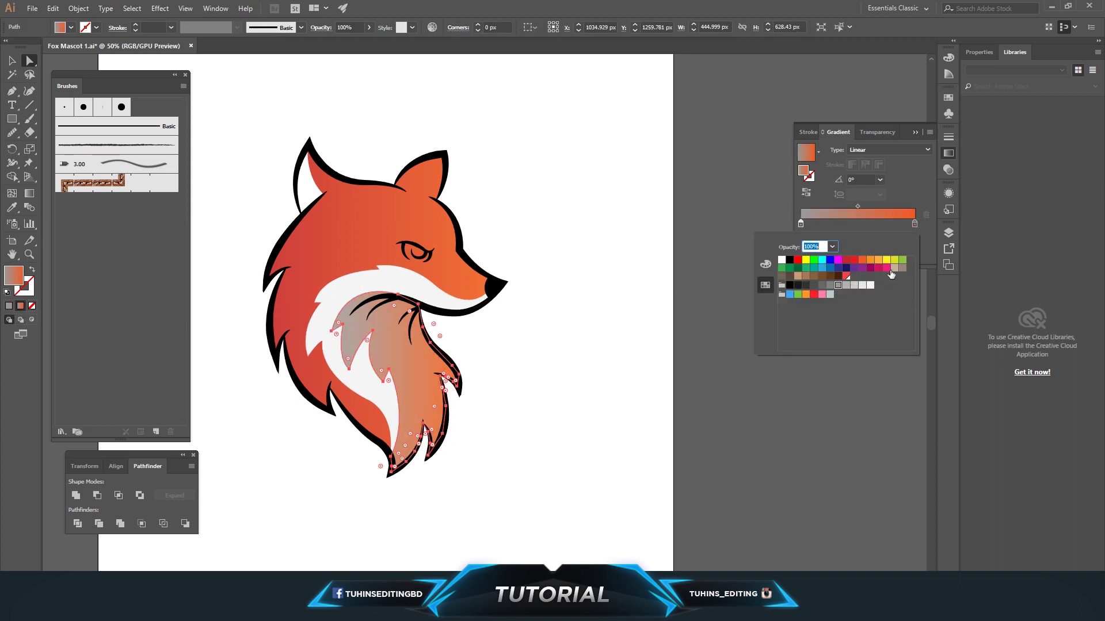
{"action": "double_click", "coordinate": [914, 224]}
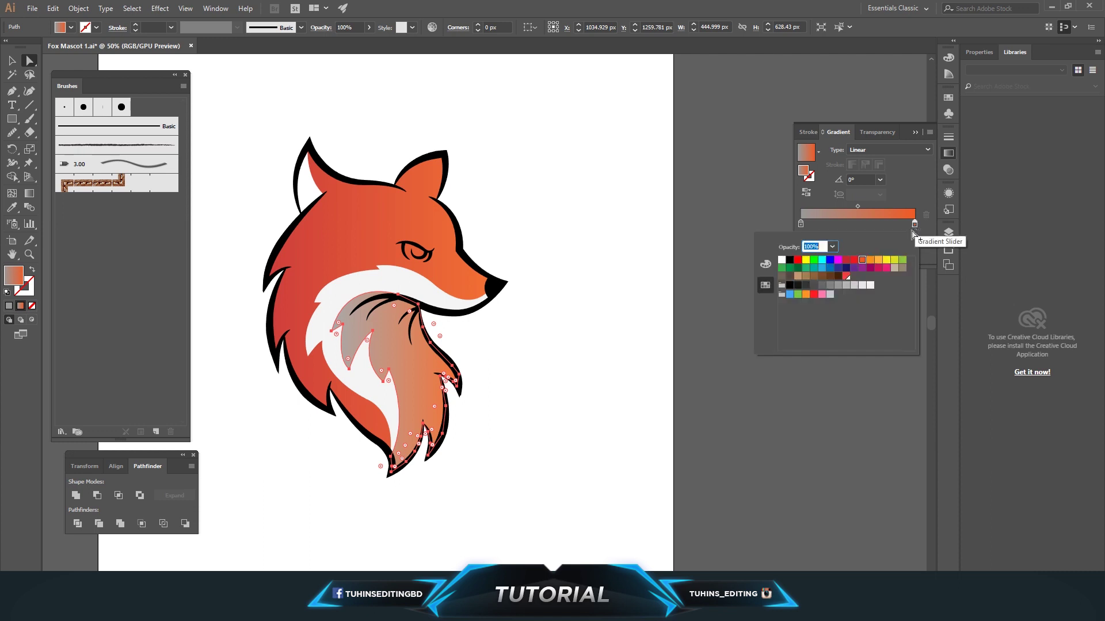
{"action": "left_click", "coordinate": [821, 285]}
{"action": "left_click", "coordinate": [570, 298]}
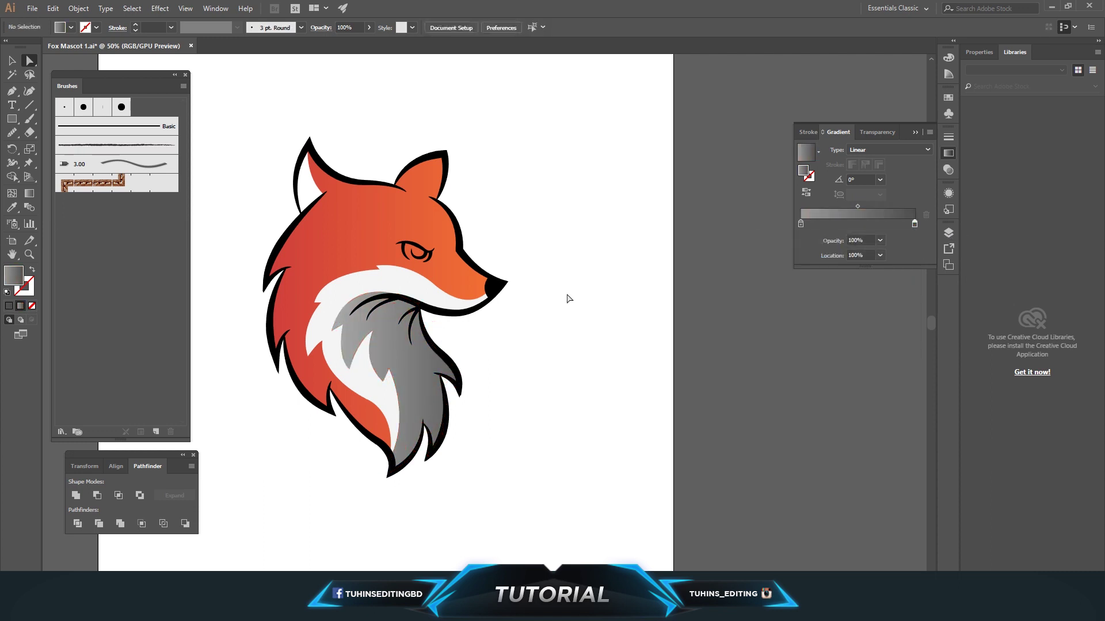
- Recentre the view on the fox, save the document, and expand the fox layer's contents
{"action": "scroll", "coordinate": [567, 298], "scroll_direction": "up", "scroll_amount": 2}
{"action": "key", "text": "ctrl+minus"}
{"action": "key", "text": "ctrl+plus"}
{"action": "key", "text": "ctrl+plus"}
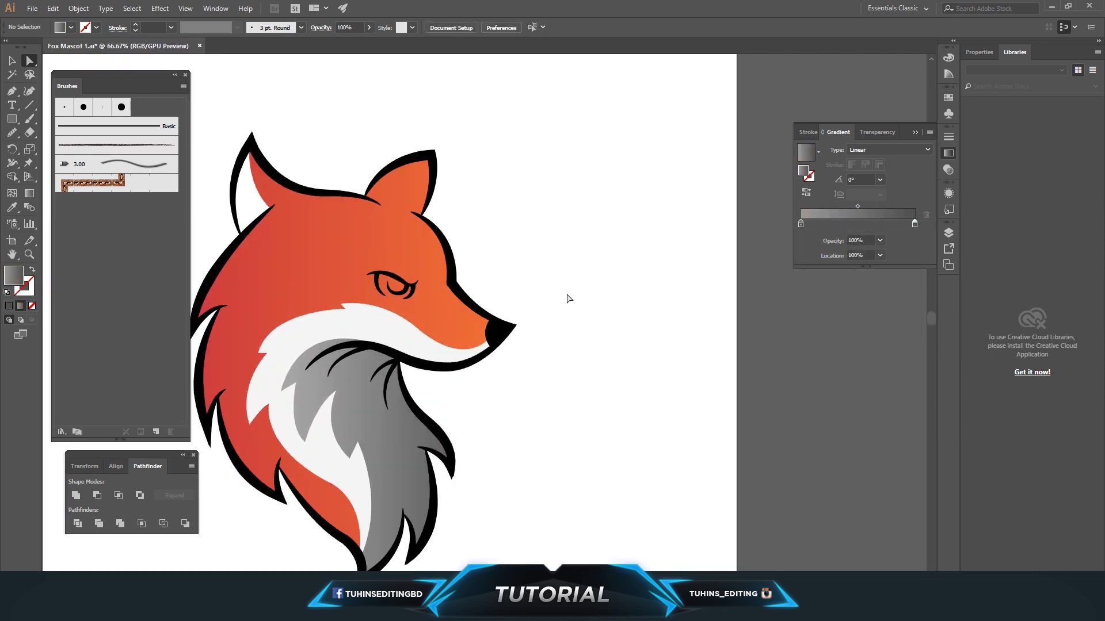
{"action": "key", "text": "ctrl+plus"}
{"action": "left_click_drag", "start_coordinate": [515, 332], "coordinate": [504, 370]}
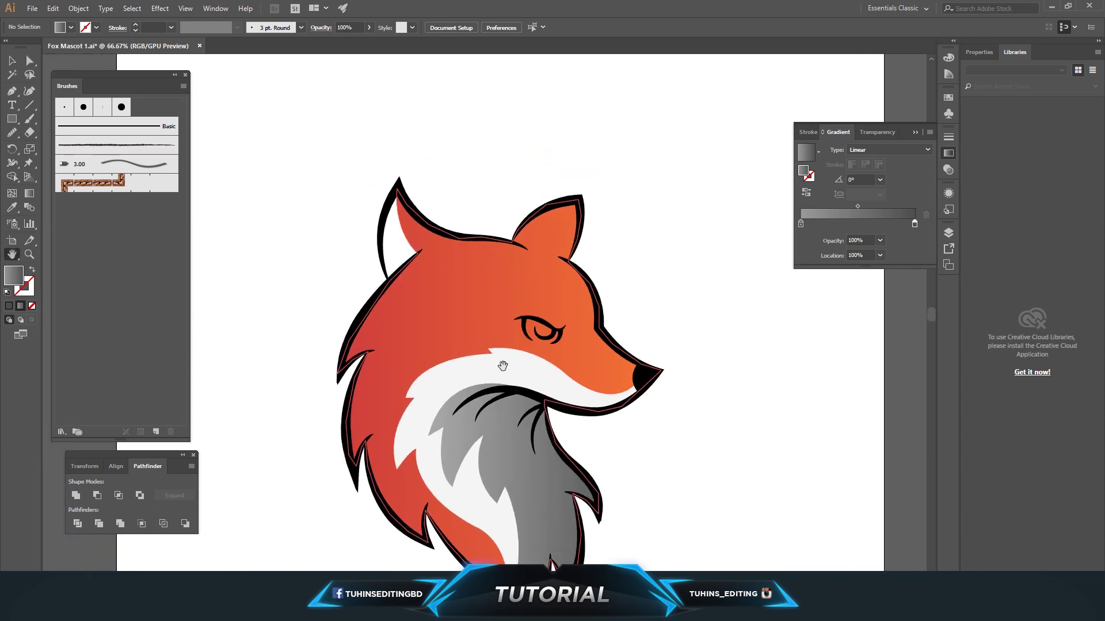
{"action": "left_click_drag", "start_coordinate": [639, 268], "coordinate": [579, 304]}
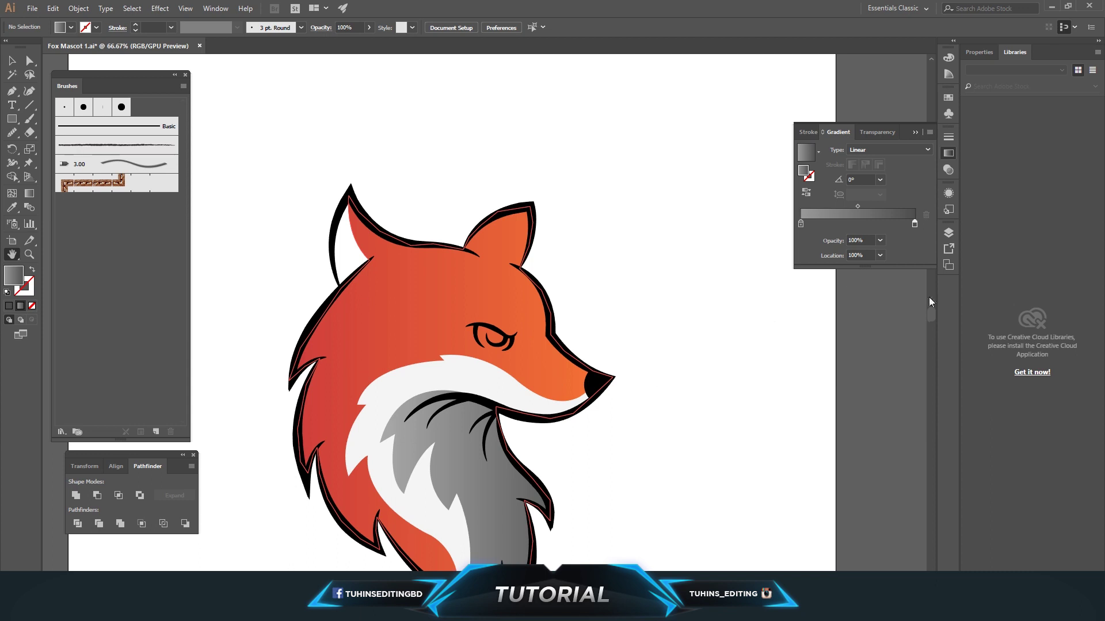
{"action": "left_click", "coordinate": [948, 233]}
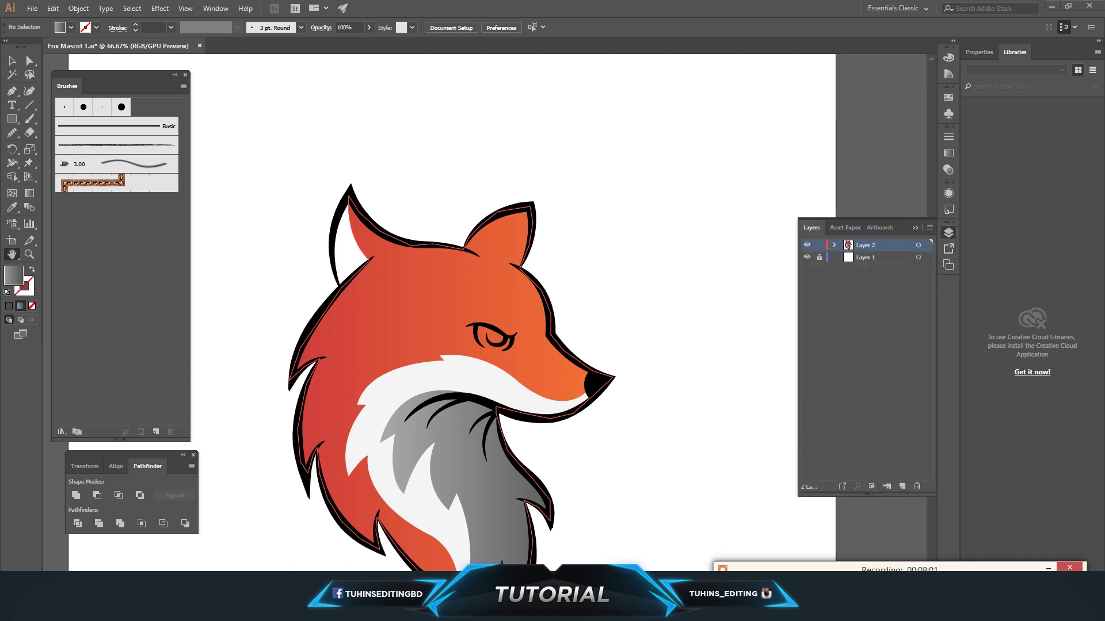
{"action": "left_click", "coordinate": [29, 8]}
{"action": "left_click", "coordinate": [74, 95]}
{"action": "left_click", "coordinate": [807, 245]}
{"action": "left_click", "coordinate": [806, 245]}
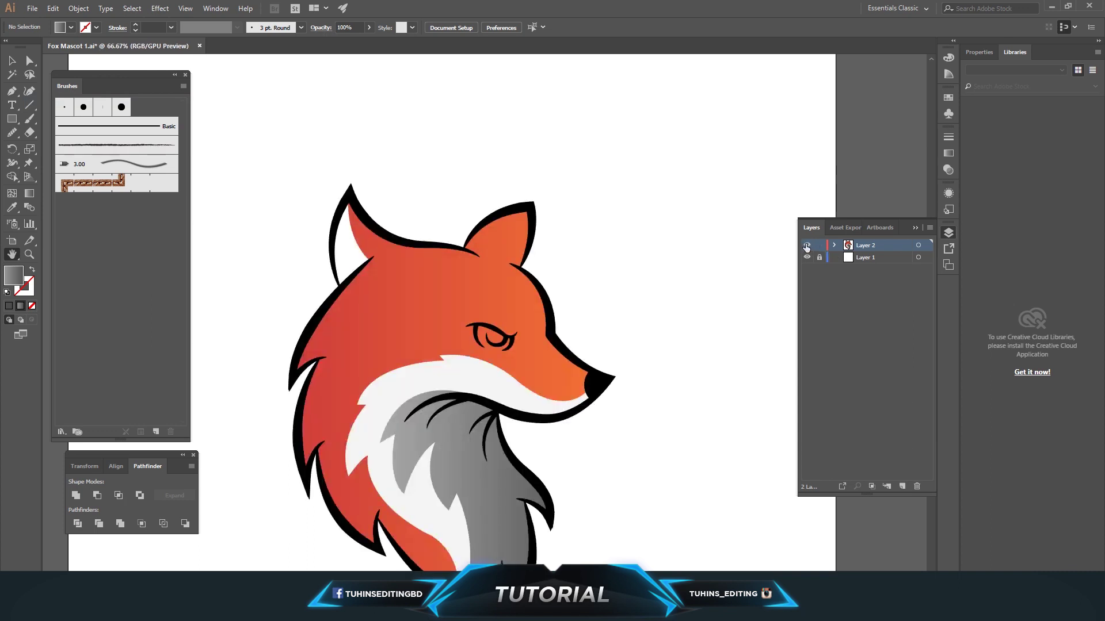
{"action": "left_click", "coordinate": [835, 246]}
{"action": "scroll", "coordinate": [478, 357], "scroll_direction": "up", "scroll_amount": 3}
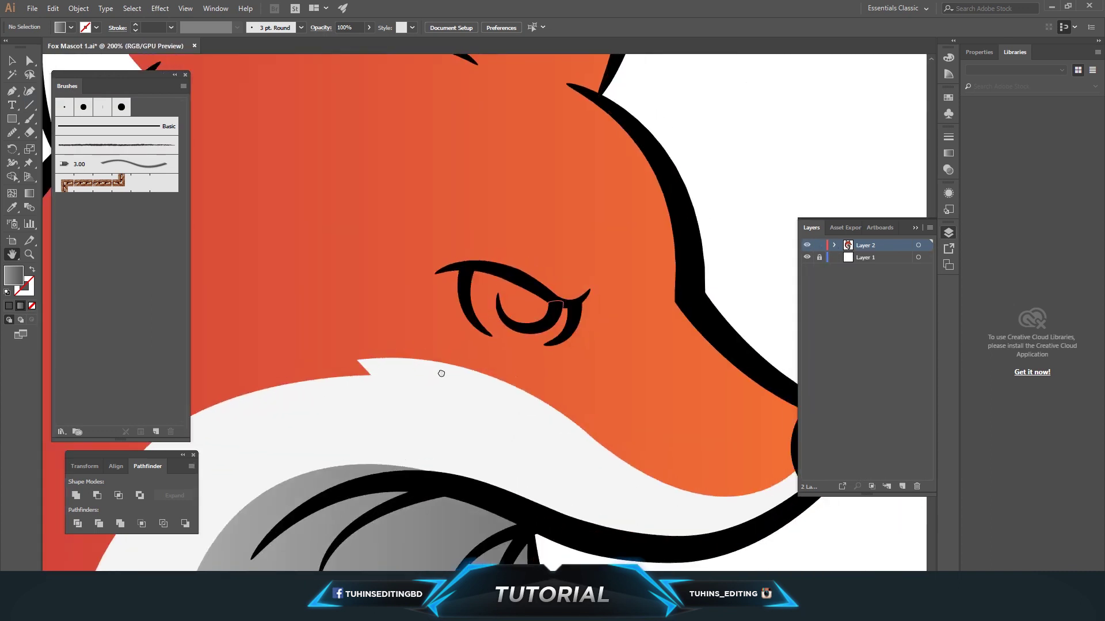
- Select the fox head outline and zoom in close on the fox's eye
{"action": "left_click_drag", "start_coordinate": [442, 373], "coordinate": [389, 406]}
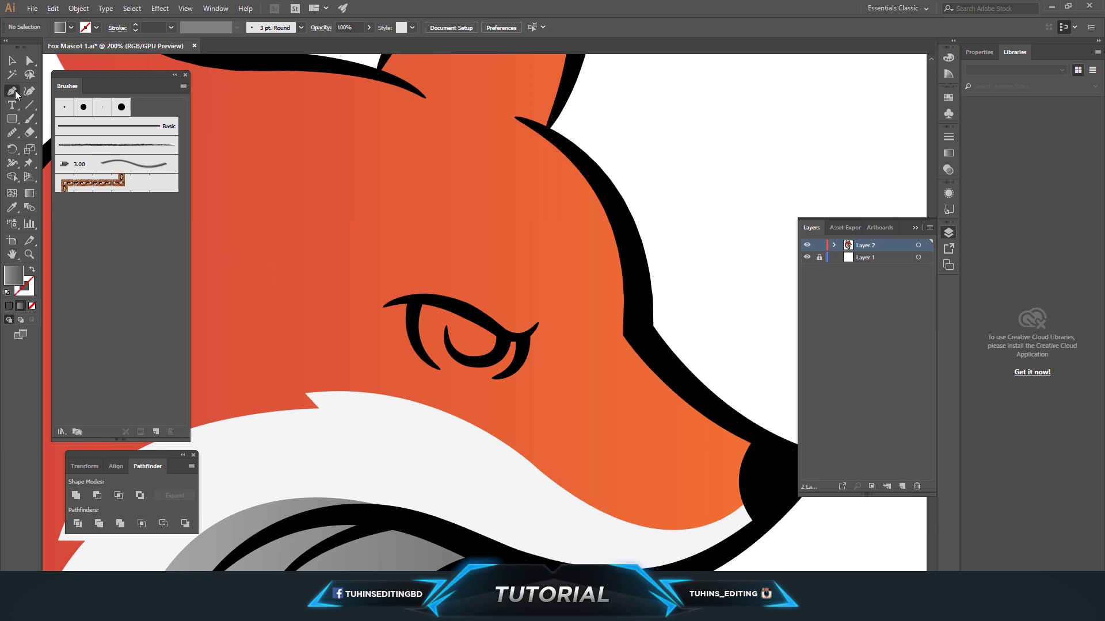
{"action": "left_click", "coordinate": [444, 217], "text": "ctrl"}
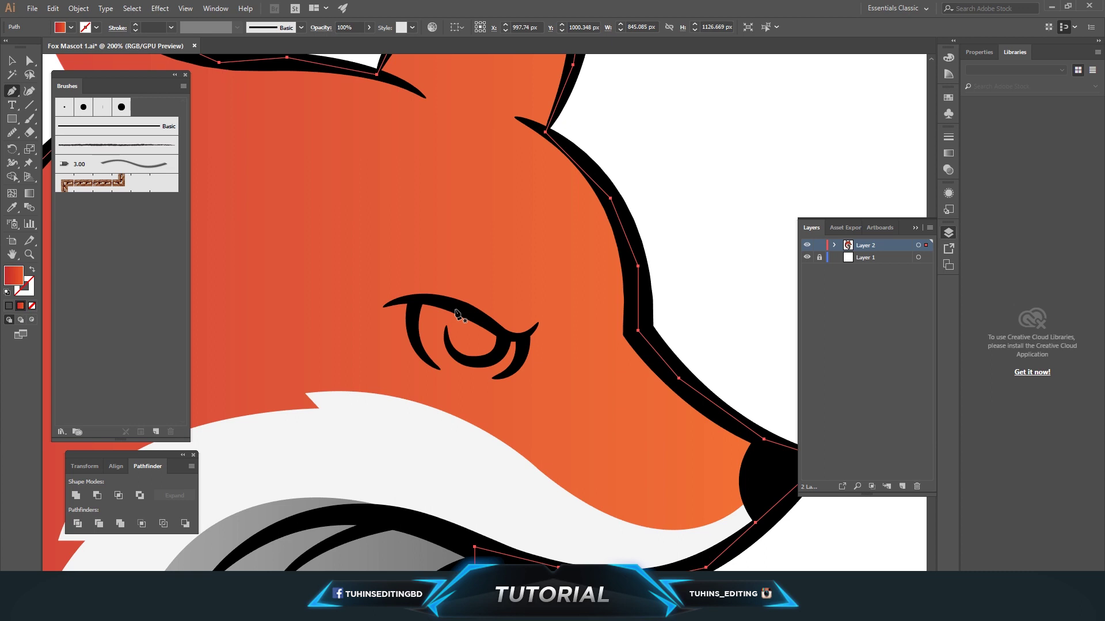
{"action": "scroll", "coordinate": [457, 314], "scroll_direction": "down", "scroll_amount": 5}
{"action": "scroll", "coordinate": [456, 314], "scroll_direction": "down", "scroll_amount": 1}
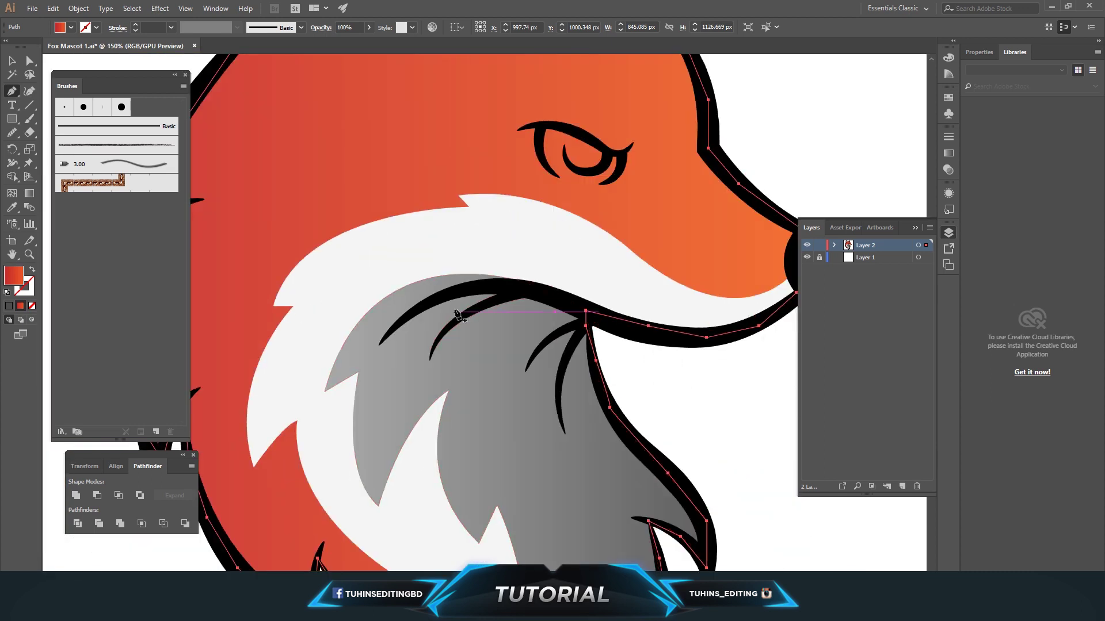
{"action": "scroll", "coordinate": [199, 274], "scroll_direction": "up", "scroll_amount": 3}
{"action": "left_click", "coordinate": [572, 276]}
{"action": "left_click", "coordinate": [505, 320]}
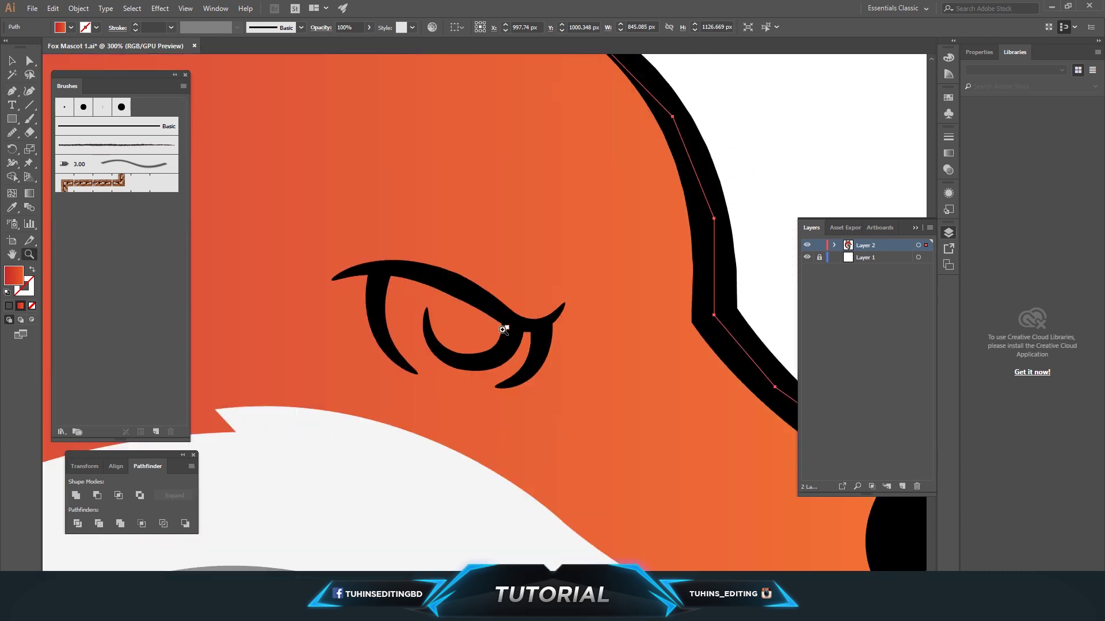
{"action": "left_click", "coordinate": [467, 343]}
- Pen-trace a closed shape following the inside of the eye
{"action": "left_click", "coordinate": [429, 277]}
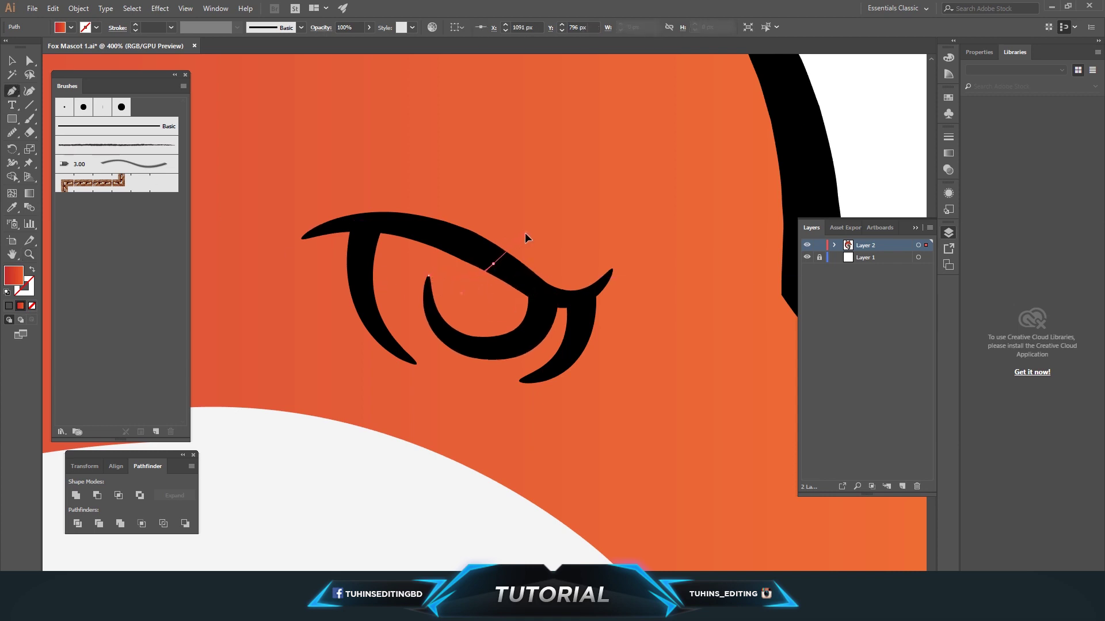
{"action": "left_click_drag", "start_coordinate": [544, 291], "coordinate": [546, 306]}
{"action": "left_click", "coordinate": [537, 326]}
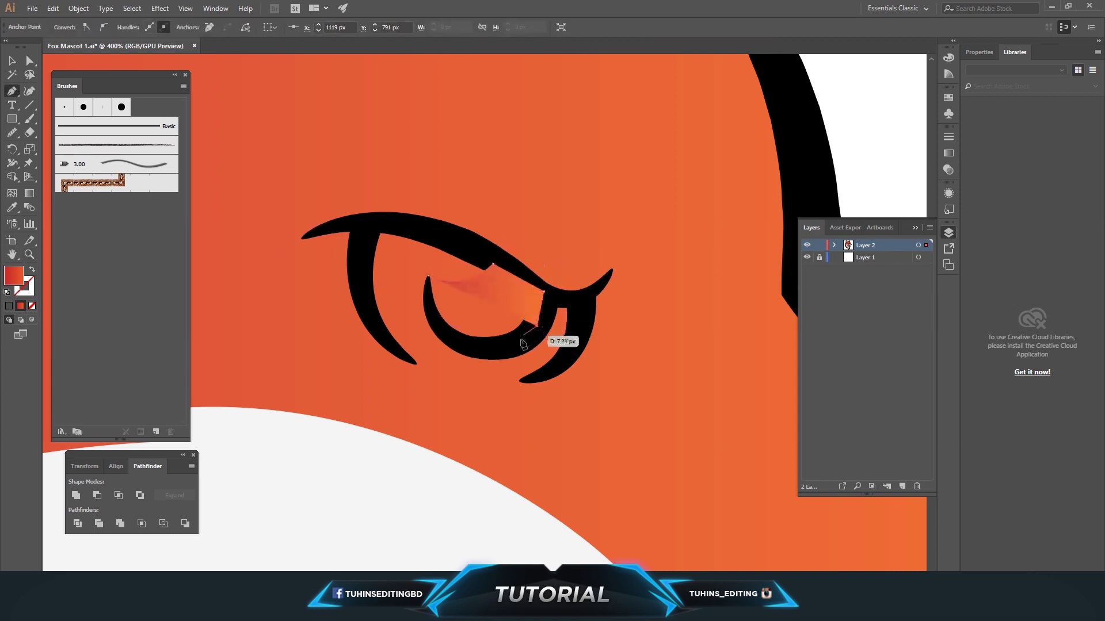
{"action": "left_click", "coordinate": [514, 342]}
{"action": "left_click", "coordinate": [481, 349]}
{"action": "left_click", "coordinate": [447, 340]}
{"action": "left_click", "coordinate": [433, 319]}
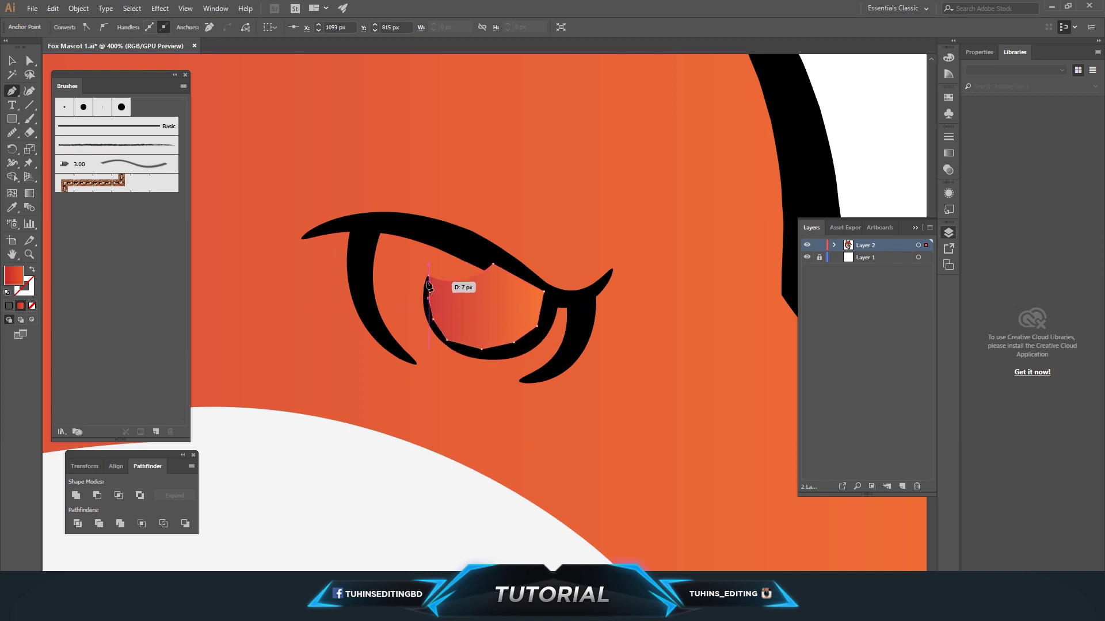
- Send the eye shape backward and the orange face shape to the very back
{"action": "key", "text": "a"}
{"action": "right_click", "coordinate": [481, 320]}
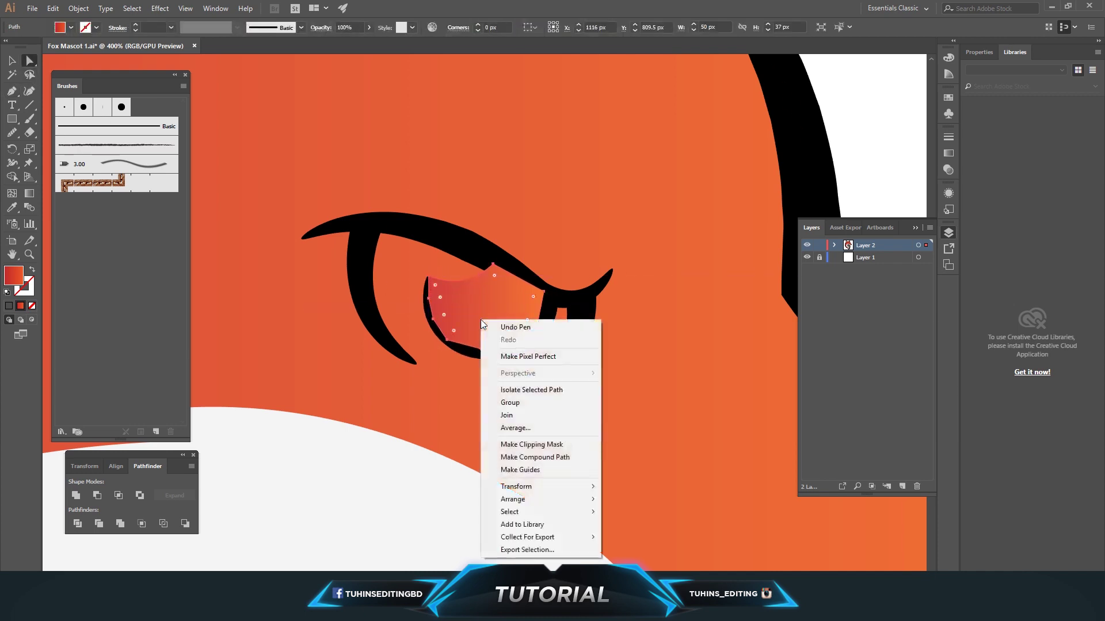
{"action": "left_click", "coordinate": [635, 525]}
{"action": "left_click", "coordinate": [482, 311]}
{"action": "mouse_move", "coordinate": [513, 499]}
{"action": "right_click", "coordinate": [708, 302]}
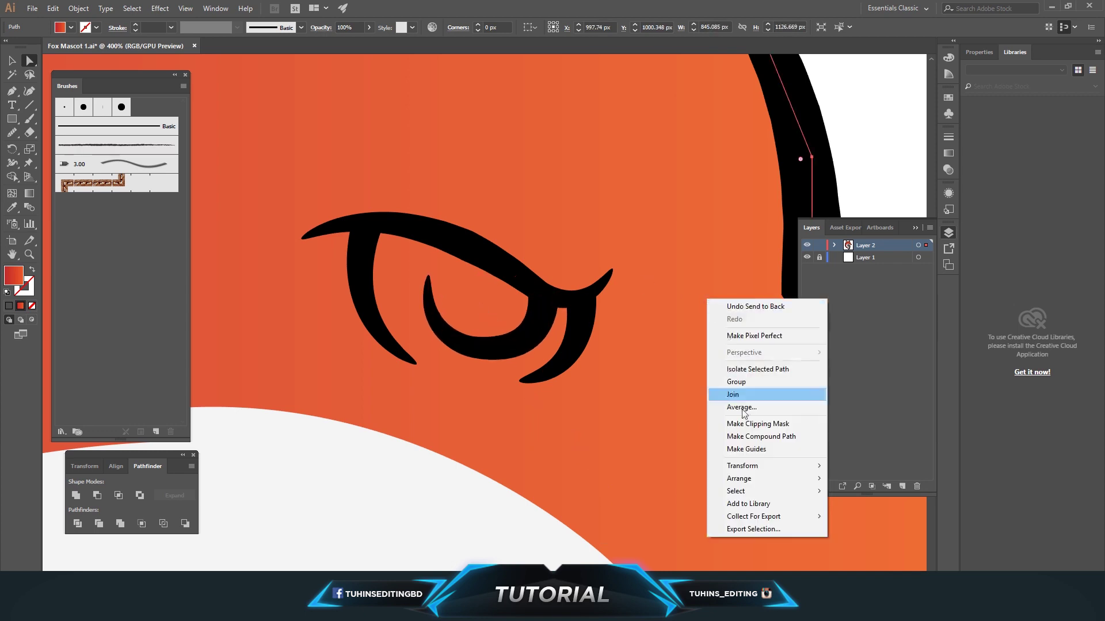
{"action": "left_click", "coordinate": [856, 517]}
{"action": "left_click", "coordinate": [481, 316]}
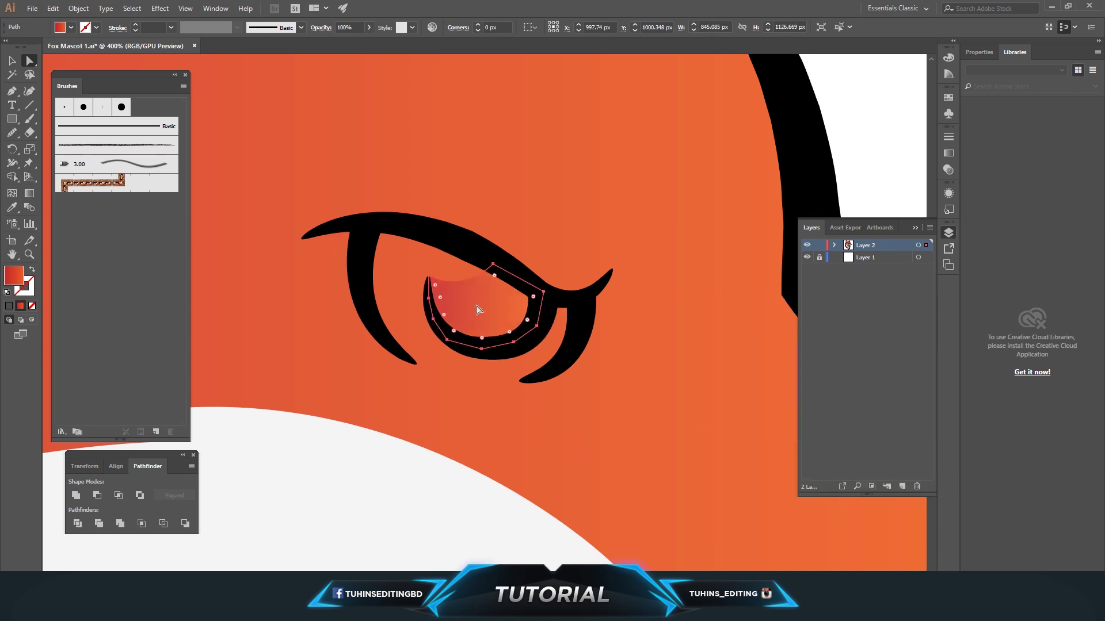
- Try a light grey fill, then a blue gradient fill on the eye shape
{"action": "left_click", "coordinate": [72, 28]}
{"action": "left_click", "coordinate": [81, 81]}
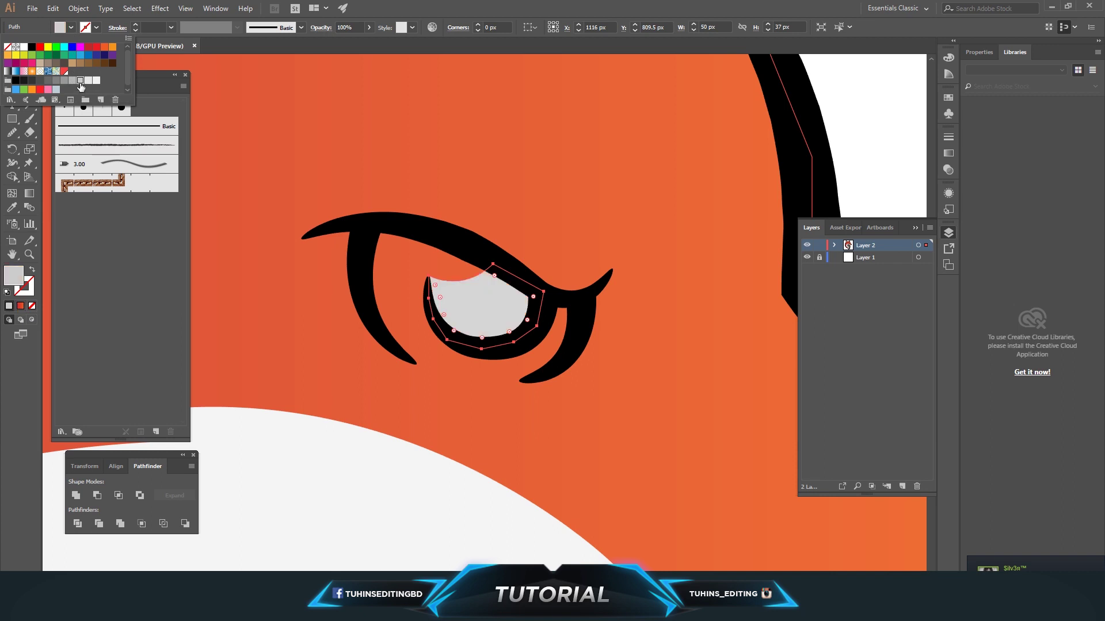
{"action": "left_click", "coordinate": [21, 306]}
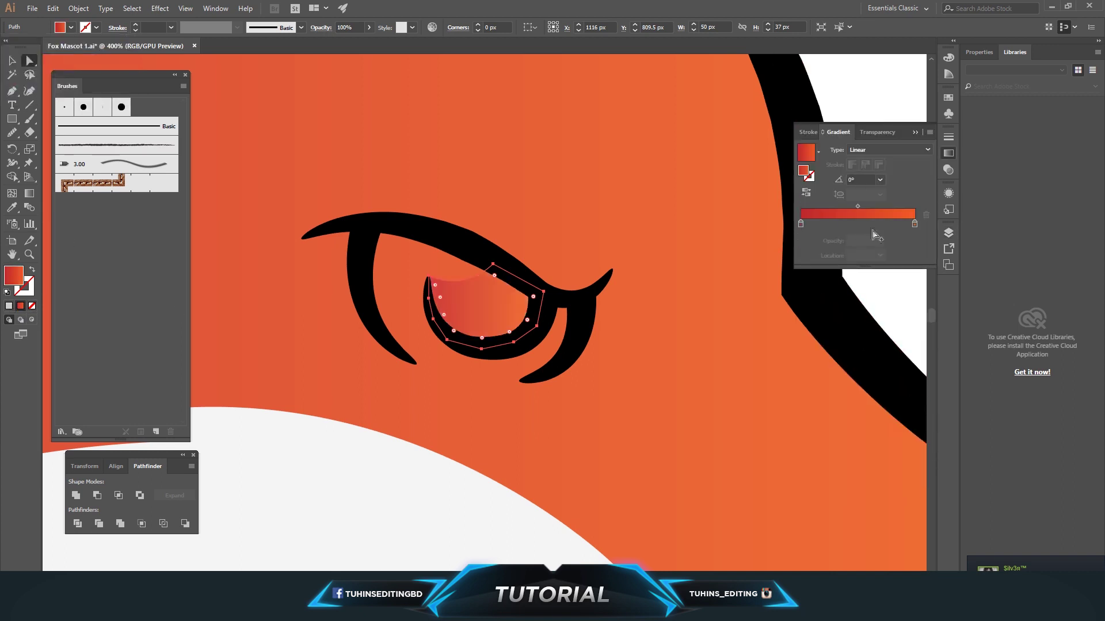
{"action": "mouse_move", "coordinate": [801, 224]}
{"action": "left_mouse_down"}
{"action": "mouse_move", "coordinate": [871, 224]}
{"action": "mouse_move", "coordinate": [800, 224]}
{"action": "left_mouse_up"}
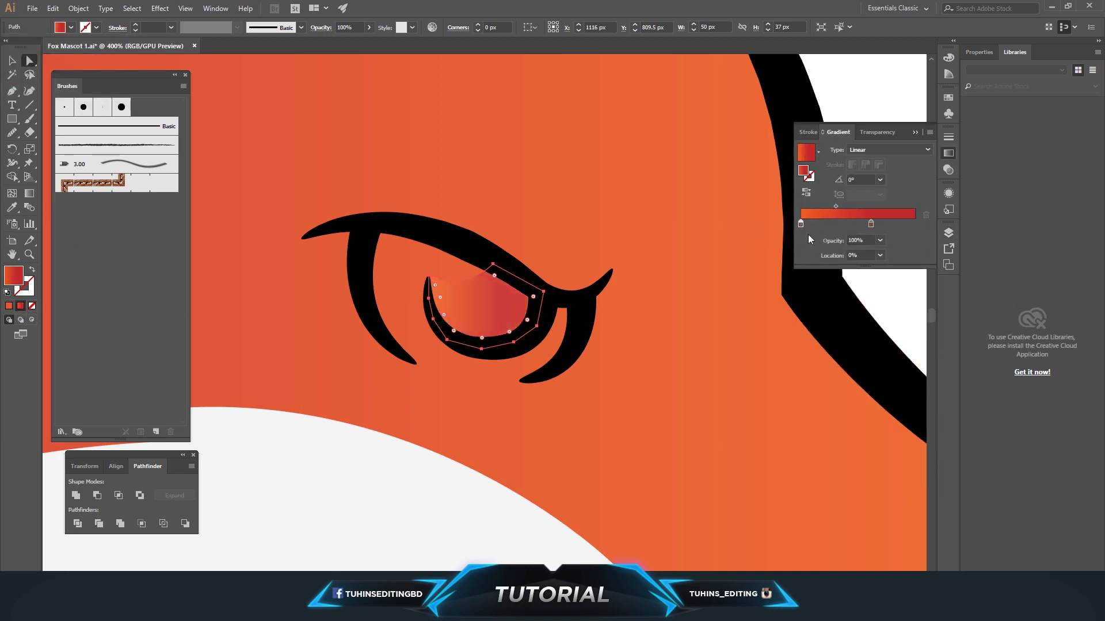
{"action": "double_click", "coordinate": [870, 224]}
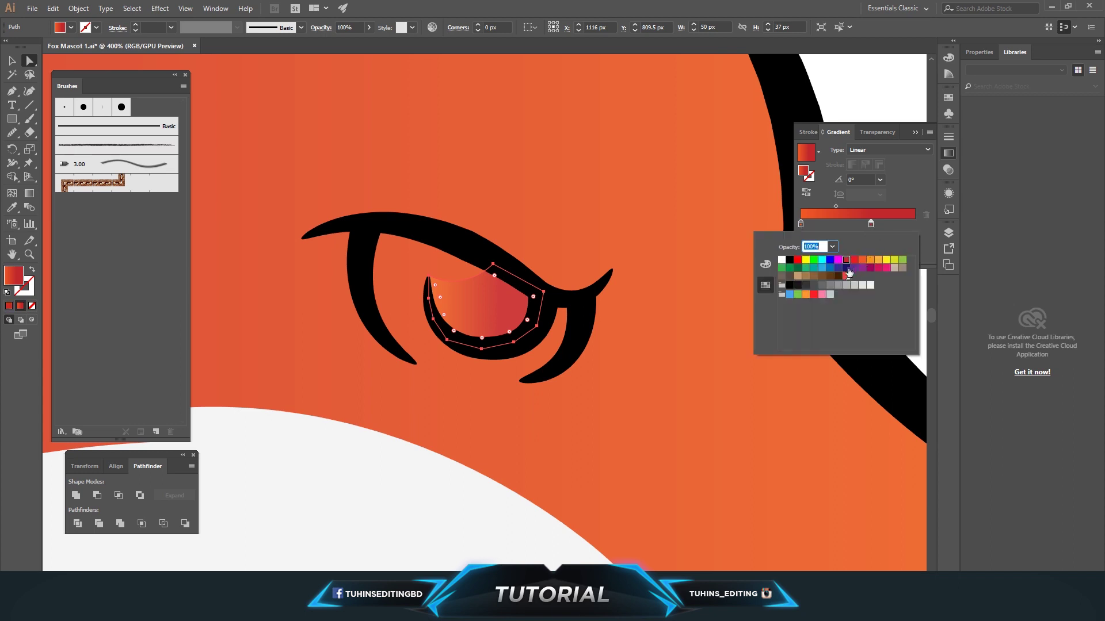
{"action": "left_click", "coordinate": [822, 269]}
{"action": "double_click", "coordinate": [801, 223]}
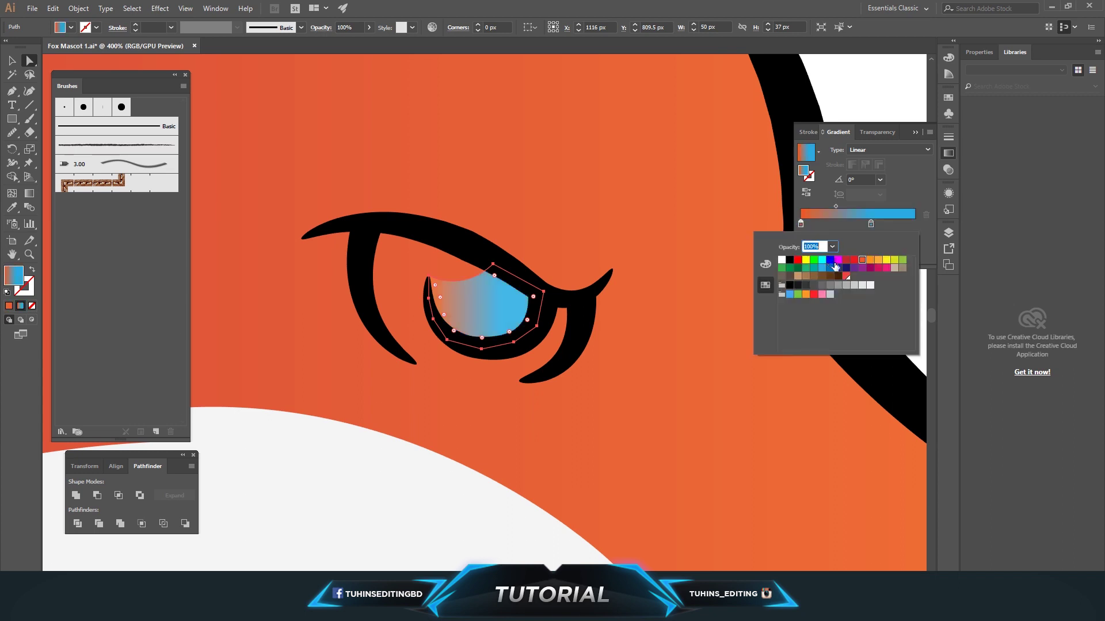
{"action": "left_click", "coordinate": [831, 260]}
{"action": "left_click", "coordinate": [841, 94]}
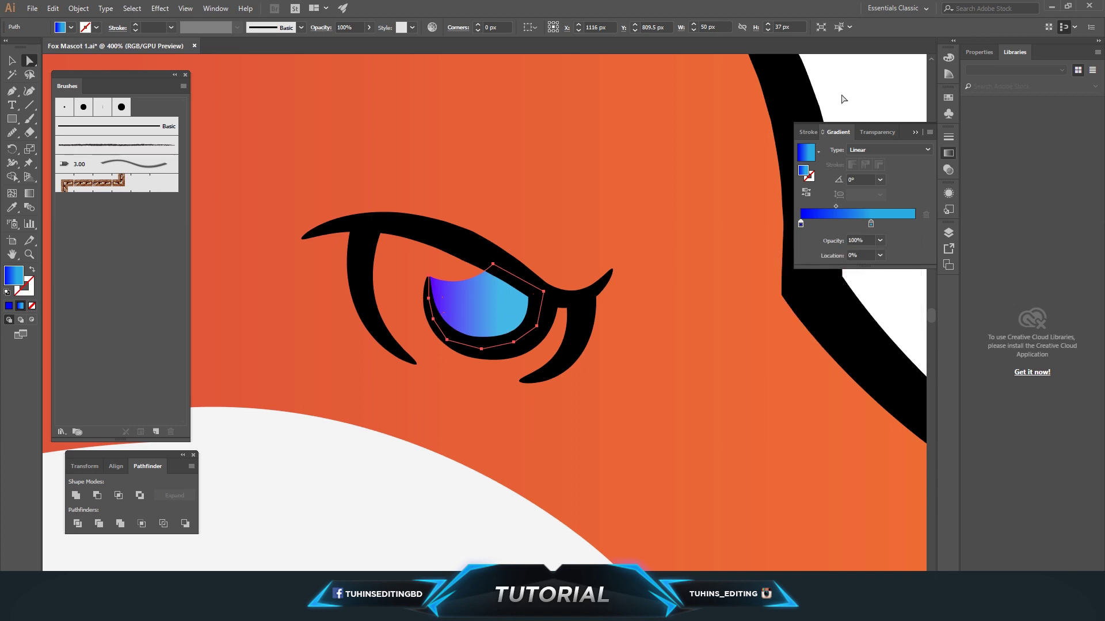
- Replace the eye's fill with a dark grey swatch
{"action": "key", "text": "ctrl+0"}
{"action": "key", "text": "ctrl+equal"}
{"action": "key", "text": "ctrl+equal"}
{"action": "key", "text": "ctrl+equal"}
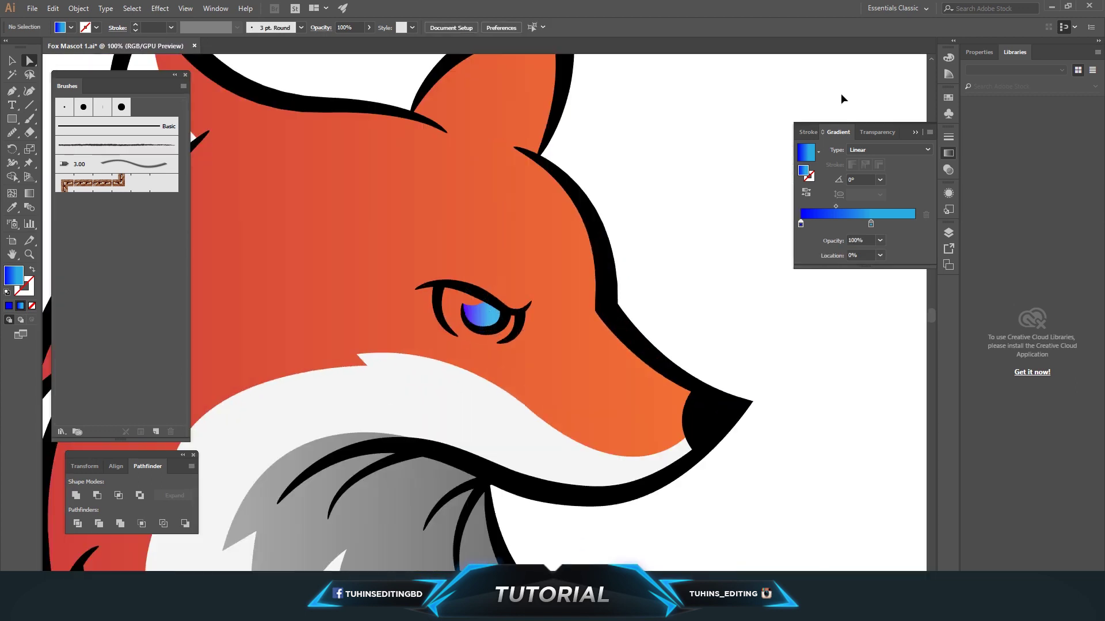
{"action": "key", "text": "ctrl+equal"}
{"action": "key", "text": "ctrl+equal"}
{"action": "left_click", "coordinate": [478, 302]}
{"action": "left_click", "coordinate": [70, 28]}
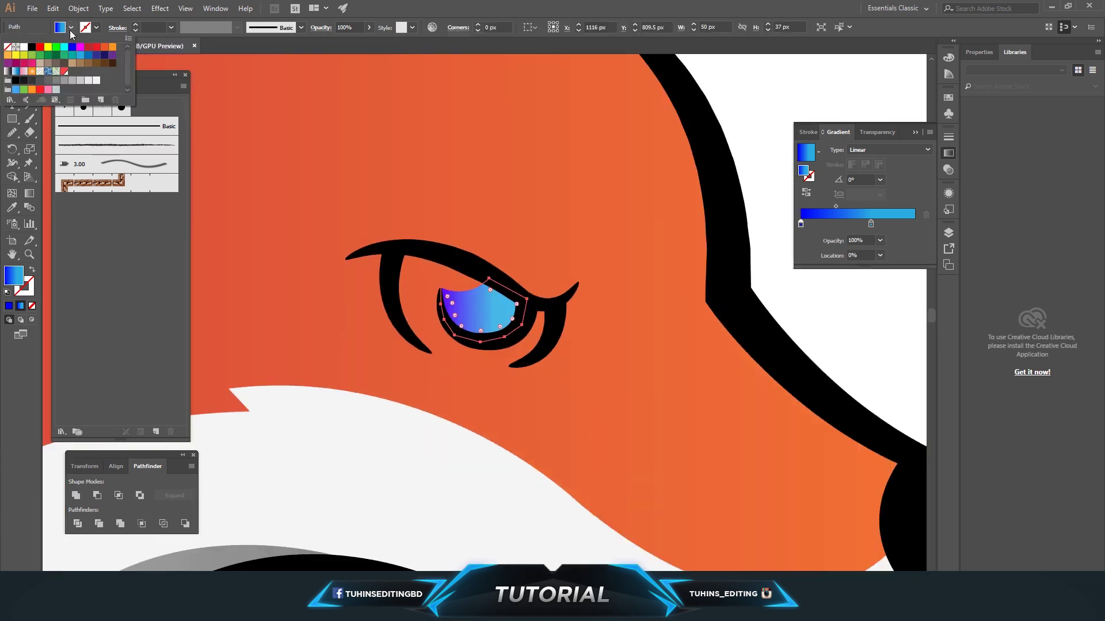
{"action": "left_click", "coordinate": [34, 84]}
{"action": "left_click", "coordinate": [772, 117]}
- Sample the neck's grey gradient onto the eye, then settle on solid dark grey
{"action": "key", "text": "ctrl+0"}
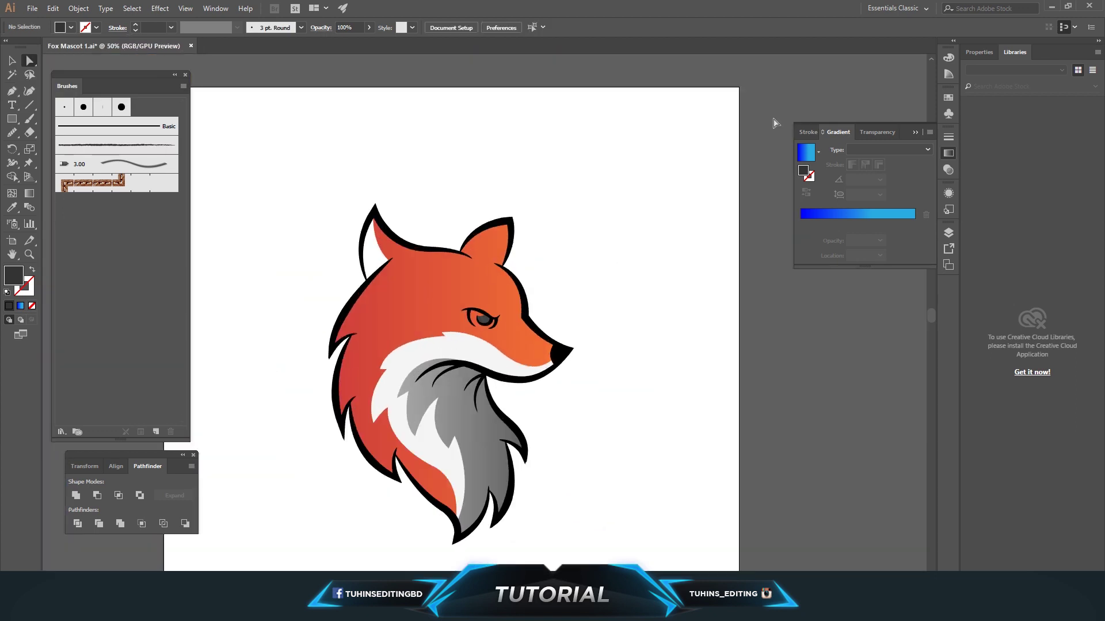
{"action": "key", "text": "ctrl+plus"}
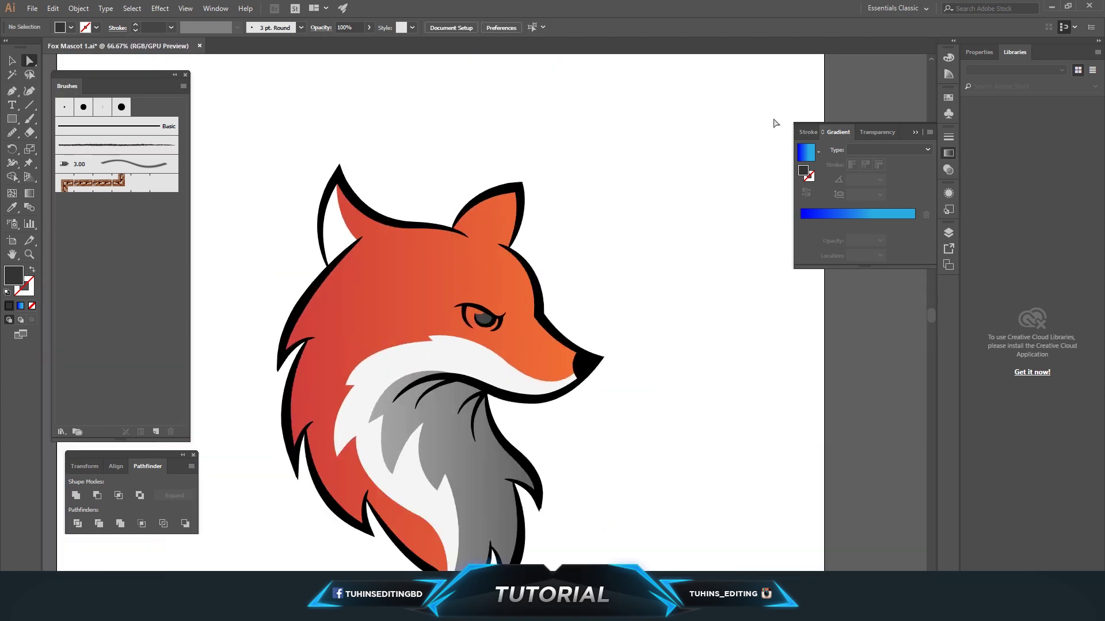
{"action": "left_click", "coordinate": [483, 319]}
{"action": "key", "text": "i"}
{"action": "left_click", "coordinate": [493, 431]}
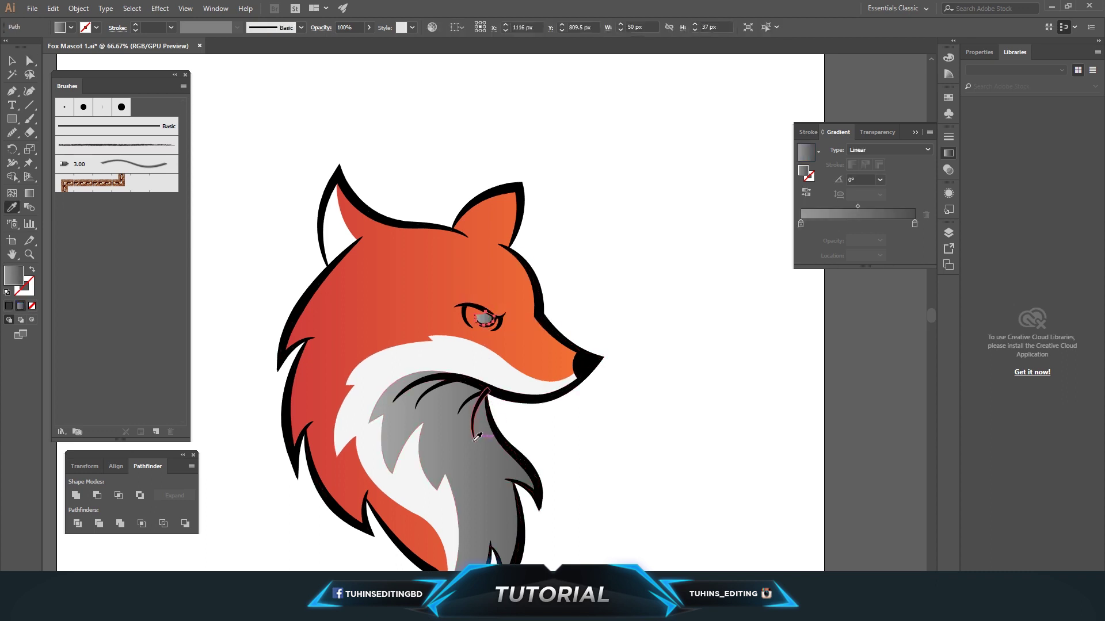
{"action": "left_click", "coordinate": [70, 27]}
{"action": "left_click", "coordinate": [23, 82]}
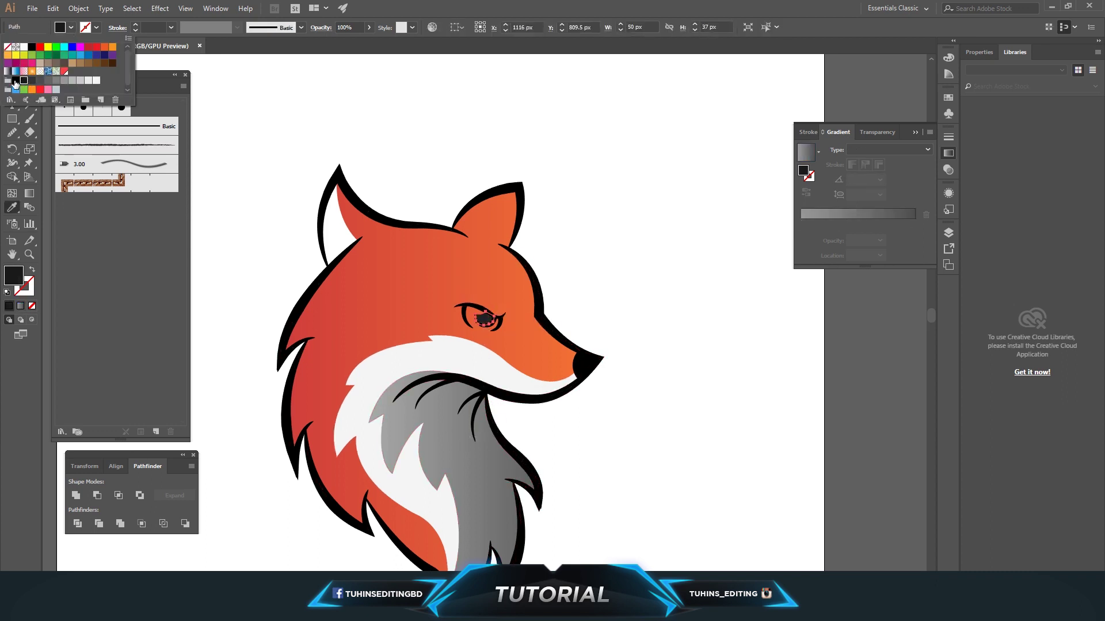
{"action": "left_click", "coordinate": [32, 80]}
{"action": "key", "text": "Escape"}
{"action": "key", "text": "a"}
{"action": "left_click", "coordinate": [629, 227]}
{"action": "key", "text": "ctrl+minus"}
{"action": "key", "text": "ctrl+minus"}
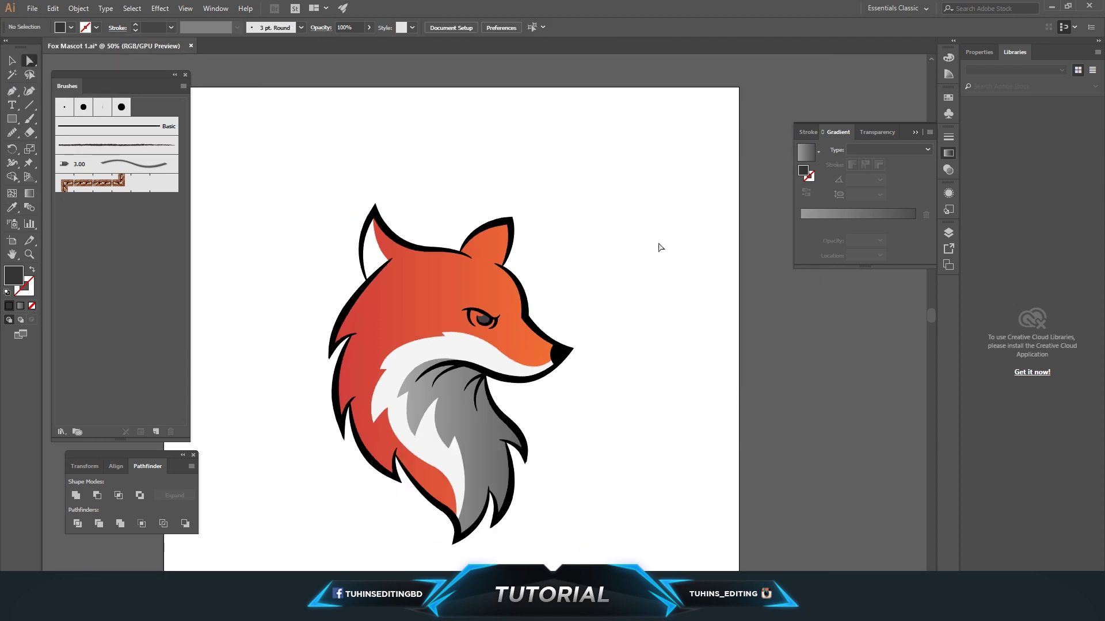
{"action": "key", "text": "ctrl+plus"}
{"action": "key", "text": "ctrl+plus"}
- Pen-draw a thin sliver shape inside the fox's left ear
{"action": "mouse_move", "coordinate": [273, 252]}
{"action": "left_mouse_down"}
{"action": "mouse_move", "coordinate": [399, 358]}
{"action": "mouse_move", "coordinate": [315, 217]}
{"action": "mouse_move", "coordinate": [376, 303]}
{"action": "mouse_move", "coordinate": [362, 221]}
{"action": "mouse_move", "coordinate": [377, 288]}
{"action": "left_mouse_up"}
{"action": "key", "text": "ctrl+plus"}
{"action": "key", "text": "ctrl+plus"}
{"action": "key", "text": "ctrl+plus"}
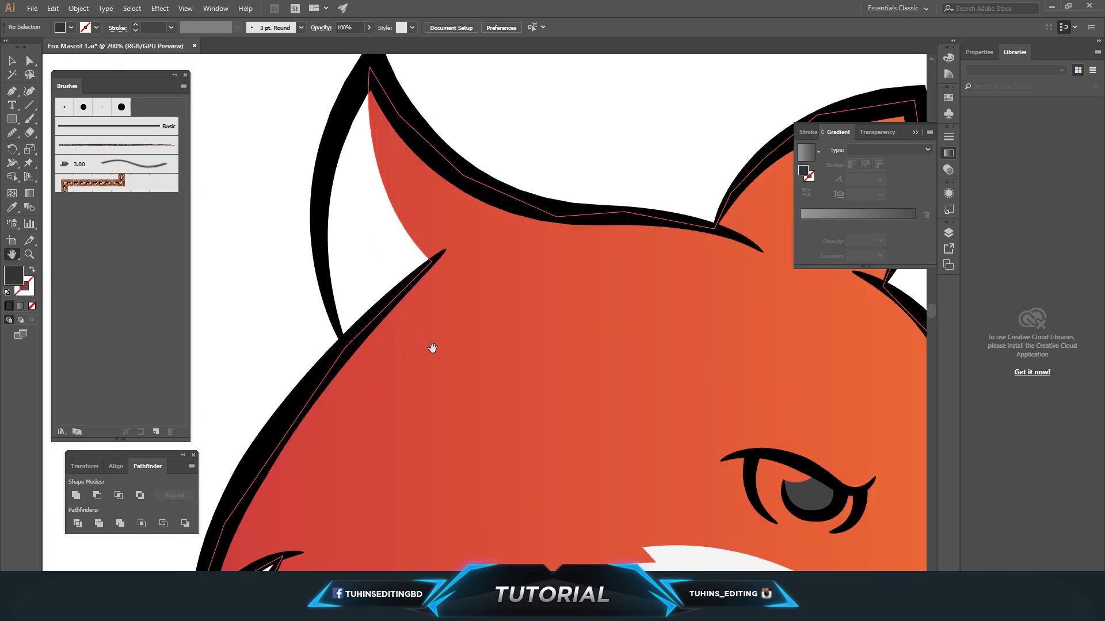
{"action": "left_click", "coordinate": [425, 226]}
{"action": "left_click_drag", "start_coordinate": [458, 297], "coordinate": [482, 313]}
{"action": "left_click", "coordinate": [457, 297]}
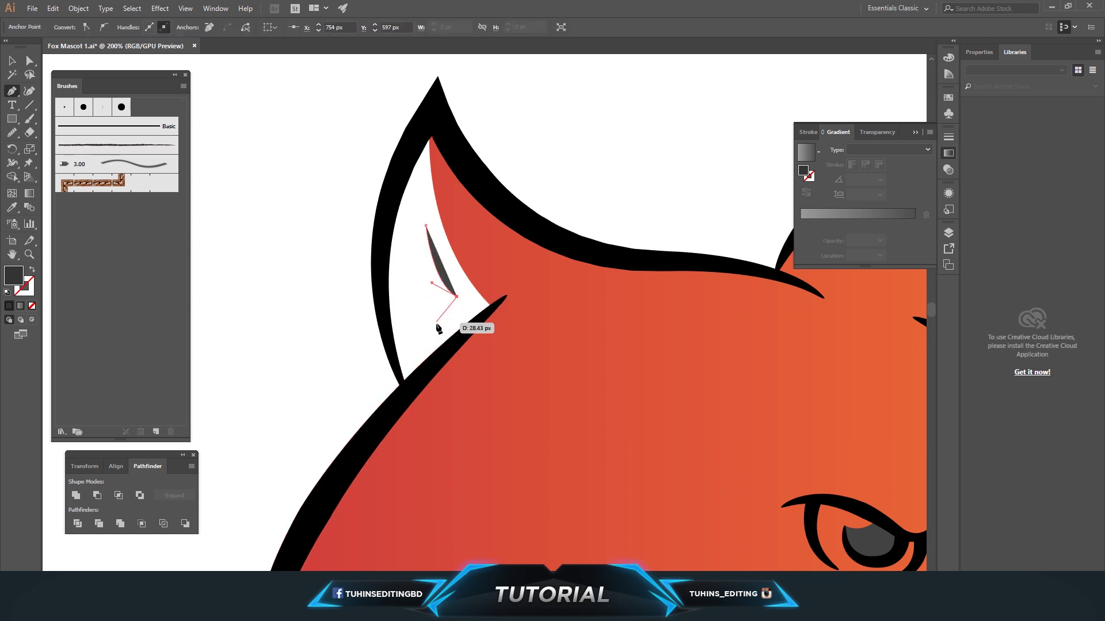
{"action": "left_click_drag", "start_coordinate": [426, 332], "coordinate": [420, 345]}
{"action": "left_click", "coordinate": [445, 300]}
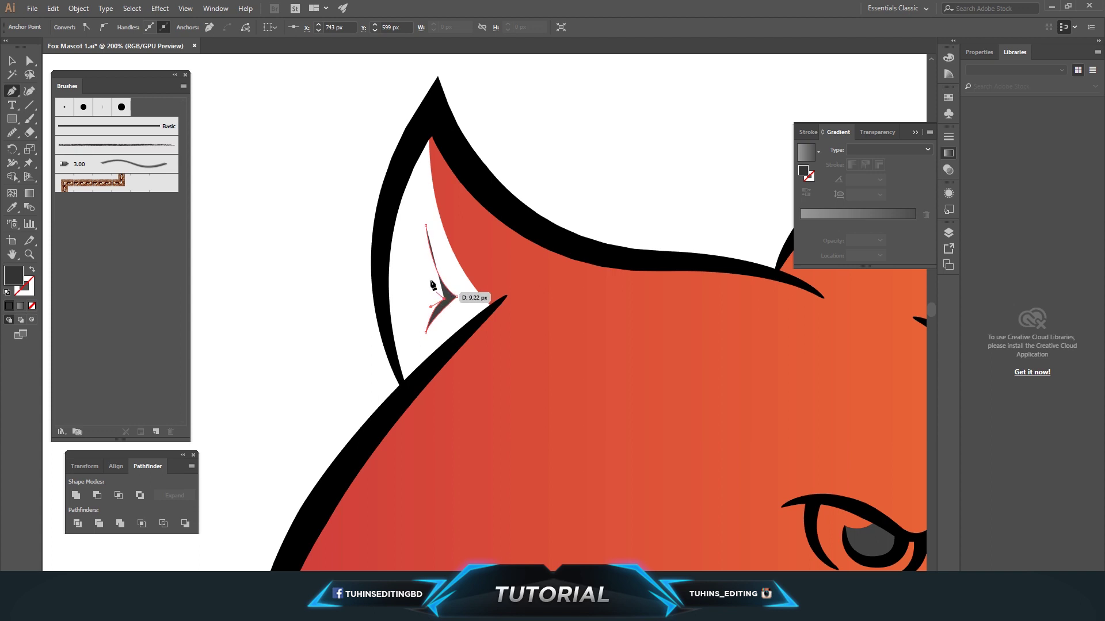
{"action": "key", "text": "v"}
{"action": "left_click", "coordinate": [323, 192]}
- Widen the inner ear sliver and adjust its height
{"action": "key", "text": "ctrl+minus"}
{"action": "key", "text": "ctrl+minus"}
{"action": "key", "text": "ctrl+minus"}
{"action": "key", "text": "ctrl+minus"}
{"action": "key", "text": "ctrl+minus"}
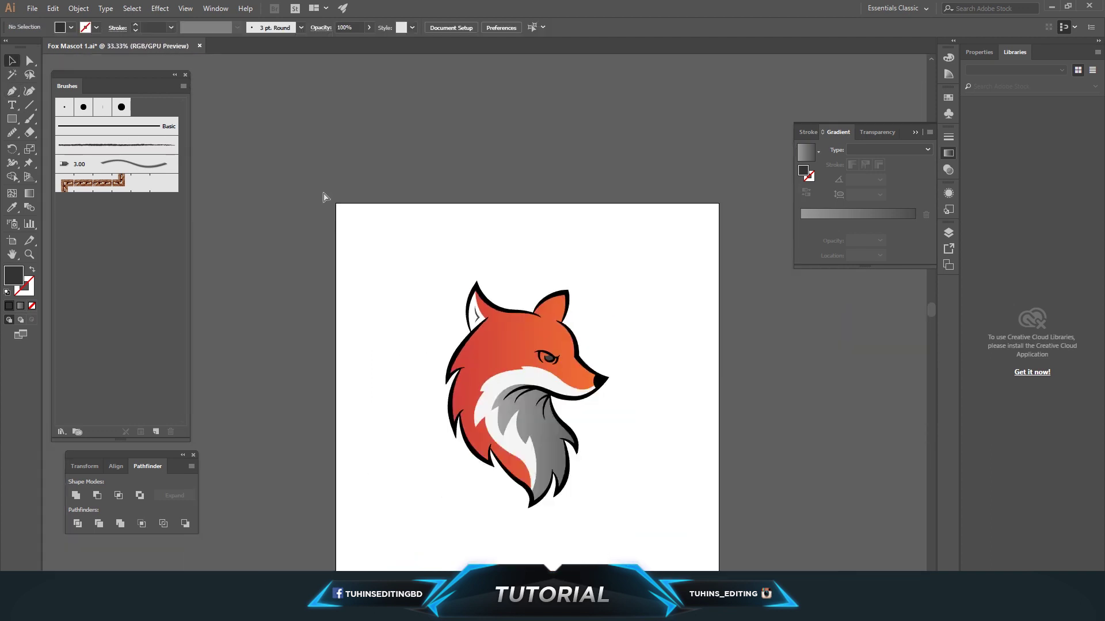
{"action": "key", "text": "ctrl+plus"}
{"action": "key", "text": "ctrl+plus"}
{"action": "key", "text": "ctrl+plus"}
{"action": "key", "text": "ctrl+plus"}
{"action": "left_click", "coordinate": [413, 299]}
{"action": "left_click_drag", "start_coordinate": [391, 259], "coordinate": [379, 257]}
{"action": "mouse_move", "coordinate": [410, 339]}
{"action": "left_mouse_down"}
{"action": "mouse_move", "coordinate": [410, 351]}
{"action": "mouse_move", "coordinate": [412, 289]}
{"action": "left_mouse_up"}
{"action": "left_click", "coordinate": [278, 266]}
{"action": "key", "text": "ctrl+minus"}
{"action": "key", "text": "ctrl+minus"}
{"action": "key", "text": "ctrl+minus"}
{"action": "key", "text": "ctrl+minus"}
{"action": "key", "text": "ctrl+minus"}
{"action": "key", "text": "ctrl+minus"}
- Zoom in on the fox, choose the Direct Selection tool and show the Layers panel
{"action": "scroll", "coordinate": [351, 328], "scroll_direction": "down", "scroll_amount": 2}
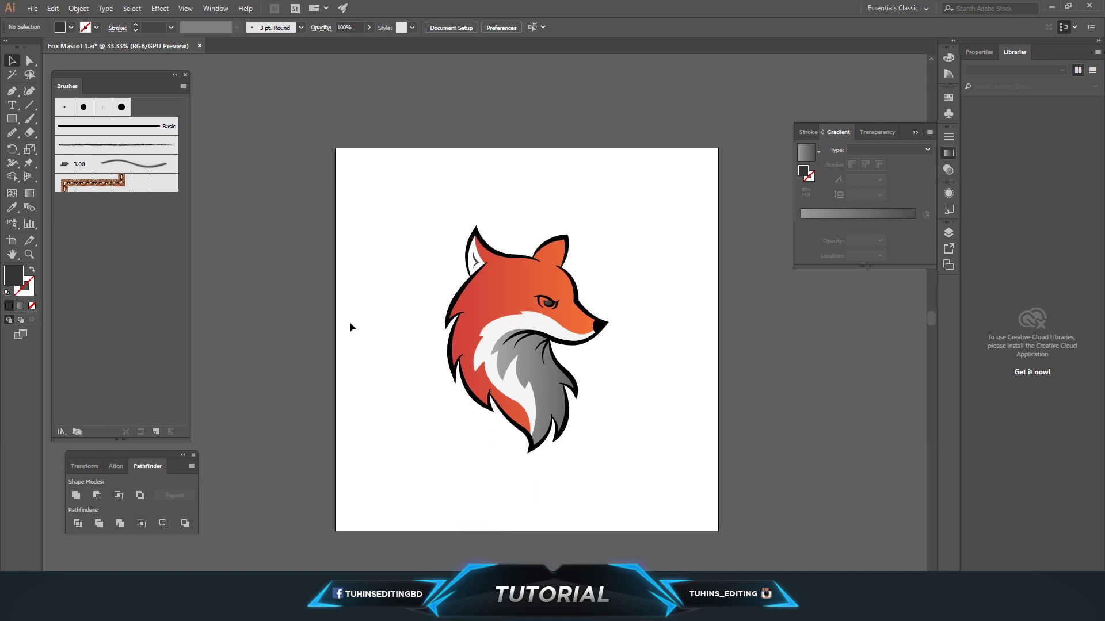
{"action": "key", "text": "ctrl+plus"}
{"action": "key", "text": "ctrl+plus"}
{"action": "left_click", "coordinate": [30, 61]}
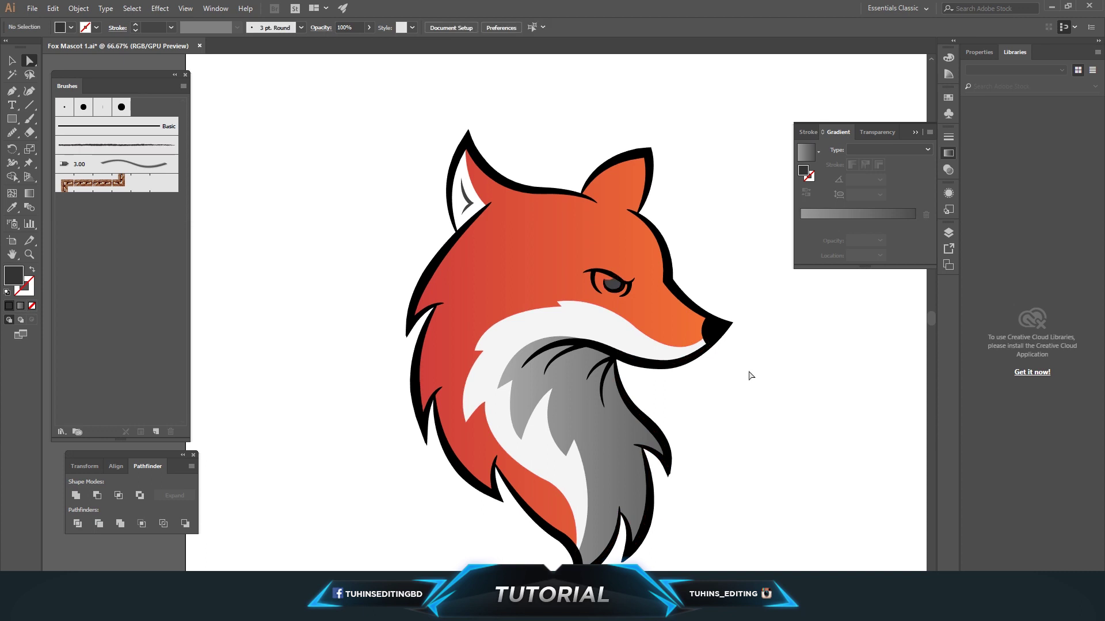
{"action": "scroll", "coordinate": [747, 374], "scroll_direction": "down", "scroll_amount": 1}
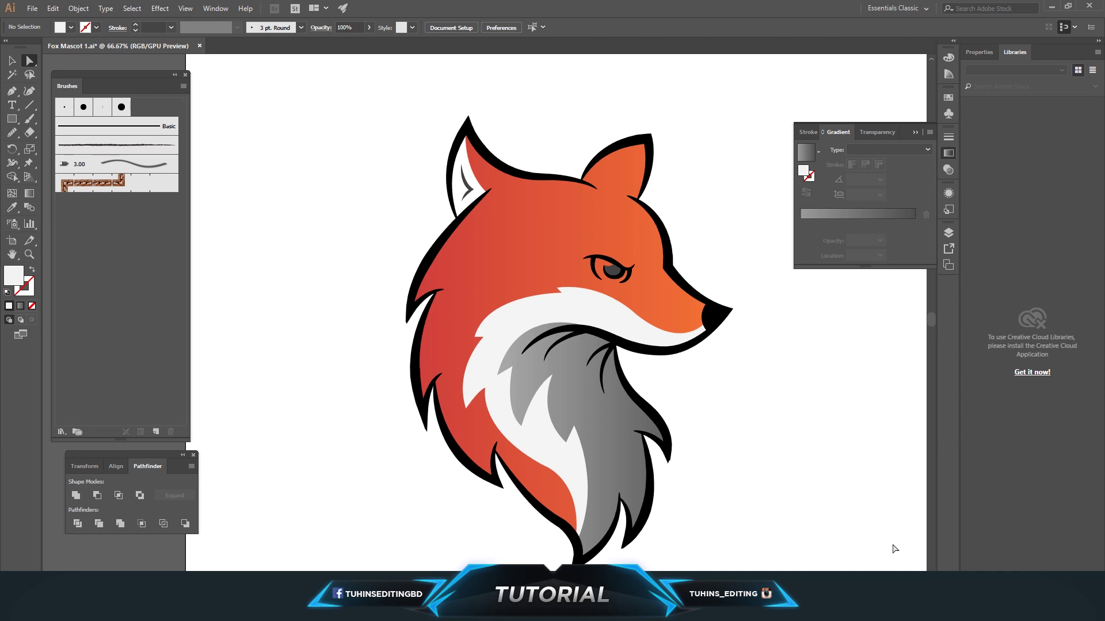
{"action": "left_click", "coordinate": [949, 233]}
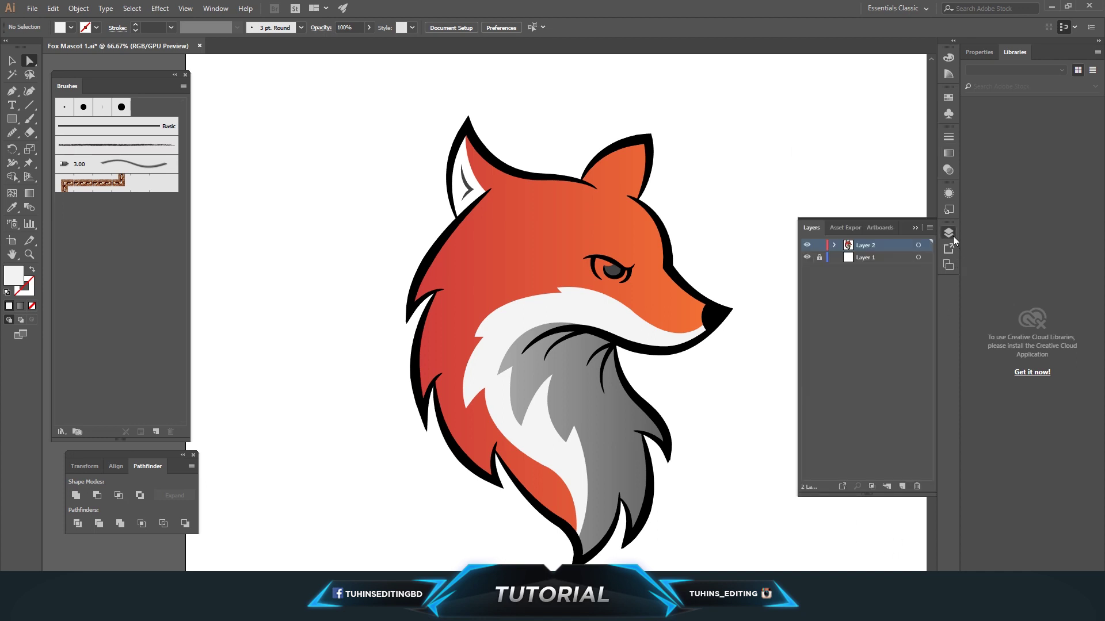
- In Layer 2's list, select the ear, nose, fur, tail and head outline paths
{"action": "left_click", "coordinate": [835, 246]}
{"action": "scroll", "coordinate": [884, 352], "scroll_direction": "down", "scroll_amount": 2}
{"action": "scroll", "coordinate": [880, 374], "scroll_direction": "up", "scroll_amount": 2}
{"action": "left_click_drag", "start_coordinate": [866, 496], "coordinate": [866, 569]}
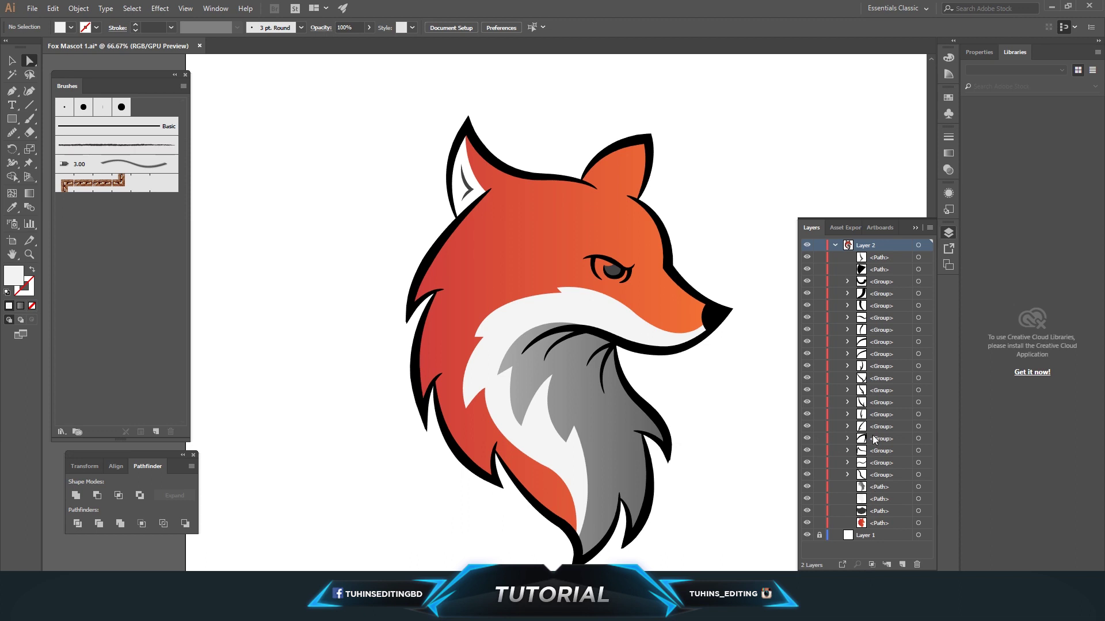
{"action": "left_click", "coordinate": [918, 257]}
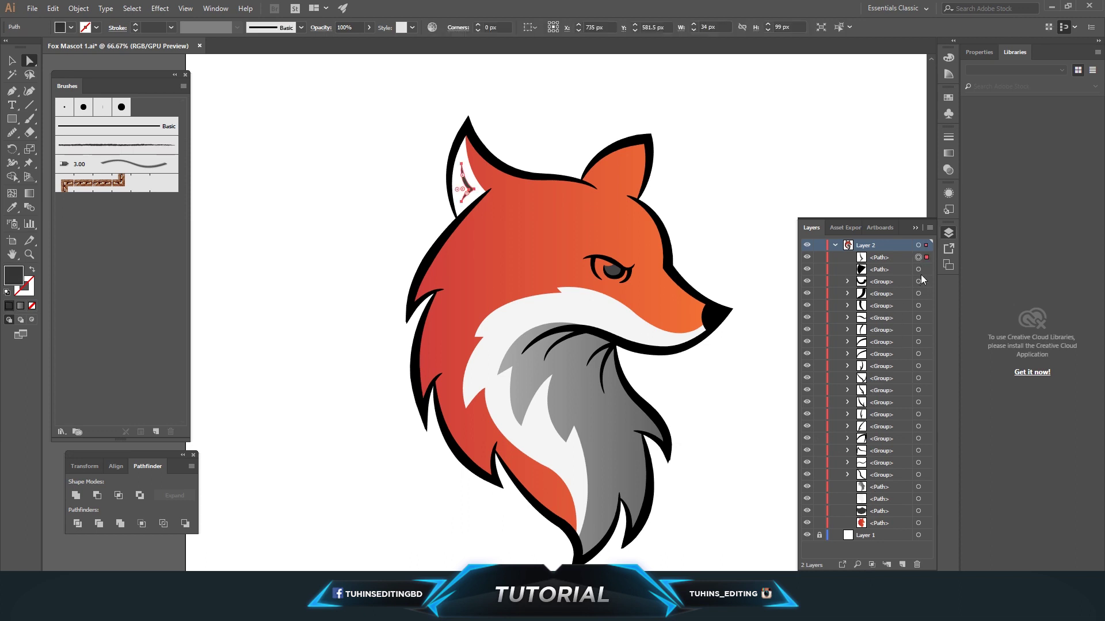
{"action": "left_click", "coordinate": [919, 269], "text": "shift"}
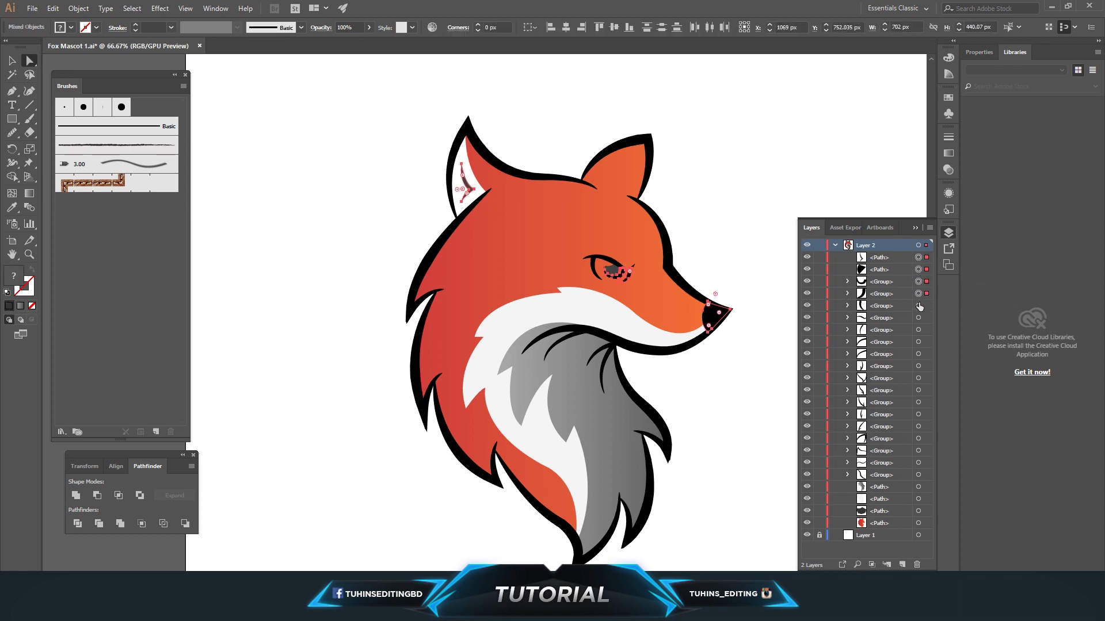
{"action": "left_click", "coordinate": [919, 366], "text": "shift"}
{"action": "left_click", "coordinate": [918, 378], "text": "shift"}
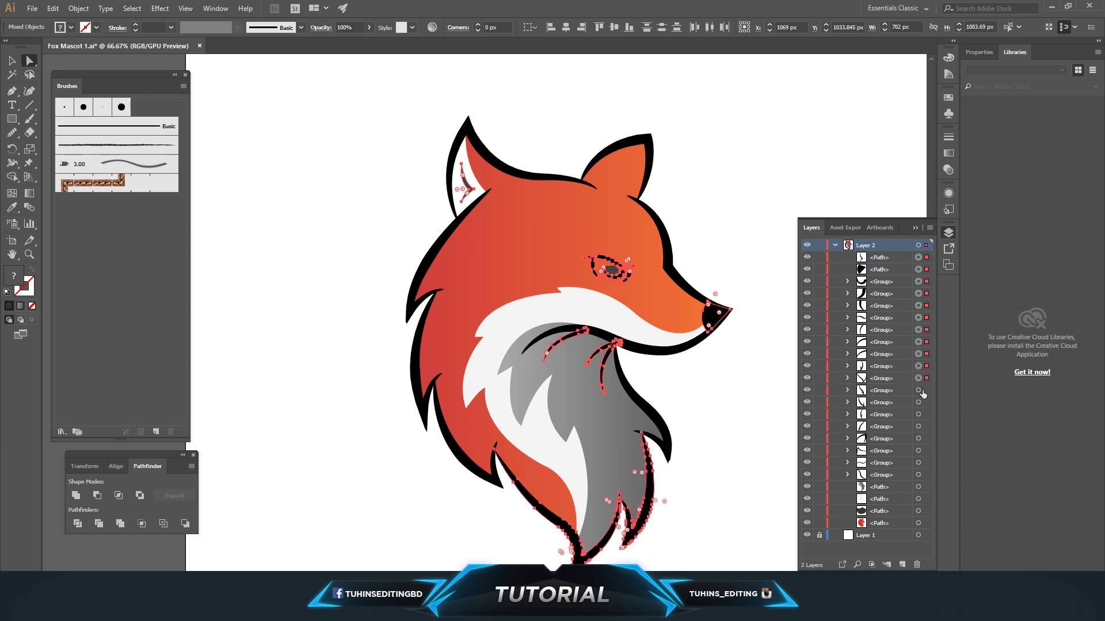
{"action": "left_click", "coordinate": [918, 402], "text": "shift"}
{"action": "left_click", "coordinate": [918, 414], "text": "shift"}
{"action": "left_click", "coordinate": [919, 438], "text": "shift"}
{"action": "left_click", "coordinate": [919, 462], "text": "shift"}
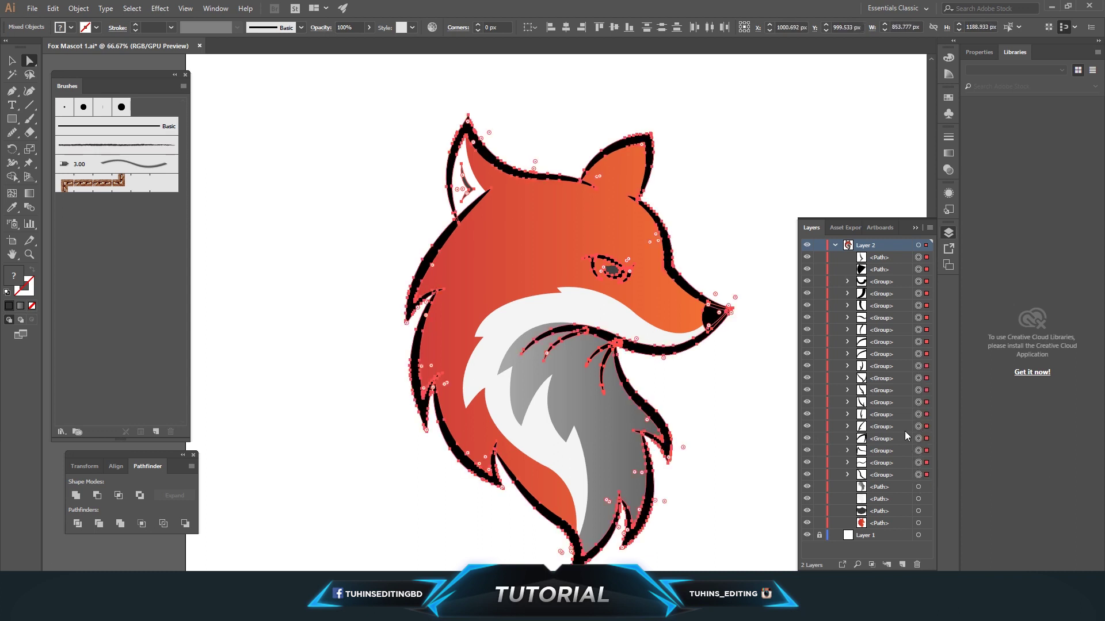
- Cut the outlines, paste them in place on a new Layer 3, and hide it
{"action": "key", "text": "Delete"}
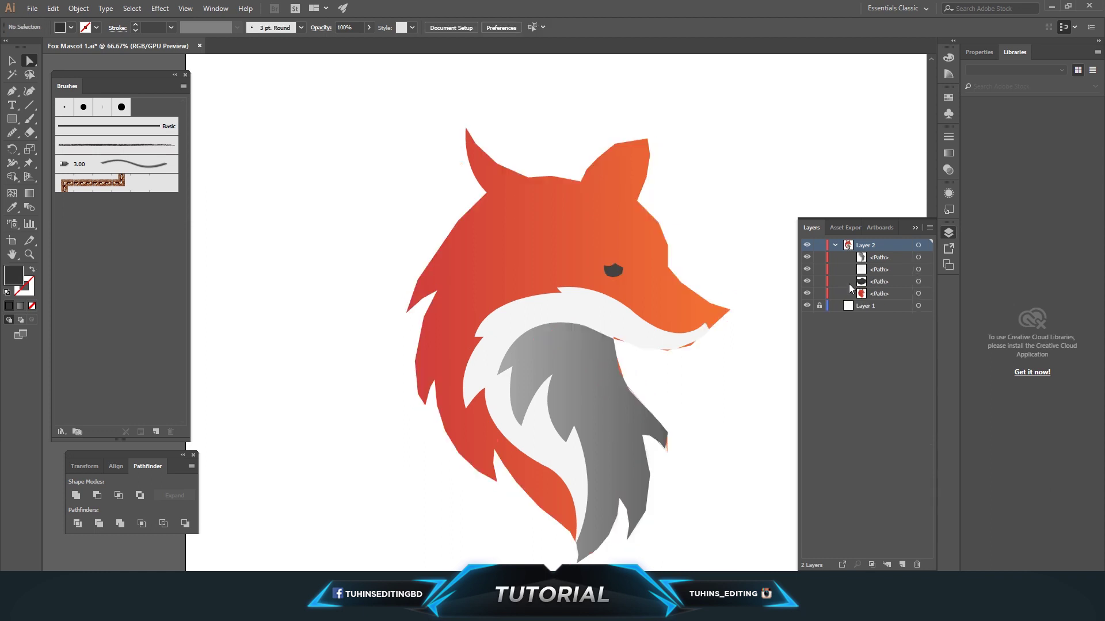
{"action": "left_click", "coordinate": [834, 245]}
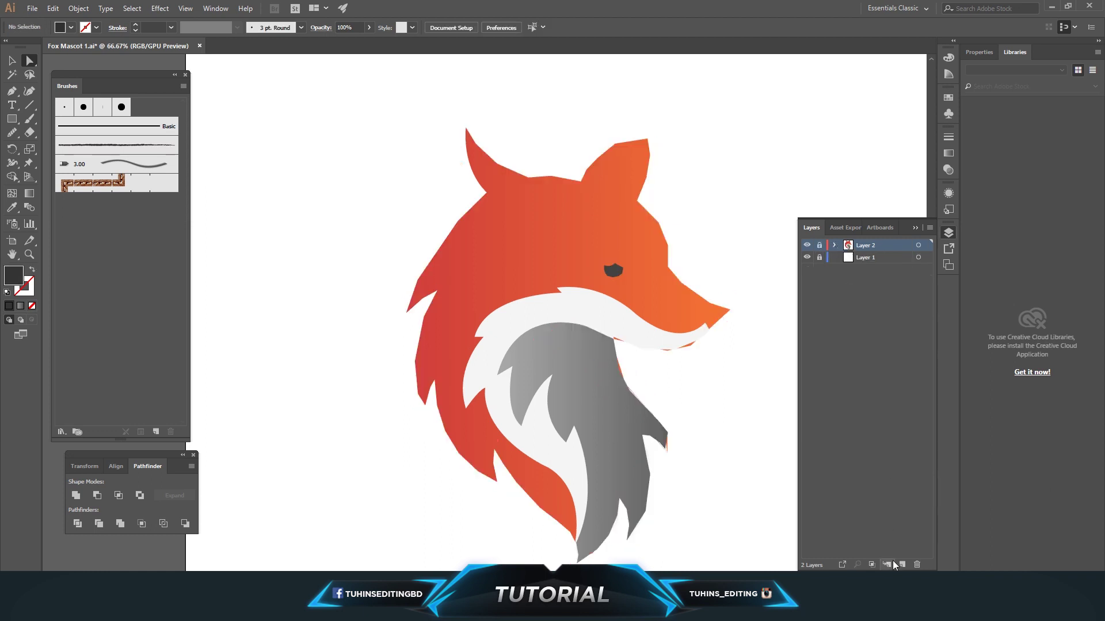
{"action": "left_click", "coordinate": [59, 9]}
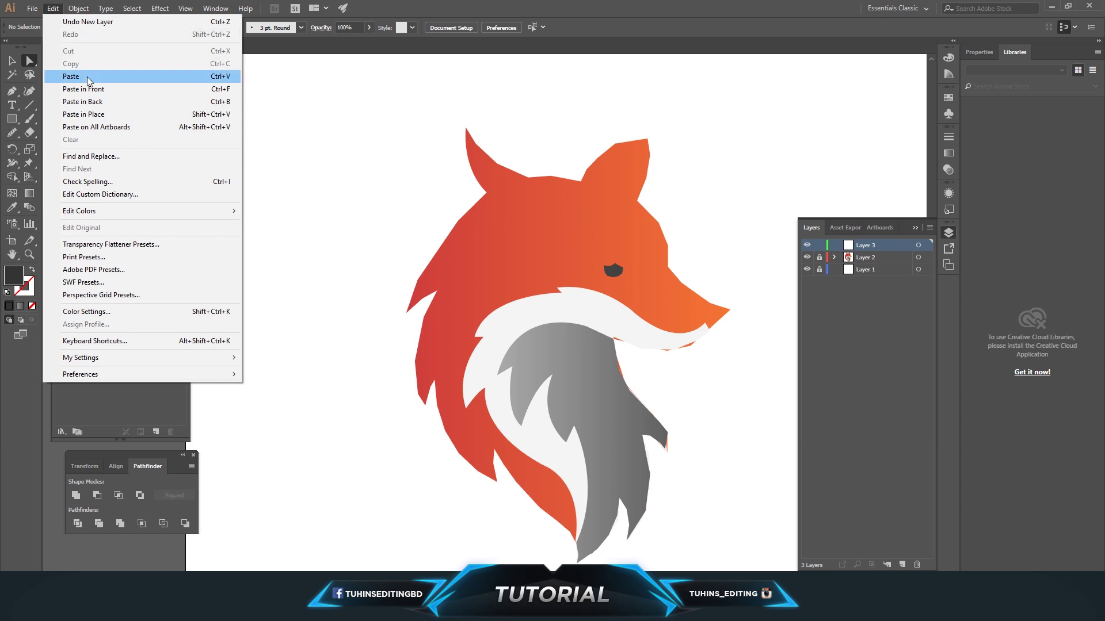
{"action": "left_click", "coordinate": [98, 115]}
{"action": "key", "text": "v"}
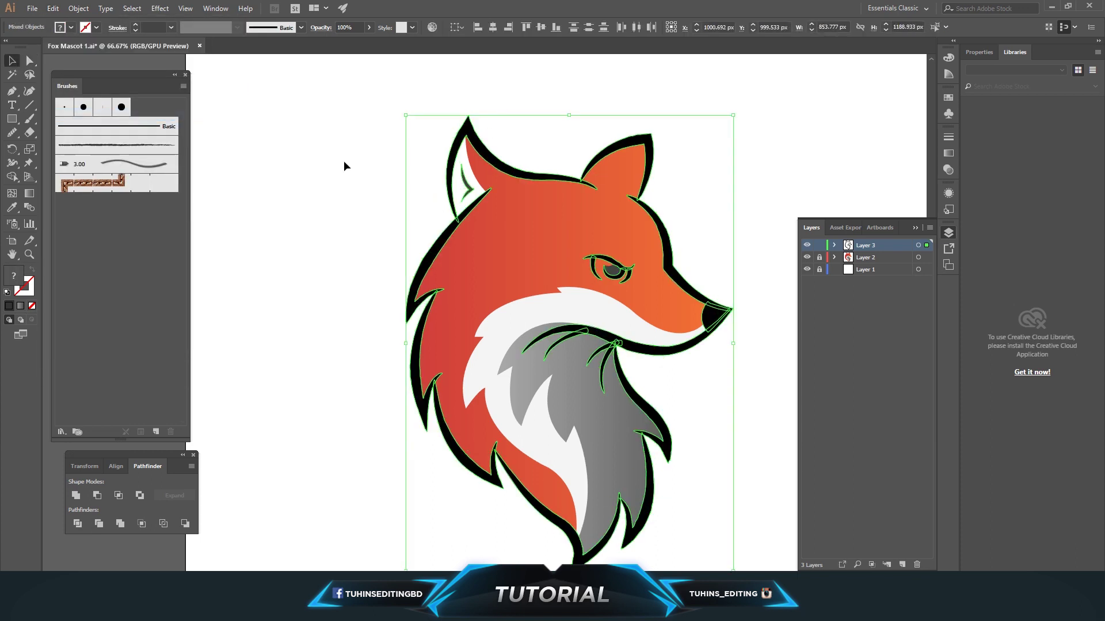
{"action": "key", "text": "ctrl+shift+a"}
{"action": "left_click", "coordinate": [807, 258]}
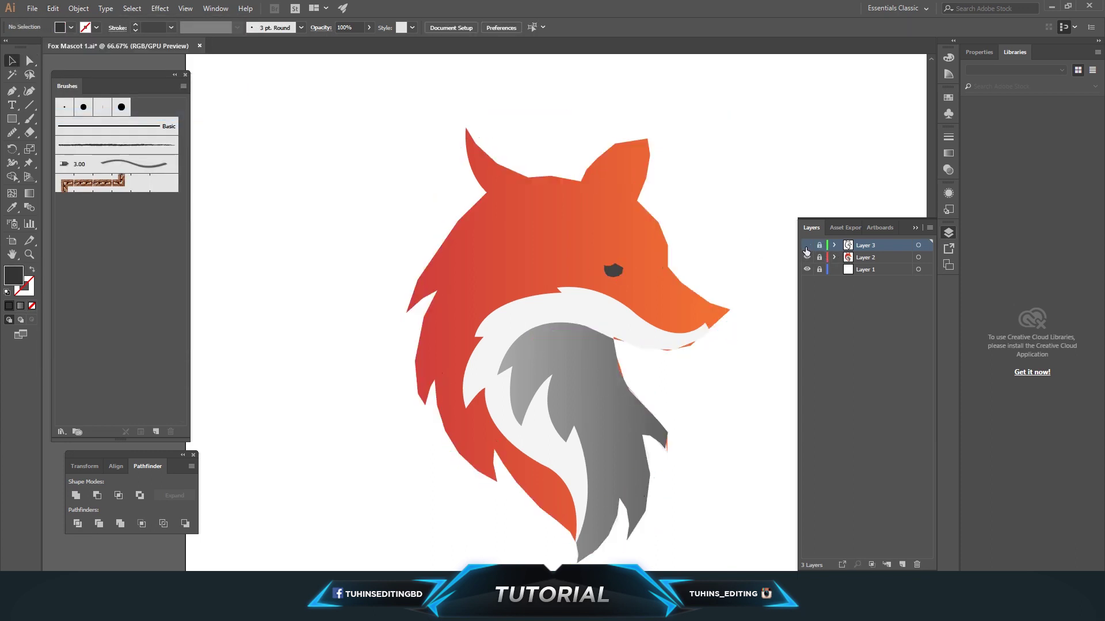
- Show the outline layer again and zoom in toward the fox's left ear
{"action": "left_click", "coordinate": [875, 257]}
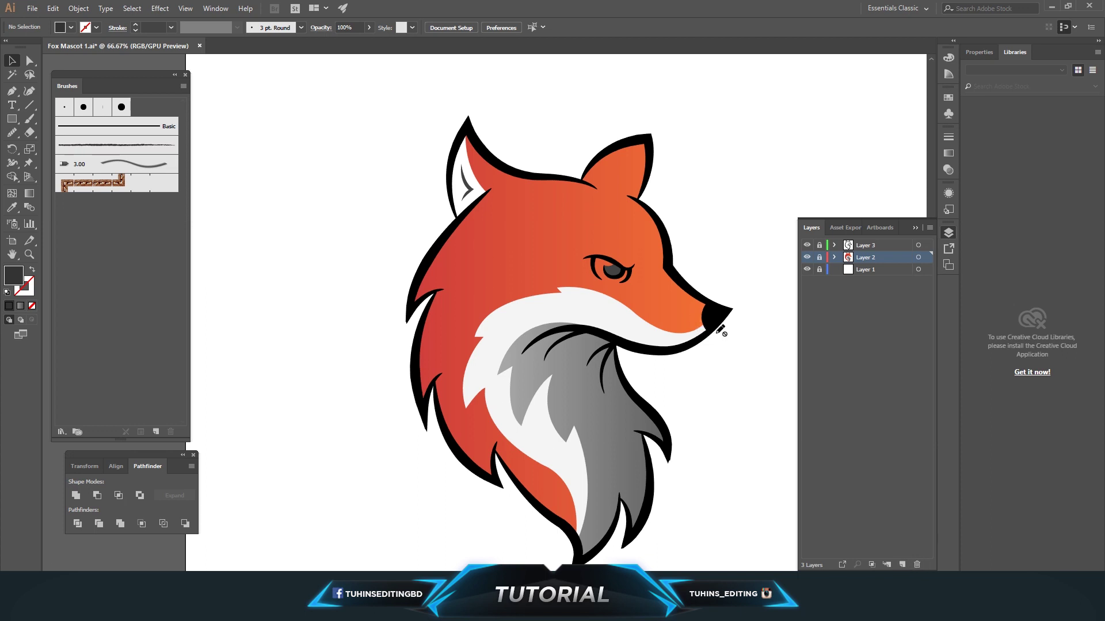
{"action": "left_click", "coordinate": [53, 9]}
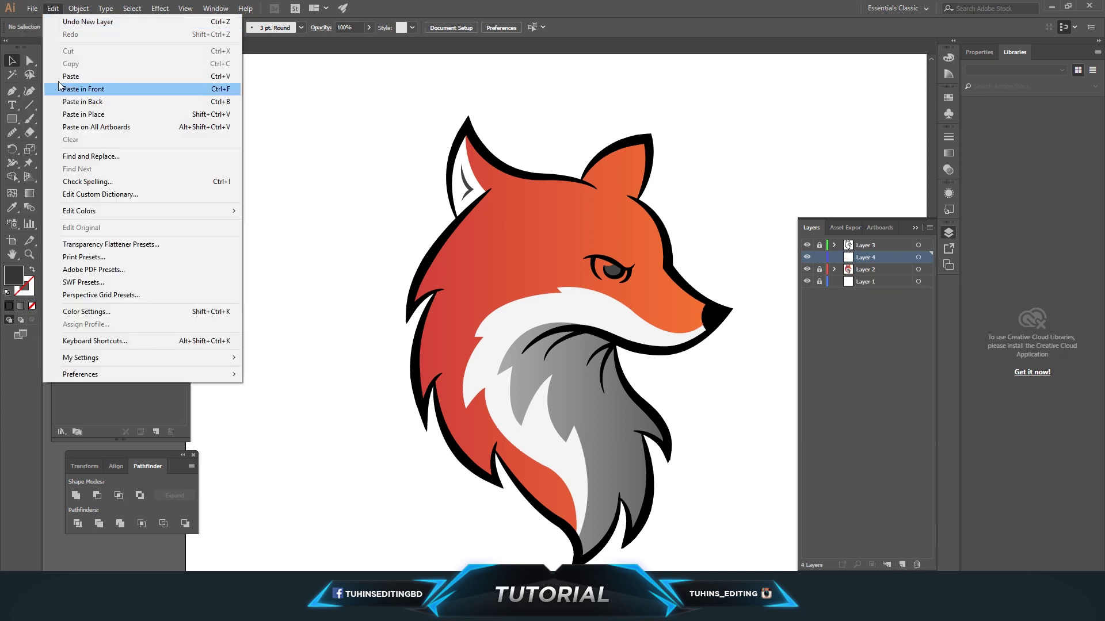
{"action": "key", "text": "Escape"}
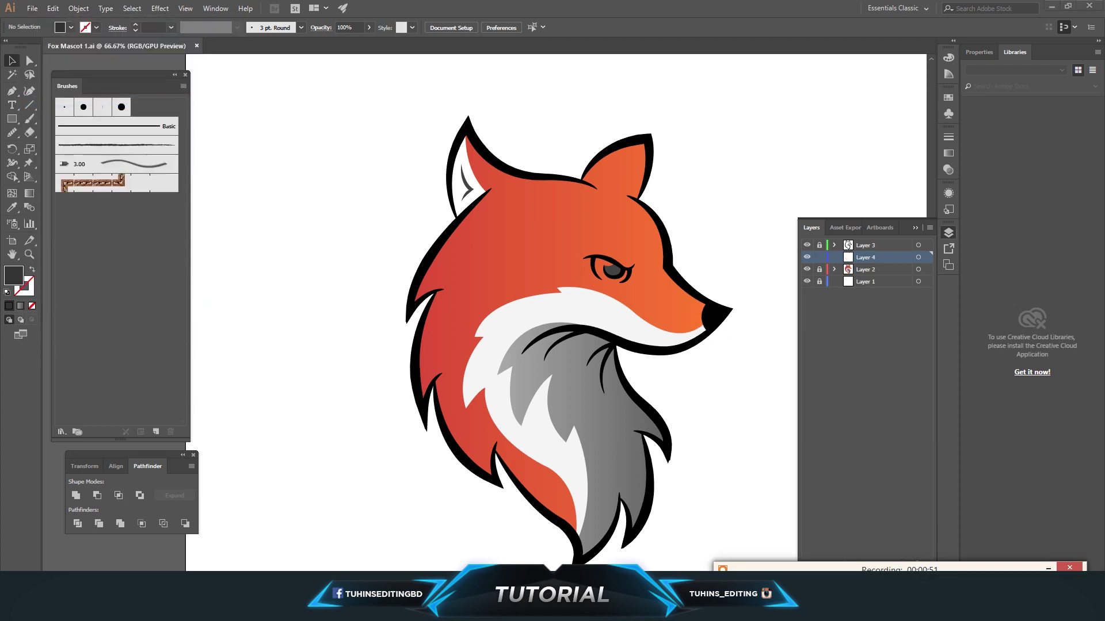
{"action": "key", "text": "ctrl+plus"}
{"action": "key", "text": "ctrl+plus"}
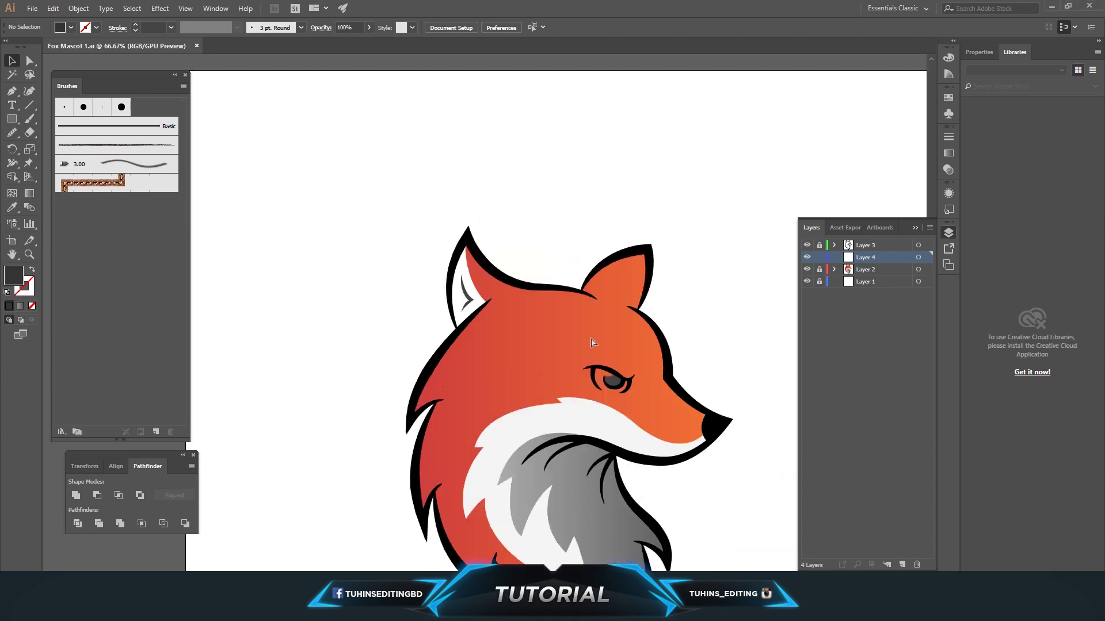
{"action": "left_click_drag", "start_coordinate": [643, 344], "coordinate": [425, 353]}
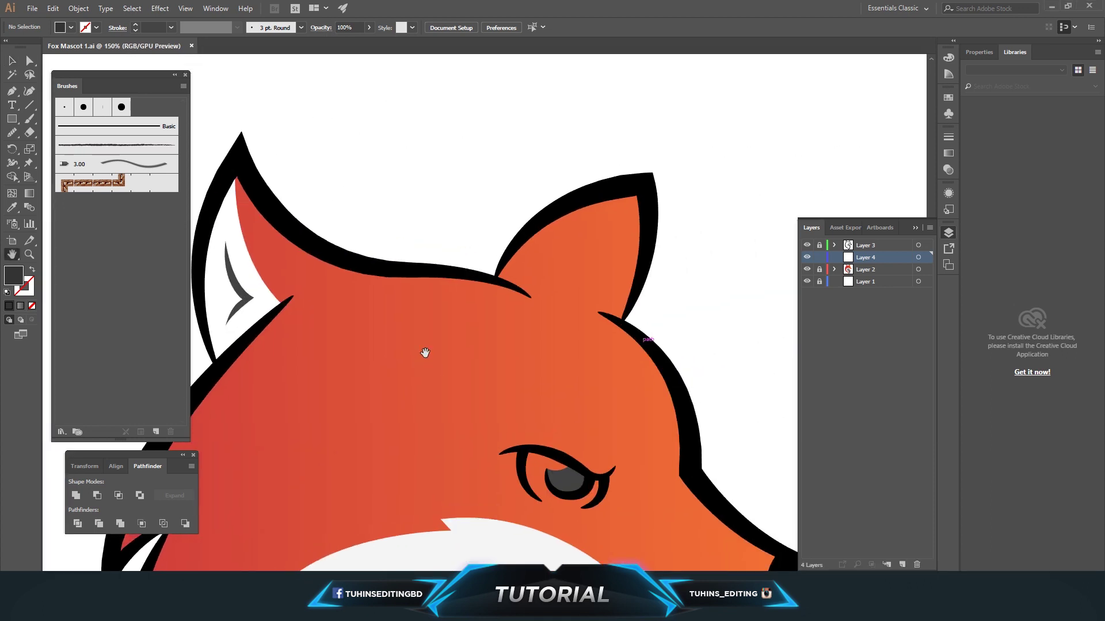
- Pen-draw a highlight strip along the top of the head from the left ear tip
{"action": "left_click", "coordinate": [235, 172]}
{"action": "left_click_drag", "start_coordinate": [379, 283], "coordinate": [427, 293]}
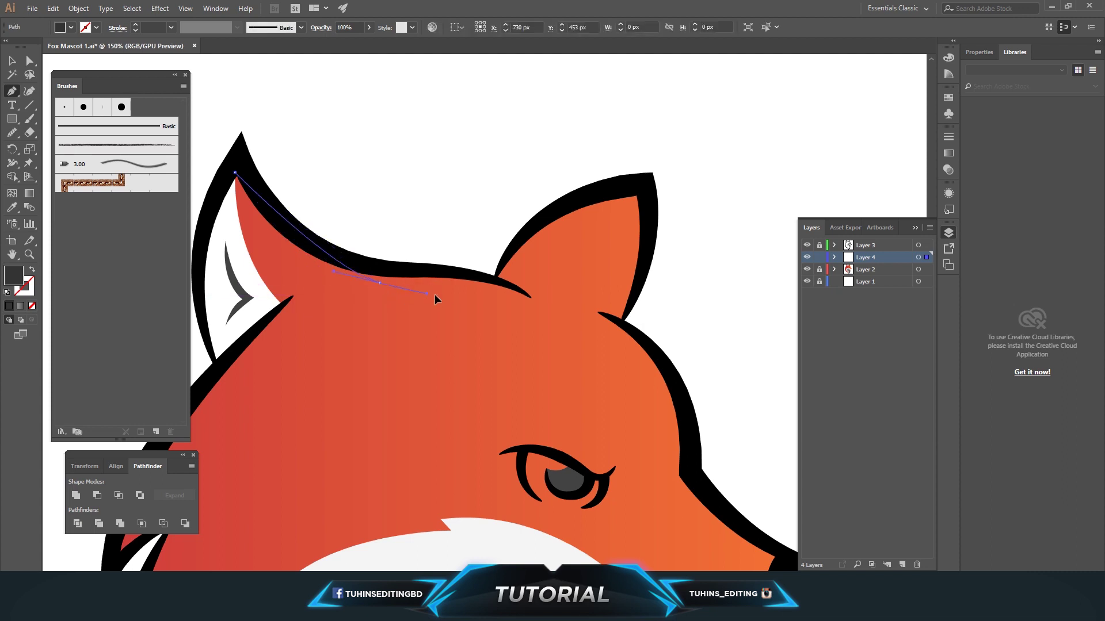
{"action": "left_click_drag", "start_coordinate": [511, 294], "coordinate": [409, 289]}
{"action": "left_click", "coordinate": [380, 283]}
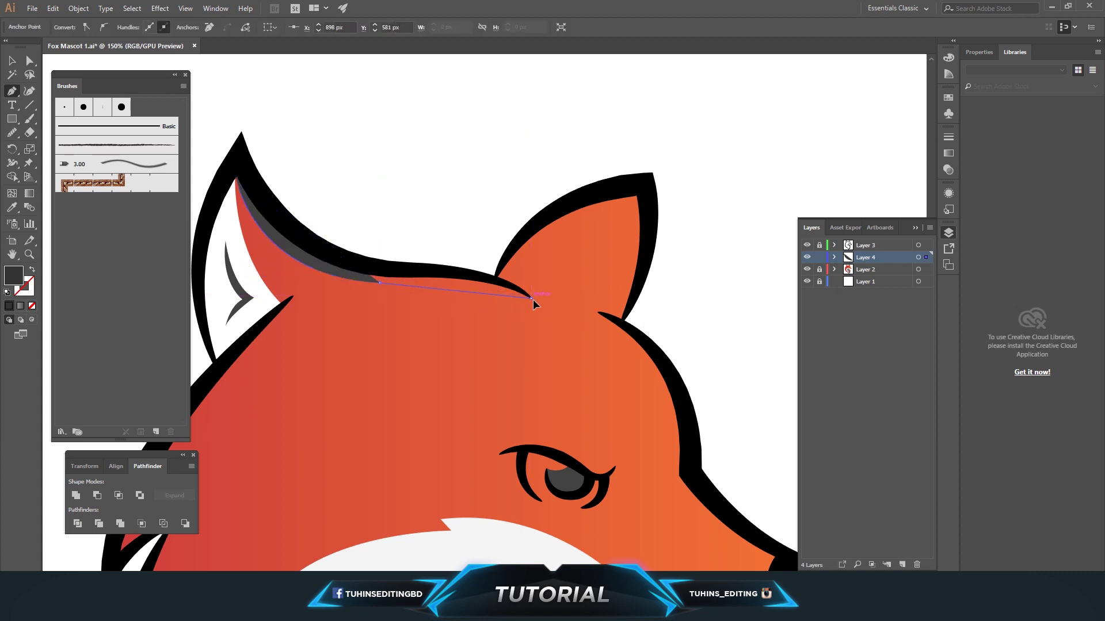
{"action": "left_click_drag", "start_coordinate": [531, 298], "coordinate": [395, 265]}
{"action": "left_click_drag", "start_coordinate": [373, 264], "coordinate": [325, 249]}
{"action": "left_click_drag", "start_coordinate": [307, 239], "coordinate": [260, 193]}
{"action": "left_click", "coordinate": [240, 154]}
- Fill the highlight strip with an orange swatch, deselect it and zoom out
{"action": "left_click", "coordinate": [11, 60]}
{"action": "left_click", "coordinate": [308, 246]}
{"action": "left_click", "coordinate": [71, 27]}
{"action": "left_click", "coordinate": [105, 49]}
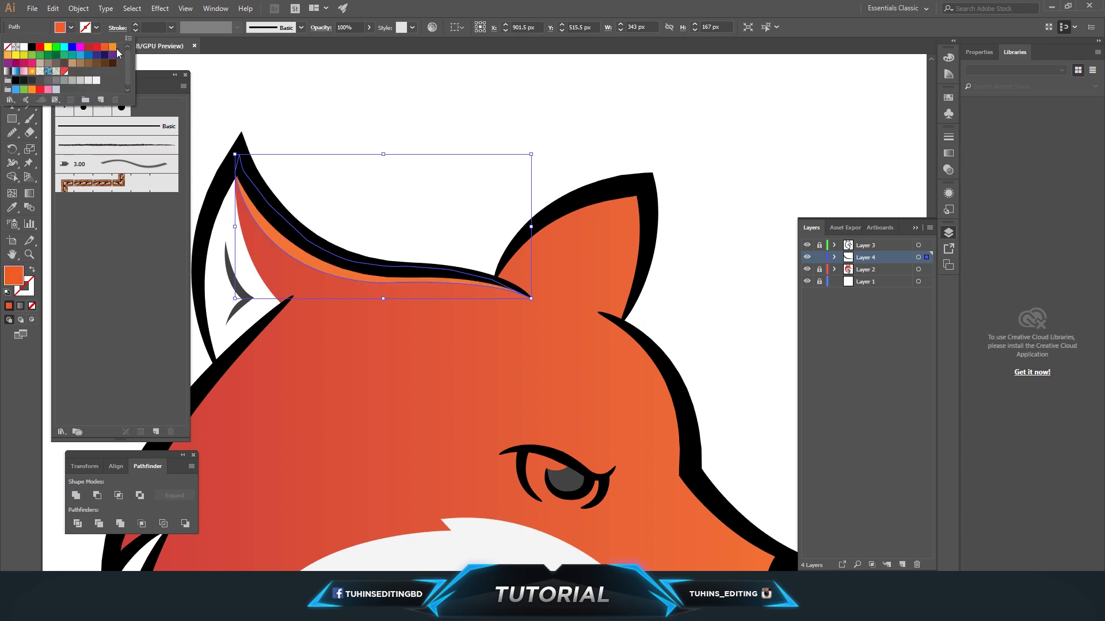
{"action": "left_click", "coordinate": [112, 47]}
{"action": "left_click", "coordinate": [441, 125]}
{"action": "key", "text": "ctrl+minus"}
{"action": "key", "text": "ctrl+minus"}
{"action": "key", "text": "ctrl+minus"}
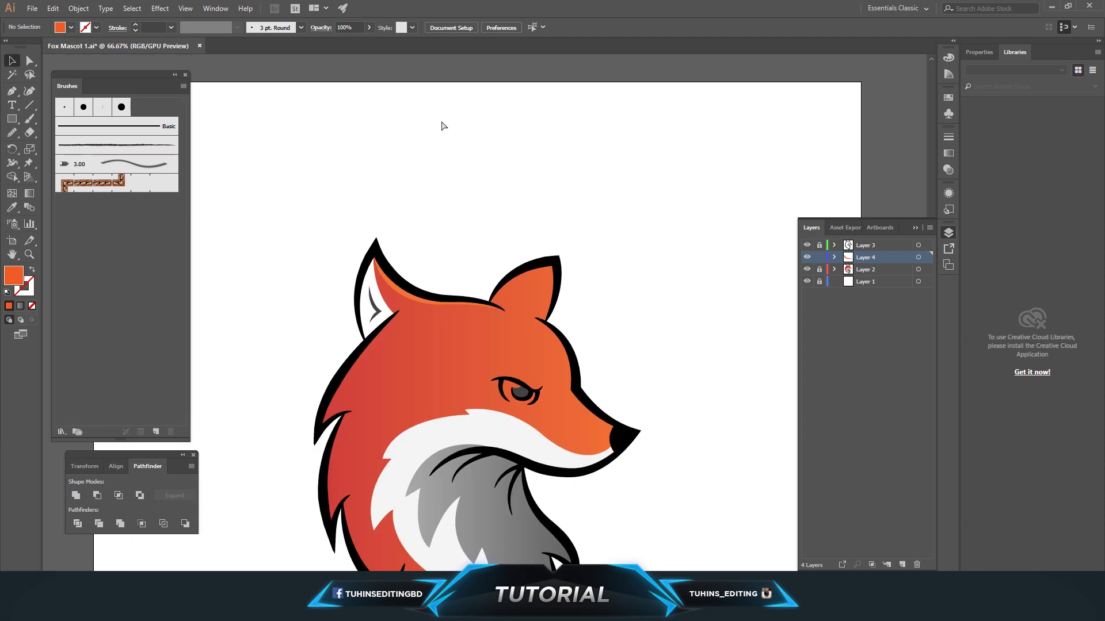
- Draw a curved highlight strip along the fox's right ear
{"action": "key", "text": "ctrl+plus"}
{"action": "key", "text": "ctrl+plus"}
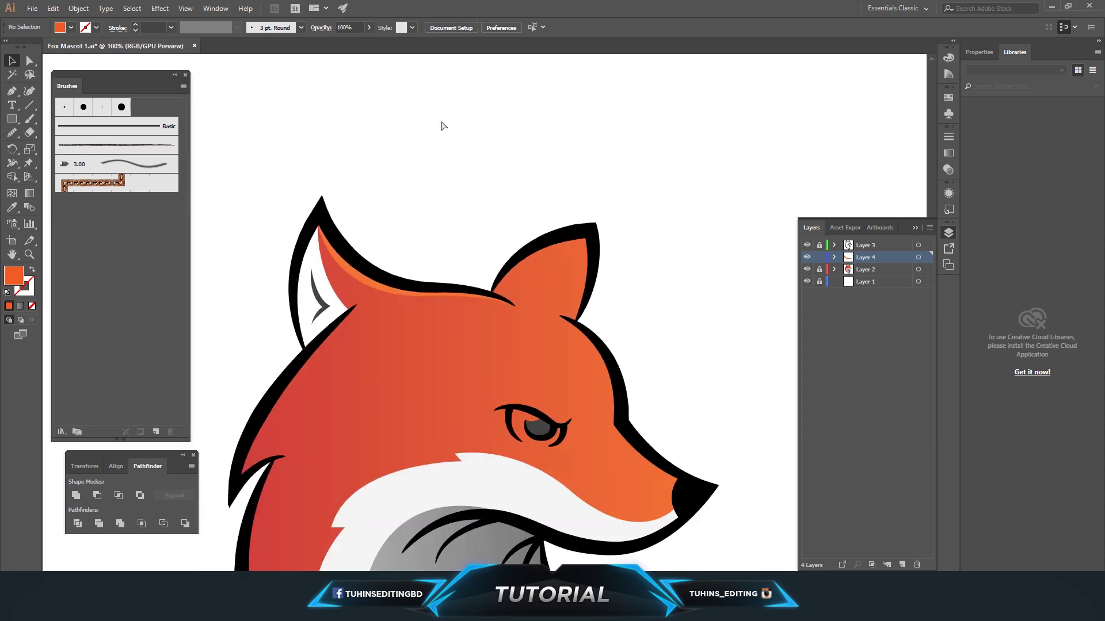
{"action": "key", "text": "ctrl+plus"}
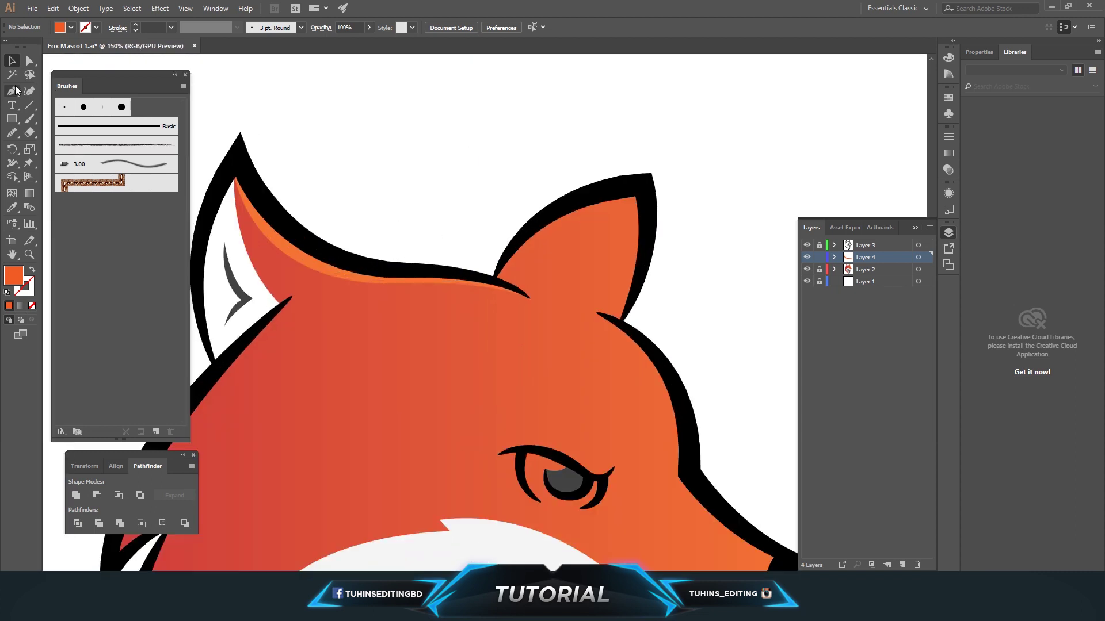
{"action": "left_click", "coordinate": [615, 194]}
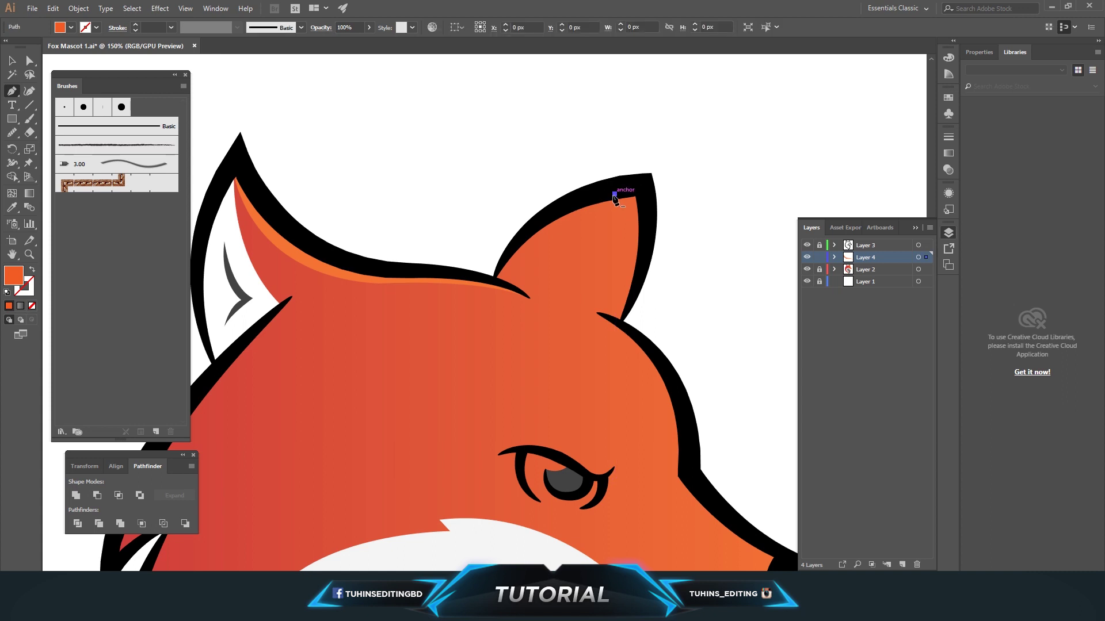
{"action": "left_click", "coordinate": [615, 325]}
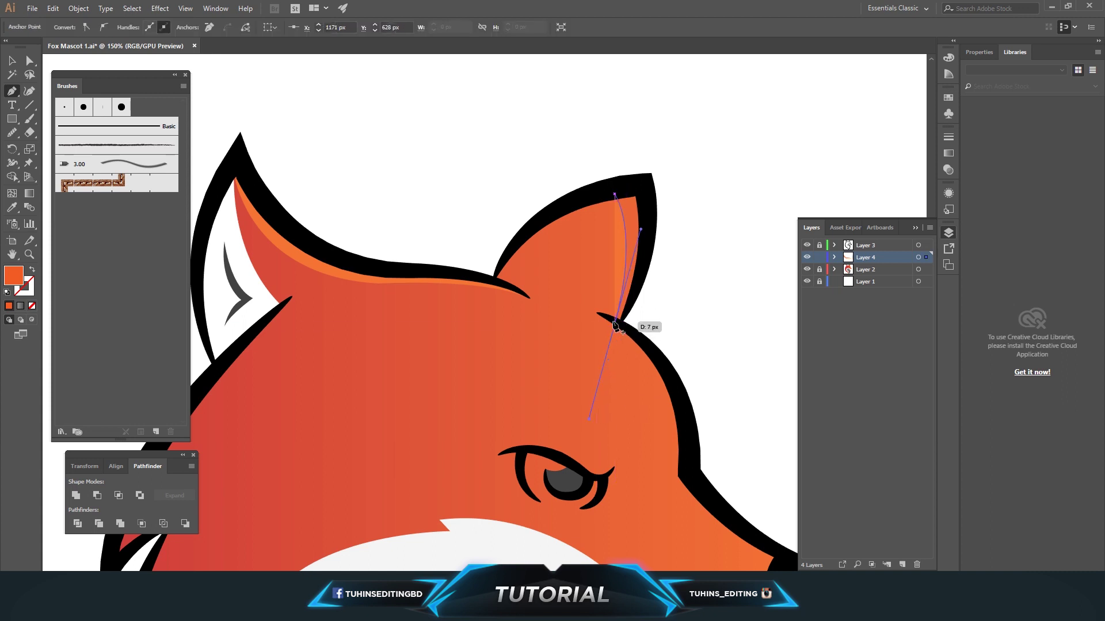
{"action": "left_click_drag", "start_coordinate": [616, 326], "coordinate": [646, 182]}
{"action": "key", "text": "v"}
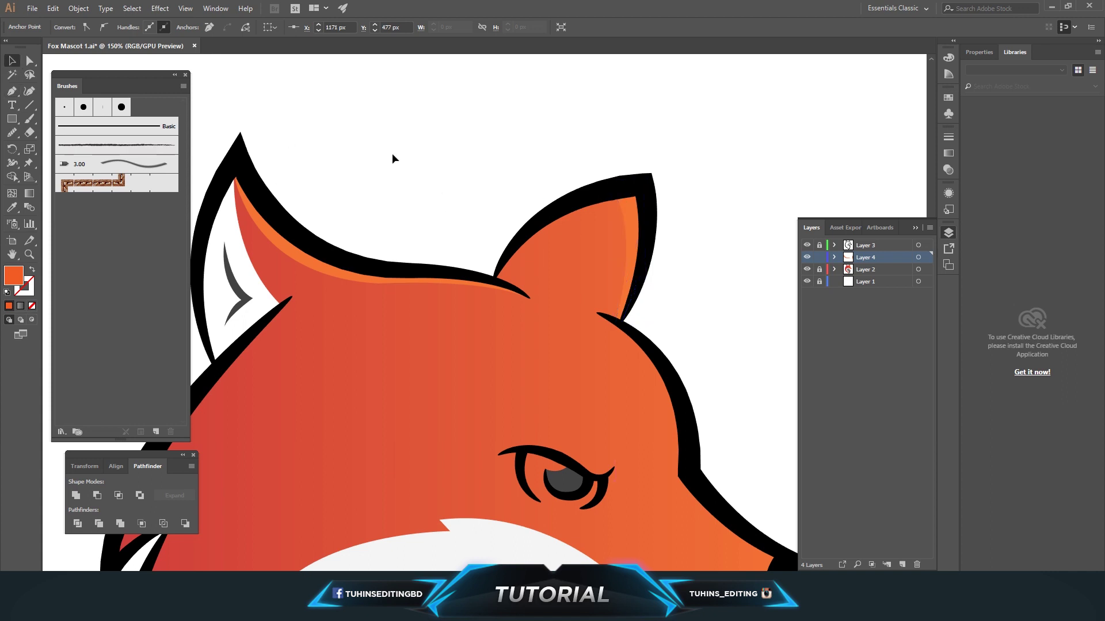
{"action": "left_click", "coordinate": [392, 153]}
{"action": "key", "text": "ctrl+minus"}
{"action": "key", "text": "ctrl+minus"}
{"action": "key", "text": "ctrl+minus"}
{"action": "scroll", "coordinate": [532, 352], "scroll_direction": "down", "scroll_amount": 1}
- Draw a closed highlight shape down the face edge from the right ear base to the nose
{"action": "key", "text": "ctrl+plus"}
{"action": "key", "text": "ctrl+plus"}
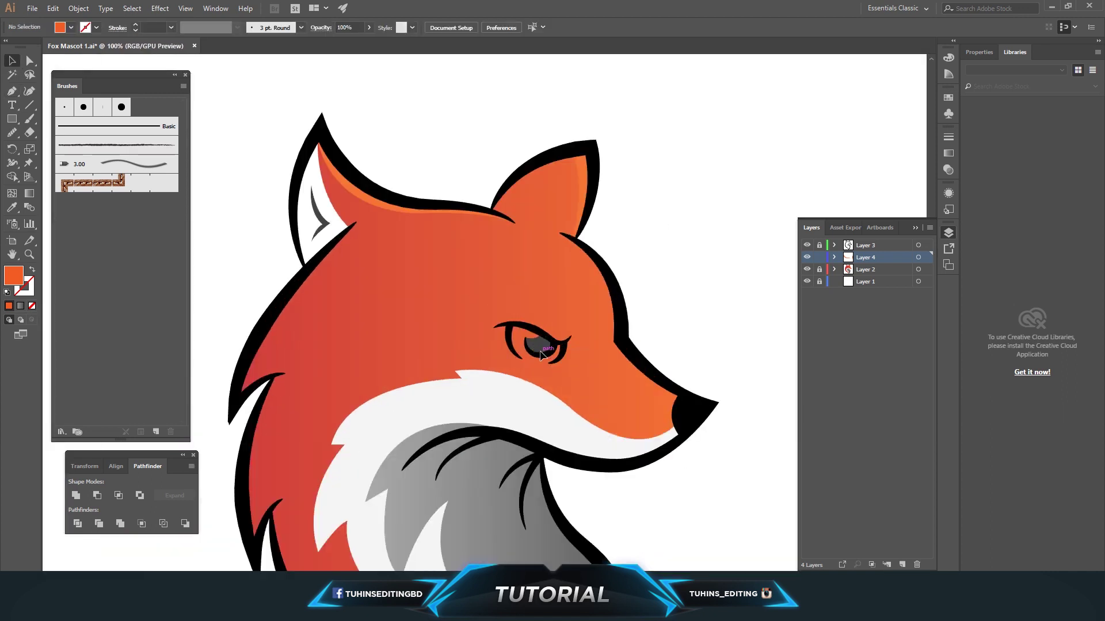
{"action": "scroll", "coordinate": [541, 355], "scroll_direction": "down", "scroll_amount": 1}
{"action": "scroll", "coordinate": [540, 355], "scroll_direction": "up", "scroll_amount": 1}
{"action": "key", "text": "ctrl+plus"}
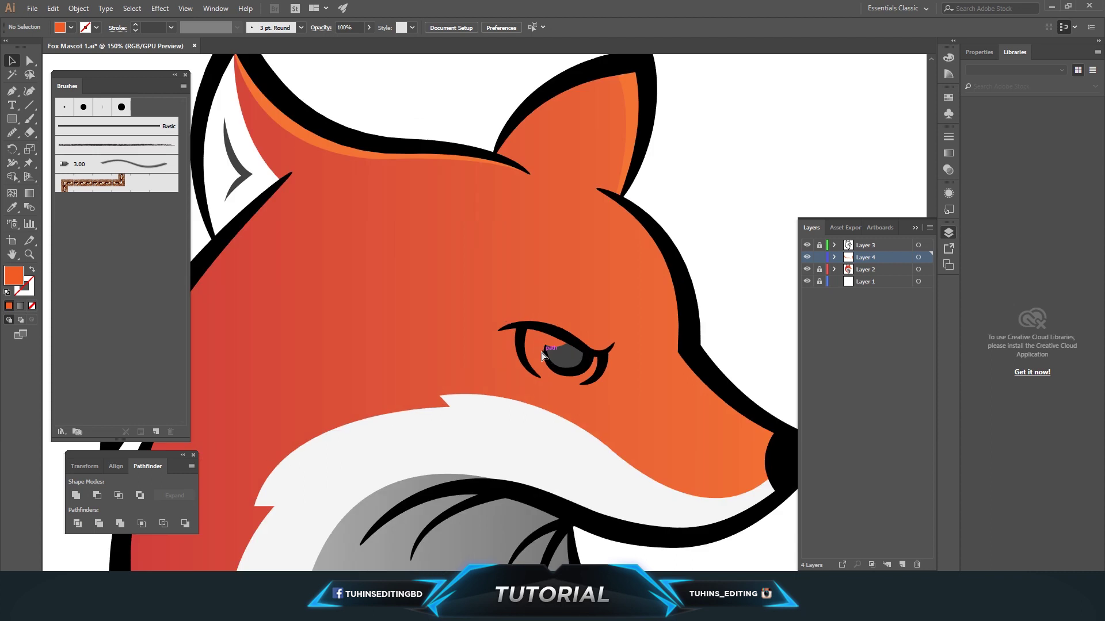
{"action": "left_click_drag", "start_coordinate": [561, 369], "coordinate": [155, 148]}
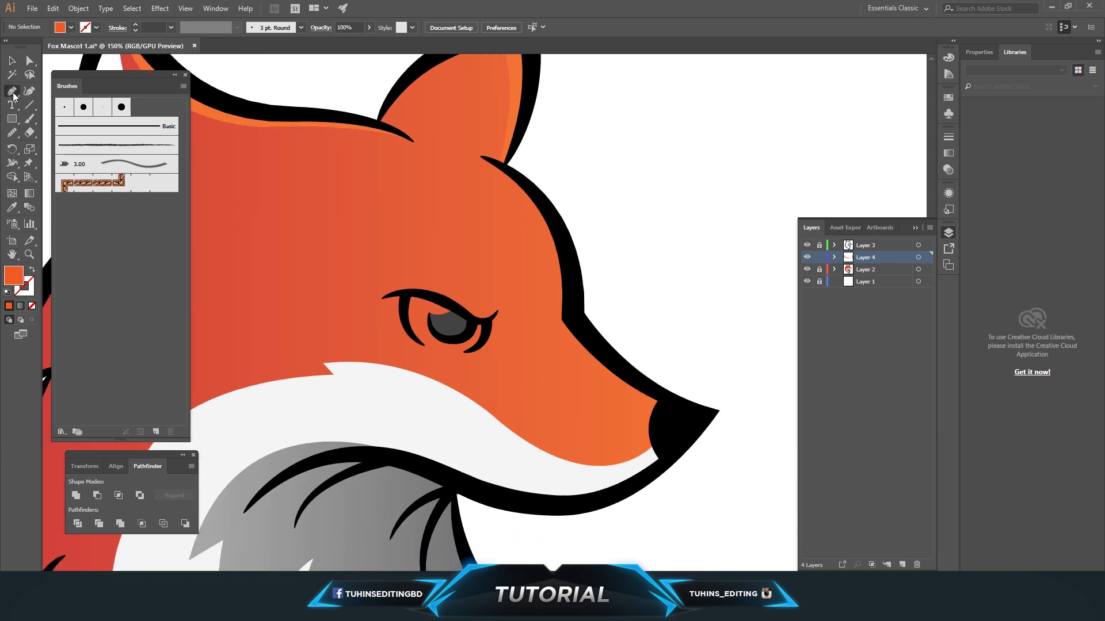
{"action": "left_click", "coordinate": [482, 157]}
{"action": "left_click_drag", "start_coordinate": [554, 316], "coordinate": [548, 422]}
{"action": "left_click", "coordinate": [554, 315], "text": "alt"}
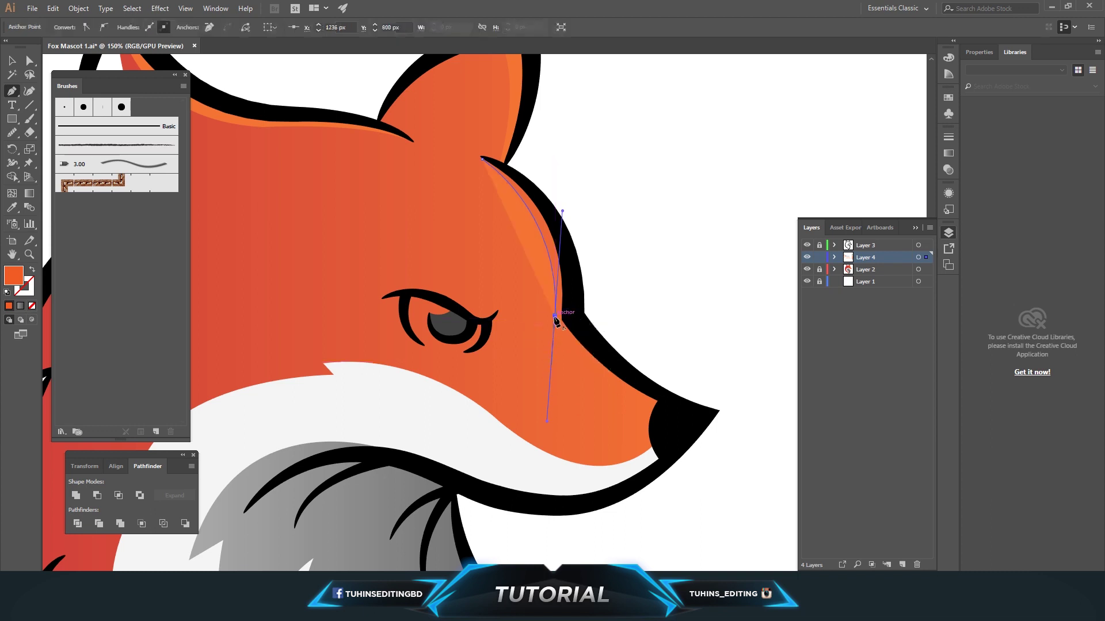
{"action": "left_click_drag", "start_coordinate": [666, 408], "coordinate": [762, 453]}
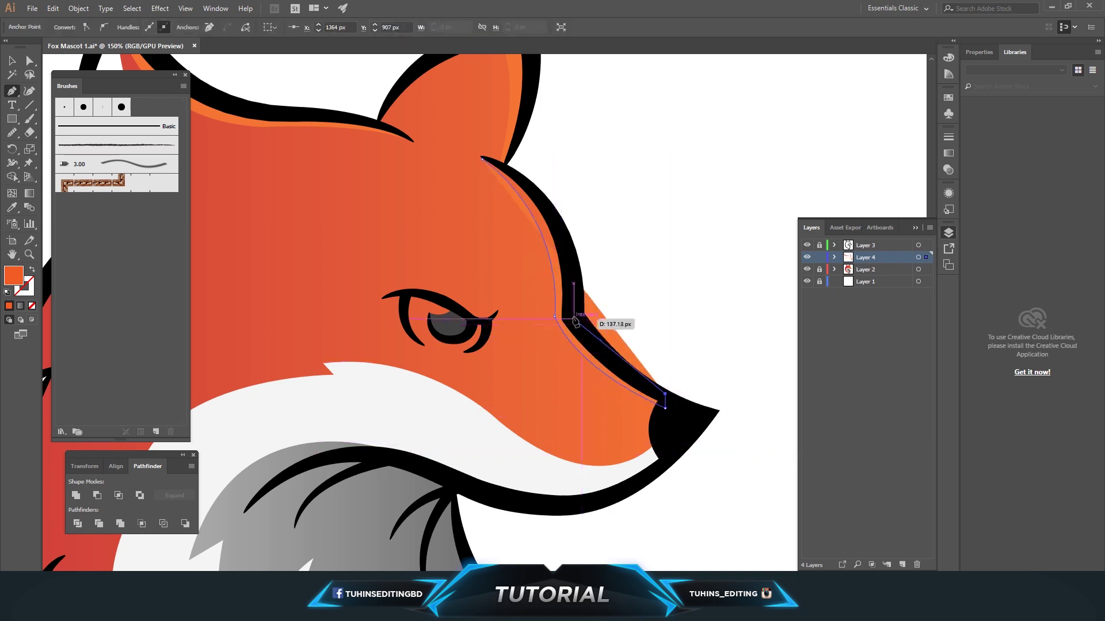
{"action": "left_click", "coordinate": [572, 261]}
{"action": "left_click", "coordinate": [555, 214]}
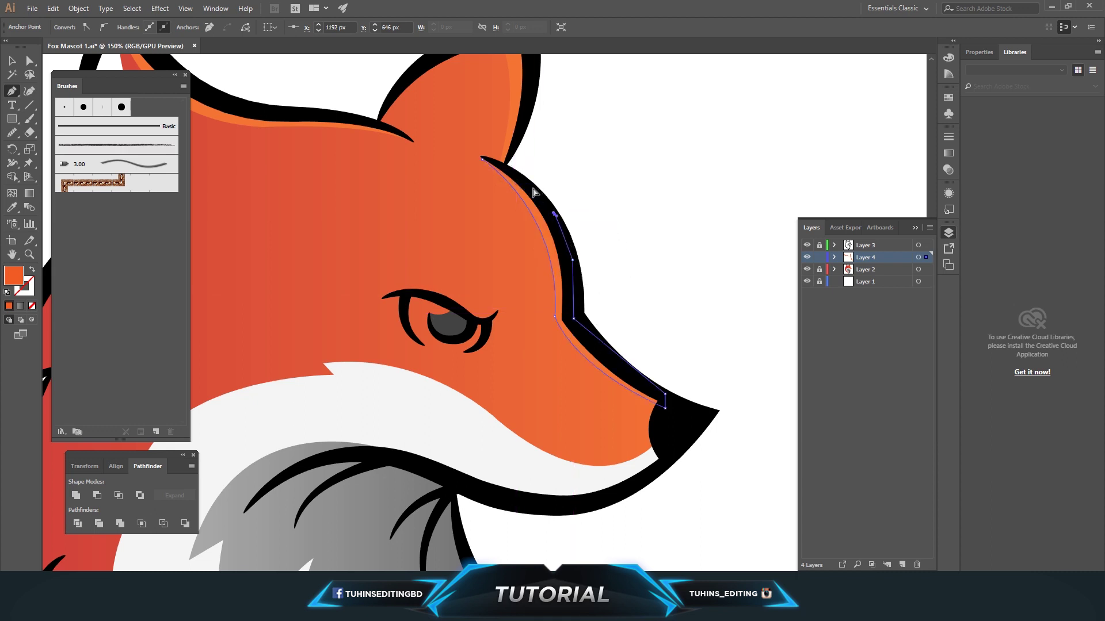
{"action": "left_click", "coordinate": [530, 185]}
{"action": "left_click", "coordinate": [492, 161]}
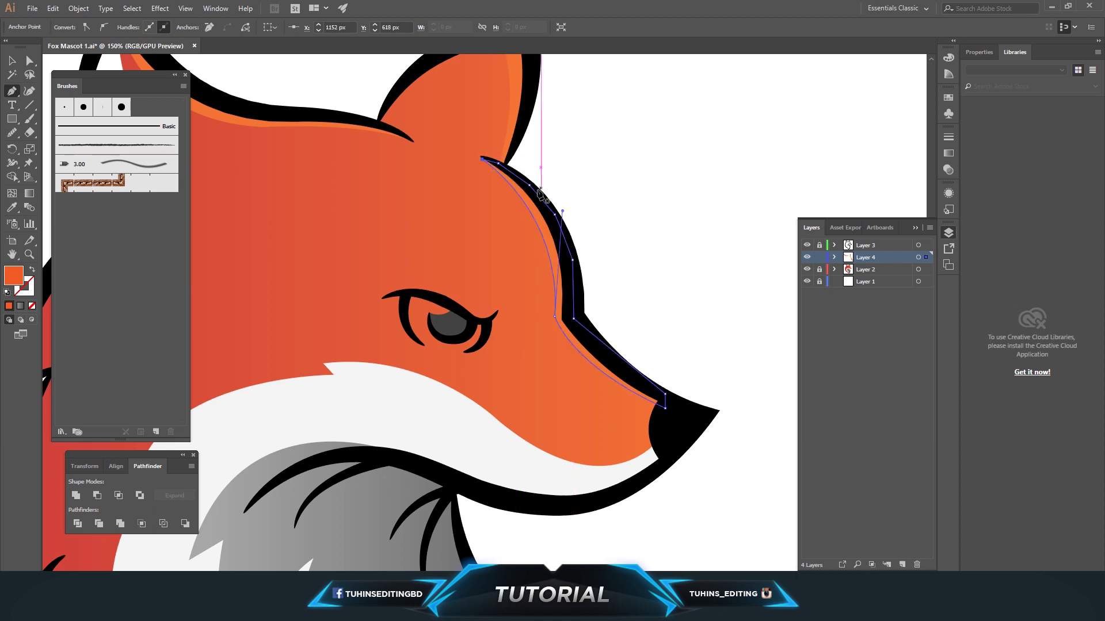
- Fill the snout highlight with the new light orange and view the whole fox
{"action": "key", "text": "a"}
{"action": "left_click", "coordinate": [556, 265]}
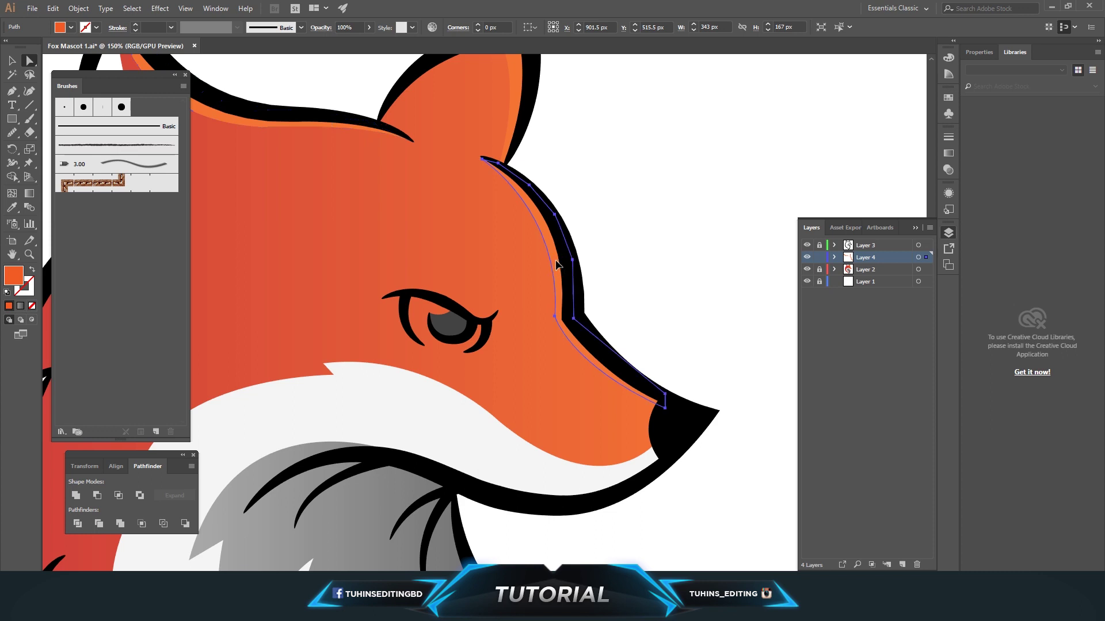
{"action": "left_click", "coordinate": [71, 28]}
{"action": "double_click", "coordinate": [18, 279]}
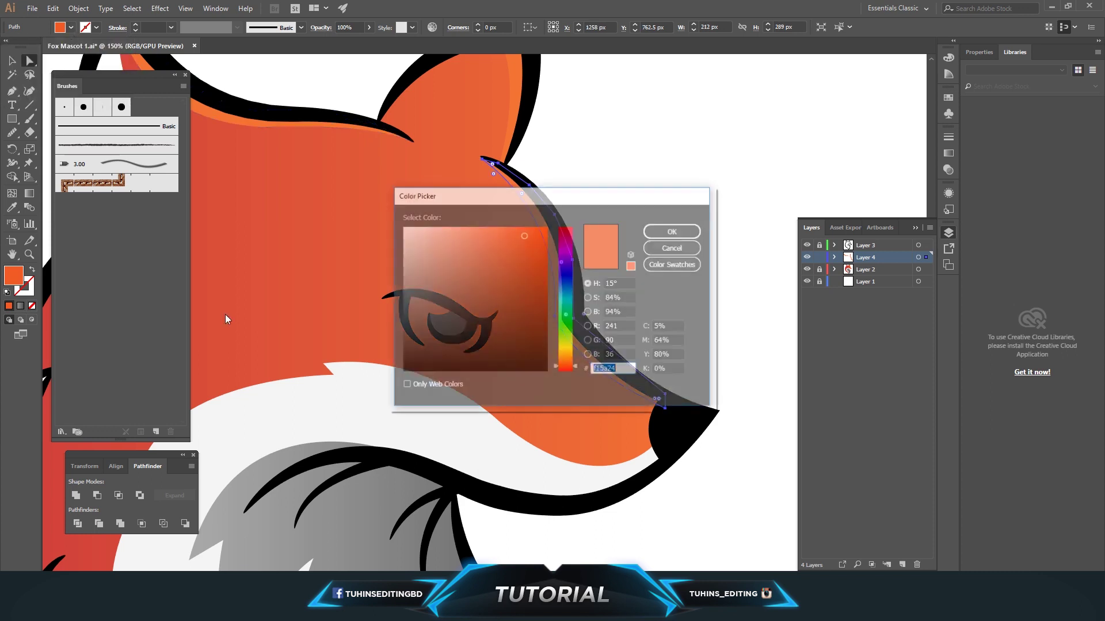
{"action": "left_click", "coordinate": [674, 231]}
{"action": "key", "text": "ctrl+minus"}
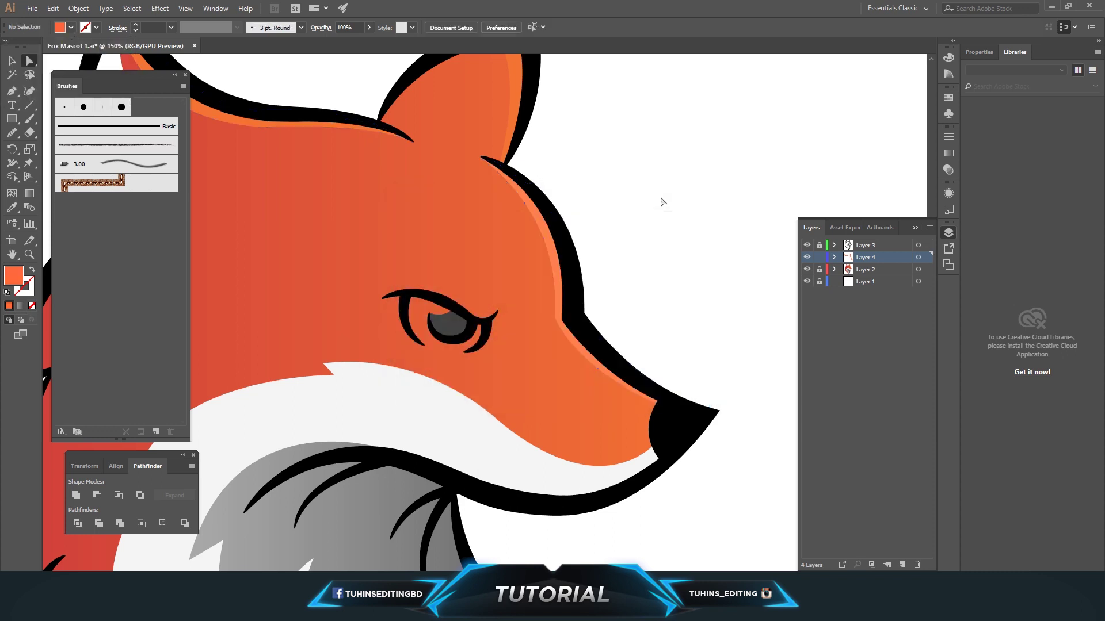
{"action": "key", "text": "ctrl+minus"}
{"action": "key", "text": "ctrl+minus"}
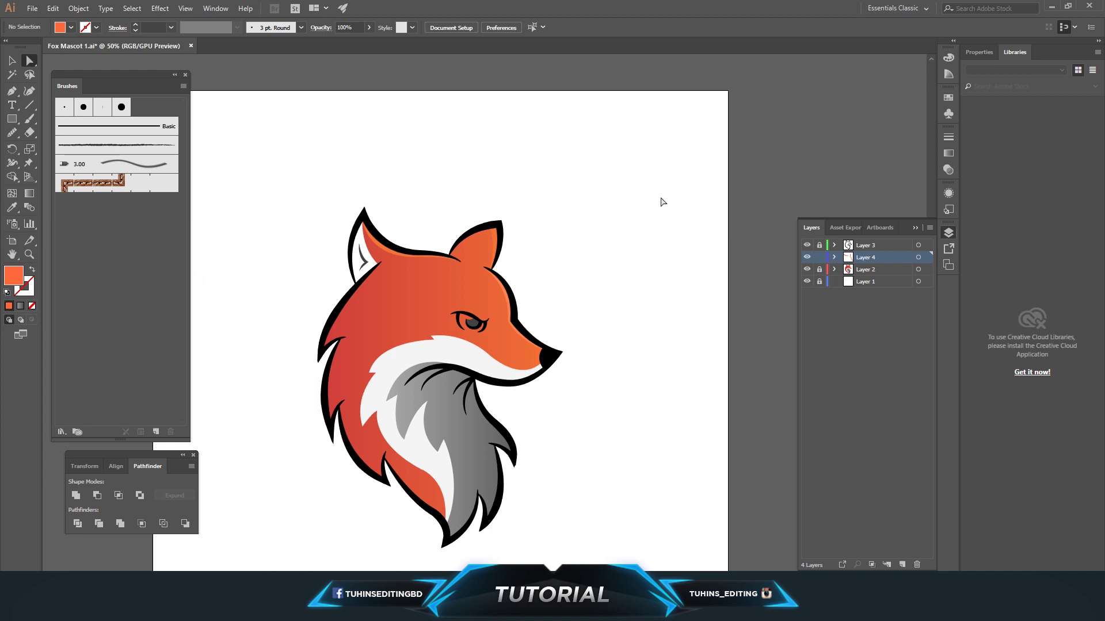
{"action": "key", "text": "ctrl+plus"}
{"action": "key", "text": "ctrl+plus"}
- Make the ear outline path black by sampling the black fill with the Eyedropper
{"action": "left_click", "coordinate": [514, 173]}
{"action": "key", "text": "i"}
{"action": "left_click", "coordinate": [537, 281]}
{"action": "key", "text": "ctrl+shift+a"}
{"action": "key", "text": "a"}
- Pen-draw a thin highlight sliver up the fox's left cheek edge
{"action": "key", "text": "ctrl+minus"}
{"action": "scroll", "coordinate": [469, 153], "scroll_direction": "down", "scroll_amount": 3}
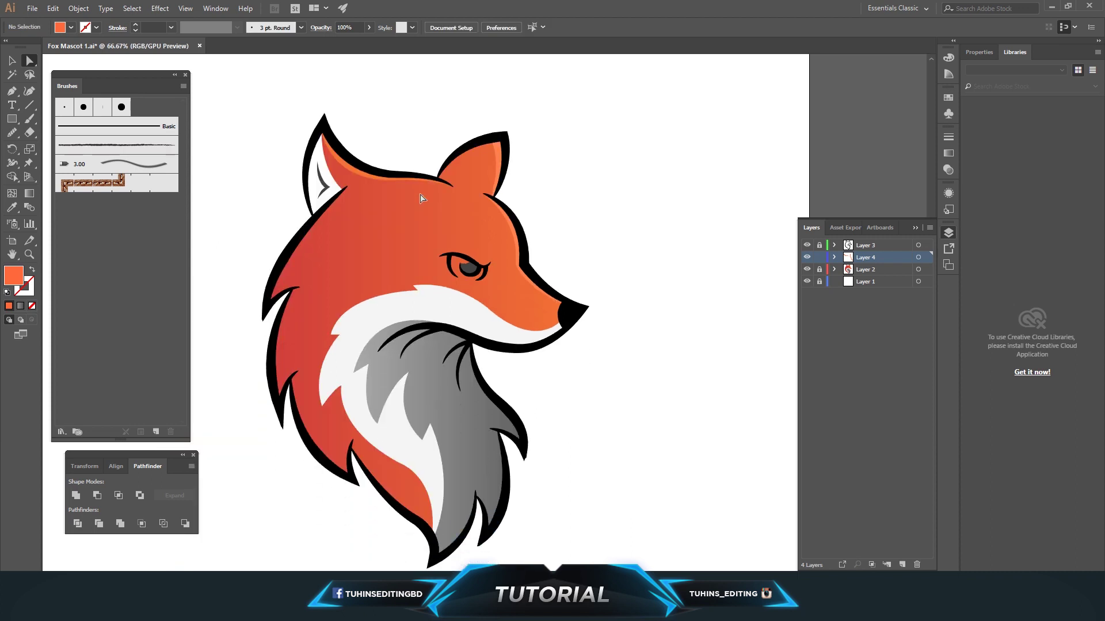
{"action": "scroll", "coordinate": [422, 198], "scroll_direction": "up", "scroll_amount": 3}
{"action": "scroll", "coordinate": [449, 216], "scroll_direction": "down", "scroll_amount": 1}
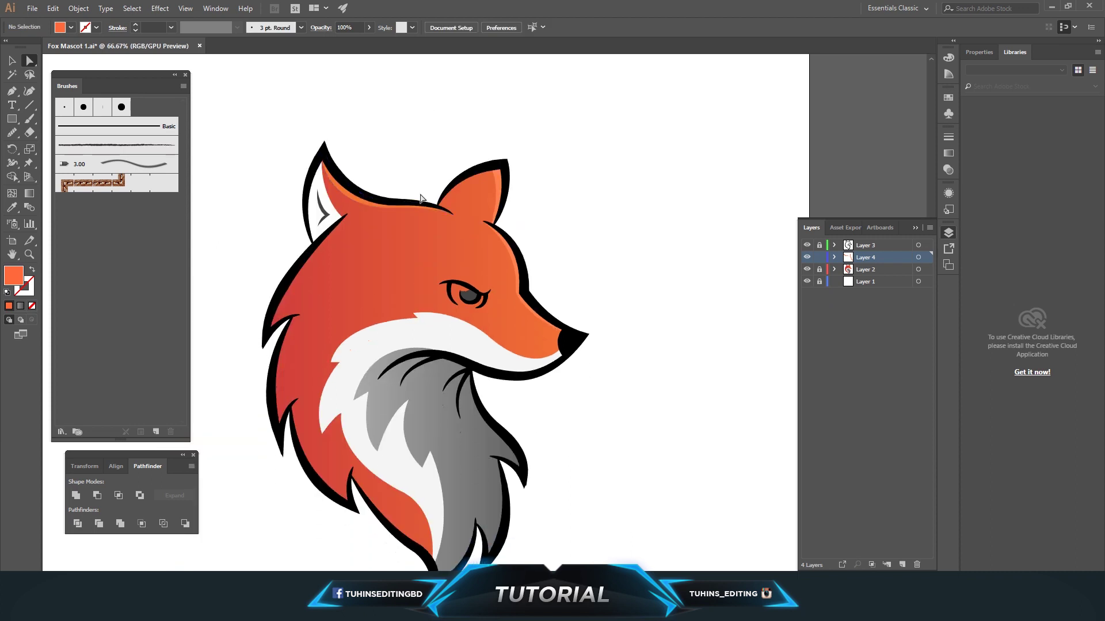
{"action": "scroll", "coordinate": [519, 254], "scroll_direction": "down", "scroll_amount": 1}
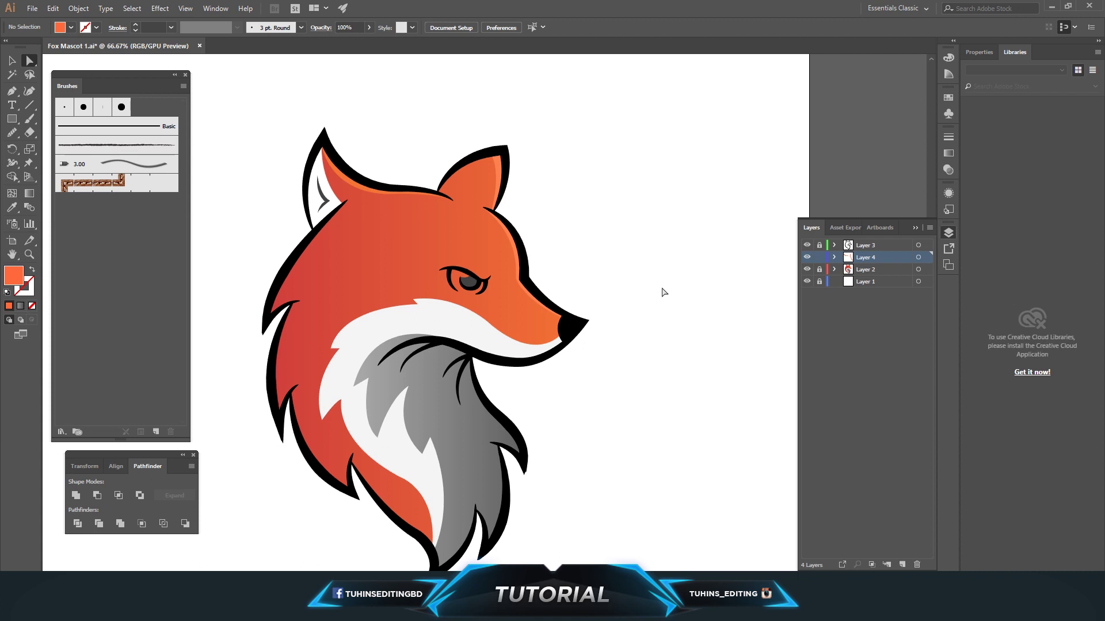
{"action": "scroll", "coordinate": [664, 292], "scroll_direction": "down", "scroll_amount": 1}
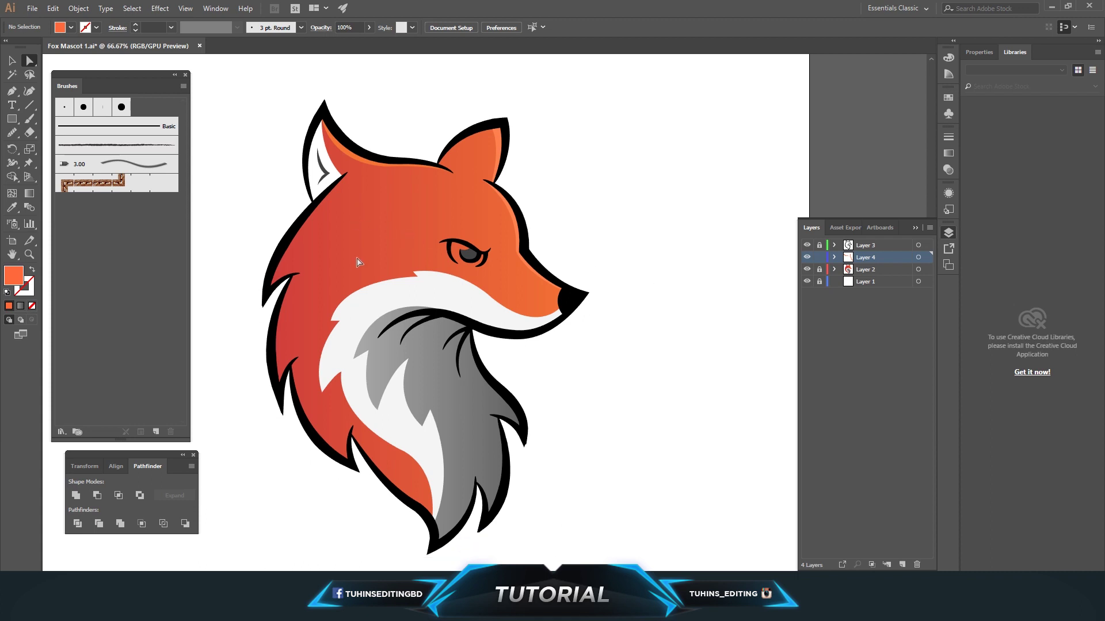
{"action": "scroll", "coordinate": [435, 299], "scroll_direction": "up", "scroll_amount": 2}
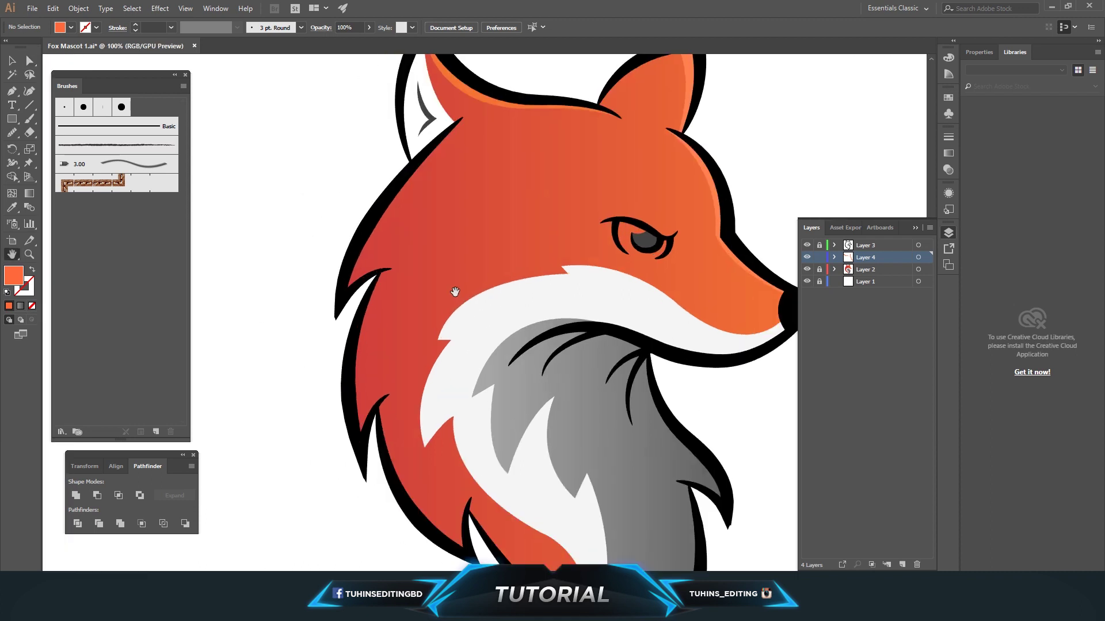
{"action": "left_click_drag", "start_coordinate": [453, 290], "coordinate": [441, 368]}
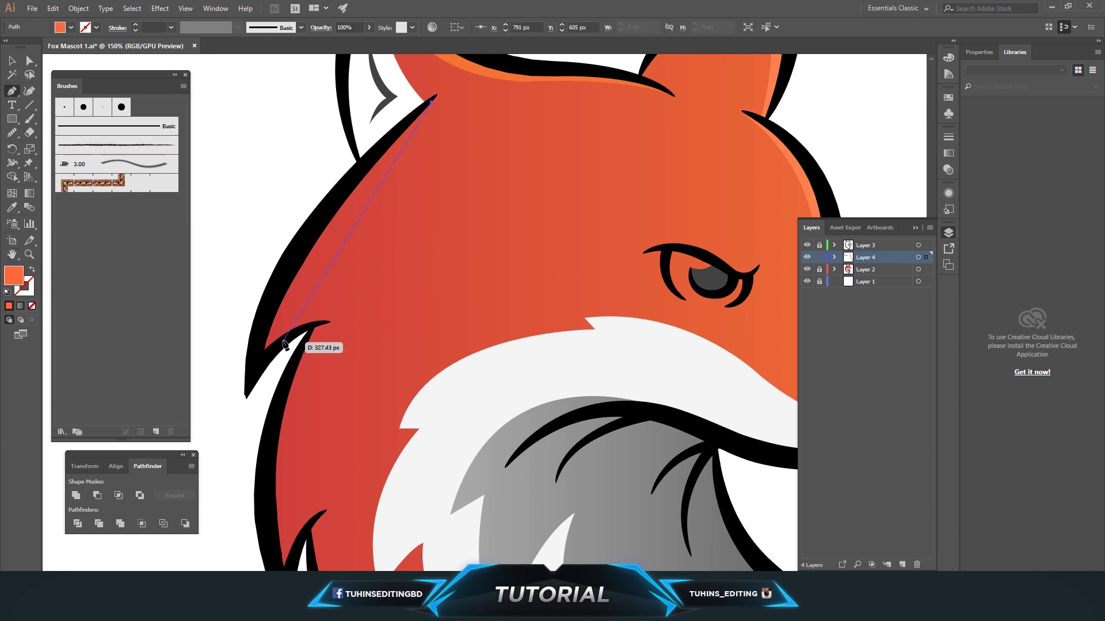
{"action": "left_click_drag", "start_coordinate": [257, 365], "coordinate": [290, 354]}
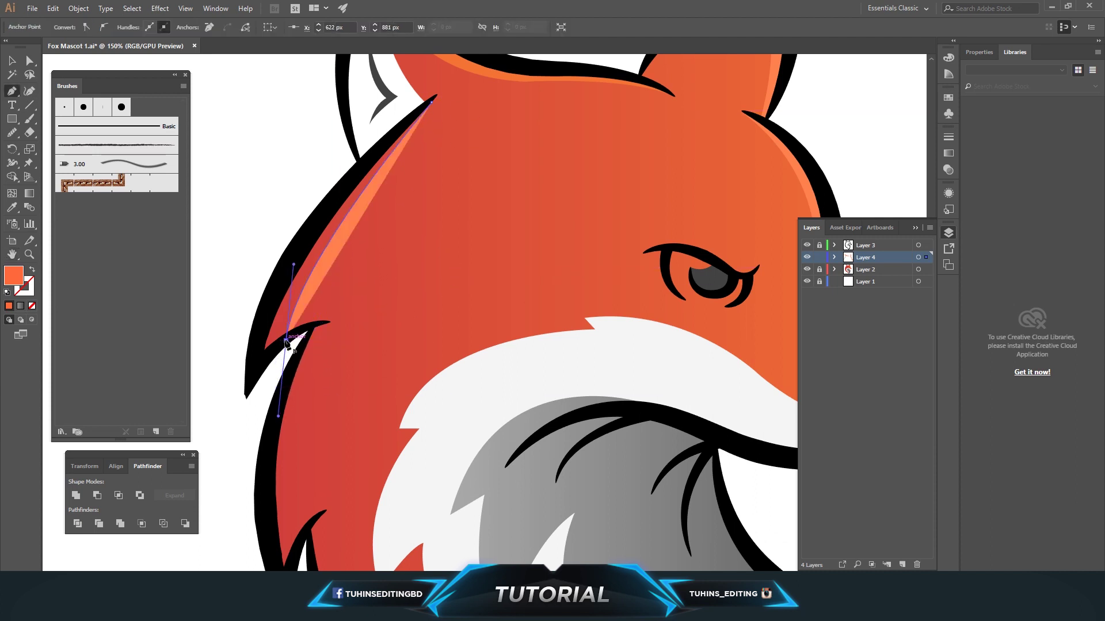
{"action": "left_click", "coordinate": [272, 299]}
{"action": "left_click", "coordinate": [311, 225]}
{"action": "left_click", "coordinate": [349, 180]}
{"action": "left_click", "coordinate": [379, 147]}
{"action": "left_click", "coordinate": [402, 126]}
{"action": "left_click", "coordinate": [416, 108]}
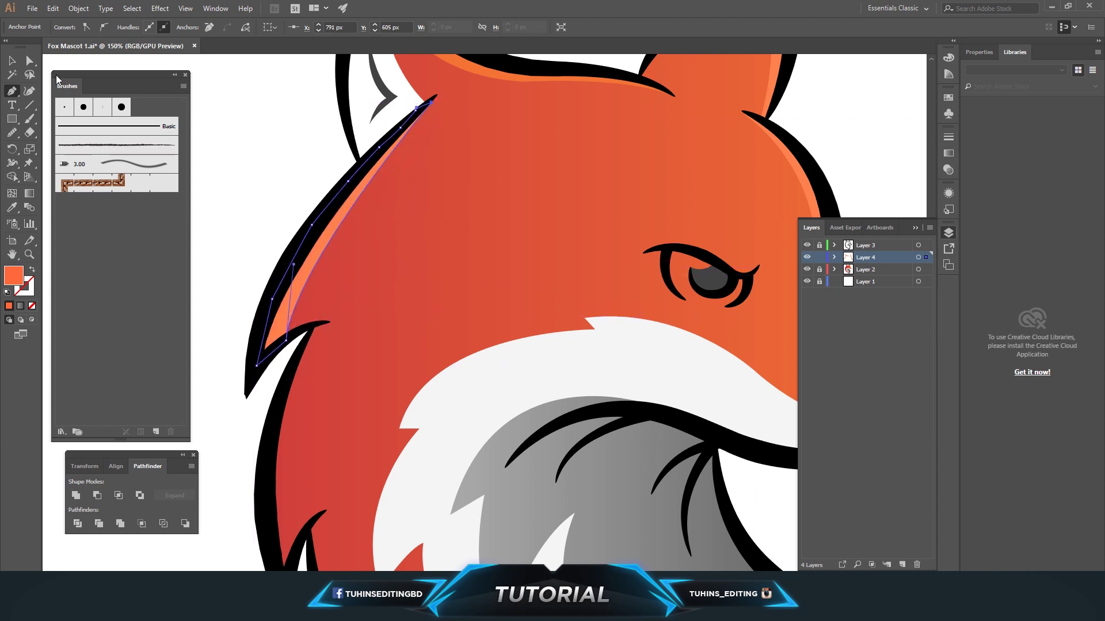
{"action": "left_click", "coordinate": [29, 60]}
- Give the cheek sliver the lighter orange fill with the Eyedropper
{"action": "key", "text": "i"}
{"action": "left_click", "coordinate": [498, 67]}
{"action": "key", "text": "a"}
{"action": "left_click", "coordinate": [276, 127]}
- Draw a curved highlight shape along the left fur edge
{"action": "key", "text": "ctrl+0"}
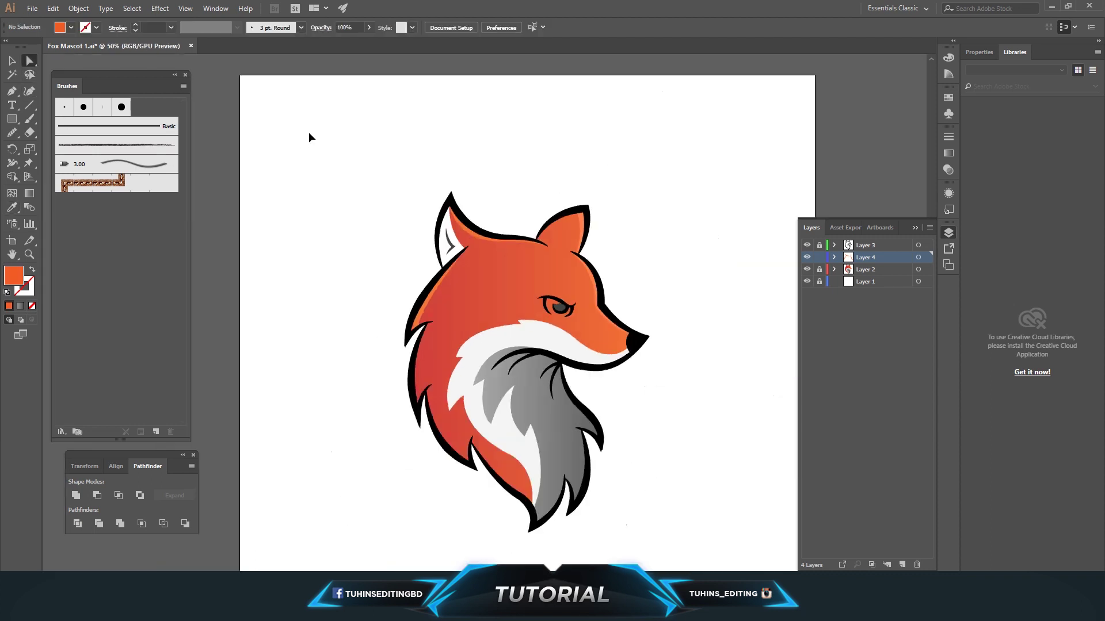
{"action": "scroll", "coordinate": [318, 271], "scroll_direction": "down", "scroll_amount": 3}
{"action": "key", "text": "ctrl+plus"}
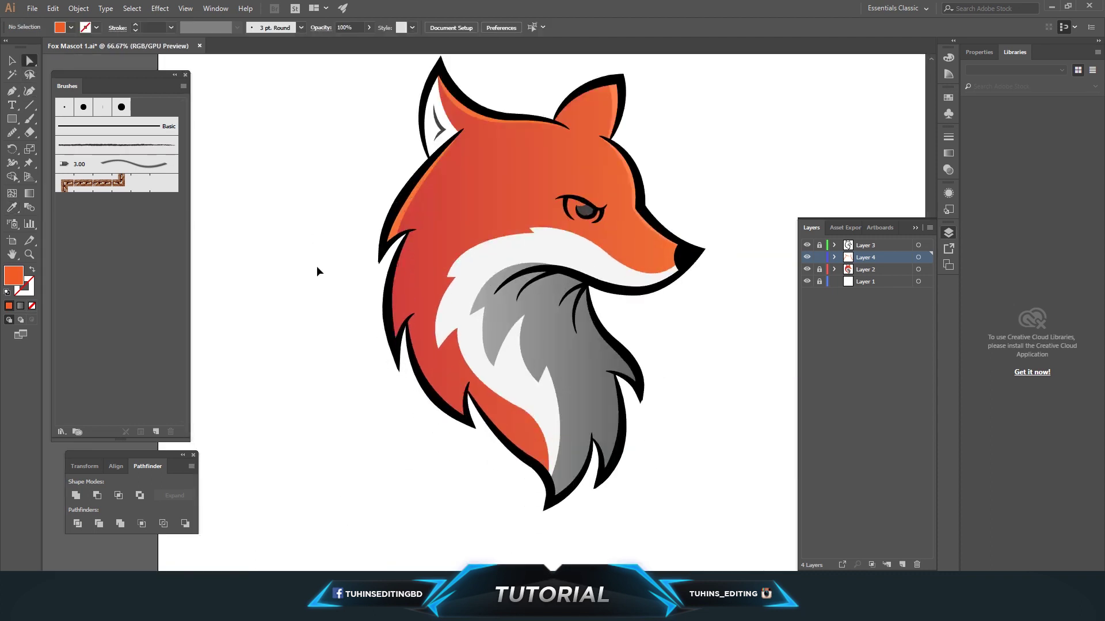
{"action": "key", "text": "ctrl+plus"}
{"action": "key", "text": "ctrl+plus"}
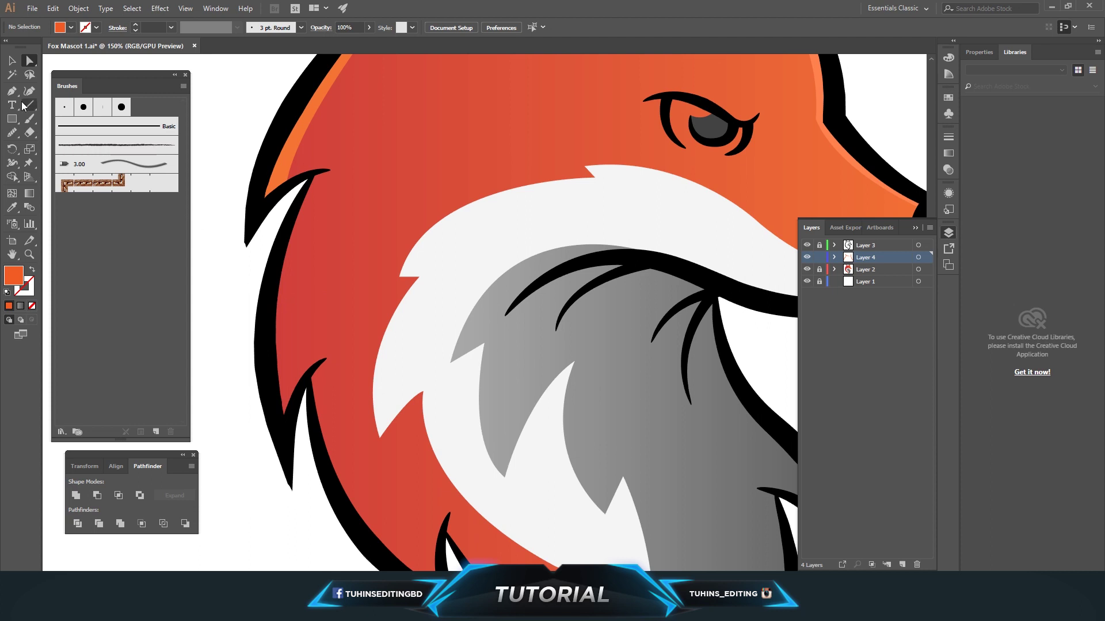
{"action": "left_click", "coordinate": [312, 178]}
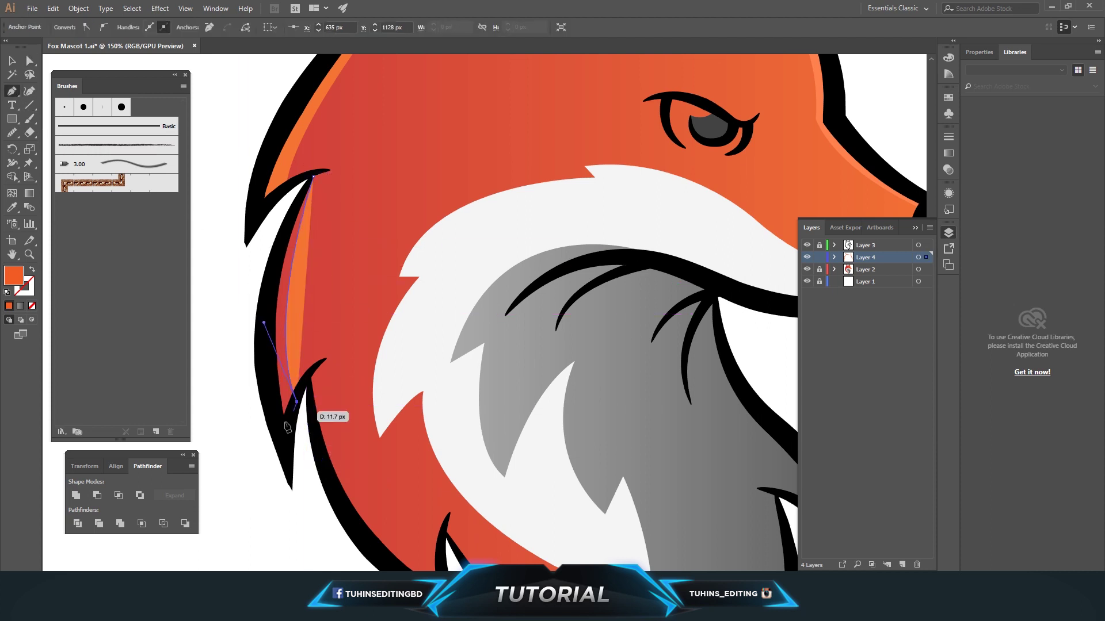
{"action": "left_click_drag", "start_coordinate": [332, 485], "coordinate": [271, 281]}
{"action": "left_click_drag", "start_coordinate": [313, 177], "coordinate": [332, 184]}
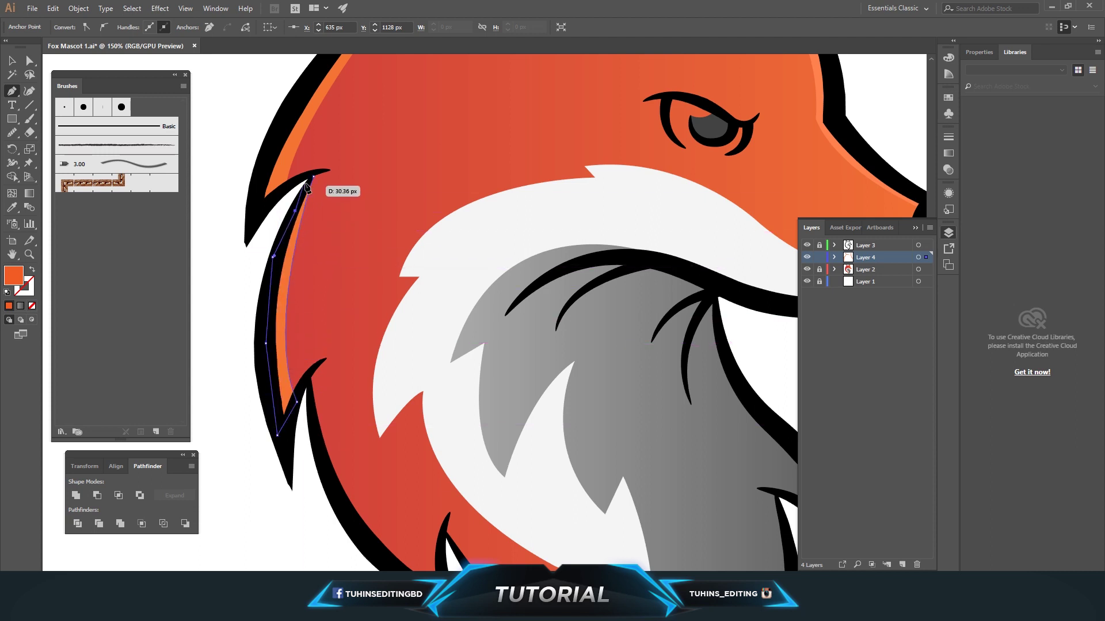
{"action": "key", "text": "a"}
{"action": "key", "text": "ctrl+shift+a"}
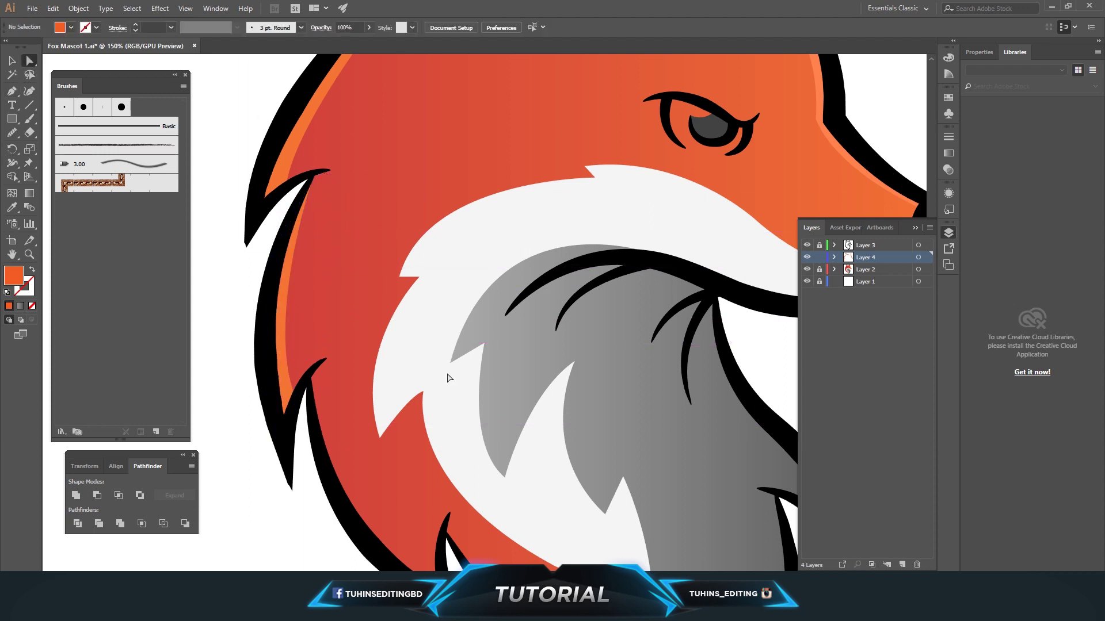
- Draw another highlight path along the lower left fur toward the chest
{"action": "key", "text": "ctrl+0"}
{"action": "key", "text": "ctrl+1"}
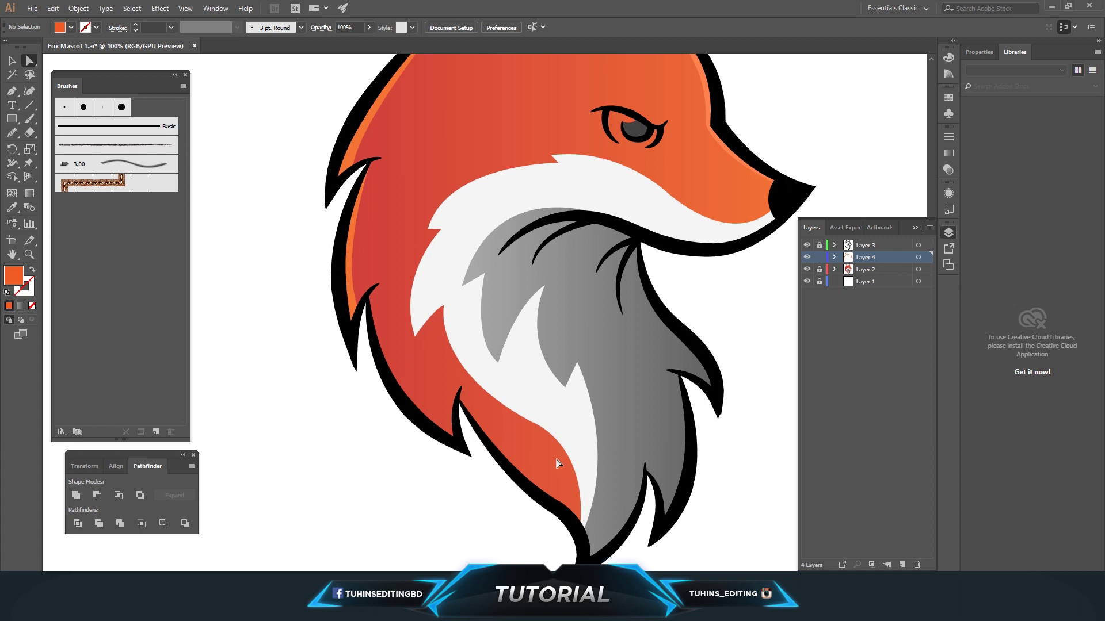
{"action": "left_click", "coordinate": [366, 294]}
{"action": "left_click", "coordinate": [385, 380]}
{"action": "left_click", "coordinate": [457, 424]}
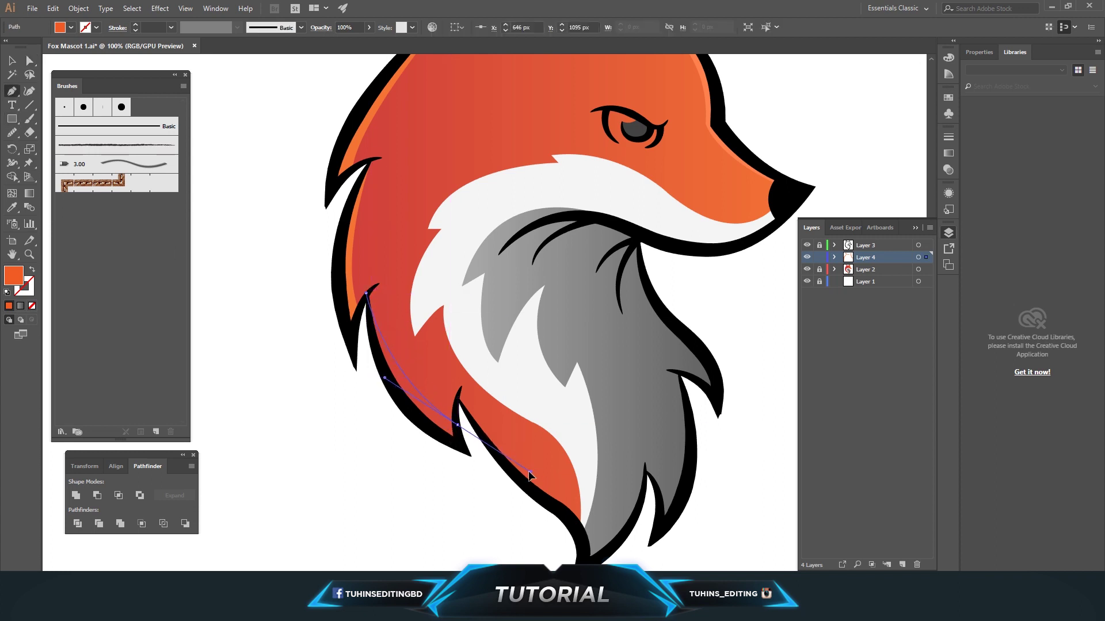
{"action": "left_click", "coordinate": [457, 447]}
{"action": "left_click", "coordinate": [416, 418]}
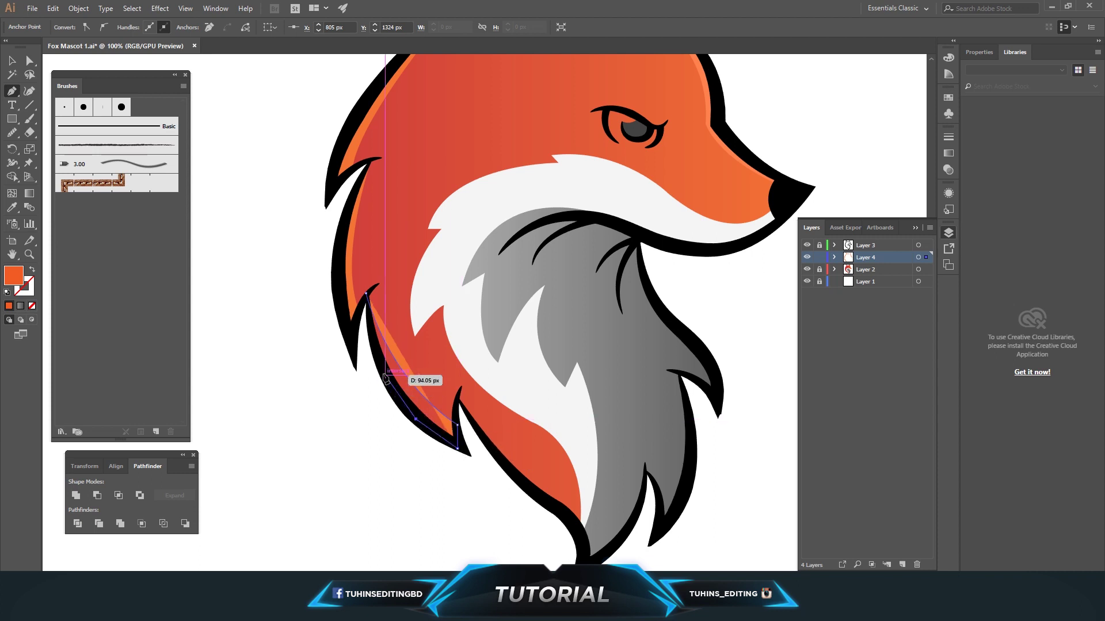
{"action": "left_click_drag", "start_coordinate": [383, 383], "coordinate": [371, 335]}
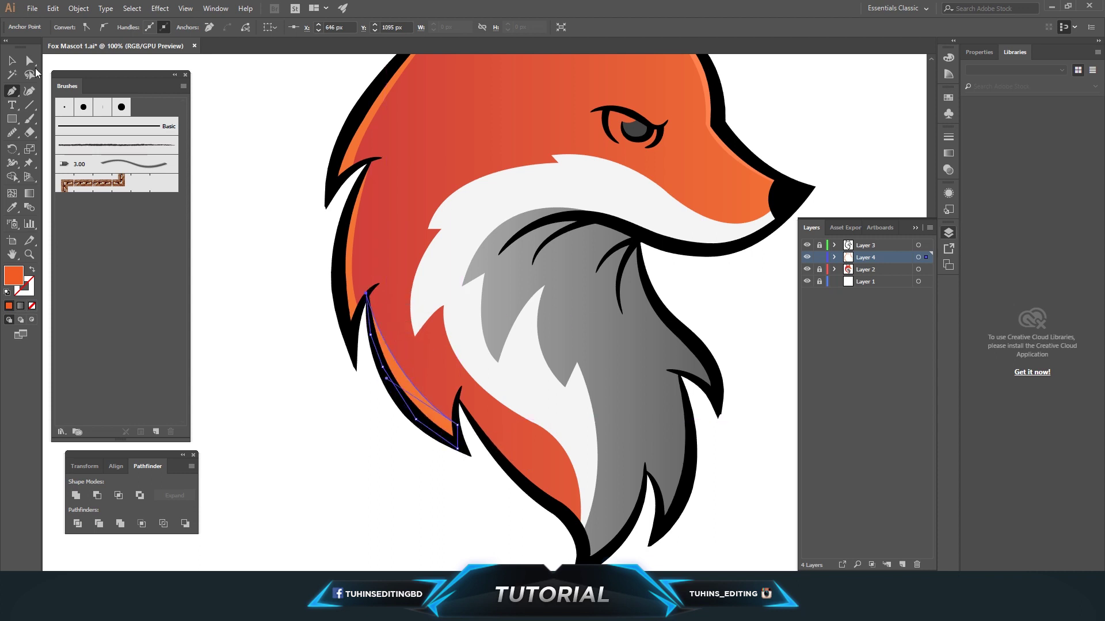
{"action": "left_click", "coordinate": [30, 60]}
{"action": "left_click", "coordinate": [264, 311]}
{"action": "key", "text": "ctrl+minus"}
{"action": "key", "text": "ctrl+minus"}
{"action": "key", "text": "ctrl+minus"}
{"action": "scroll", "coordinate": [324, 377], "scroll_direction": "up", "scroll_amount": 2}
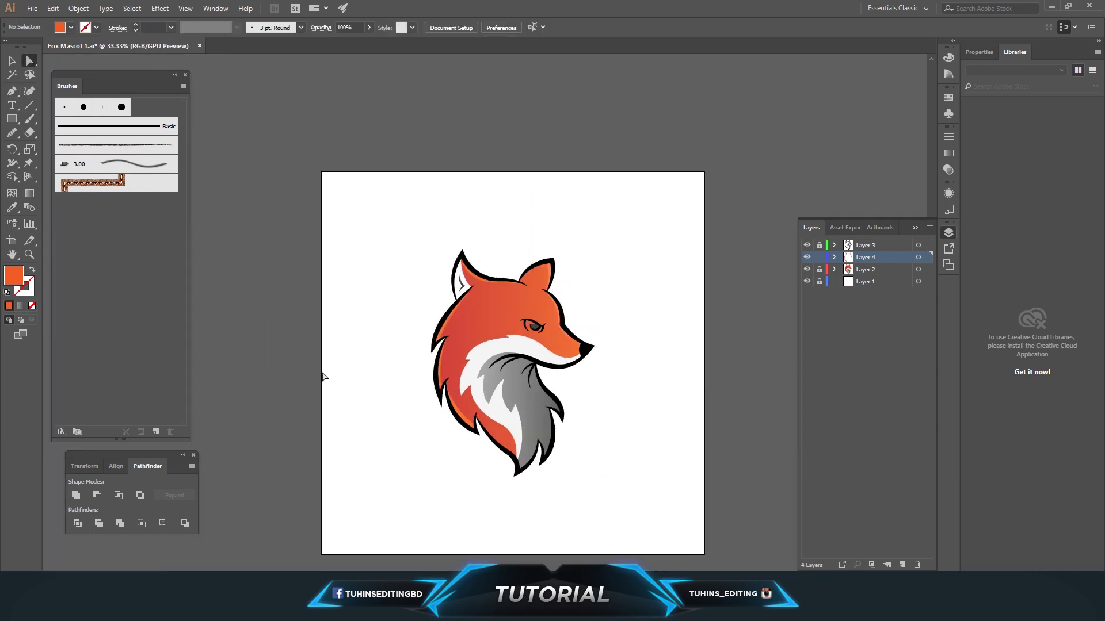
{"action": "key", "text": "ctrl+plus"}
{"action": "key", "text": "ctrl+plus"}
{"action": "key", "text": "ctrl+plus"}
{"action": "key", "text": "ctrl+plus"}
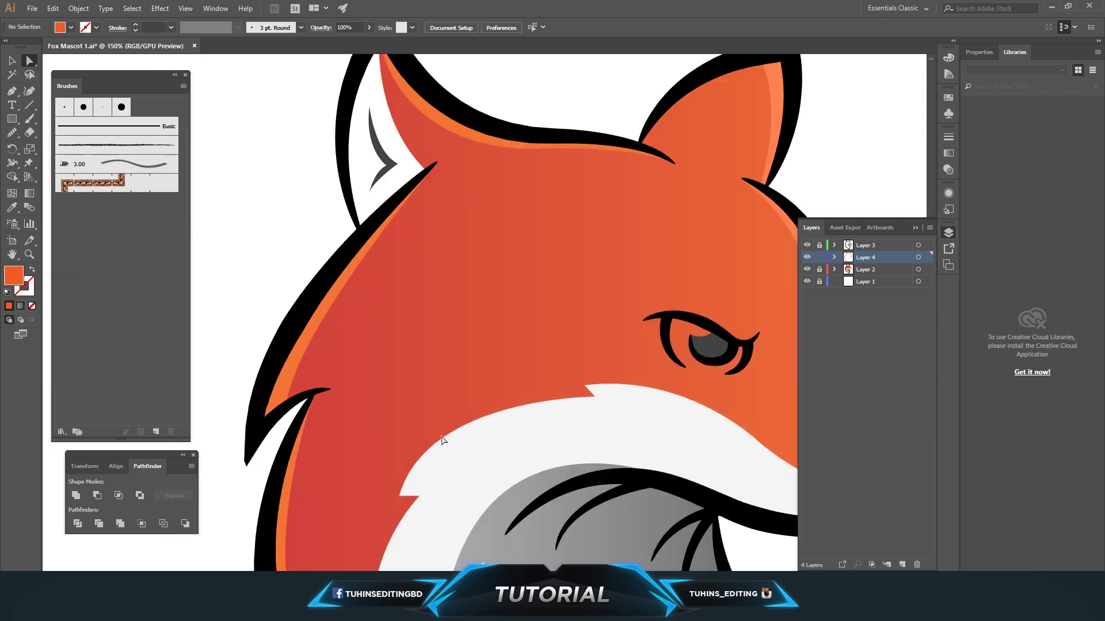
{"action": "key", "text": "ctrl+minus"}
{"action": "key", "text": "ctrl+minus"}
{"action": "scroll", "coordinate": [518, 460], "scroll_direction": "down", "scroll_amount": 3}
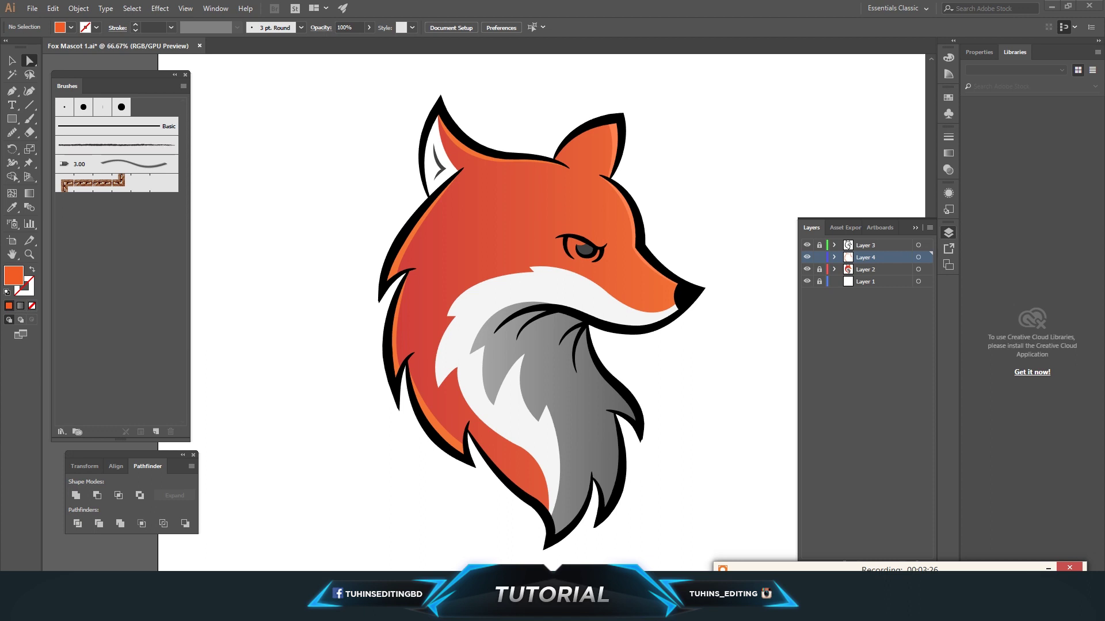
- Save, lock Layer 4, make Layer 2 active and zoom in on the fox's eye
{"action": "key", "text": "ctrl+s"}
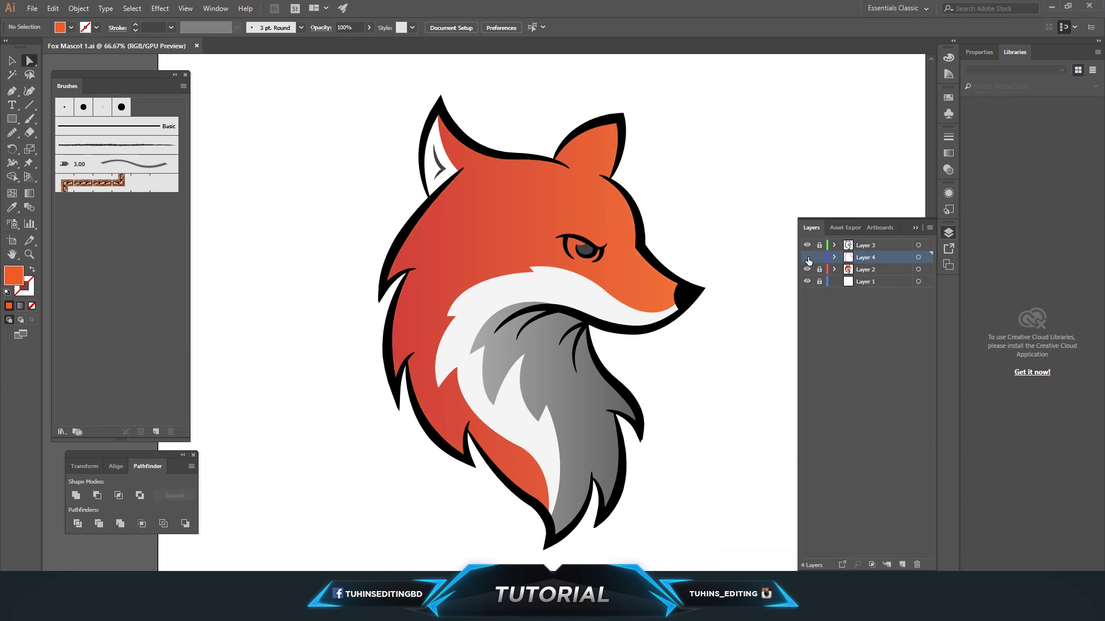
{"action": "left_click", "coordinate": [820, 257]}
{"action": "left_click", "coordinate": [864, 270]}
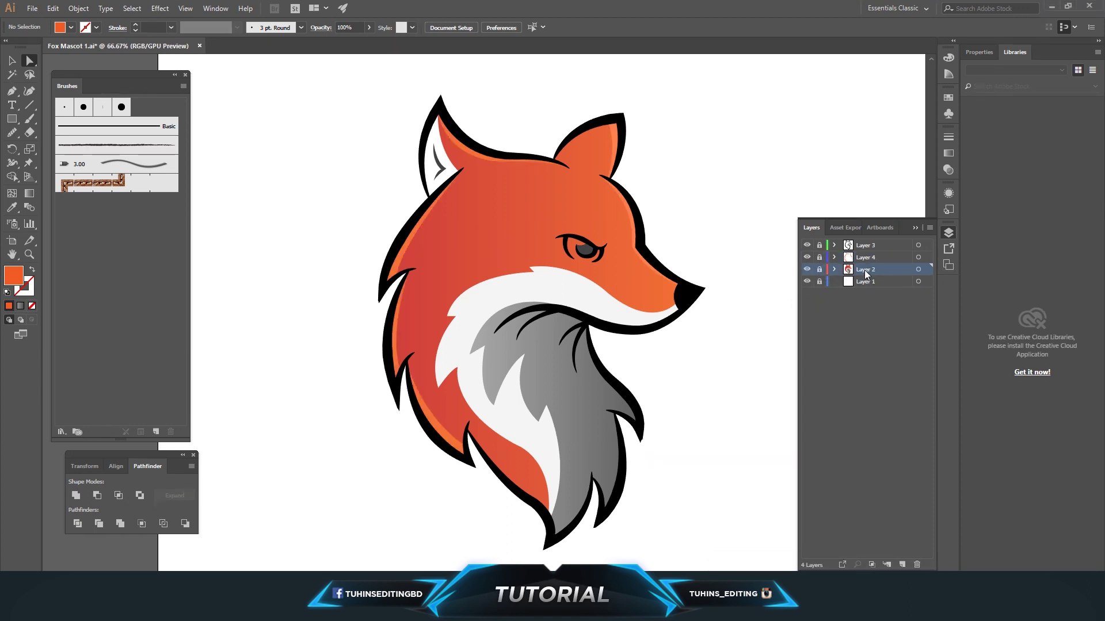
{"action": "left_click", "coordinate": [808, 271]}
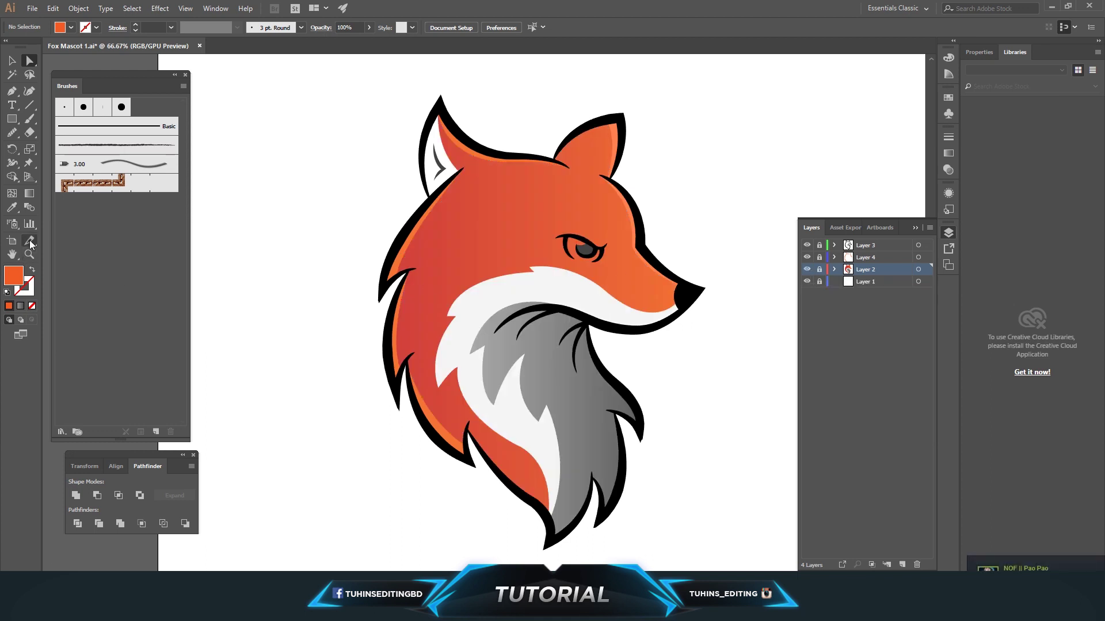
{"action": "left_click", "coordinate": [638, 269]}
{"action": "left_click", "coordinate": [440, 302]}
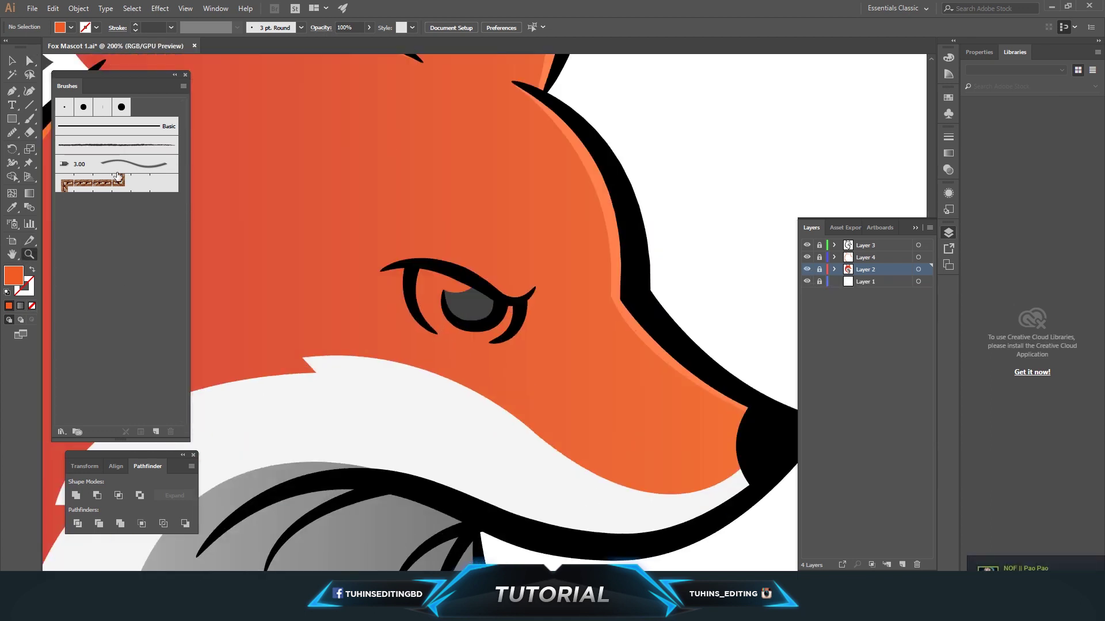
{"action": "left_click", "coordinate": [32, 60]}
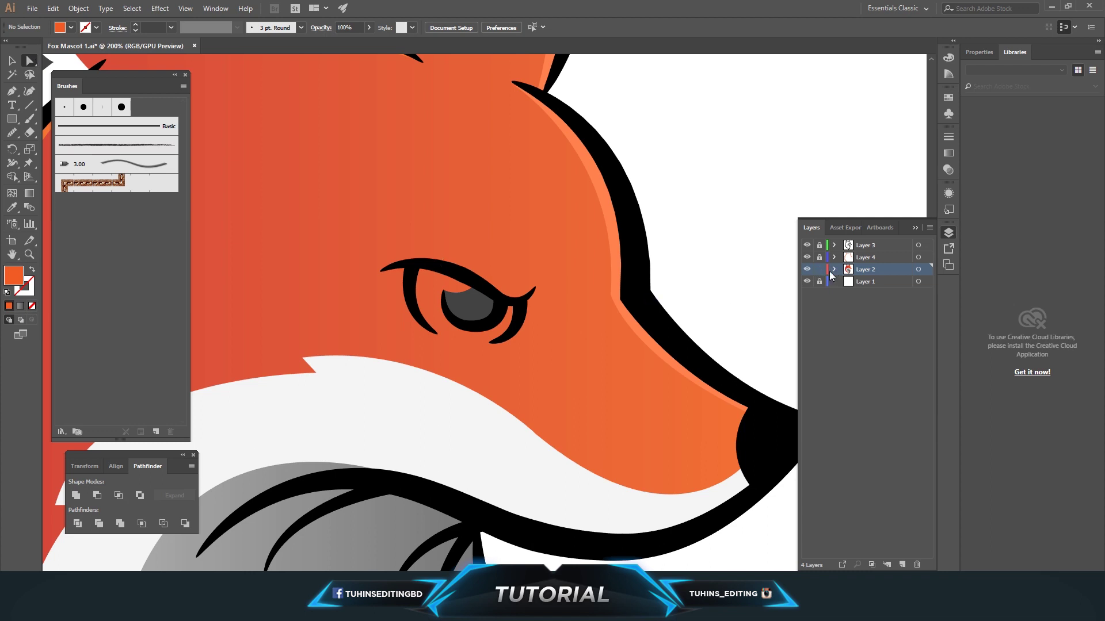
{"action": "left_click", "coordinate": [471, 314]}
- Pen-trace the eye-white shape around the fox's eye
{"action": "key", "text": "p"}
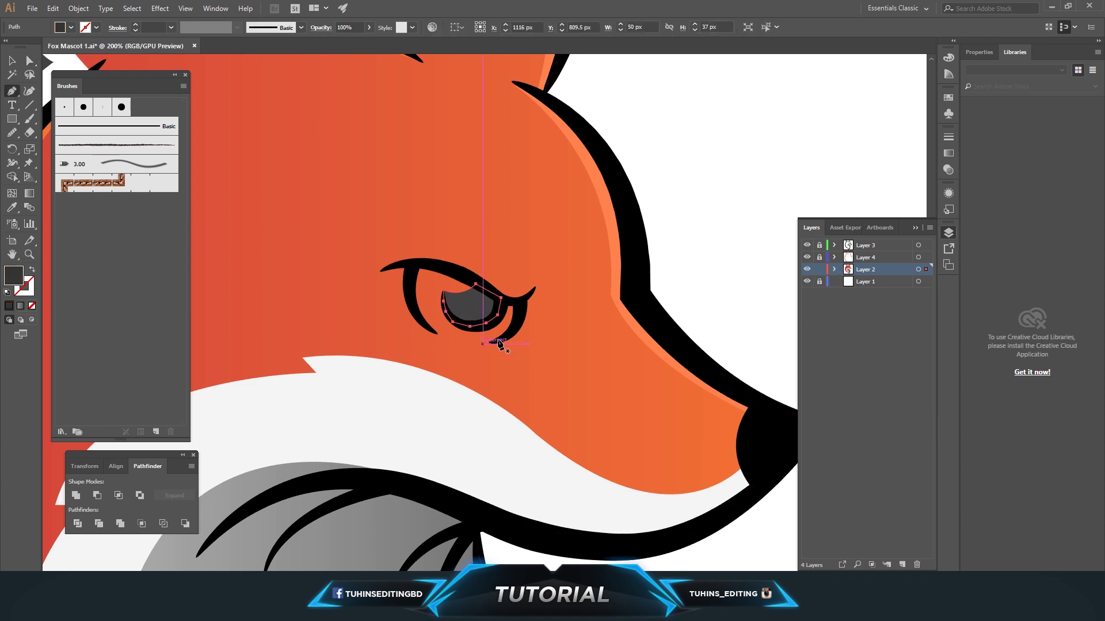
{"action": "left_click_drag", "start_coordinate": [501, 350], "coordinate": [482, 347]}
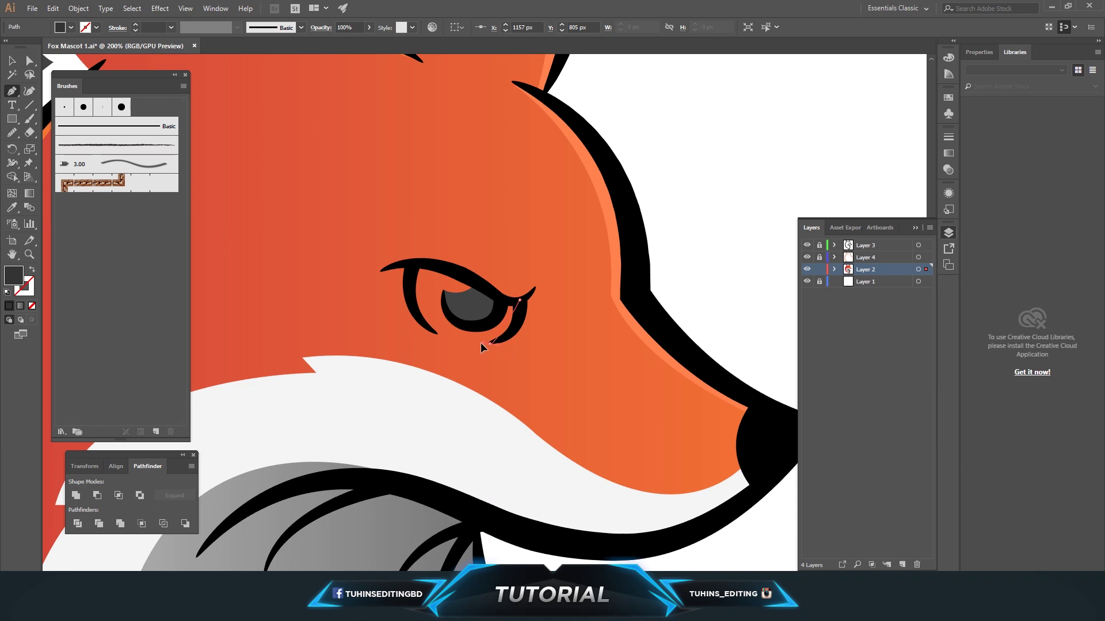
{"action": "left_click", "coordinate": [493, 347]}
{"action": "left_click_drag", "start_coordinate": [425, 318], "coordinate": [418, 308]}
{"action": "left_click", "coordinate": [406, 253]}
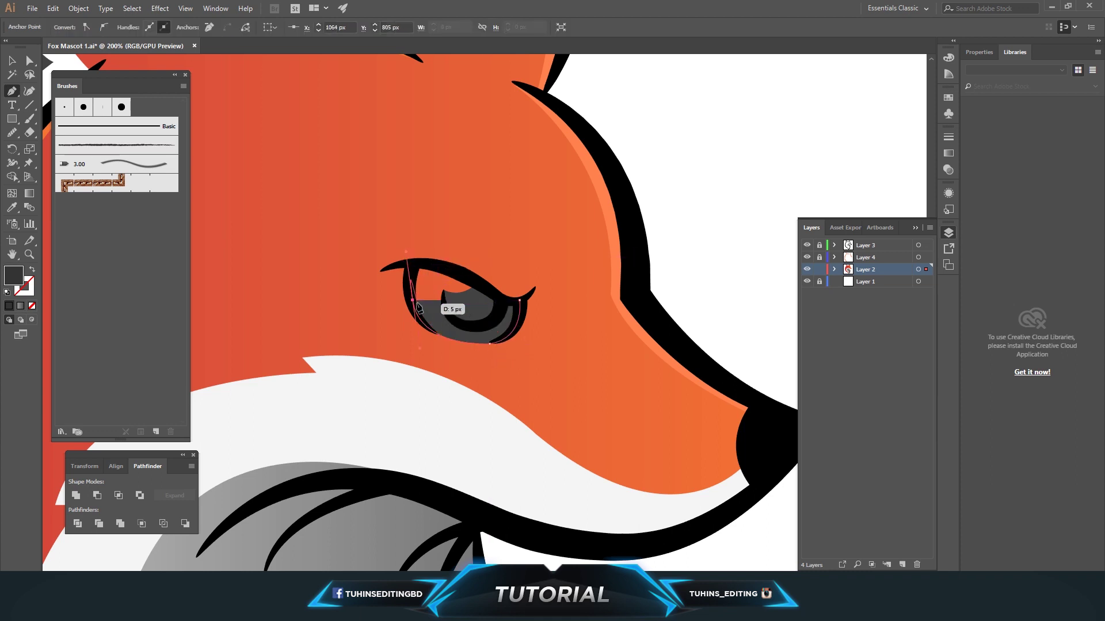
{"action": "left_click", "coordinate": [414, 266]}
{"action": "mouse_move", "coordinate": [454, 270]}
{"action": "left_mouse_down"}
{"action": "mouse_move", "coordinate": [510, 305]}
{"action": "mouse_move", "coordinate": [505, 298]}
{"action": "left_mouse_up"}
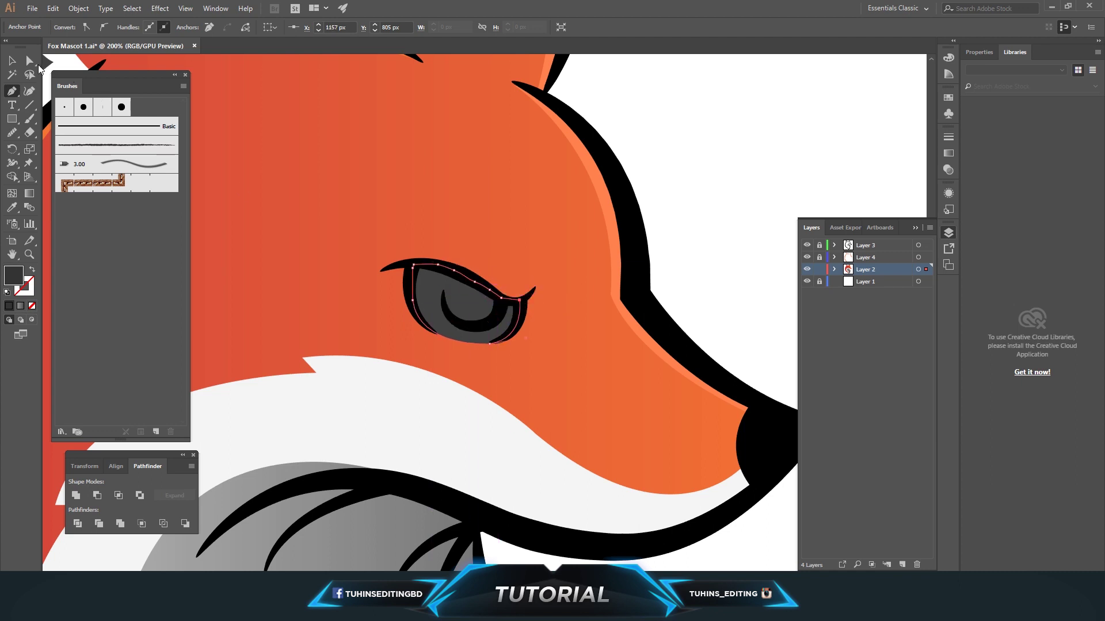
{"action": "key", "text": "Escape"}
- Fill the eye-white light grey and send it to the back
{"action": "left_click", "coordinate": [71, 27]}
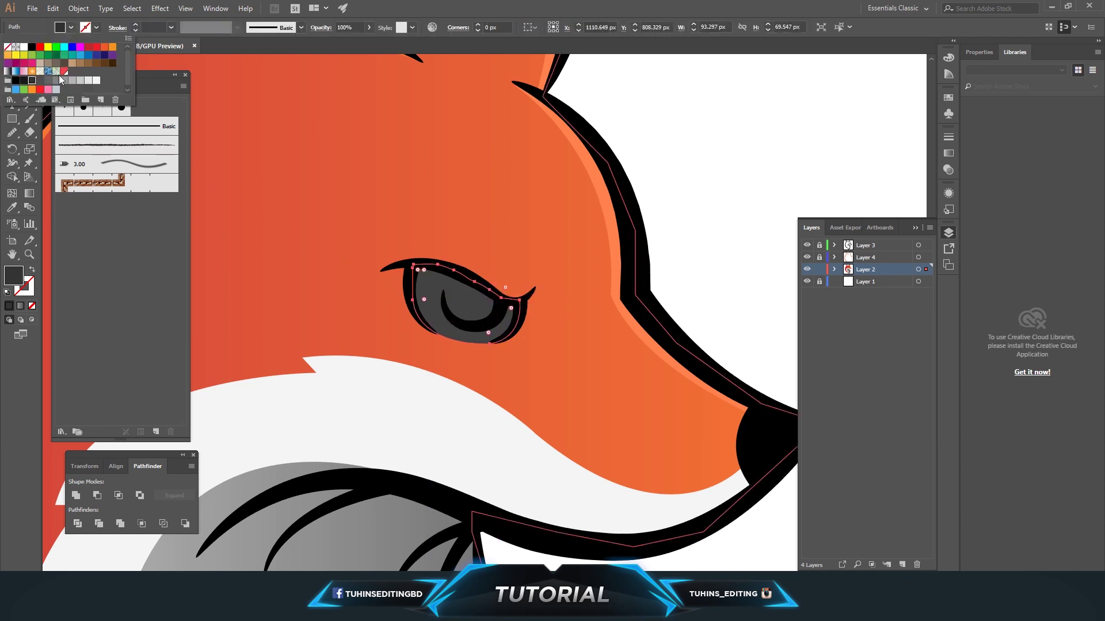
{"action": "left_click", "coordinate": [79, 81]}
{"action": "left_click", "coordinate": [436, 320]}
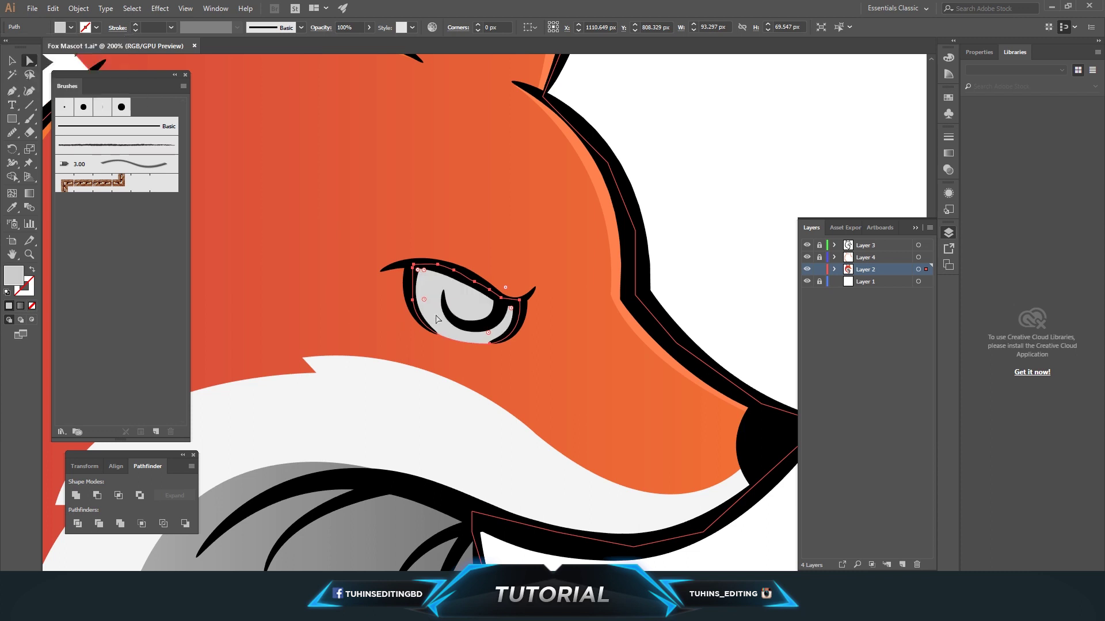
{"action": "right_click", "coordinate": [438, 317]}
{"action": "mouse_move", "coordinate": [501, 495]}
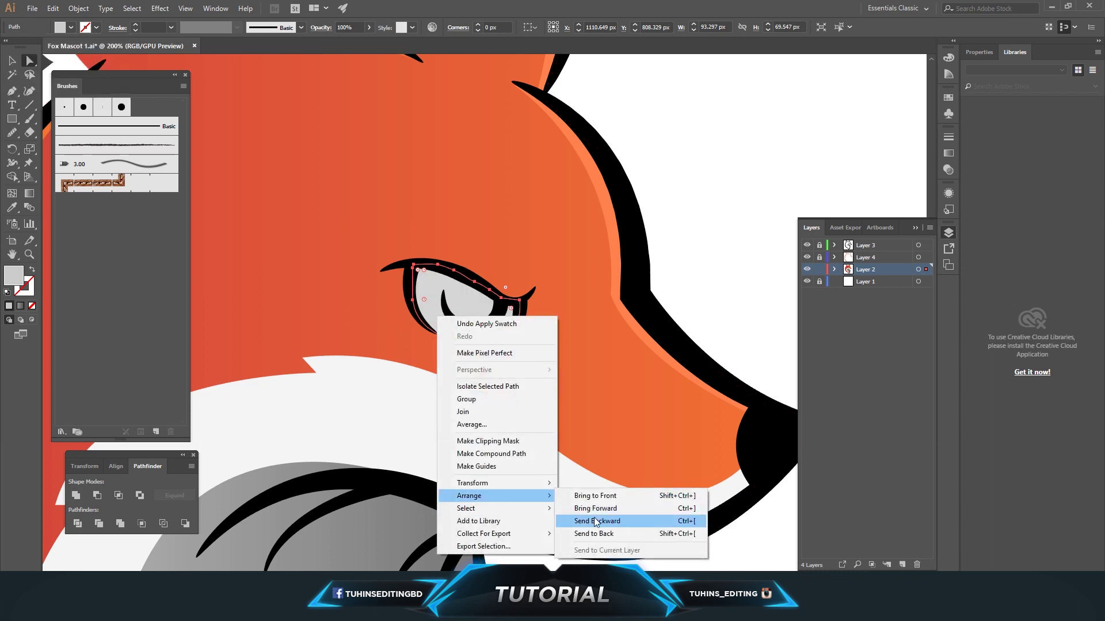
{"action": "left_click", "coordinate": [609, 526]}
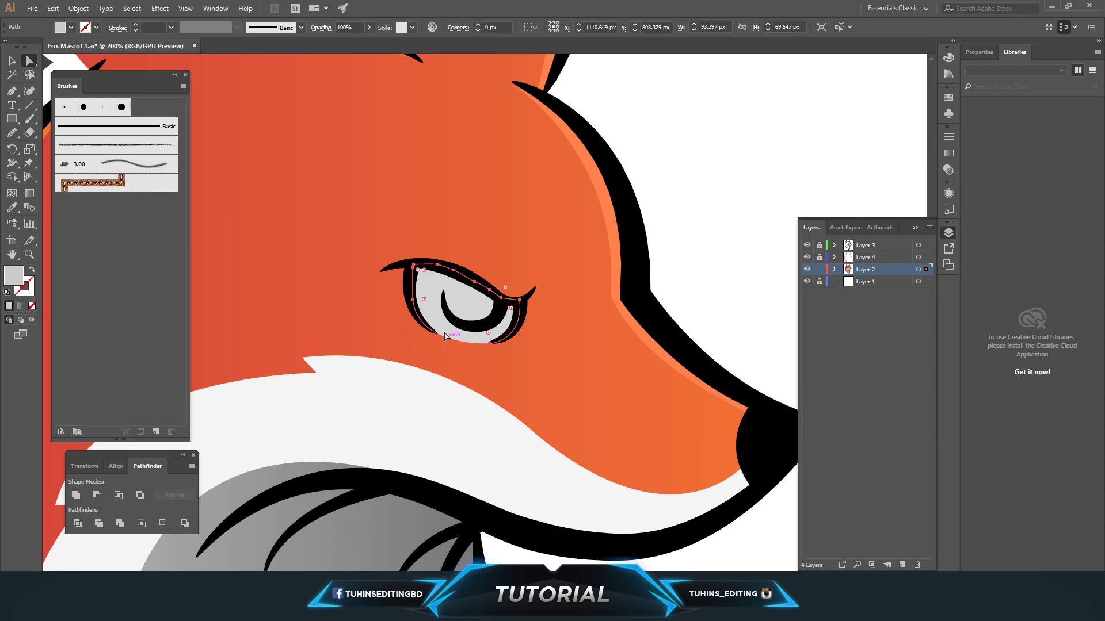
{"action": "right_click", "coordinate": [438, 316]}
{"action": "left_click", "coordinate": [594, 532]}
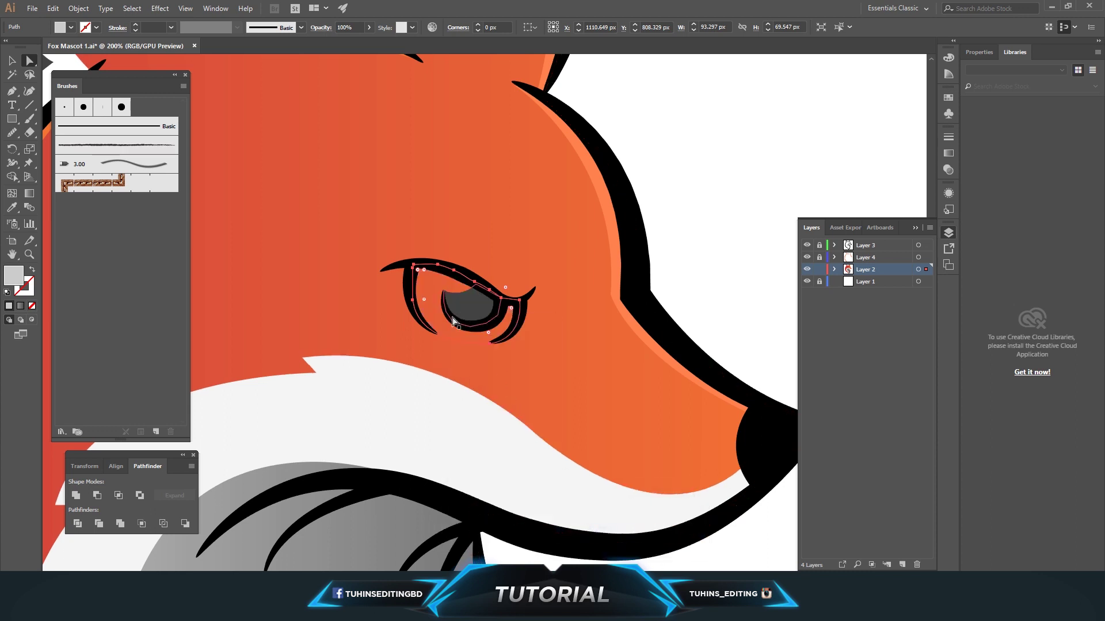
- Send the black head outline backward so the eye-white shows
{"action": "left_click", "coordinate": [604, 388]}
{"action": "right_click", "coordinate": [604, 392]}
{"action": "left_click", "coordinate": [754, 350]}
{"action": "left_click", "coordinate": [724, 287]}
{"action": "key", "text": "ctrl+minus"}
{"action": "key", "text": "ctrl+minus"}
{"action": "key", "text": "ctrl+minus"}
{"action": "key", "text": "ctrl+minus"}
{"action": "key", "text": "ctrl+minus"}
{"action": "key", "text": "ctrl+plus"}
{"action": "key", "text": "ctrl+plus"}
{"action": "key", "text": "ctrl+plus"}
{"action": "key", "text": "ctrl+plus"}
{"action": "key", "text": "ctrl+plus"}
{"action": "key", "text": "ctrl+plus"}
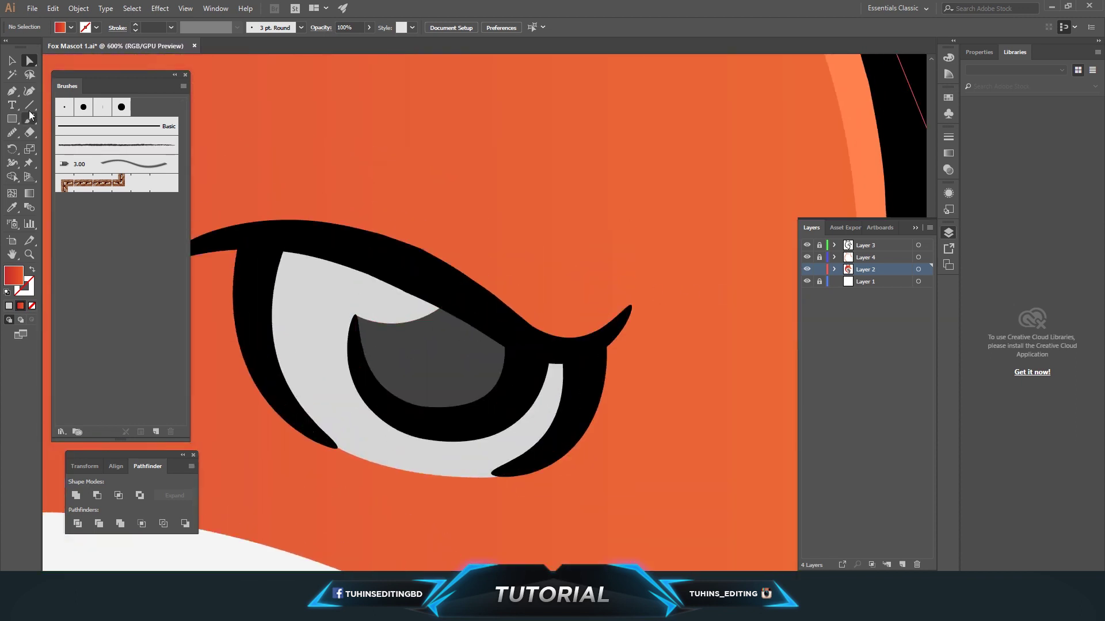
- Pen-draw a small closed highlight shape on the upper pupil
{"action": "left_click", "coordinate": [352, 321]}
{"action": "left_click_drag", "start_coordinate": [405, 265], "coordinate": [449, 263]}
{"action": "left_click", "coordinate": [449, 298]}
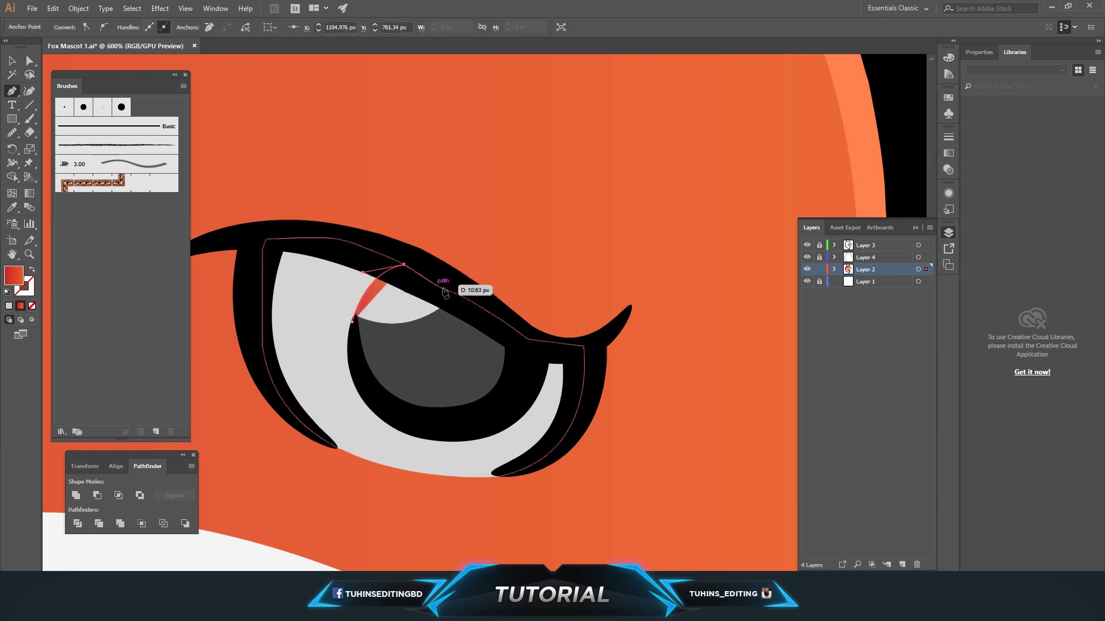
{"action": "left_click", "coordinate": [438, 329]}
{"action": "left_click", "coordinate": [414, 333]}
{"action": "left_click", "coordinate": [352, 321]}
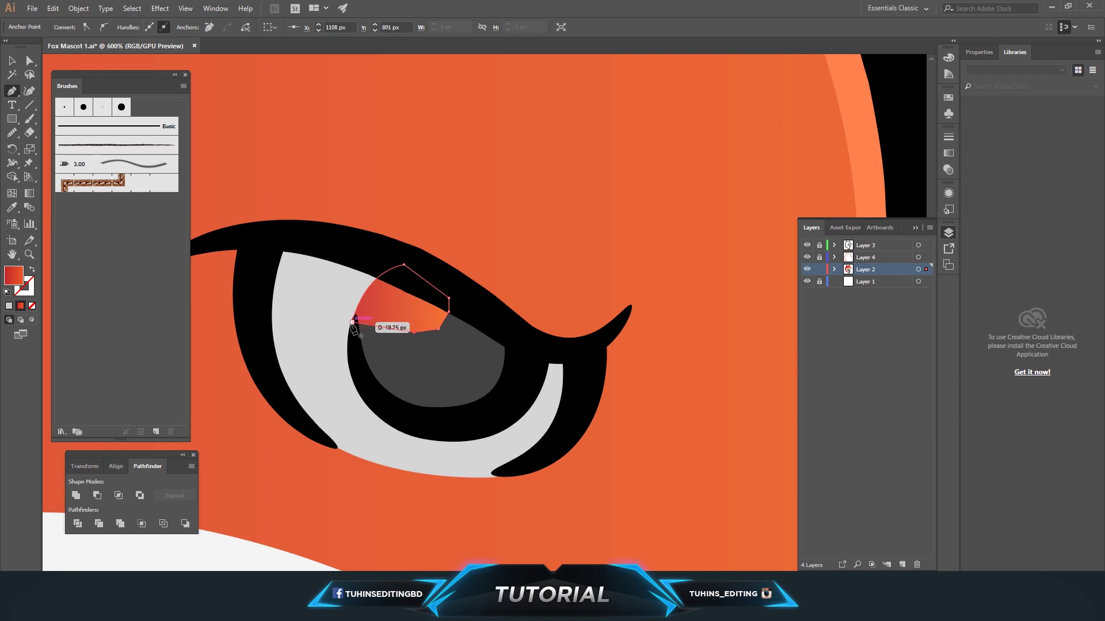
{"action": "key", "text": "a"}
{"action": "left_click", "coordinate": [344, 286]}
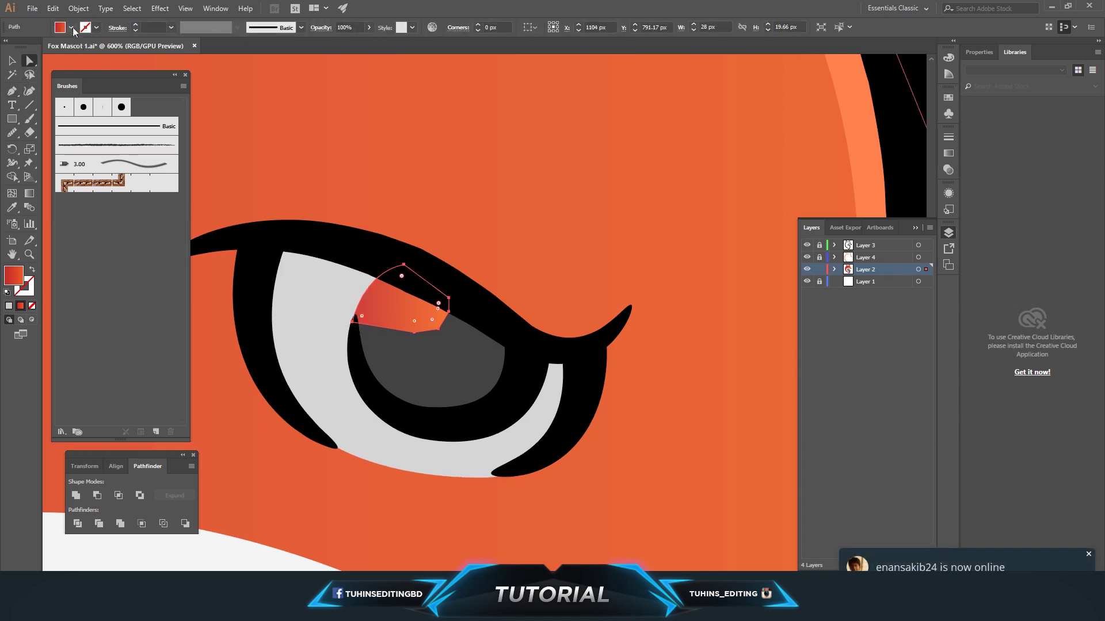
- Fill the highlight white and send it to the back
{"action": "left_click", "coordinate": [71, 27]}
{"action": "left_click", "coordinate": [24, 47]}
{"action": "key", "text": "Escape"}
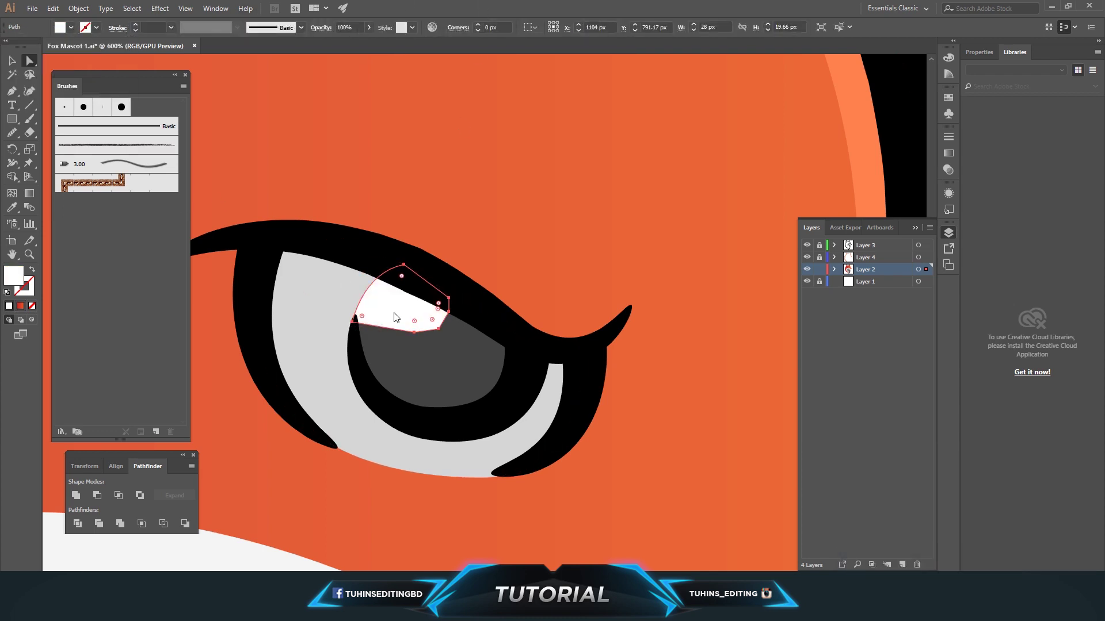
{"action": "right_click", "coordinate": [396, 317]}
{"action": "left_click", "coordinate": [580, 508]}
- Send the pupil and black eye shape to the back to restack the eye parts
{"action": "left_click", "coordinate": [456, 370]}
{"action": "right_click", "coordinate": [693, 384]}
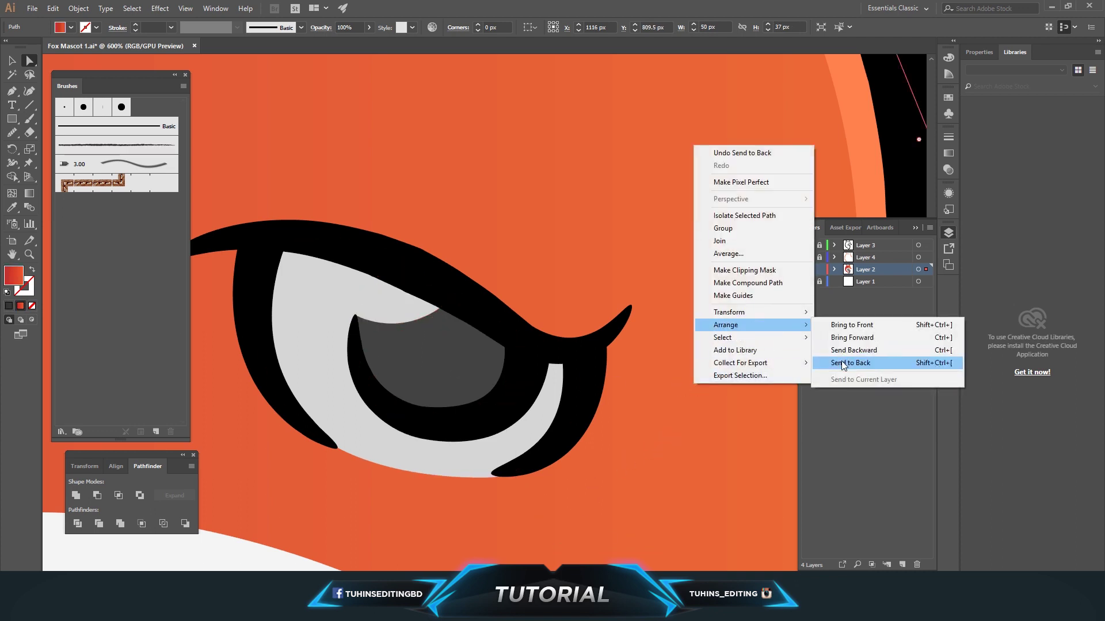
{"action": "left_click", "coordinate": [843, 364]}
{"action": "right_click", "coordinate": [323, 348]}
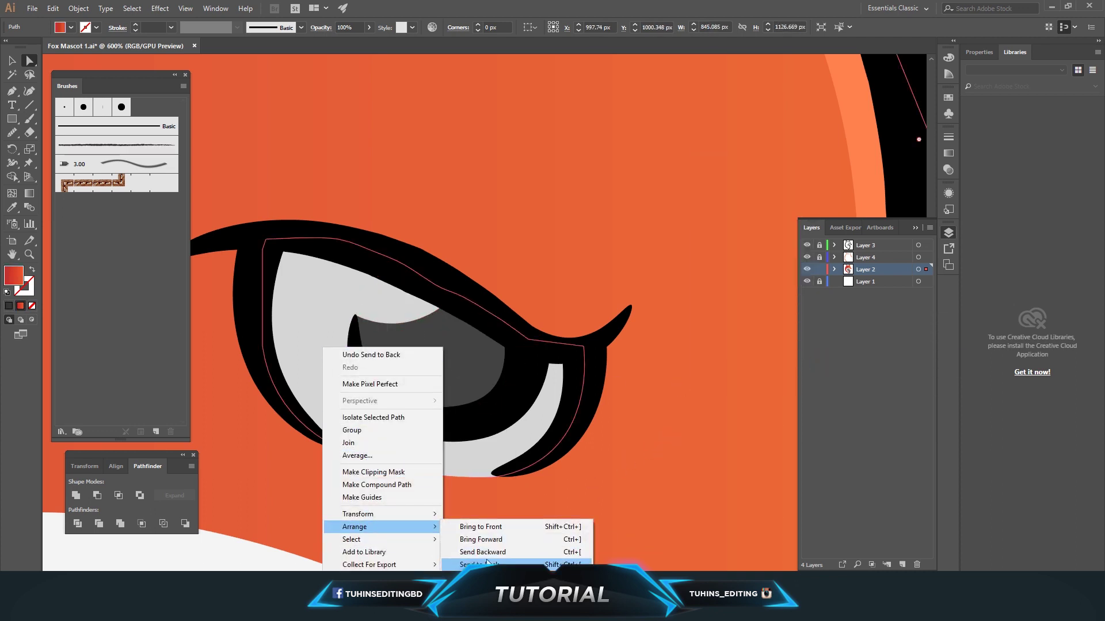
{"action": "left_click", "coordinate": [487, 562]}
{"action": "mouse_move", "coordinate": [380, 527]}
{"action": "right_click", "coordinate": [320, 367]}
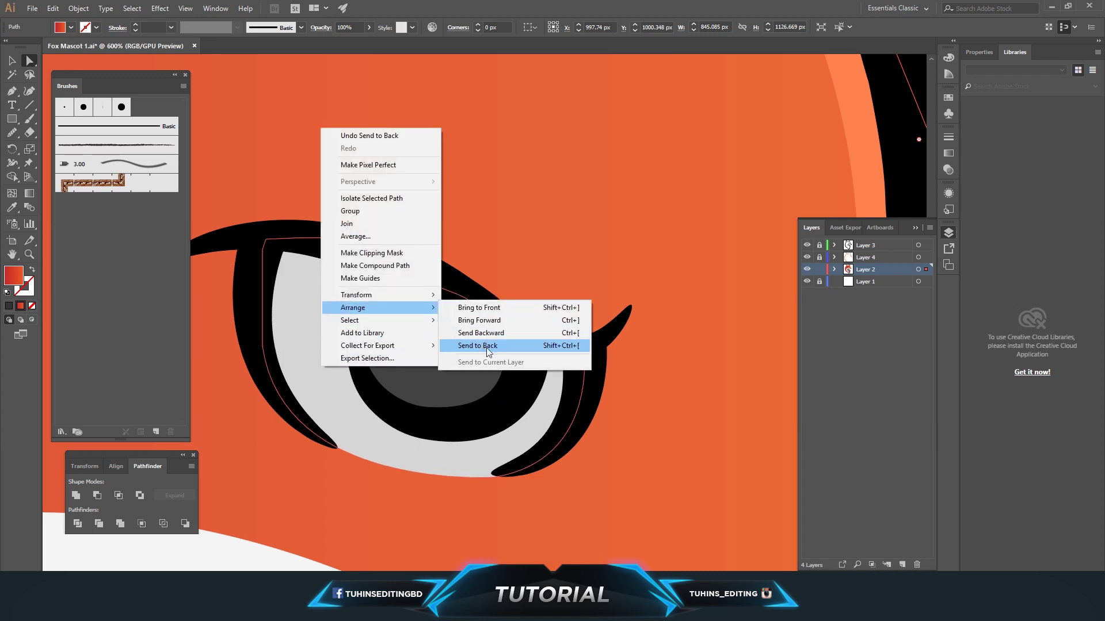
{"action": "left_click", "coordinate": [487, 348]}
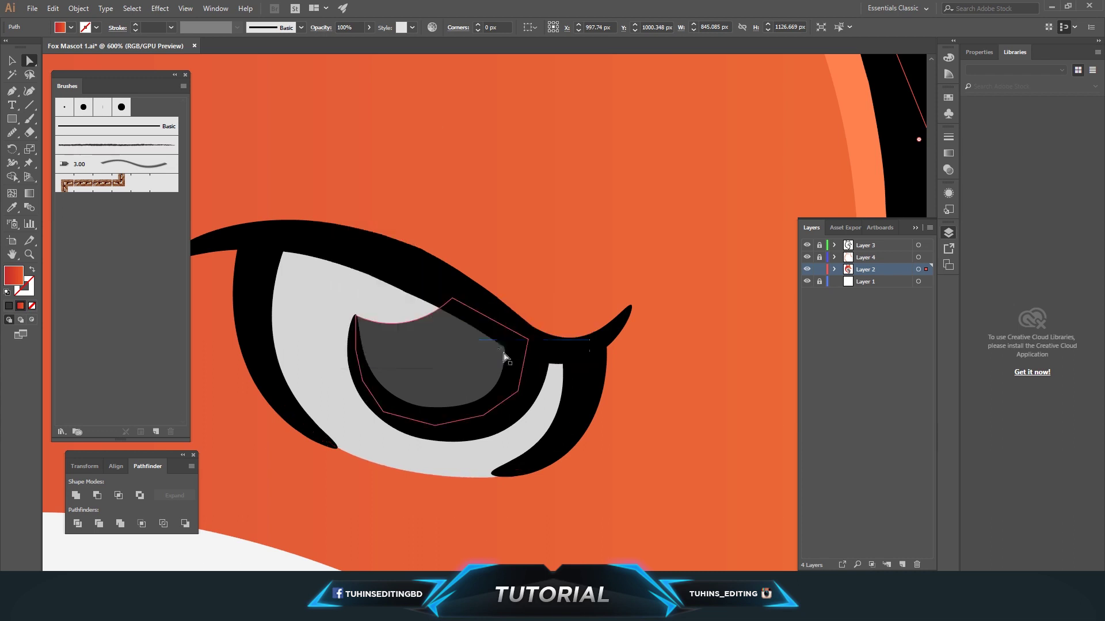
{"action": "right_click", "coordinate": [724, 365]}
{"action": "left_click", "coordinate": [850, 348]}
- In Layer 2's path list, drag the white highlight path above the pupil
{"action": "left_click", "coordinate": [395, 311]}
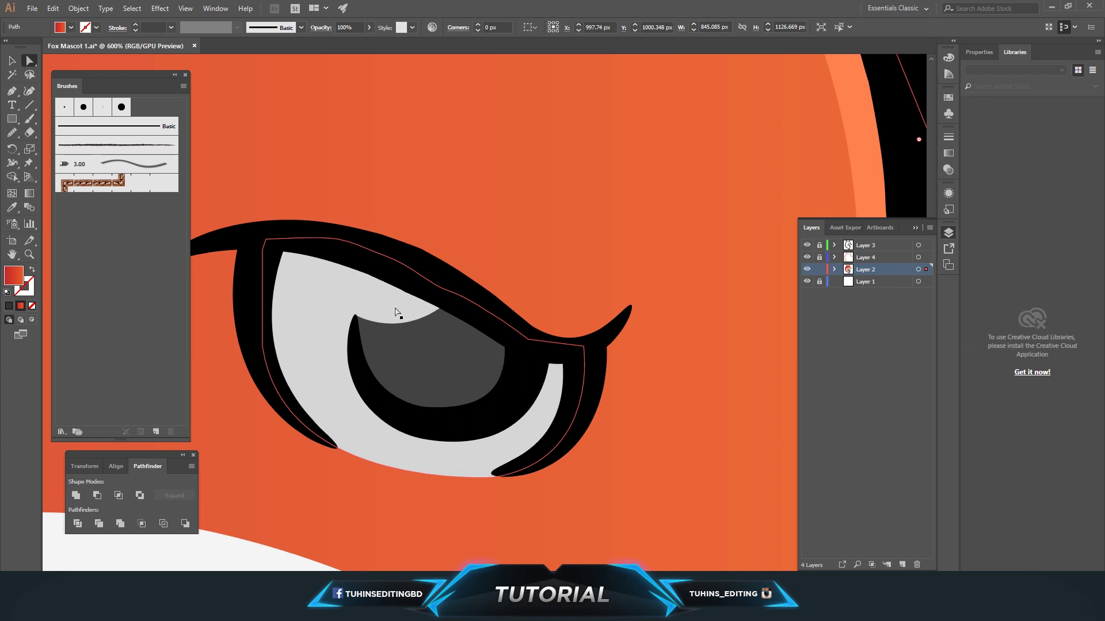
{"action": "left_click", "coordinate": [835, 269]}
{"action": "left_click", "coordinate": [805, 294]}
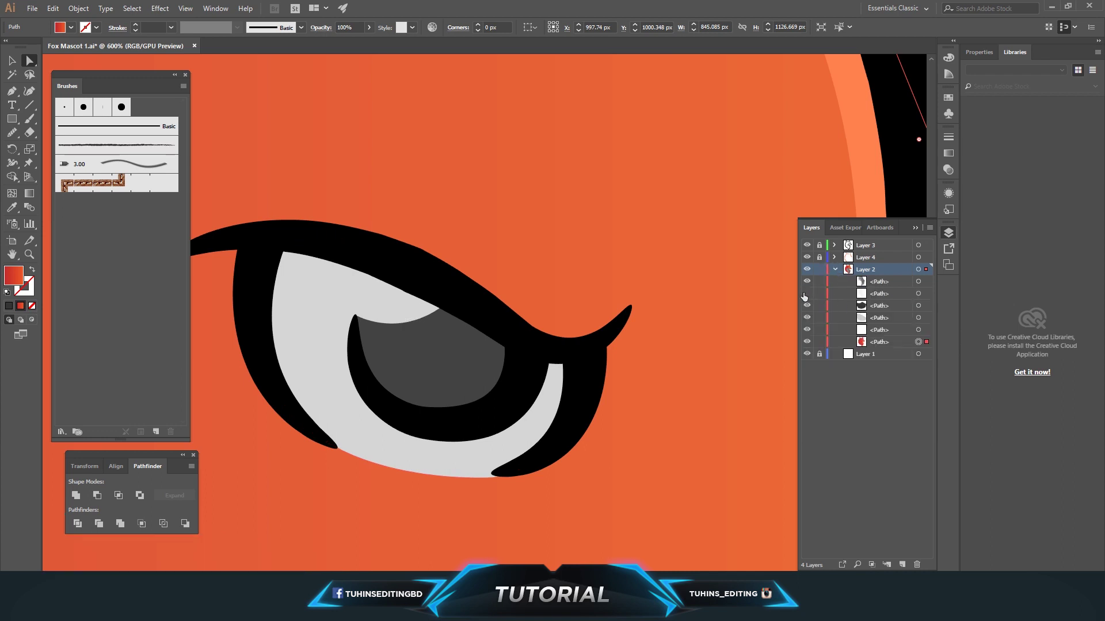
{"action": "left_click", "coordinate": [806, 305]}
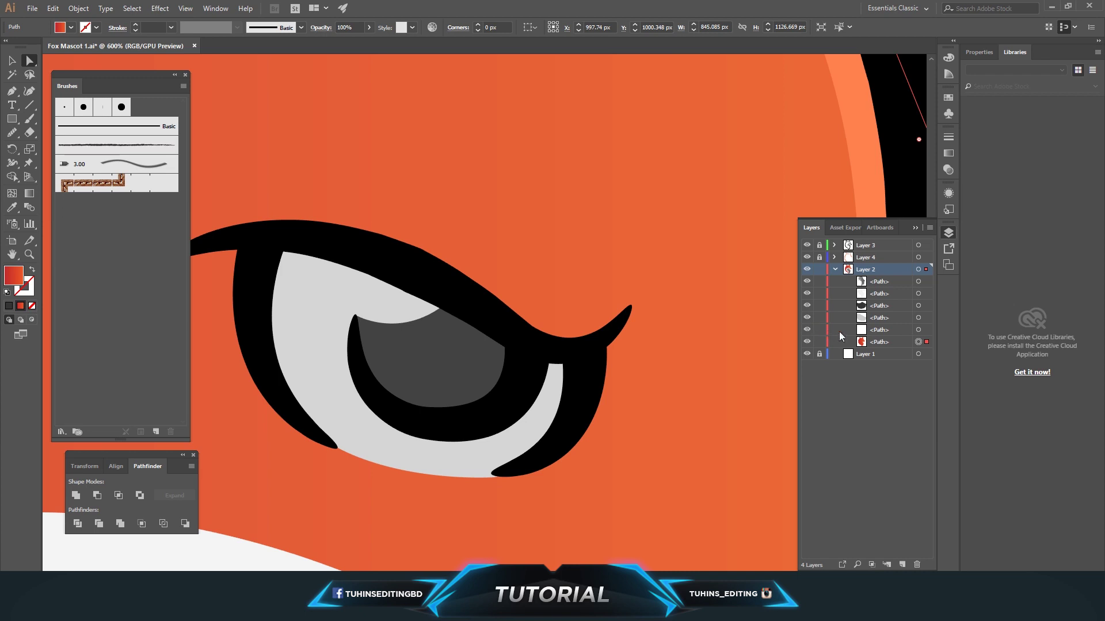
{"action": "left_click", "coordinate": [918, 330]}
{"action": "mouse_move", "coordinate": [880, 329]}
{"action": "left_mouse_down"}
{"action": "mouse_move", "coordinate": [875, 305]}
{"action": "mouse_move", "coordinate": [861, 331]}
{"action": "left_mouse_up"}
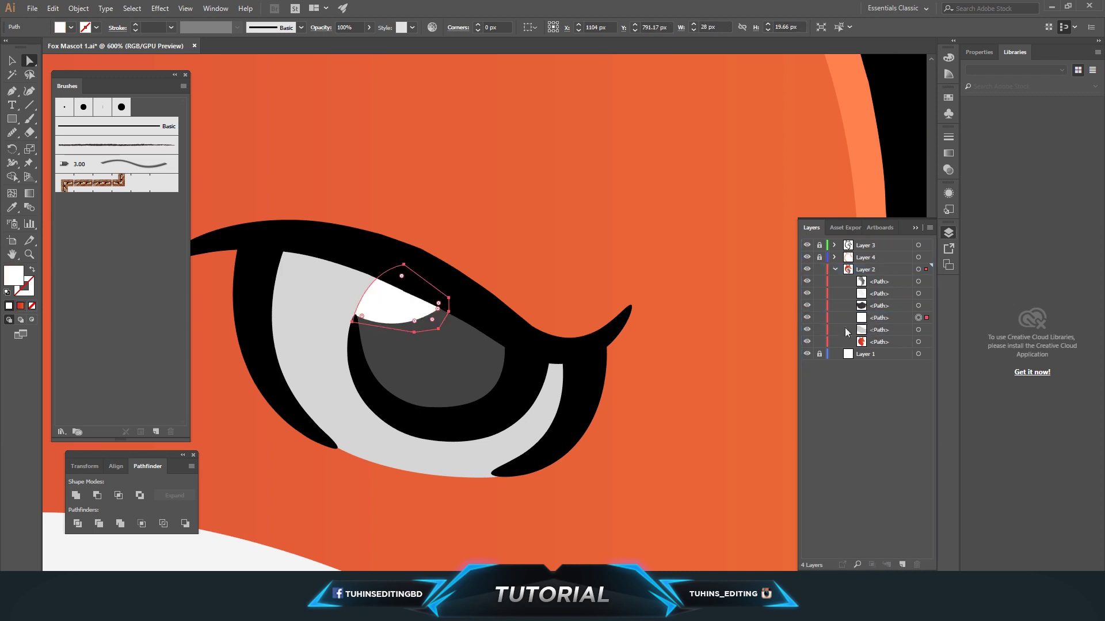
{"action": "key", "text": "ctrl+minus"}
{"action": "key", "text": "ctrl+minus"}
{"action": "key", "text": "ctrl+minus"}
{"action": "left_click", "coordinate": [728, 228]}
{"action": "key", "text": "ctrl+minus"}
{"action": "key", "text": "ctrl+minus"}
{"action": "key", "text": "ctrl+minus"}
{"action": "key", "text": "ctrl+plus"}
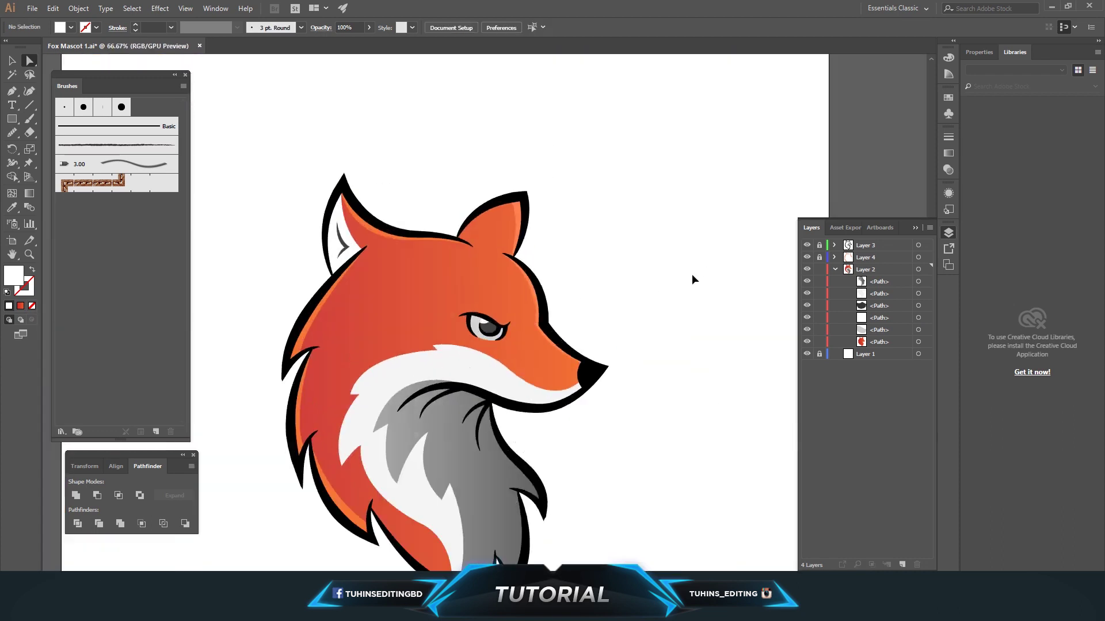
- Darken the pupil fill to #222222 and apply a new eye-white fill colour
{"action": "key", "text": "ctrl+plus"}
{"action": "key", "text": "ctrl+plus"}
{"action": "key", "text": "ctrl+plus"}
{"action": "key", "text": "ctrl+plus"}
{"action": "key", "text": "ctrl+plus"}
{"action": "left_click", "coordinate": [449, 368]}
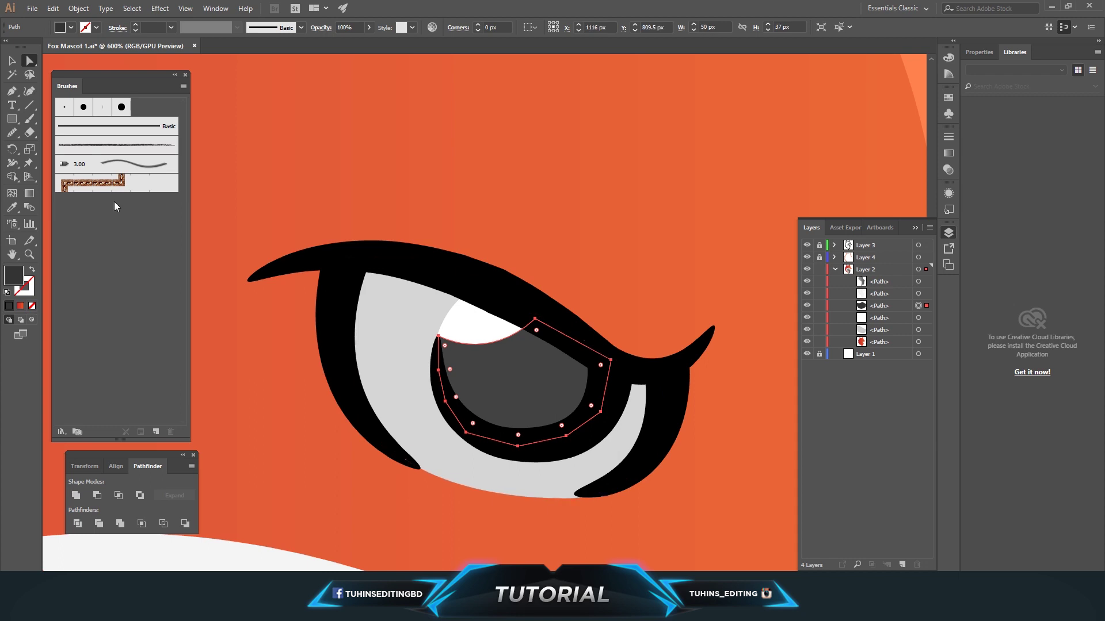
{"action": "double_click", "coordinate": [13, 275]}
{"action": "type", "text": "222222"}
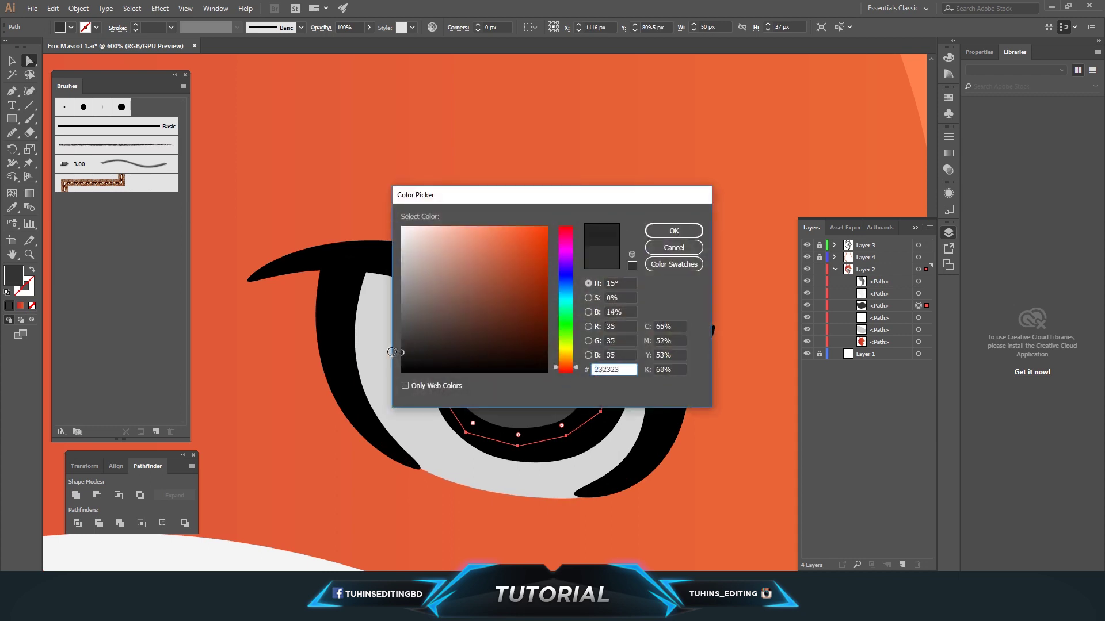
{"action": "key", "text": "Return"}
{"action": "left_click", "coordinate": [403, 386]}
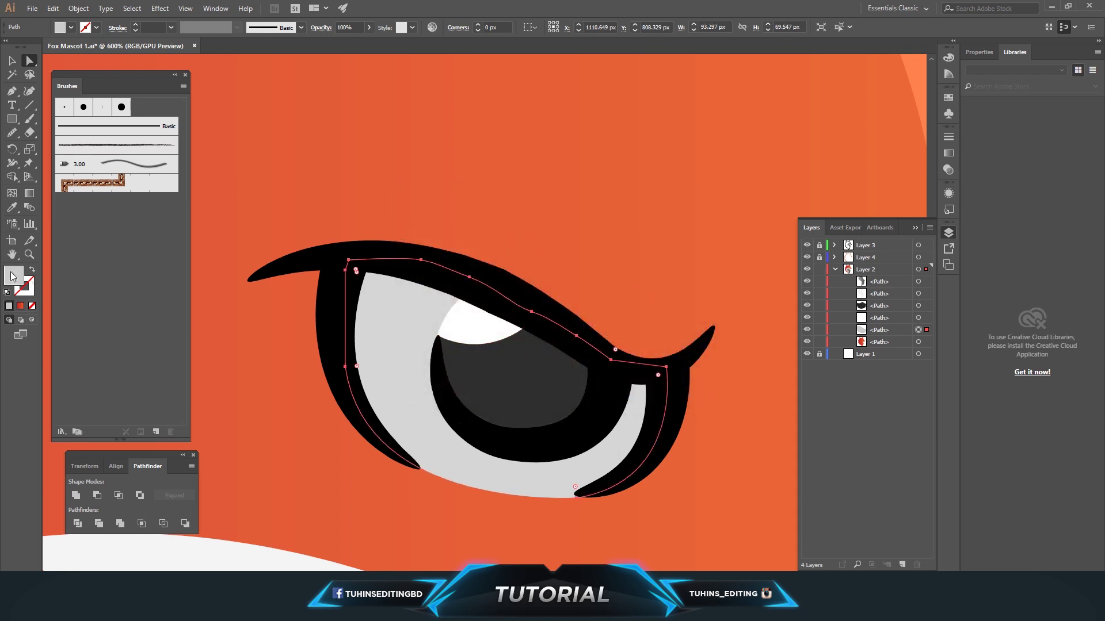
{"action": "double_click", "coordinate": [13, 275]}
{"action": "left_click", "coordinate": [687, 234]}
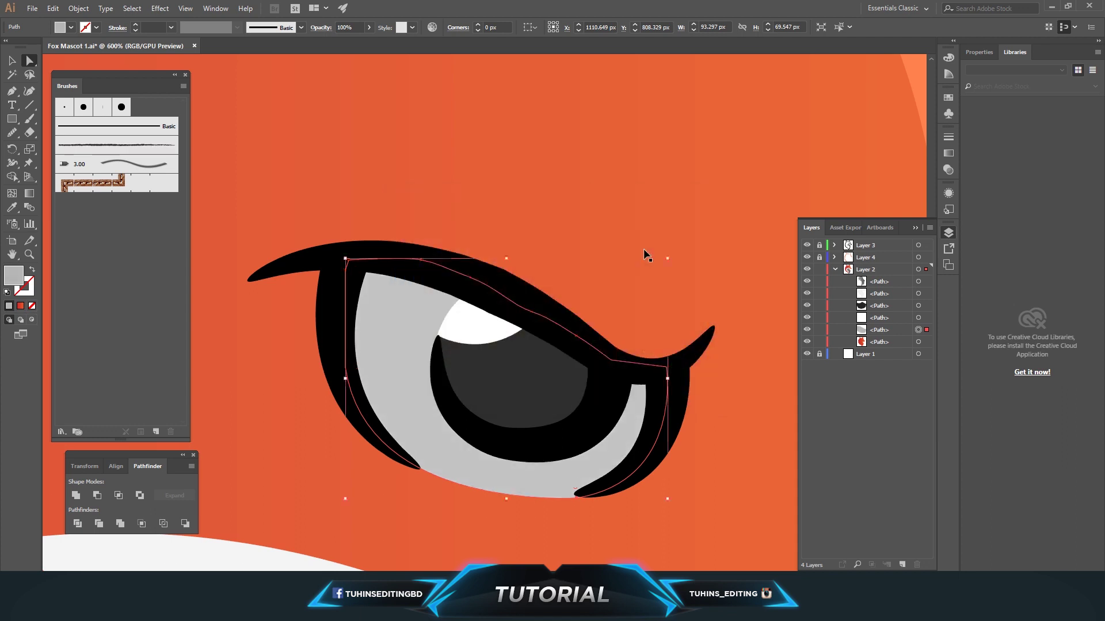
- Deselect the eye and zoom out to review the whole fox
{"action": "key", "text": "ctrl+minus"}
{"action": "key", "text": "ctrl+minus"}
{"action": "key", "text": "ctrl+minus"}
{"action": "key", "text": "ctrl+minus"}
{"action": "left_click", "coordinate": [643, 249]}
{"action": "key", "text": "ctrl+minus"}
{"action": "key", "text": "ctrl+minus"}
{"action": "key", "text": "ctrl+minus"}
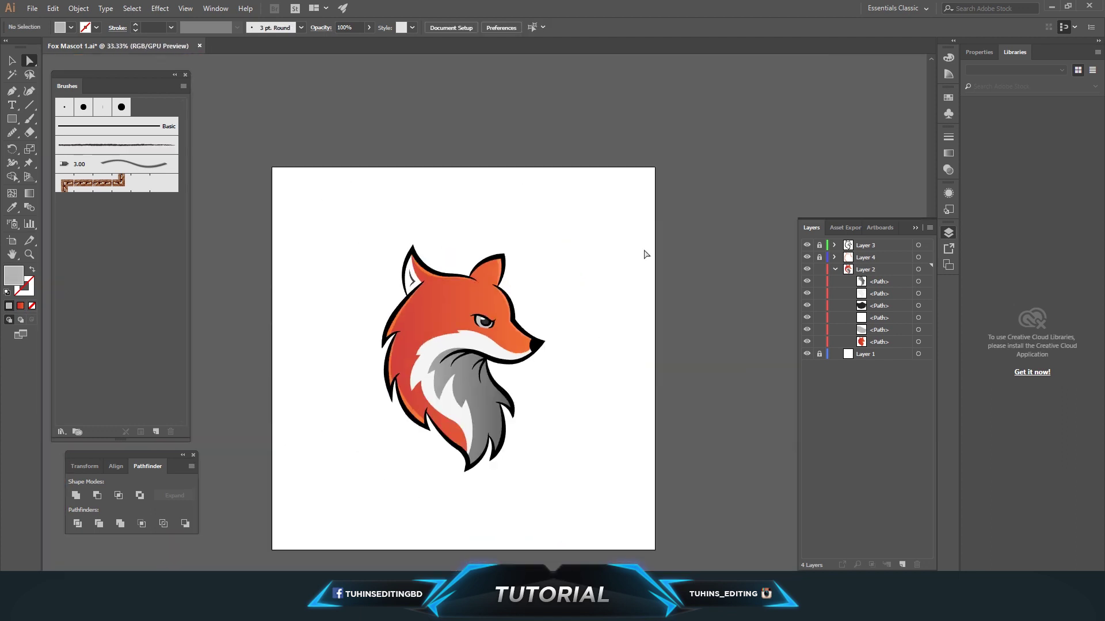
{"action": "scroll", "coordinate": [633, 271], "scroll_direction": "down", "scroll_amount": 1}
{"action": "scroll", "coordinate": [622, 288], "scroll_direction": "up", "scroll_amount": 1}
{"action": "key", "text": "ctrl+plus"}
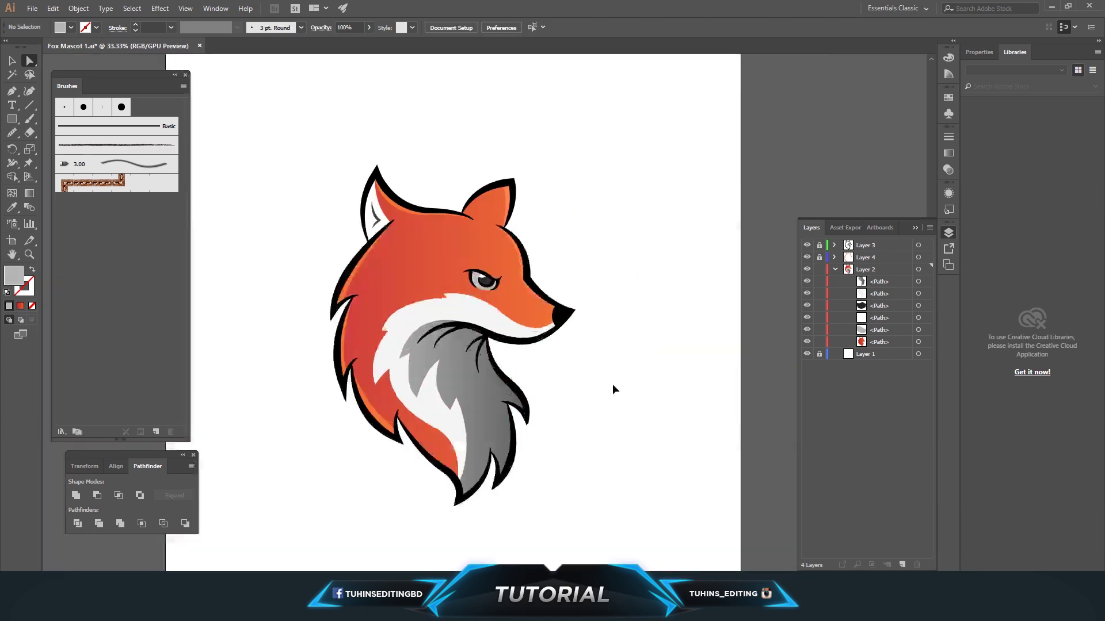
- Collapse Layer 2, select Layer 1, and zoom out to show the whole artboard
{"action": "scroll", "coordinate": [617, 388], "scroll_direction": "down", "scroll_amount": 1}
{"action": "key", "text": "ctrl+plus"}
{"action": "scroll", "coordinate": [611, 384], "scroll_direction": "down", "scroll_amount": 2}
{"action": "scroll", "coordinate": [614, 384], "scroll_direction": "up", "scroll_amount": 1}
{"action": "scroll", "coordinate": [615, 383], "scroll_direction": "up", "scroll_amount": 2}
{"action": "scroll", "coordinate": [615, 384], "scroll_direction": "up", "scroll_amount": 2}
{"action": "scroll", "coordinate": [617, 387], "scroll_direction": "down", "scroll_amount": 2}
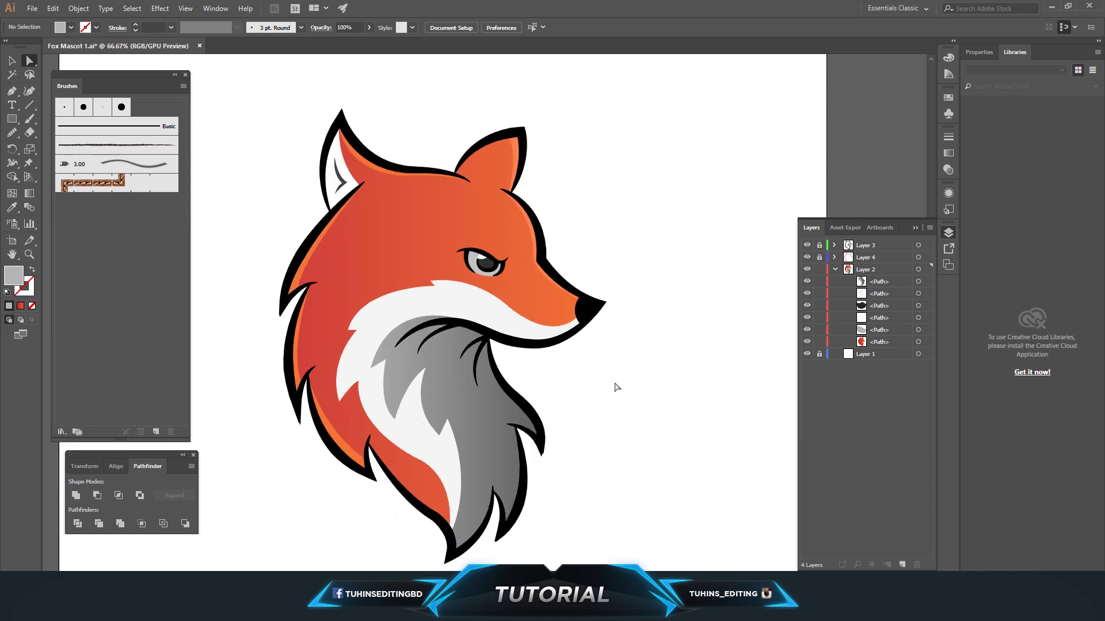
{"action": "left_click", "coordinate": [835, 269]}
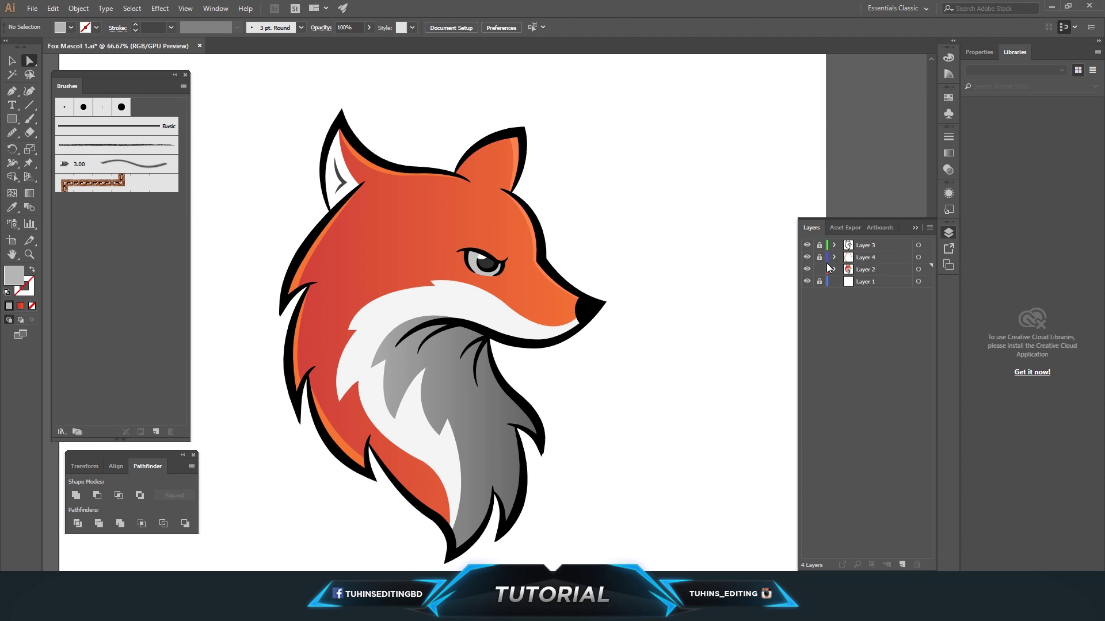
{"action": "left_click", "coordinate": [860, 281]}
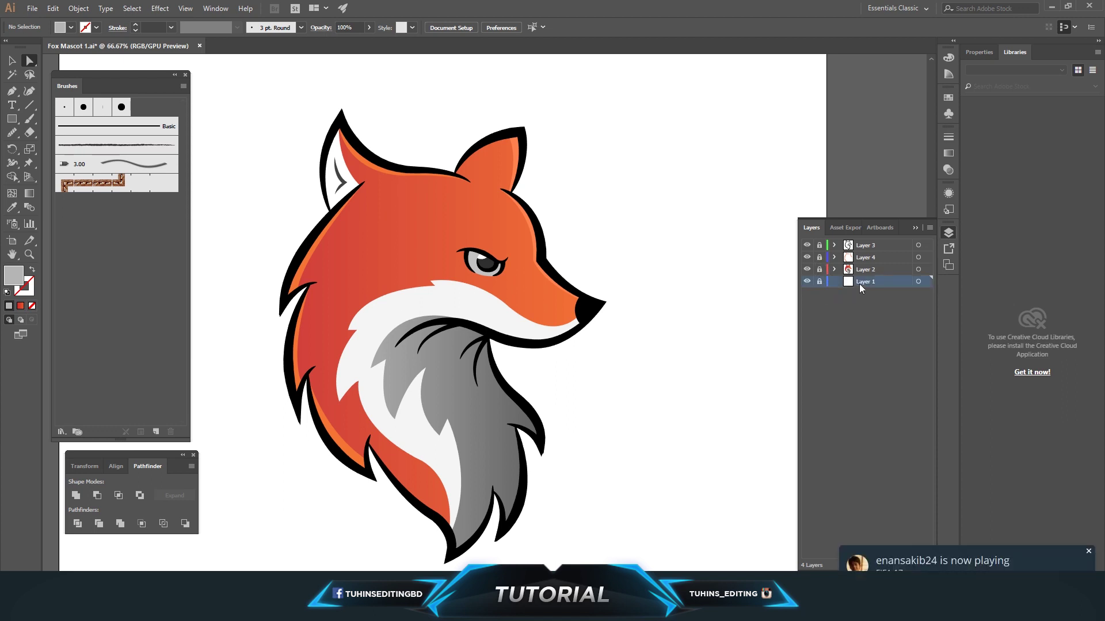
{"action": "key", "text": "ctrl+minus"}
{"action": "key", "text": "ctrl+minus"}
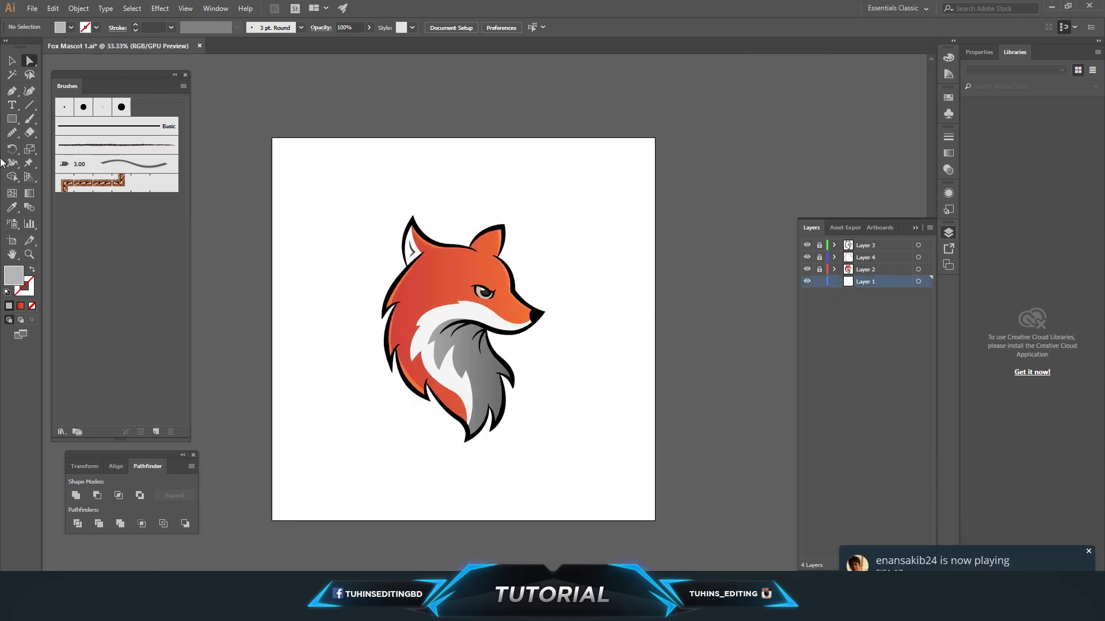
- Cover the artboard with a 2000×2000 px dark grey square and lock Layer 1
{"action": "left_click", "coordinate": [12, 119]}
{"action": "left_click_drag", "start_coordinate": [272, 139], "coordinate": [655, 521]}
{"action": "key", "text": "v"}
{"action": "left_click", "coordinate": [71, 27]}
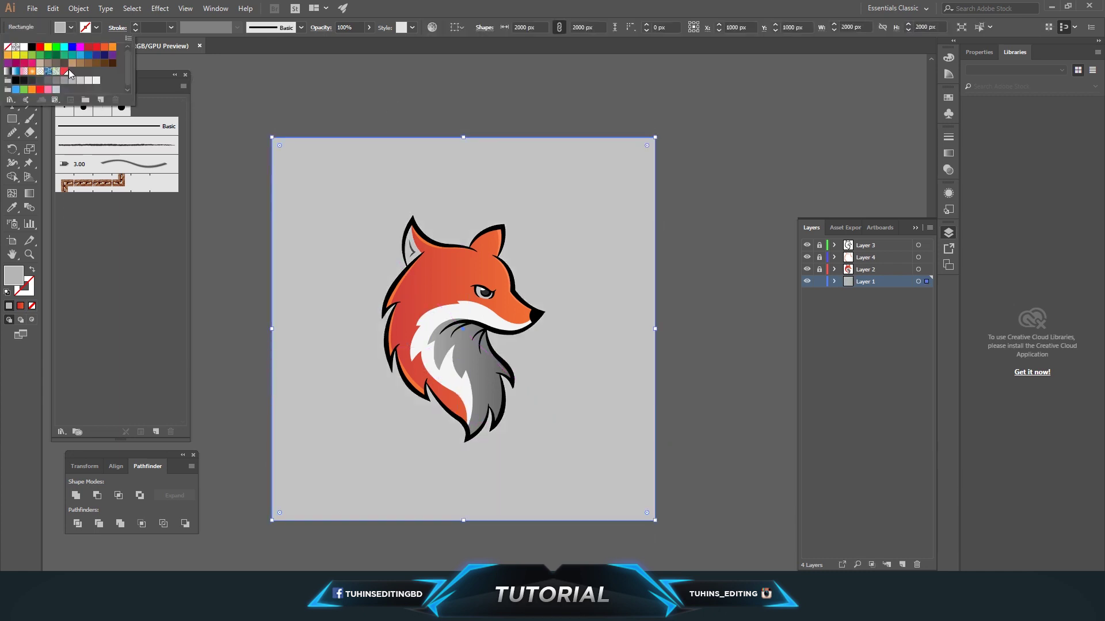
{"action": "left_click", "coordinate": [24, 82]}
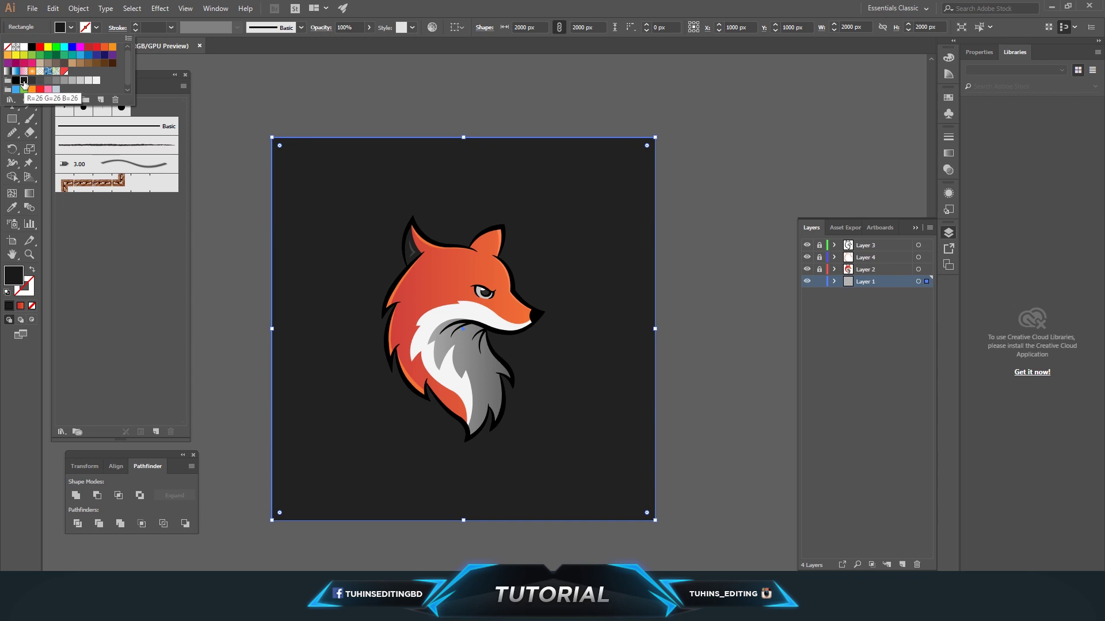
{"action": "left_click", "coordinate": [310, 101]}
{"action": "left_click", "coordinate": [819, 281]}
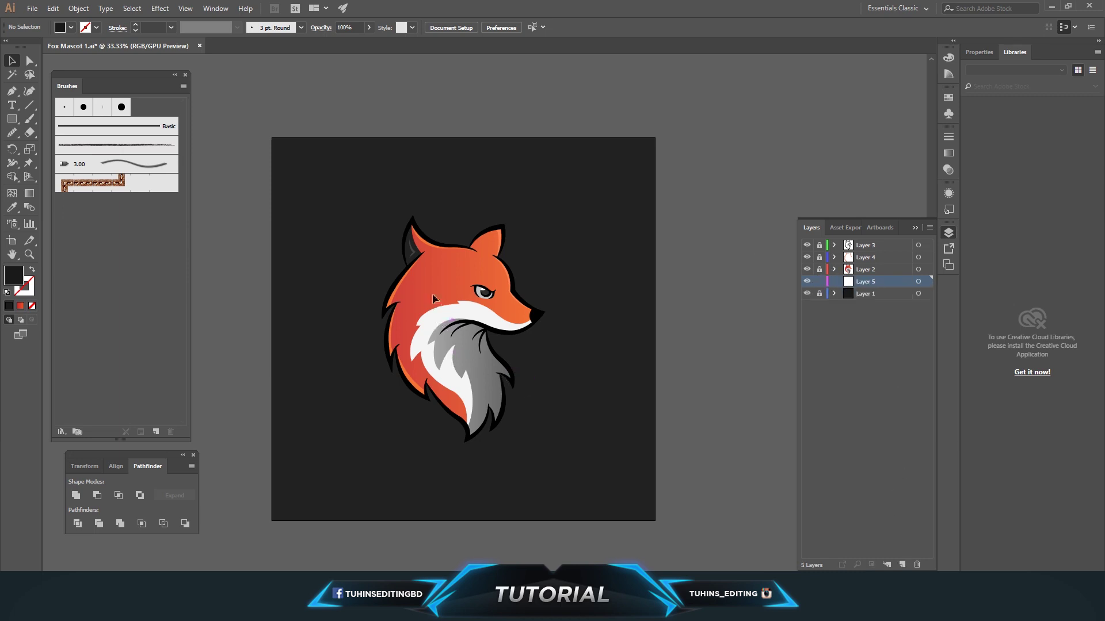
- Trace a closed inner-ear path inside the fox's left ear with the Pen tool
{"action": "scroll", "coordinate": [435, 305], "scroll_direction": "up", "scroll_amount": 5}
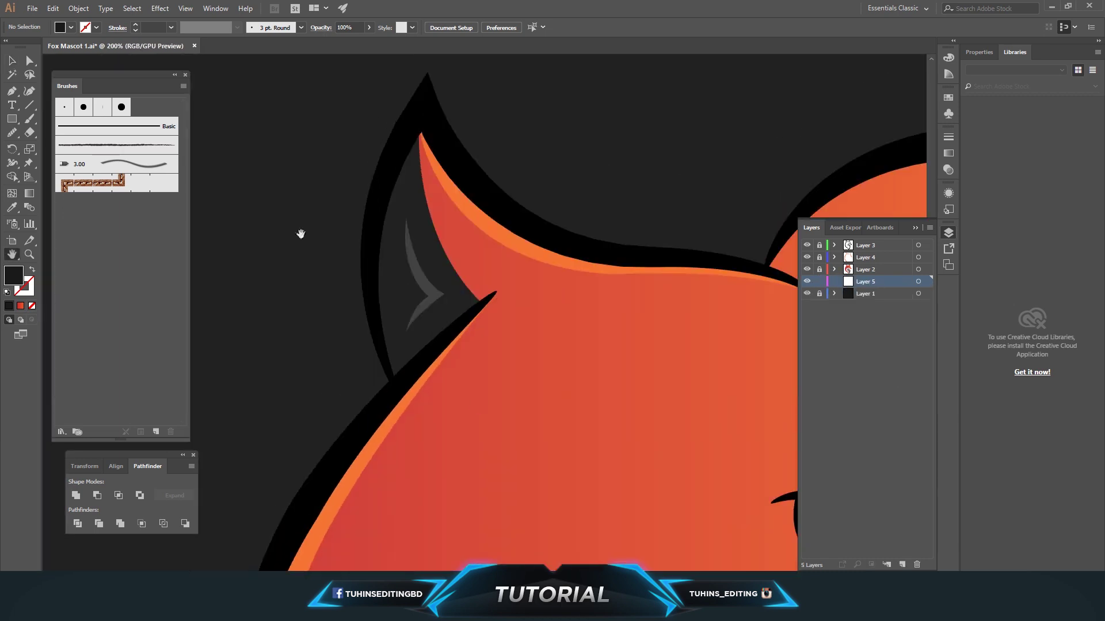
{"action": "key", "text": "p"}
{"action": "left_click", "coordinate": [405, 127]}
{"action": "left_click", "coordinate": [371, 232]}
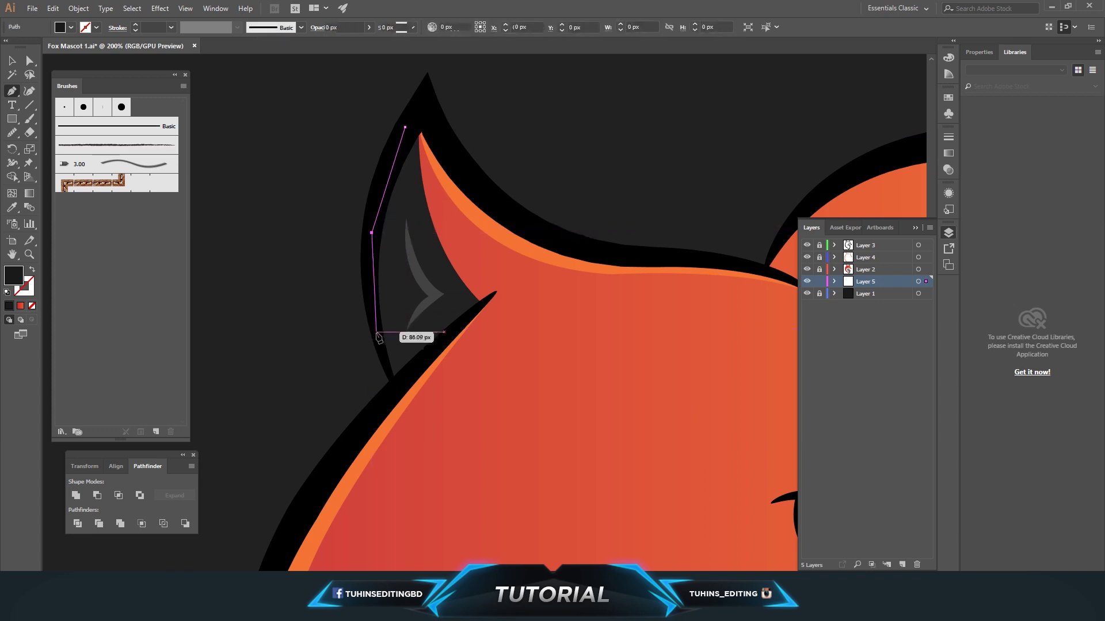
{"action": "left_click", "coordinate": [376, 332]}
{"action": "left_click", "coordinate": [395, 389]}
{"action": "left_click", "coordinate": [511, 278]}
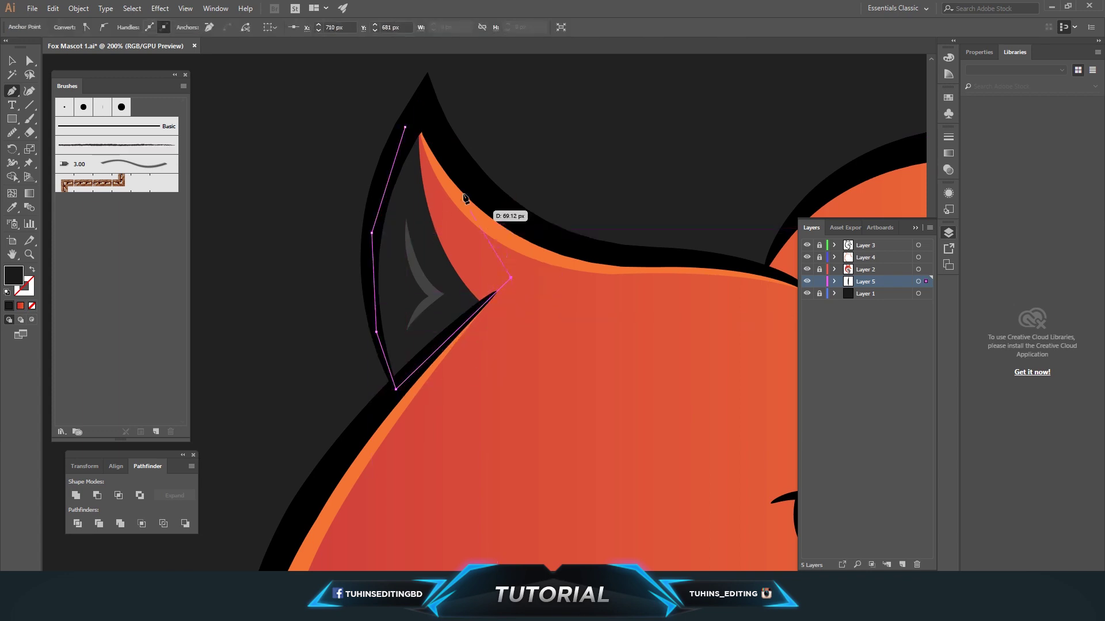
{"action": "left_click", "coordinate": [419, 103]}
{"action": "left_click", "coordinate": [12, 60]}
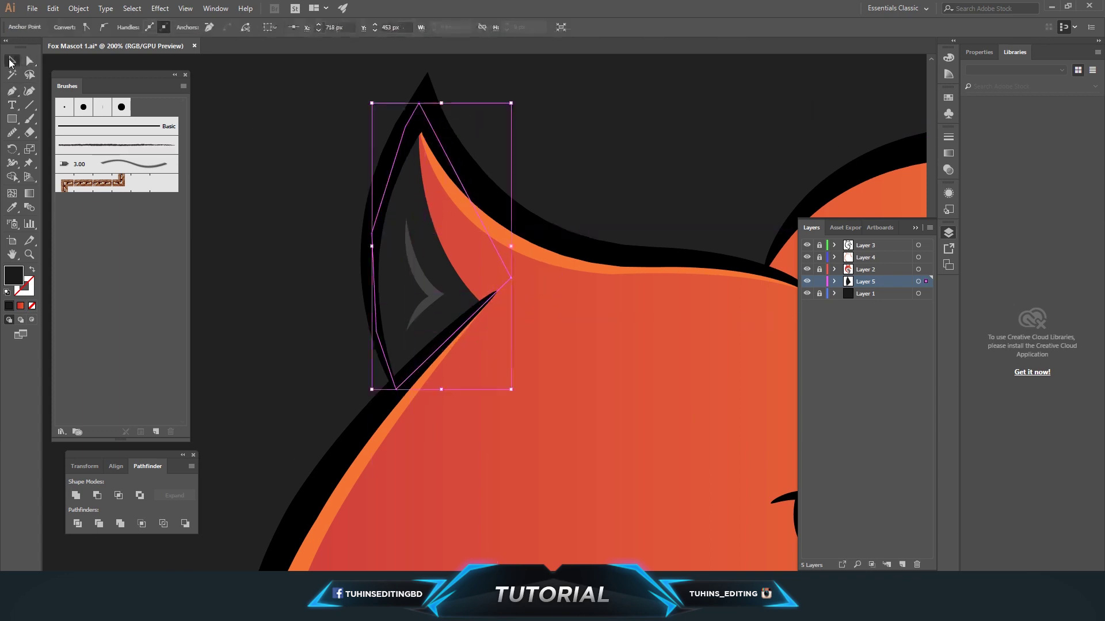
- Fill the inner-ear shape with white and deselect it
{"action": "left_click", "coordinate": [31, 271]}
{"action": "double_click", "coordinate": [402, 283]}
{"action": "double_click", "coordinate": [403, 282]}
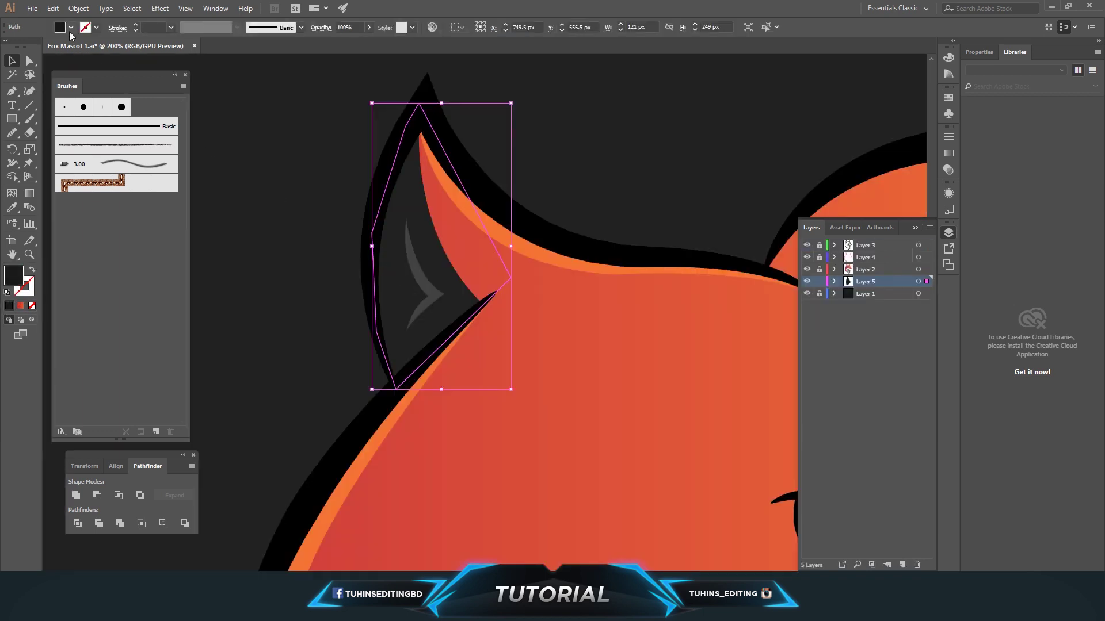
{"action": "left_click", "coordinate": [71, 27]}
{"action": "left_click", "coordinate": [21, 36]}
{"action": "left_click", "coordinate": [602, 161]}
{"action": "key", "text": "ctrl+minus"}
{"action": "key", "text": "ctrl+minus"}
{"action": "key", "text": "ctrl+minus"}
{"action": "key", "text": "ctrl+minus"}
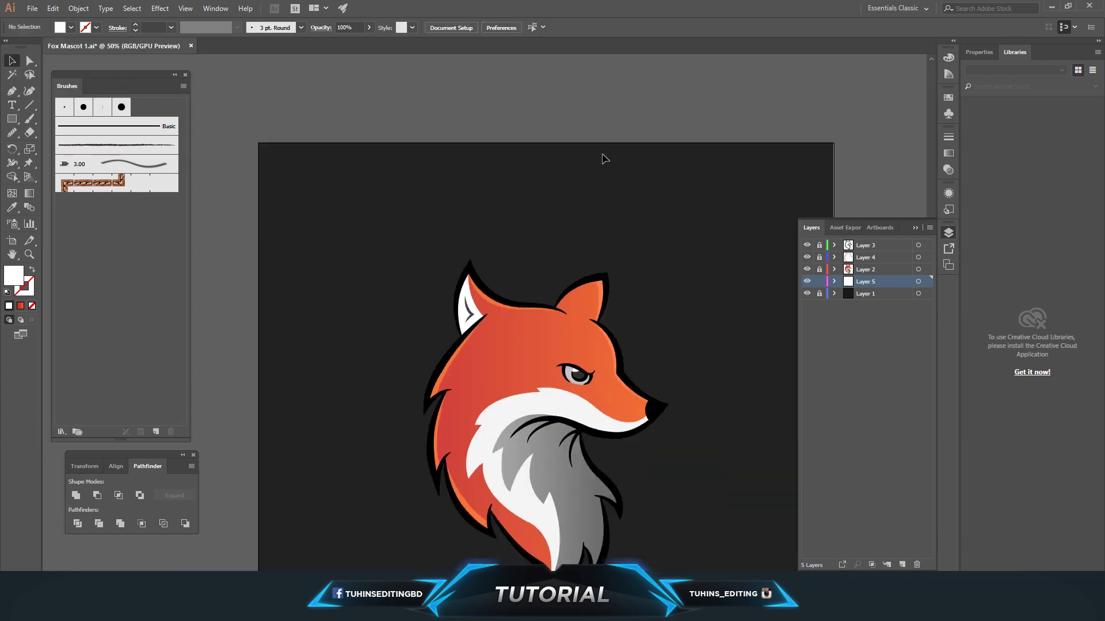
- Reselect the white ear shape, try the Eyedropper, then deselect and review the ear
{"action": "left_click", "coordinate": [469, 314]}
{"action": "key", "text": "i"}
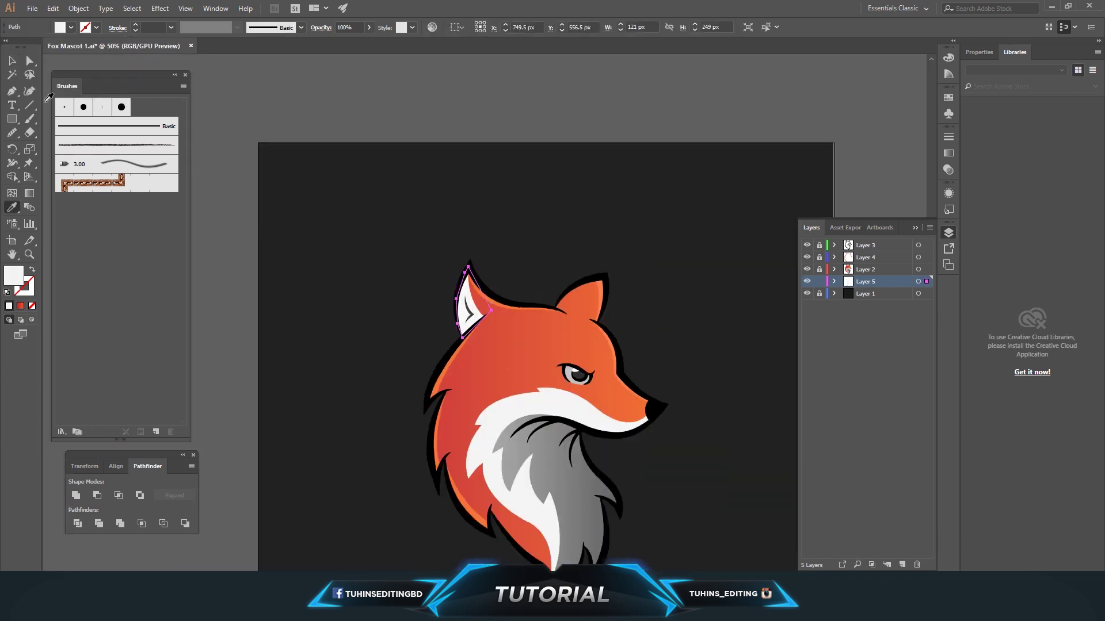
{"action": "left_click", "coordinate": [13, 61]}
{"action": "left_click", "coordinate": [395, 296]}
{"action": "scroll", "coordinate": [395, 299], "scroll_direction": "down", "scroll_amount": 5}
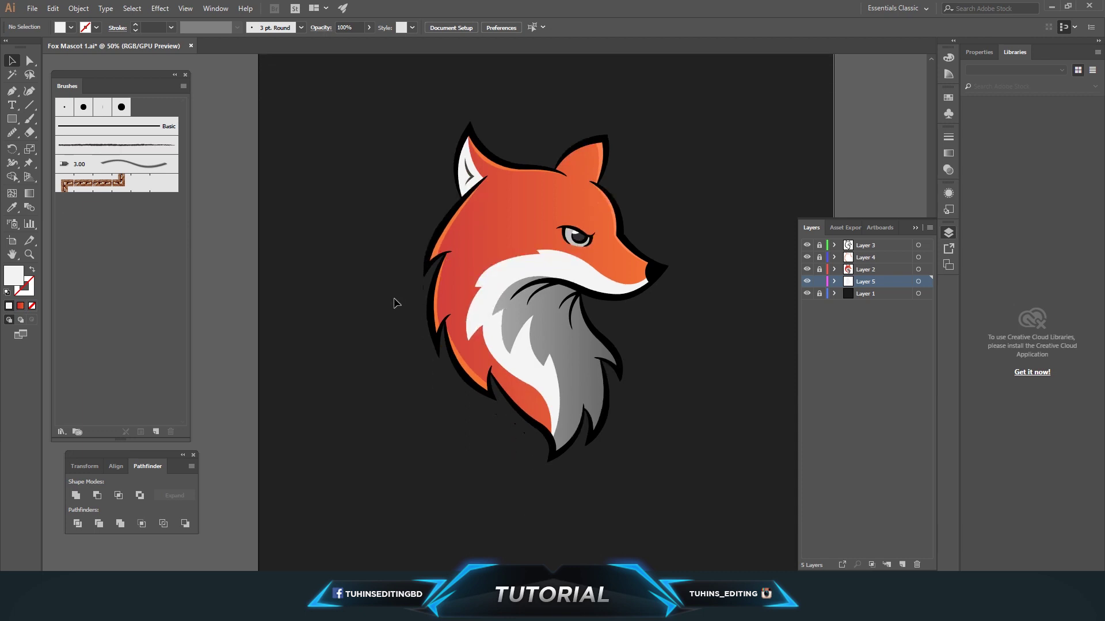
{"action": "key", "text": "ctrl+minus"}
{"action": "key", "text": "ctrl+plus"}
{"action": "scroll", "coordinate": [394, 304], "scroll_direction": "up", "scroll_amount": 2}
{"action": "scroll", "coordinate": [395, 303], "scroll_direction": "up", "scroll_amount": 2}
{"action": "scroll", "coordinate": [394, 303], "scroll_direction": "up", "scroll_amount": 1}
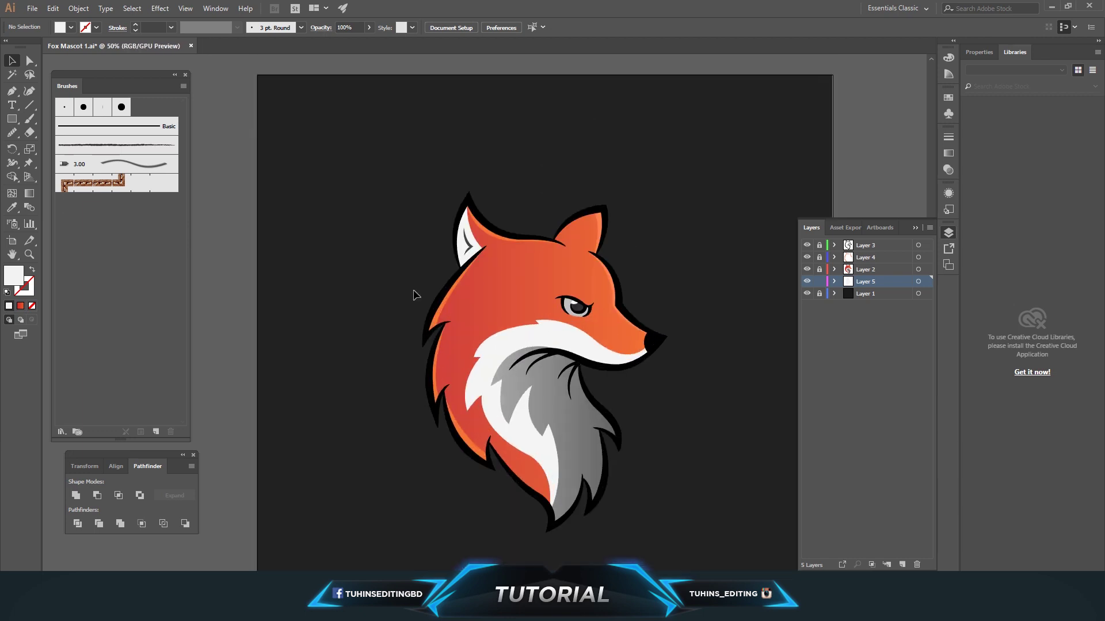
- Copy the fox artwork from Layer 3 and paste it in place on a new layer above Layer 1
{"action": "left_click", "coordinate": [819, 246]}
{"action": "left_click", "coordinate": [918, 246]}
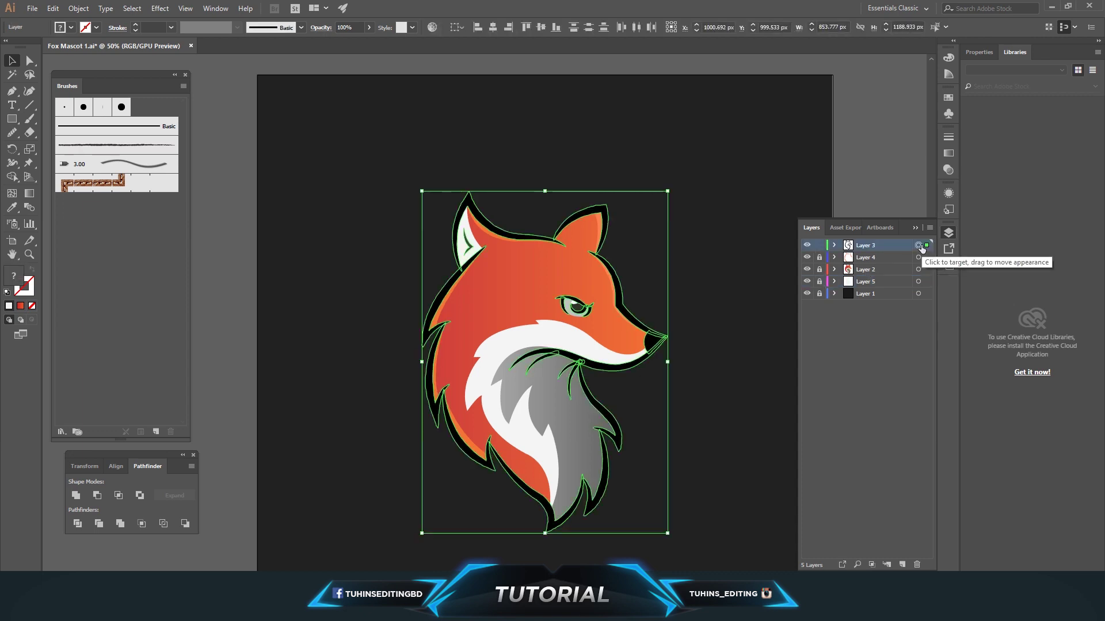
{"action": "left_click", "coordinate": [819, 246]}
{"action": "left_click", "coordinate": [863, 294]}
{"action": "left_click", "coordinate": [902, 564]}
{"action": "left_click", "coordinate": [72, 12]}
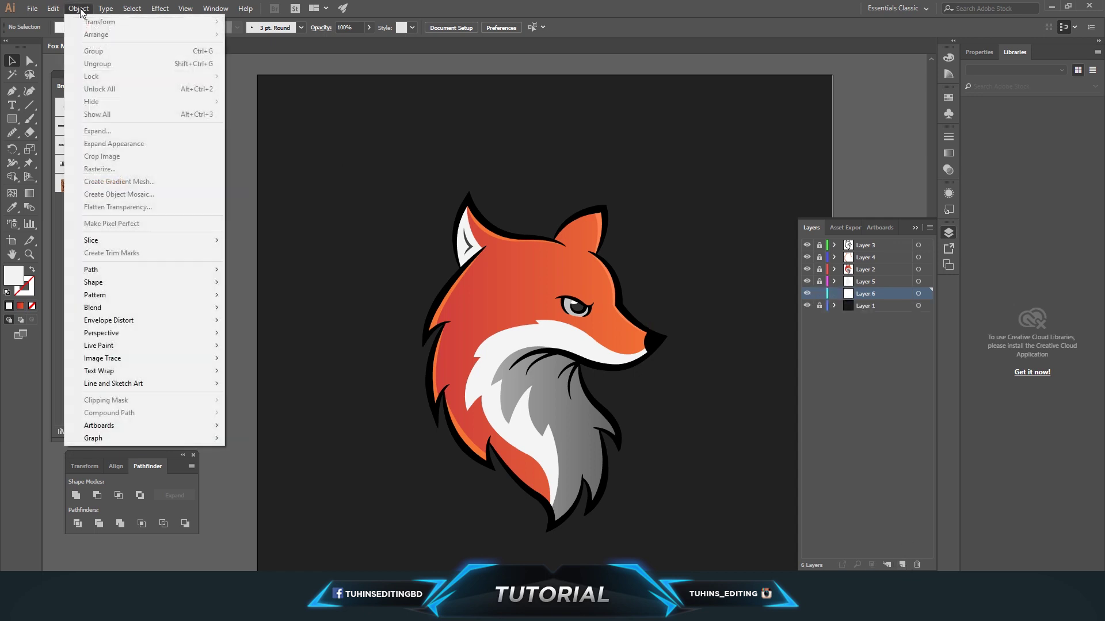
{"action": "left_click", "coordinate": [103, 115]}
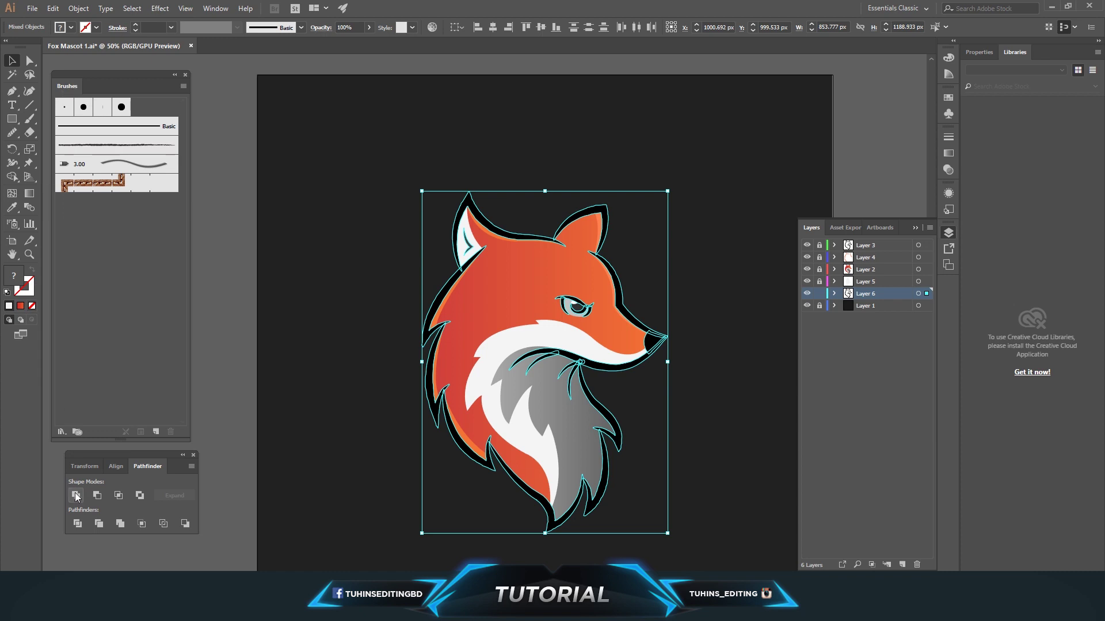
- Group the pasted fox copy and give it white fill and a 27 pt white stroke
{"action": "key", "text": "ctrl+g"}
{"action": "left_click", "coordinate": [70, 27]}
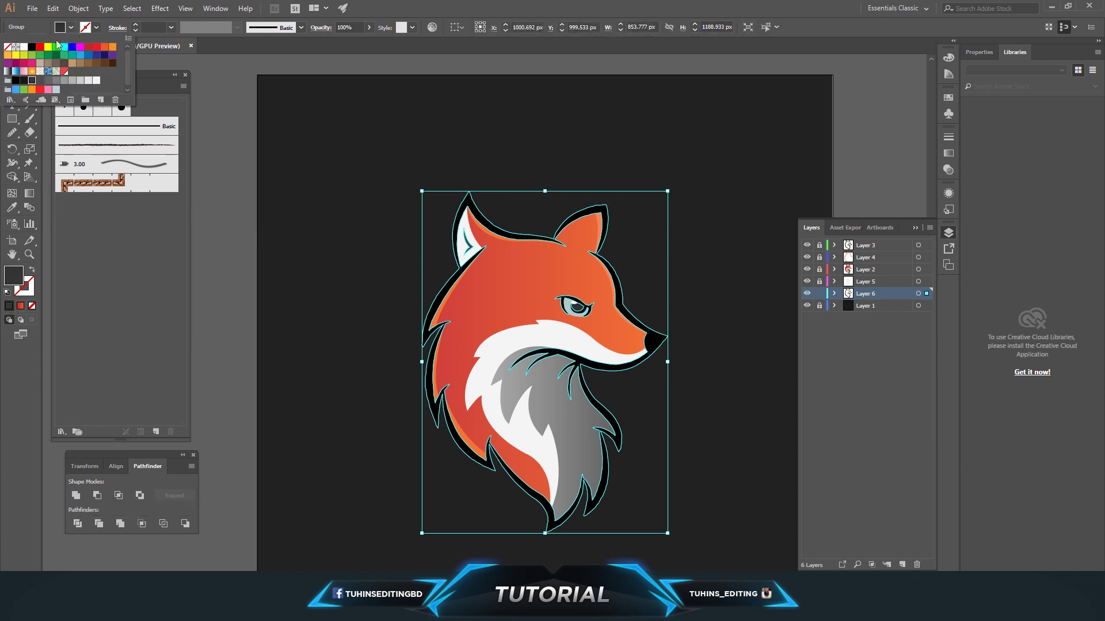
{"action": "left_click", "coordinate": [24, 52]}
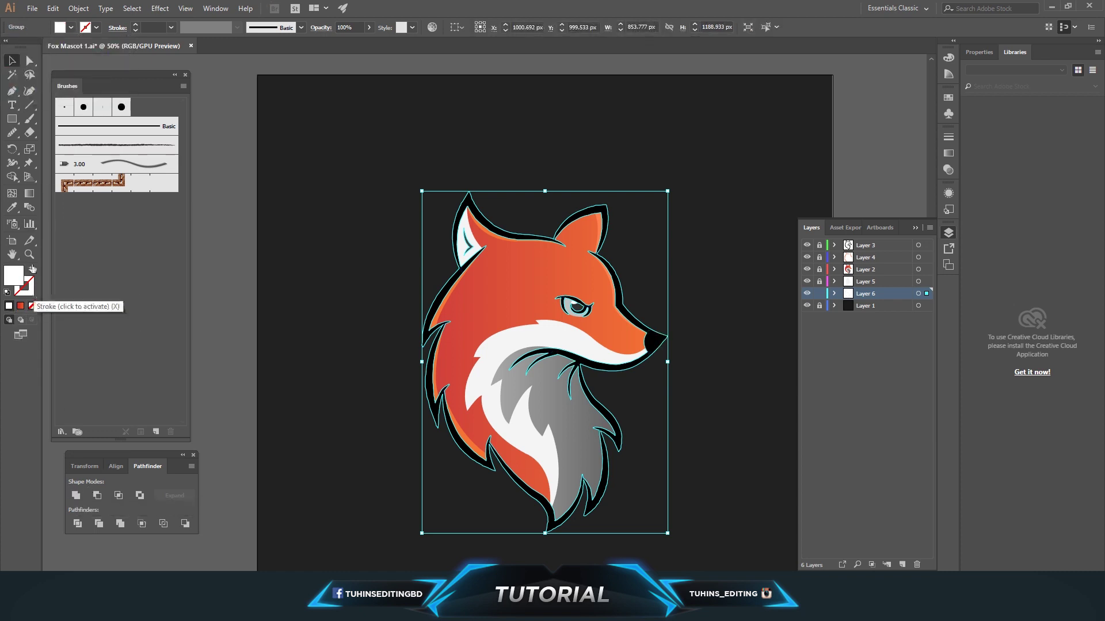
{"action": "left_click", "coordinate": [96, 27]}
{"action": "left_click", "coordinate": [24, 47]}
{"action": "left_click", "coordinate": [150, 27]}
{"action": "type", "text": "10"}
{"action": "key", "text": "Return"}
{"action": "key", "text": "Up"}
{"action": "key", "text": "Up"}
{"action": "key", "text": "Up"}
{"action": "key", "text": "Up"}
{"action": "key", "text": "Up"}
{"action": "key", "text": "Up"}
{"action": "key", "text": "Up"}
{"action": "key", "text": "Up"}
{"action": "key", "text": "Up"}
- Inspect the white outline at several zoom levels, then select Layer 6's artwork
{"action": "left_click", "coordinate": [692, 253]}
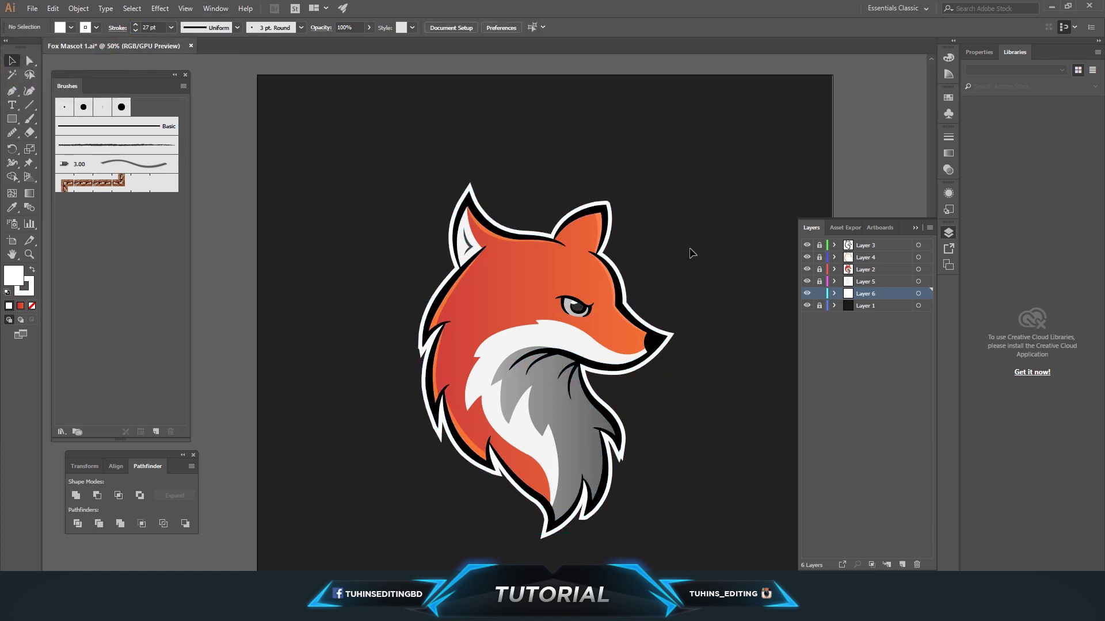
{"action": "key", "text": "ctrl+minus"}
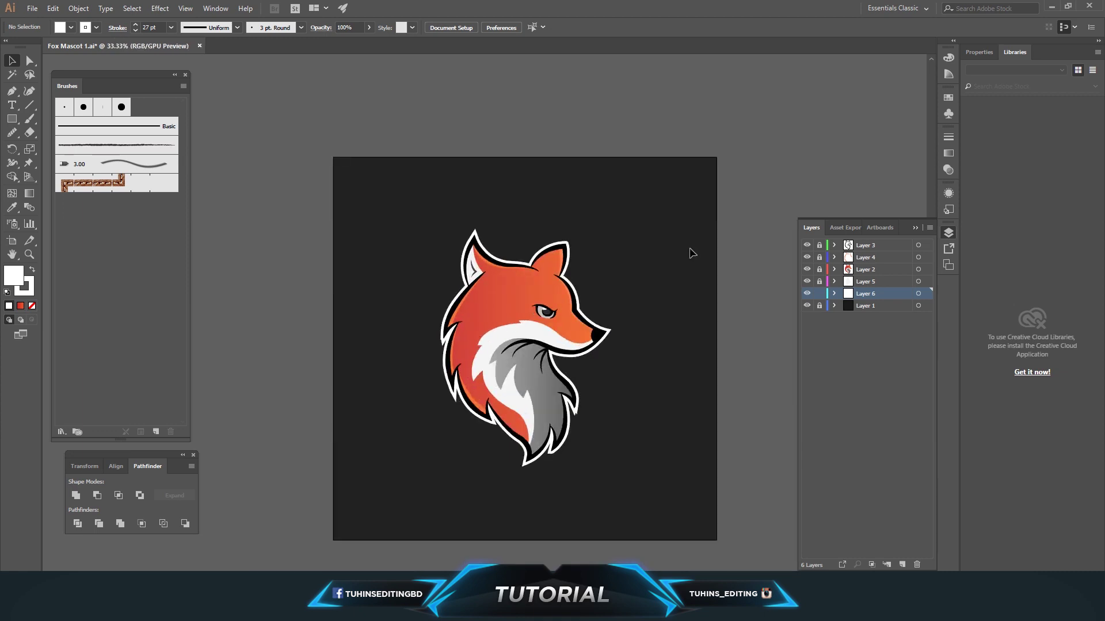
{"action": "key", "text": "ctrl+plus"}
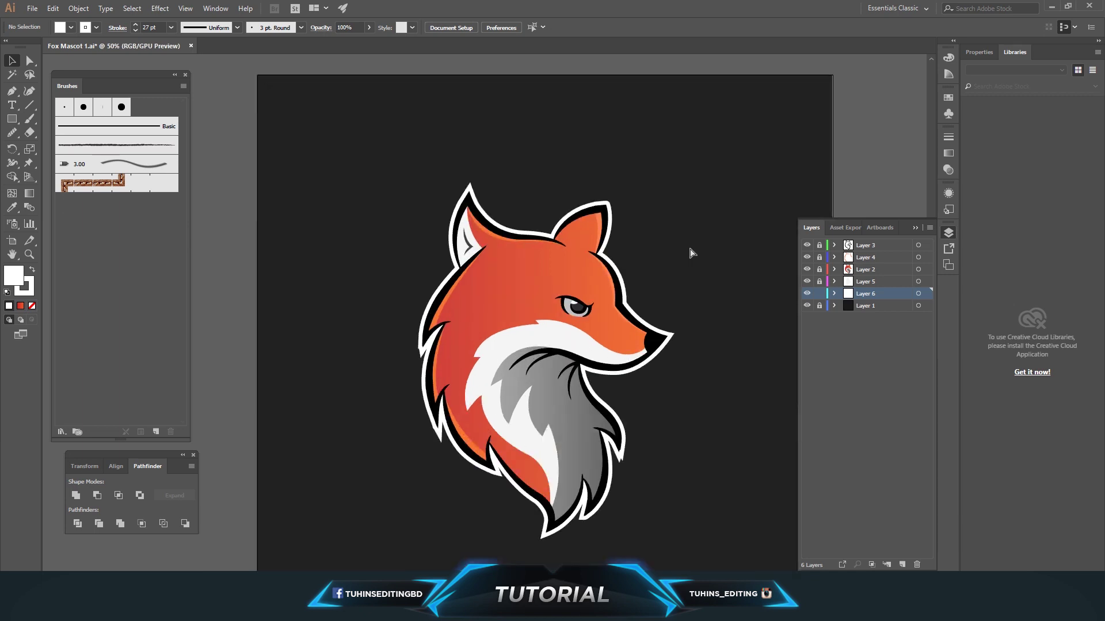
{"action": "key", "text": "ctrl+plus"}
{"action": "key", "text": "ctrl+plus"}
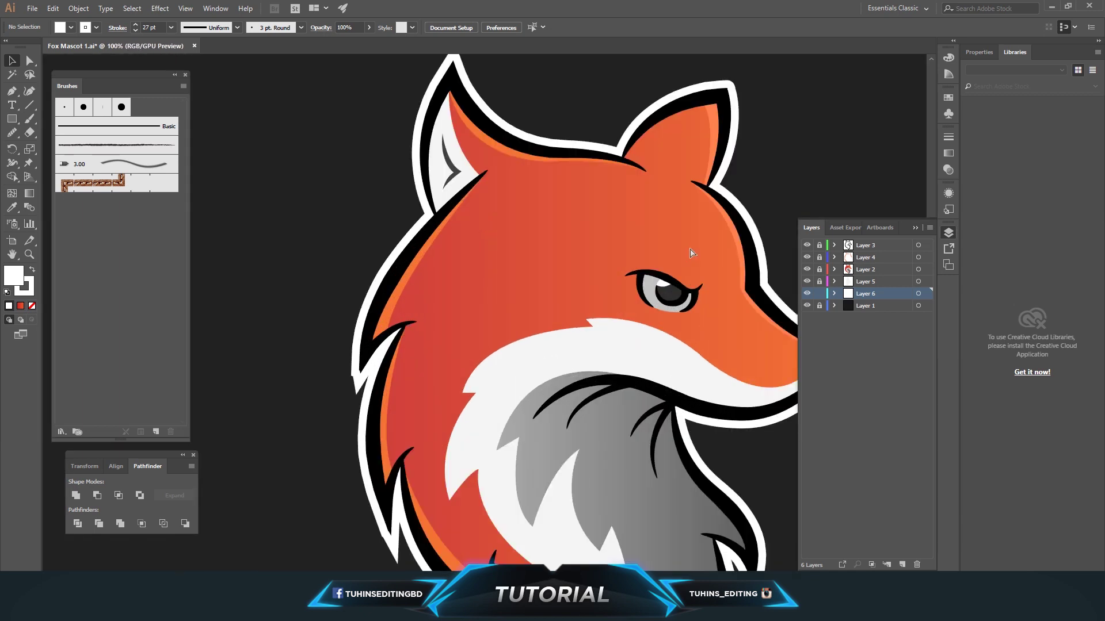
{"action": "key", "text": "ctrl+minus"}
{"action": "key", "text": "ctrl+minus"}
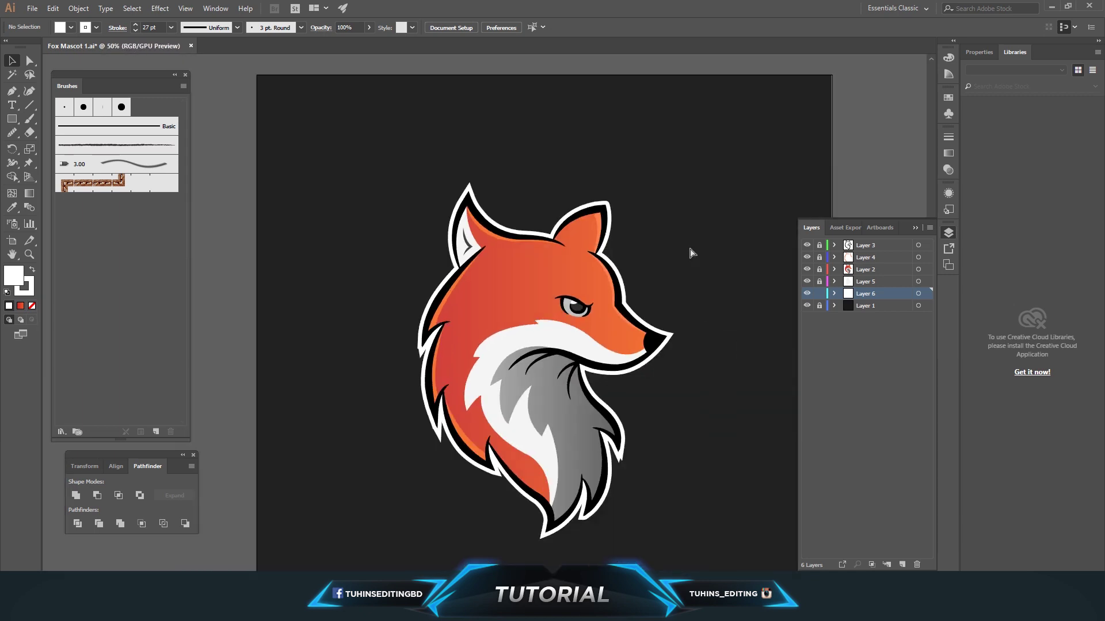
{"action": "left_click", "coordinate": [919, 293]}
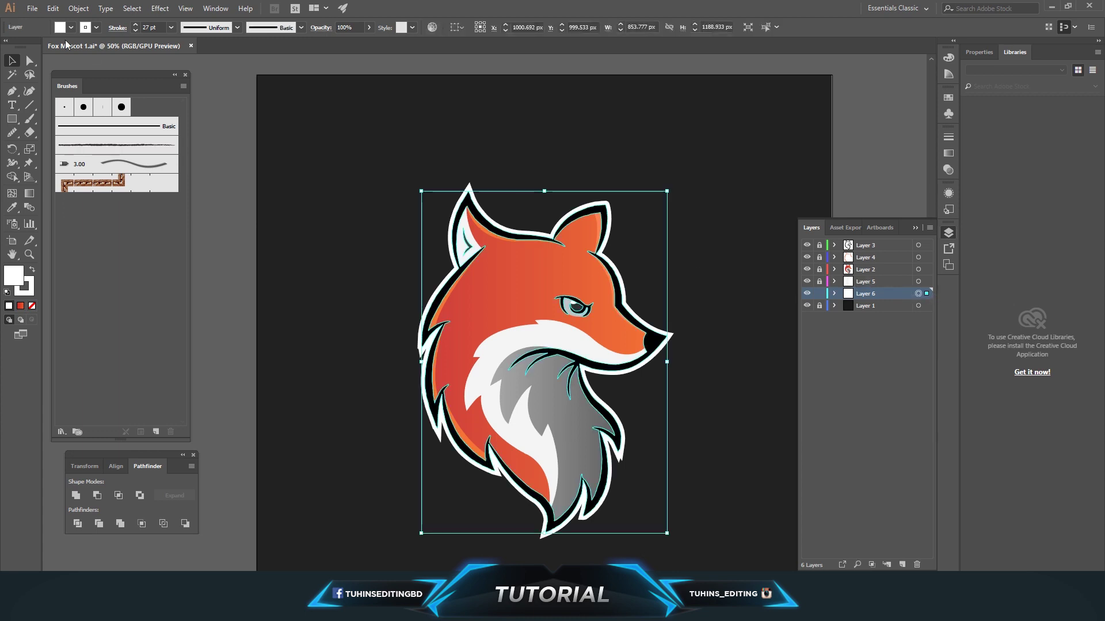
- Convert the white outline stroke to filled shapes and merge them into one shape
{"action": "left_click", "coordinate": [78, 8]}
{"action": "mouse_move", "coordinate": [92, 225]}
{"action": "left_click", "coordinate": [241, 299]}
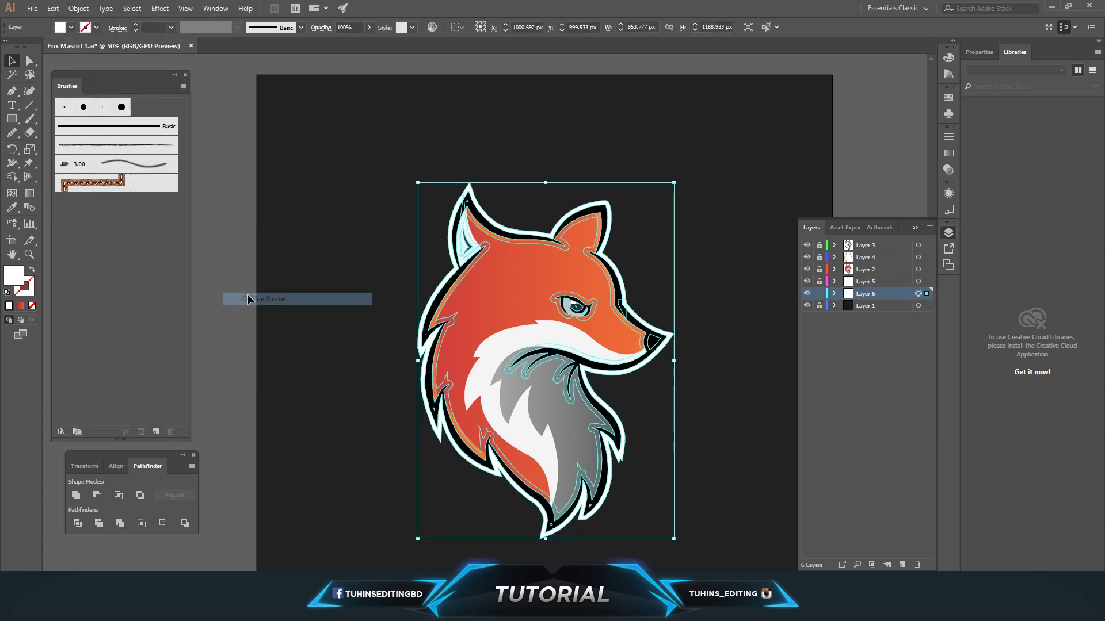
{"action": "left_click", "coordinate": [76, 495]}
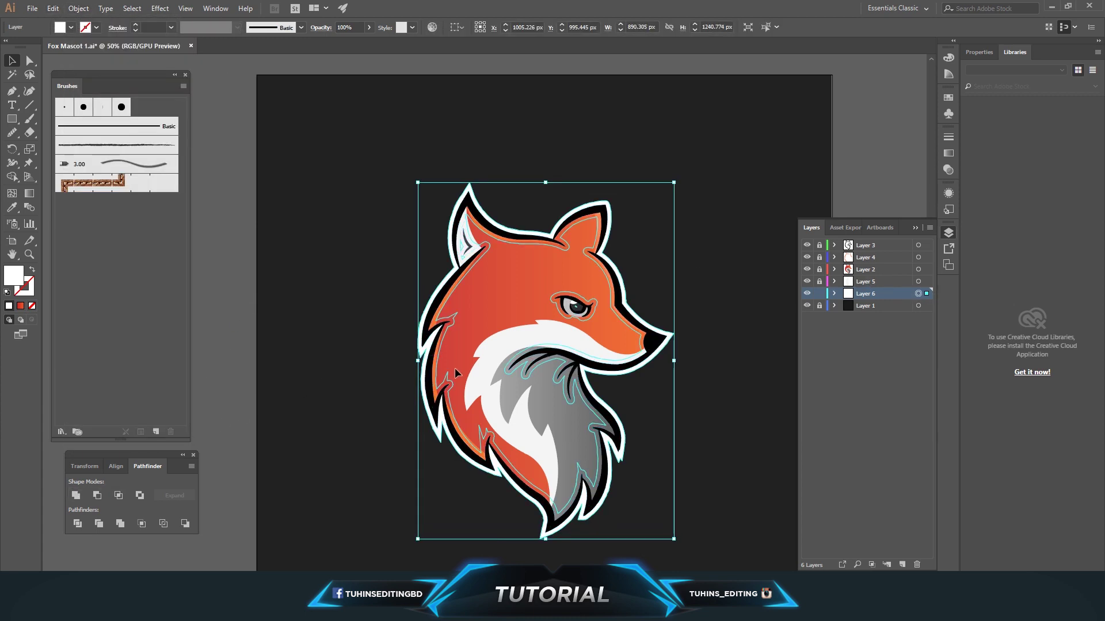
{"action": "mouse_move", "coordinate": [420, 358]}
{"action": "left_mouse_down"}
{"action": "mouse_move", "coordinate": [264, 345]}
{"action": "mouse_move", "coordinate": [419, 358]}
{"action": "left_mouse_up"}
{"action": "left_click", "coordinate": [224, 355]}
{"action": "key", "text": "ctrl+minus"}
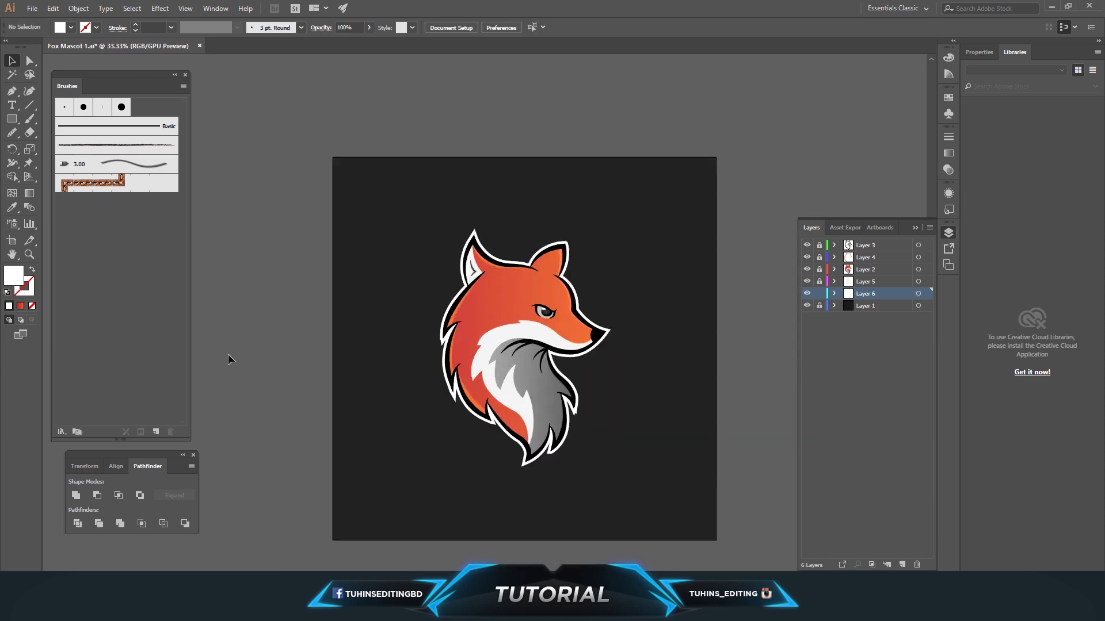
- Unlock the fox layers, scale the whole fox down, and centre it on the artboard
{"action": "left_click", "coordinate": [819, 281]}
{"action": "left_click_drag", "start_coordinate": [820, 266], "coordinate": [819, 245]}
{"action": "key", "text": "ctrl+a"}
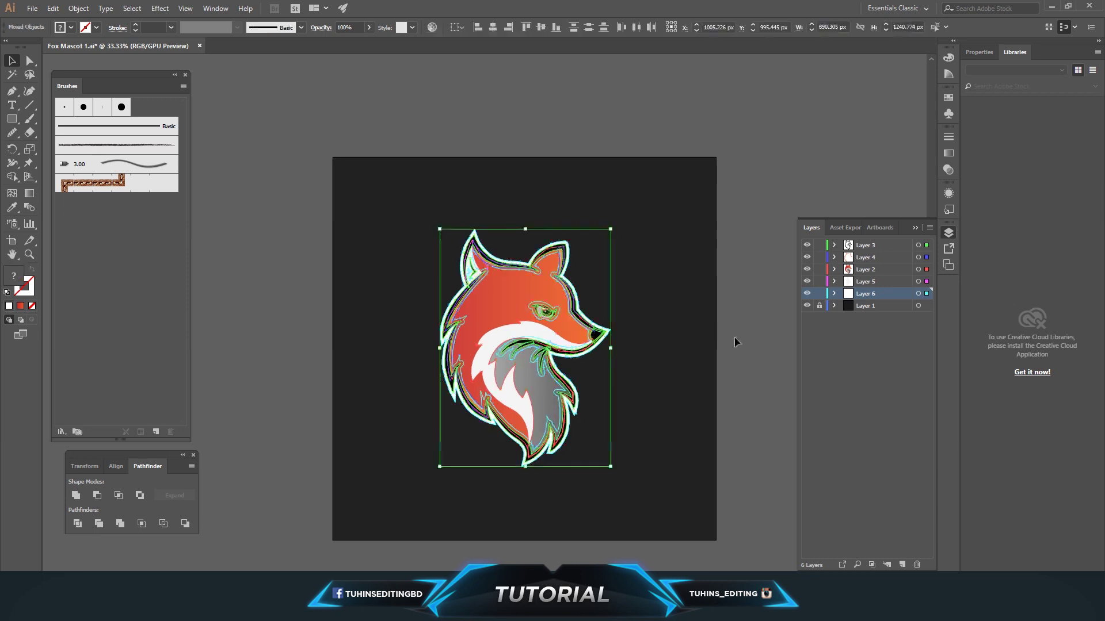
{"action": "left_click_drag", "start_coordinate": [614, 468], "coordinate": [587, 432]}
{"action": "left_click", "coordinate": [735, 368]}
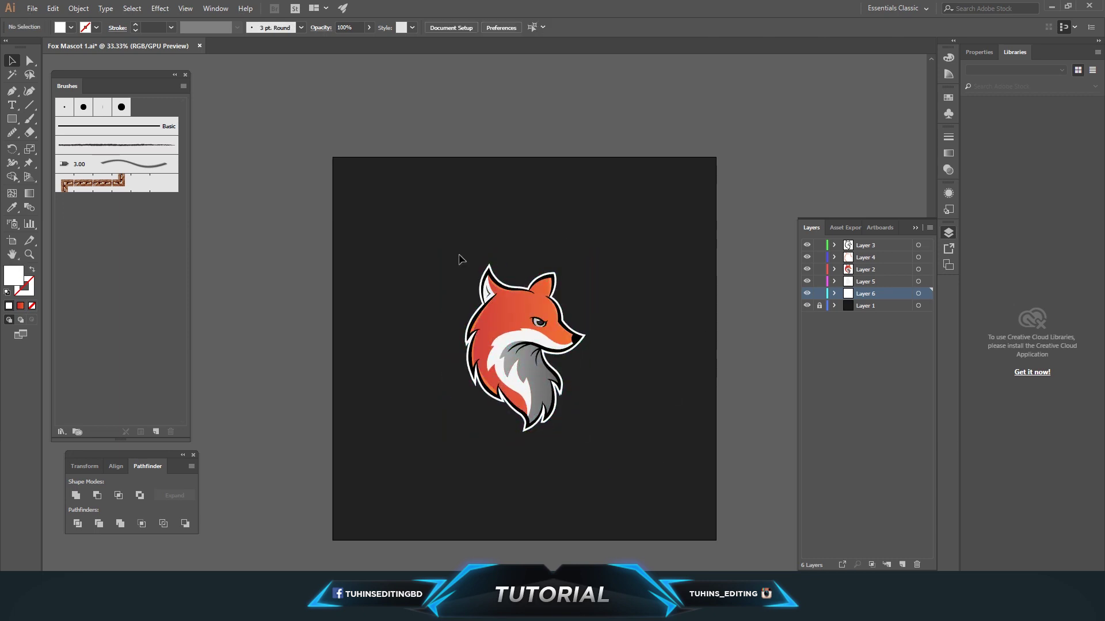
{"action": "left_click_drag", "start_coordinate": [458, 254], "coordinate": [624, 451]}
{"action": "left_click_drag", "start_coordinate": [539, 387], "coordinate": [546, 383]}
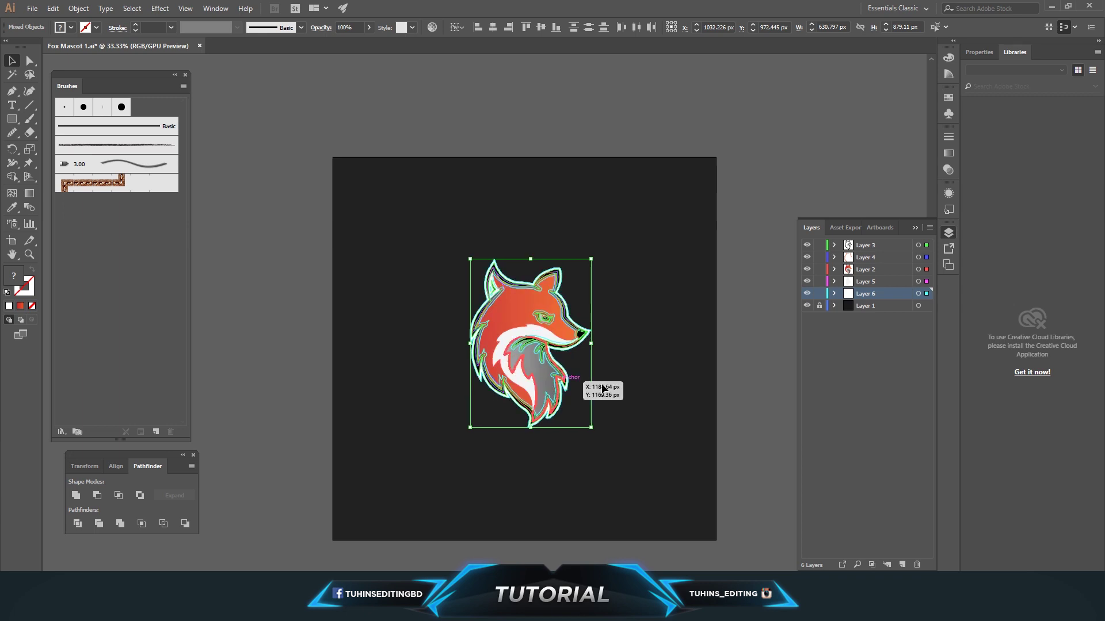
{"action": "left_click", "coordinate": [734, 393]}
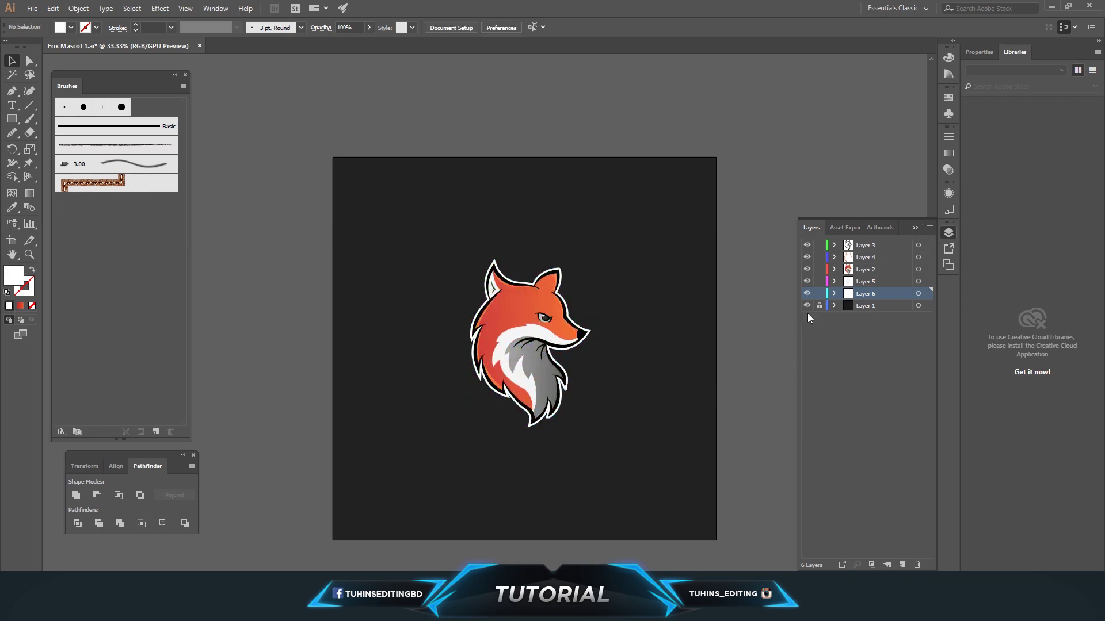
- Lock the fox layers and add a new layer above the background Layer 1
{"action": "left_click_drag", "start_coordinate": [819, 245], "coordinate": [821, 295]}
{"action": "left_click", "coordinate": [869, 305]}
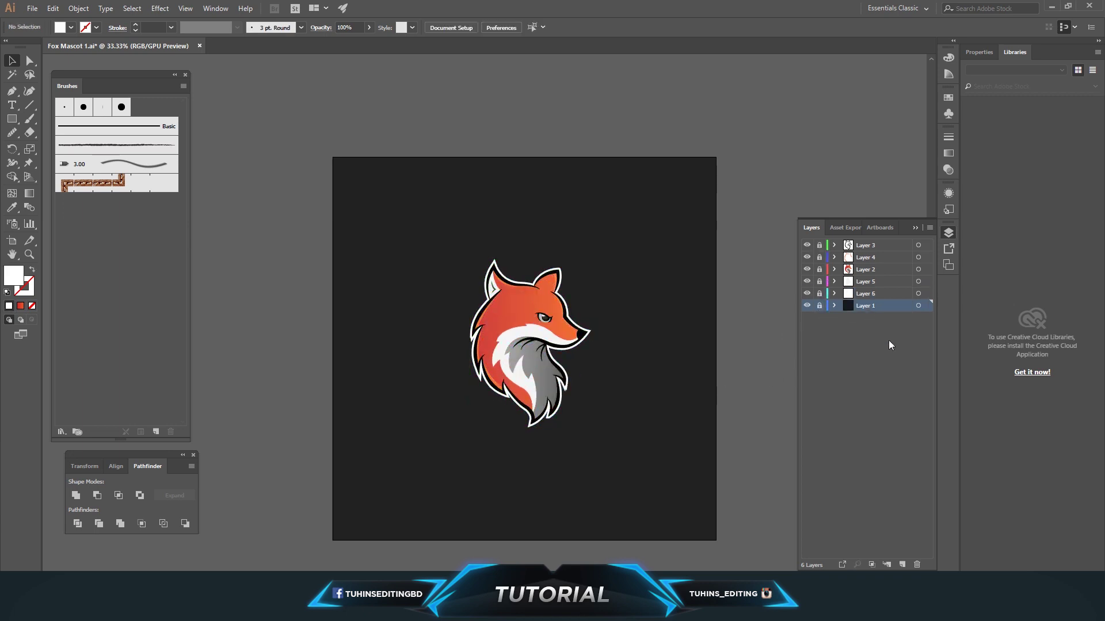
{"action": "left_click", "coordinate": [887, 564]}
{"action": "key", "text": "ctrl+plus"}
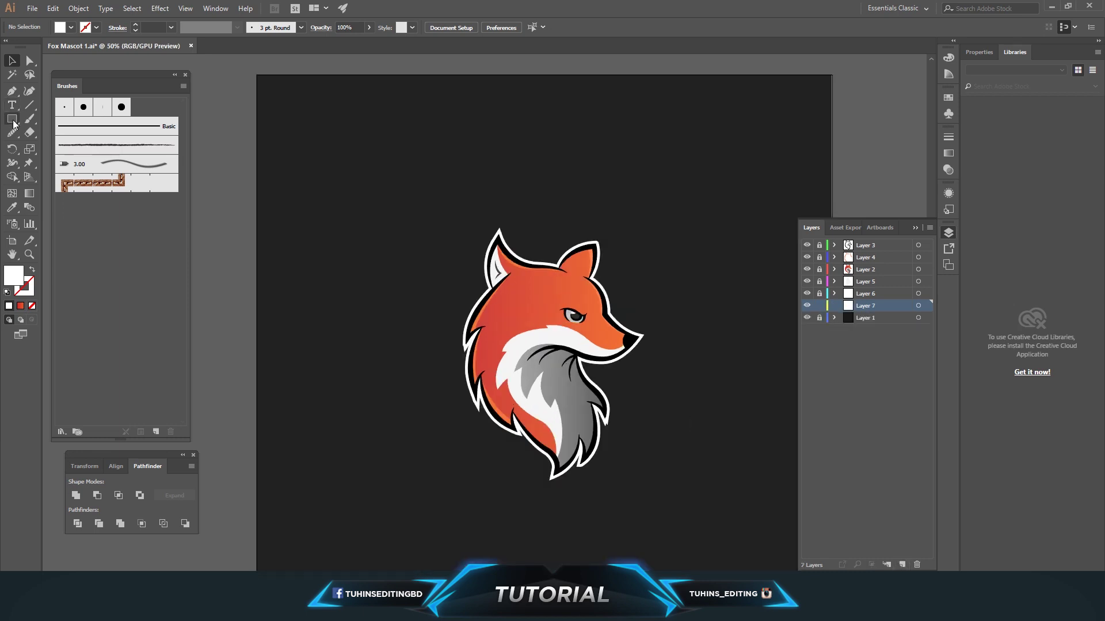
- Draw a 710 px circle behind the fox head and sample the fox's orange-red gradient onto it
{"action": "left_click_drag", "start_coordinate": [12, 119], "coordinate": [57, 145]}
{"action": "left_click_drag", "start_coordinate": [544, 354], "coordinate": [645, 455]}
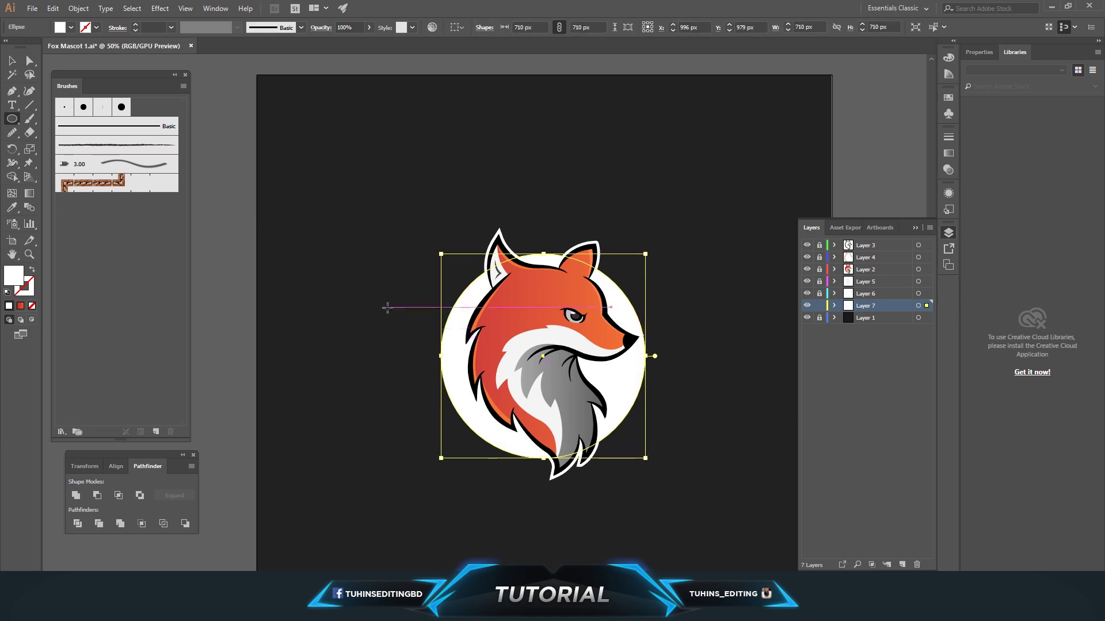
{"action": "key", "text": "i"}
{"action": "left_click", "coordinate": [517, 315]}
{"action": "key", "text": "v"}
{"action": "left_click", "coordinate": [240, 215]}
- Review the layout, reselect the orange circle, and bring up its fill swatches
{"action": "key", "text": "ctrl+minus"}
{"action": "key", "text": "ctrl+minus"}
{"action": "key", "text": "ctrl+minus"}
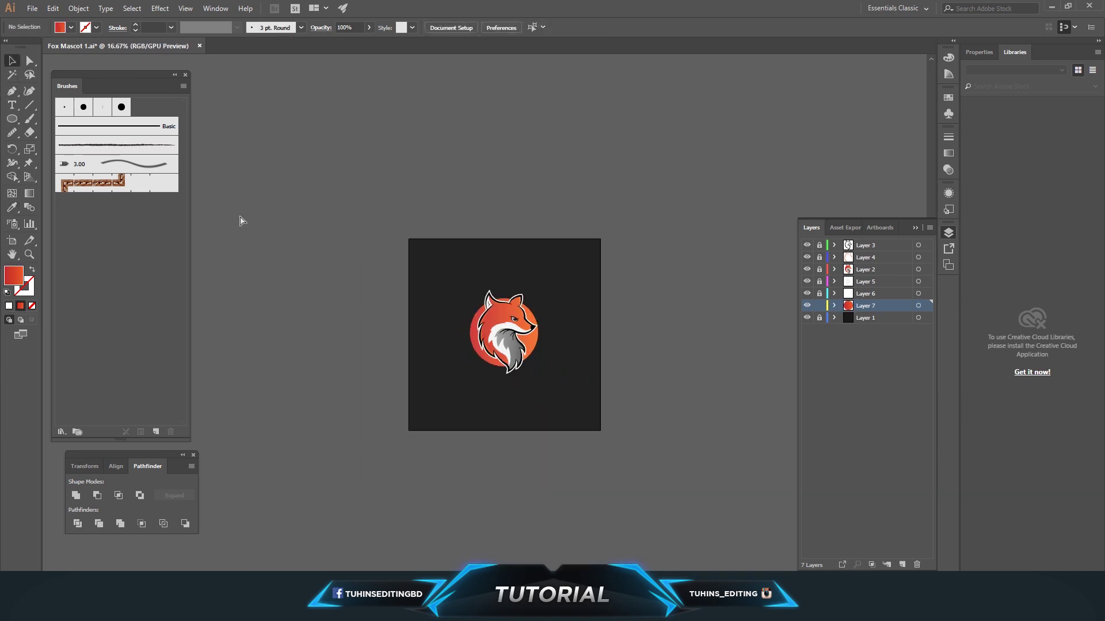
{"action": "key", "text": "ctrl+plus"}
{"action": "key", "text": "ctrl+plus"}
{"action": "key", "text": "ctrl+plus"}
{"action": "left_click", "coordinate": [452, 346]}
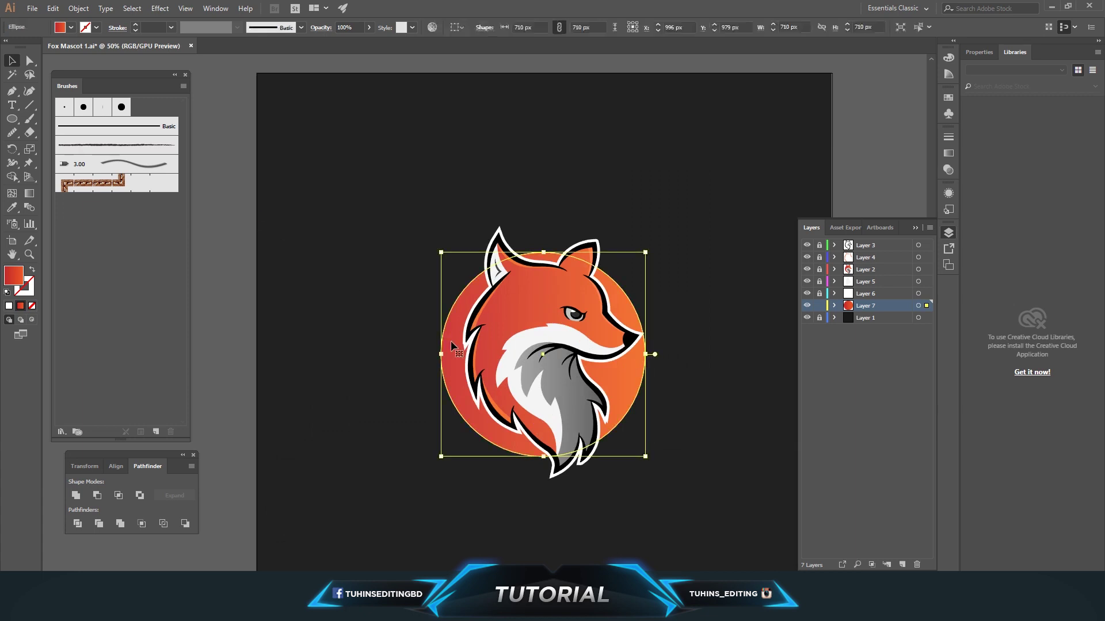
{"action": "left_click", "coordinate": [386, 329]}
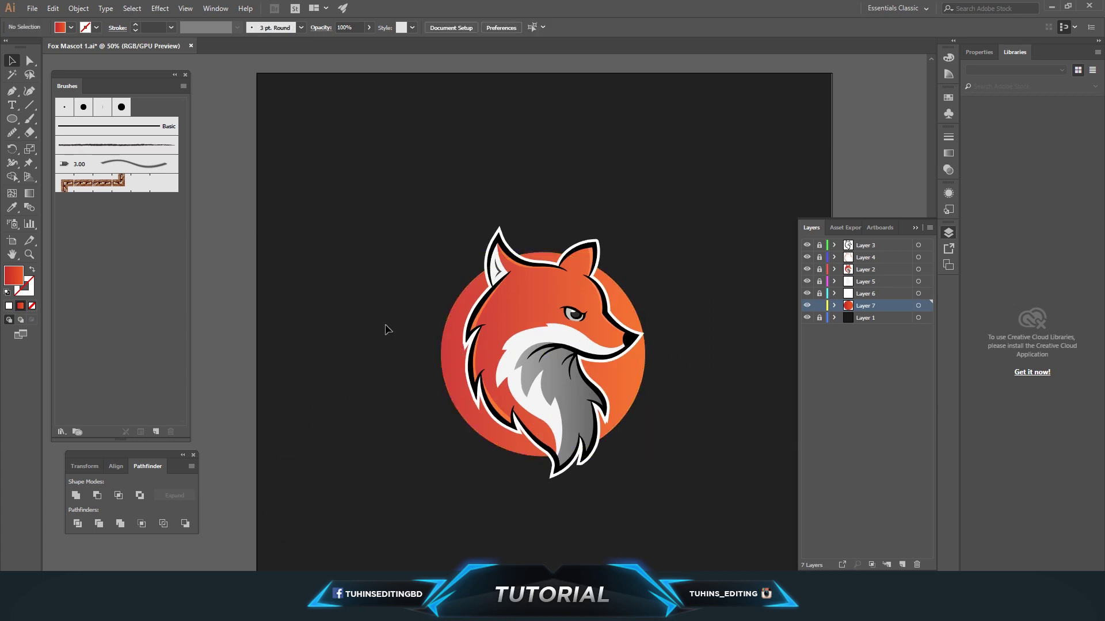
{"action": "left_click", "coordinate": [440, 343]}
{"action": "left_click", "coordinate": [71, 27]}
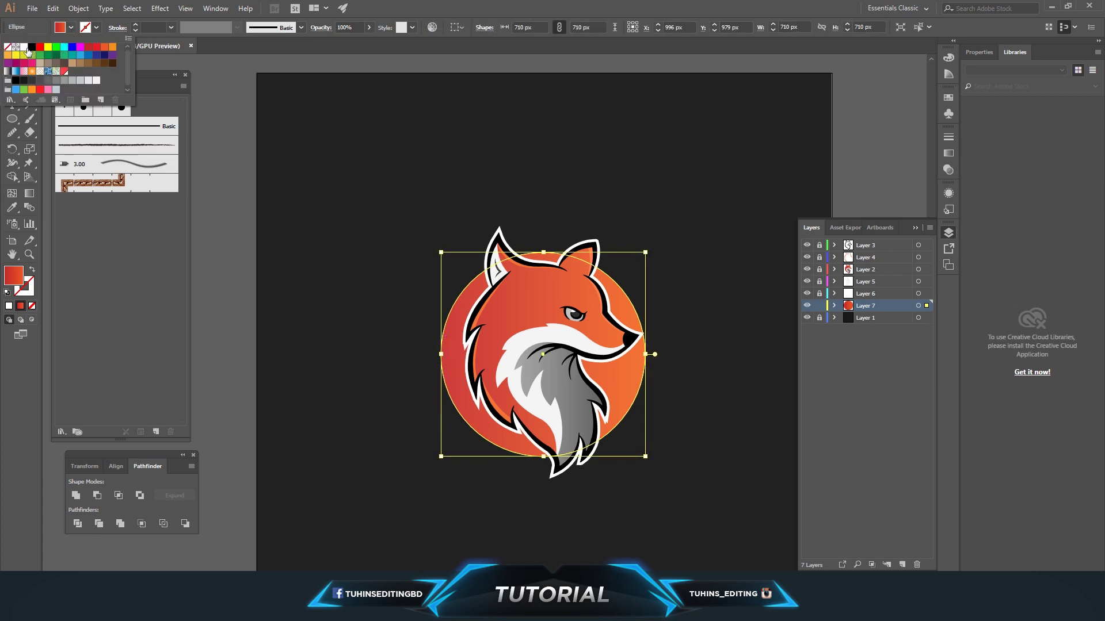
- Give the circle a reversed radial gradient fill
{"action": "left_click", "coordinate": [24, 47]}
{"action": "left_click", "coordinate": [328, 236]}
{"action": "left_click", "coordinate": [597, 362]}
{"action": "left_click", "coordinate": [20, 306]}
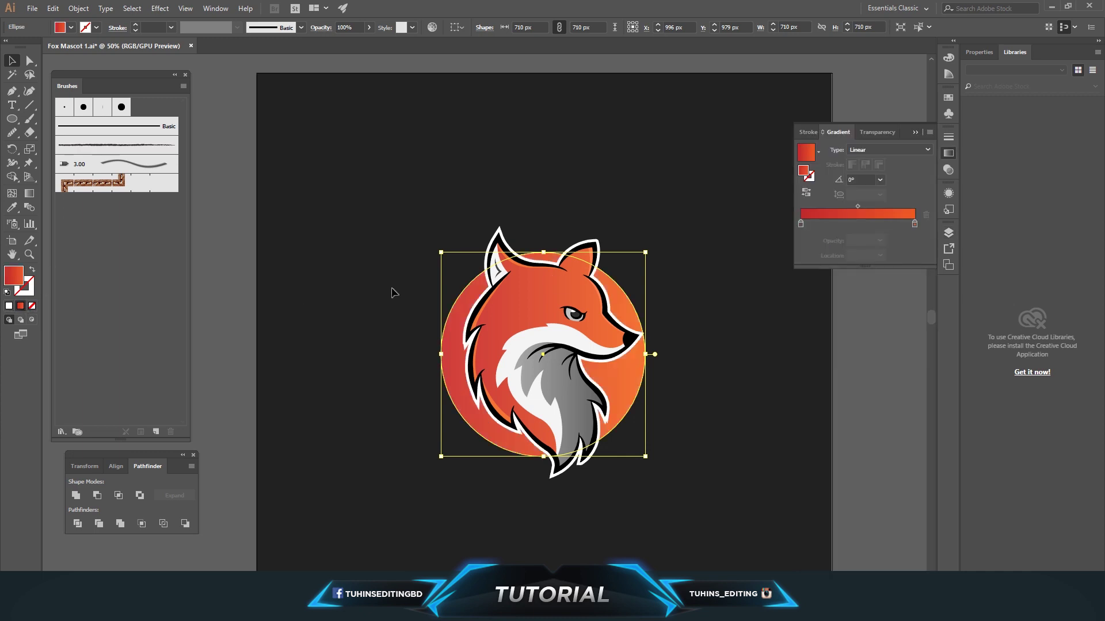
{"action": "left_click", "coordinate": [876, 150]}
{"action": "left_click", "coordinate": [874, 170]}
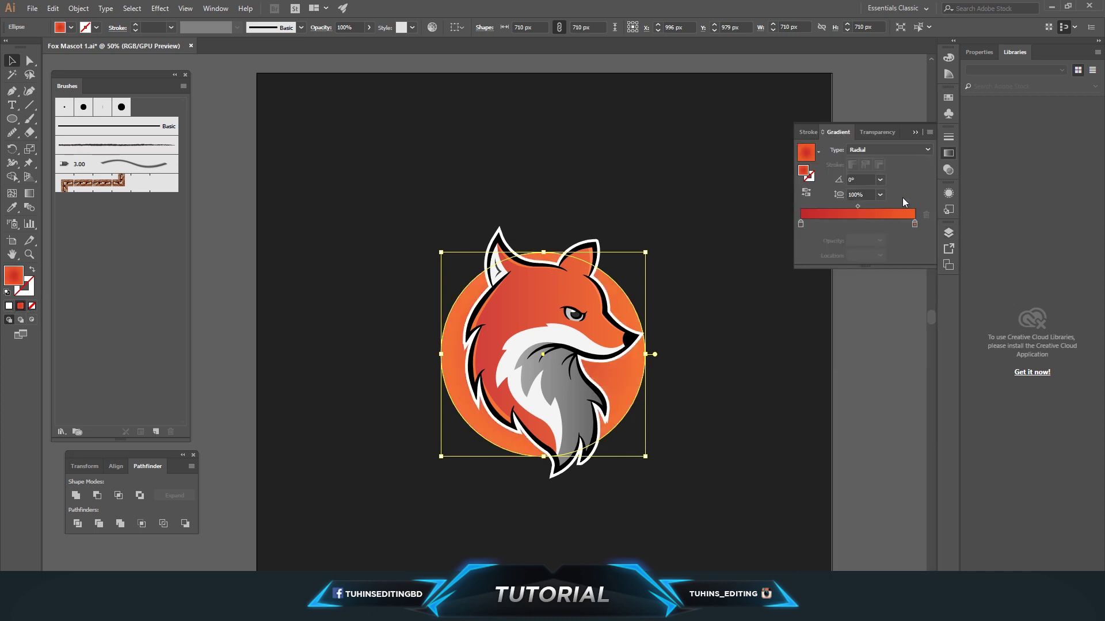
{"action": "left_click", "coordinate": [807, 192]}
- Add a middle gradient stop at 74.26% and make the centre colour orange
{"action": "left_click_drag", "start_coordinate": [915, 224], "coordinate": [875, 224]}
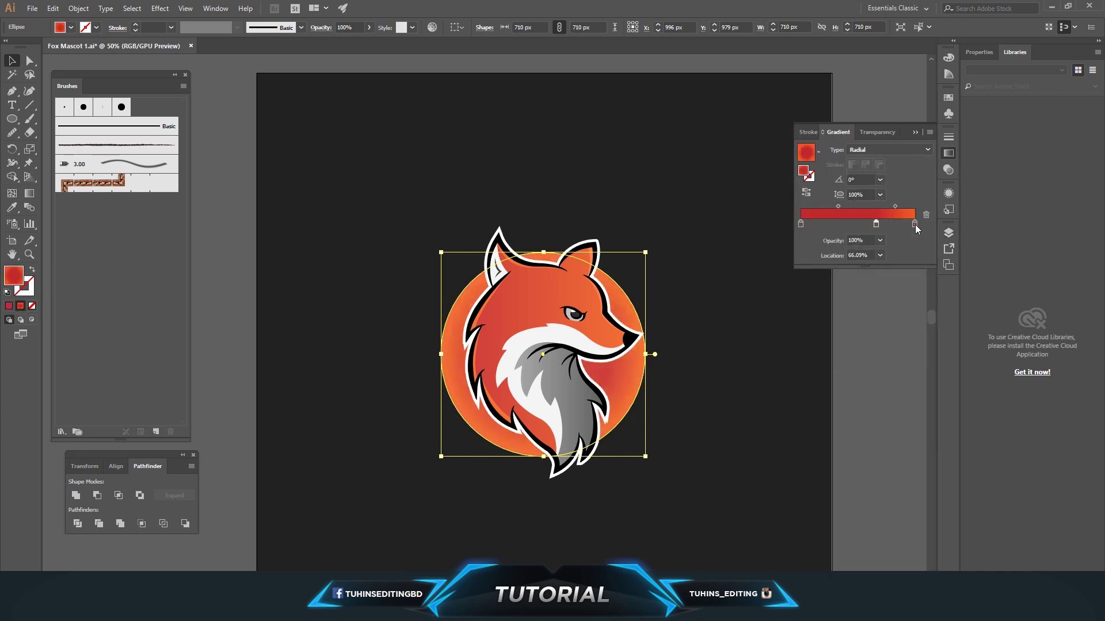
{"action": "key", "text": "ctrl+z"}
{"action": "left_click", "coordinate": [742, 279]}
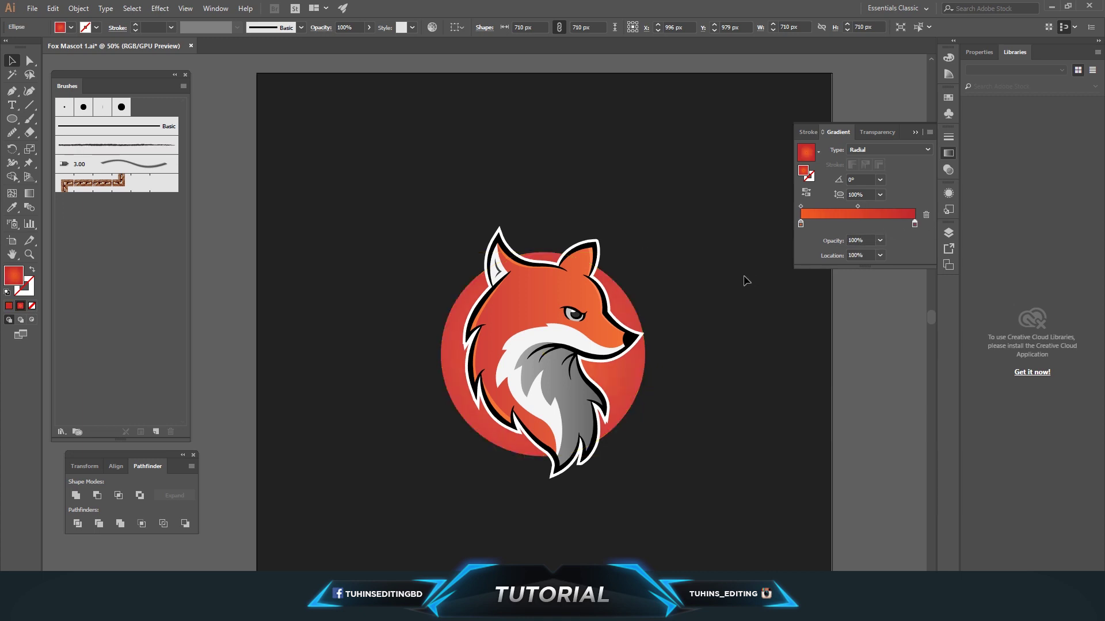
{"action": "key", "text": "ctrl+z"}
{"action": "left_click", "coordinate": [850, 224]}
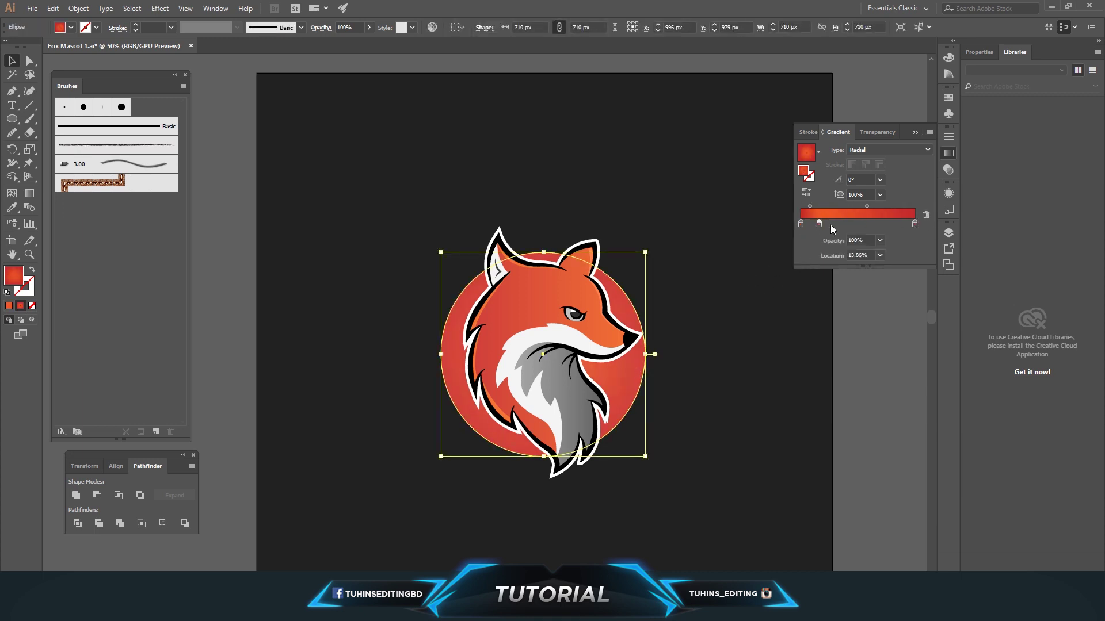
{"action": "left_click_drag", "start_coordinate": [851, 225], "coordinate": [860, 224]}
{"action": "double_click", "coordinate": [801, 224]}
{"action": "left_click", "coordinate": [870, 260]}
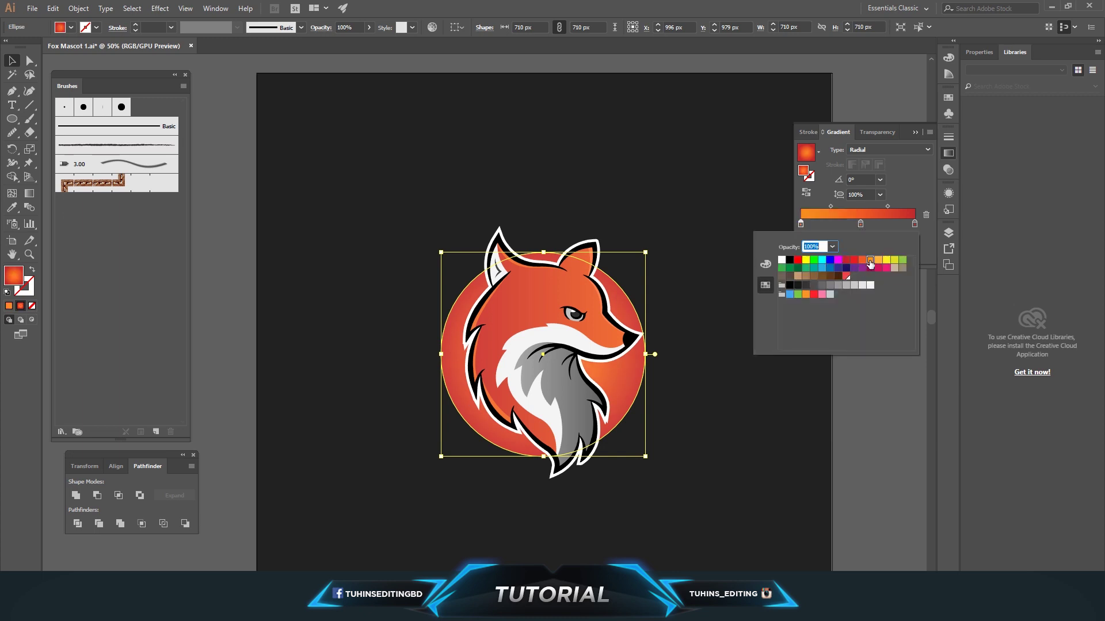
{"action": "left_click_drag", "start_coordinate": [860, 224], "coordinate": [885, 224]}
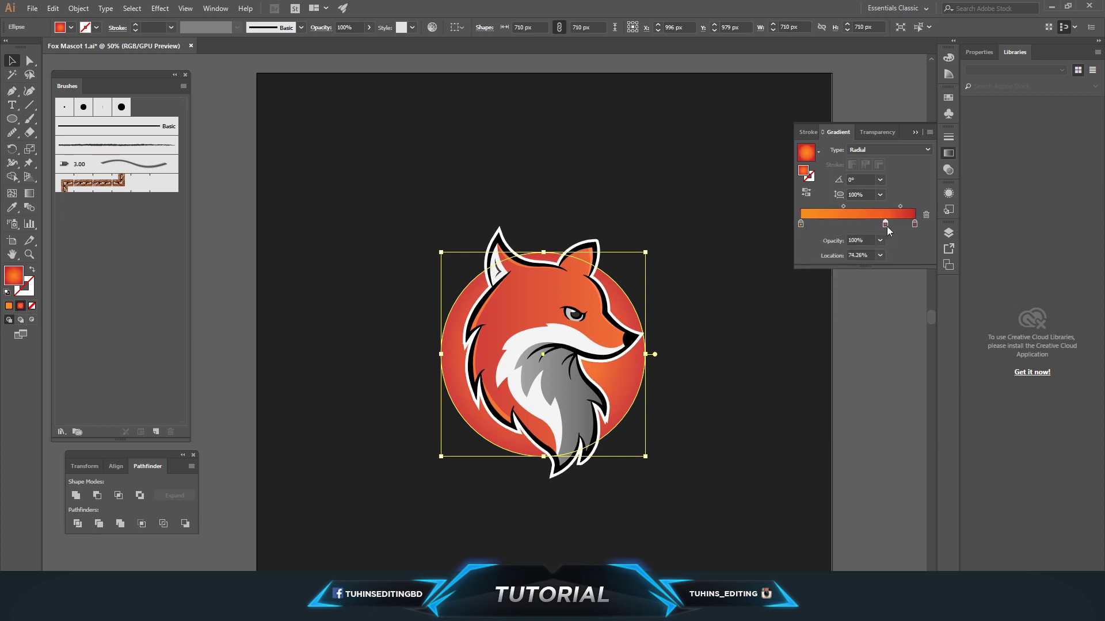
{"action": "left_click", "coordinate": [726, 259]}
{"action": "key", "text": "ctrl+minus"}
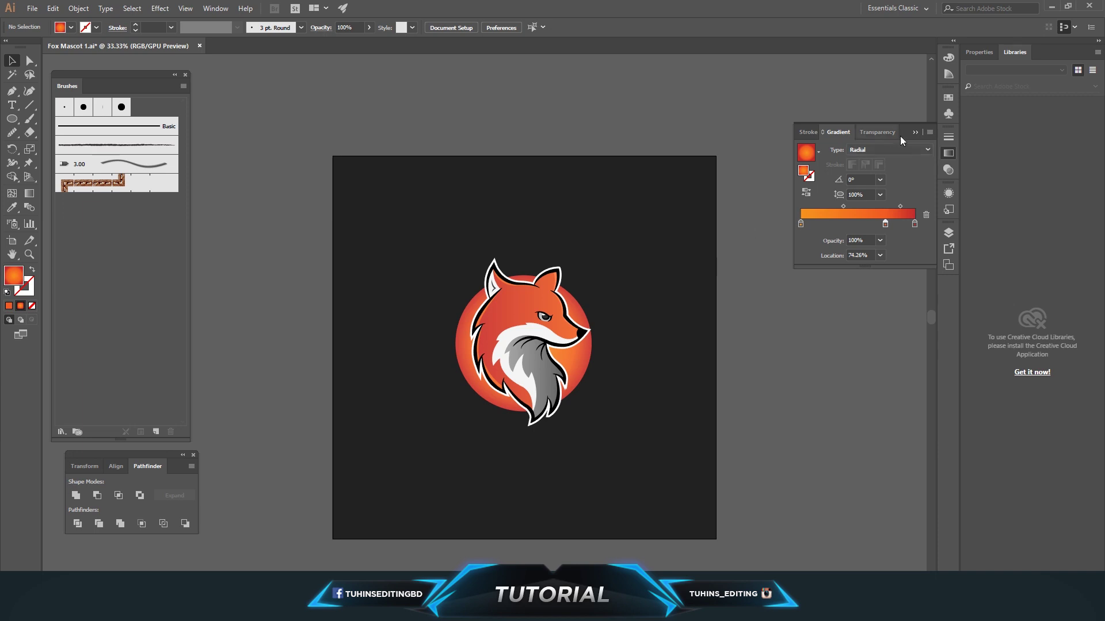
- Collapse the Gradient panel, save the document with Ctrl+S, and review the mascot
{"action": "left_click", "coordinate": [914, 132]}
{"action": "scroll", "coordinate": [667, 361], "scroll_direction": "down", "scroll_amount": 1}
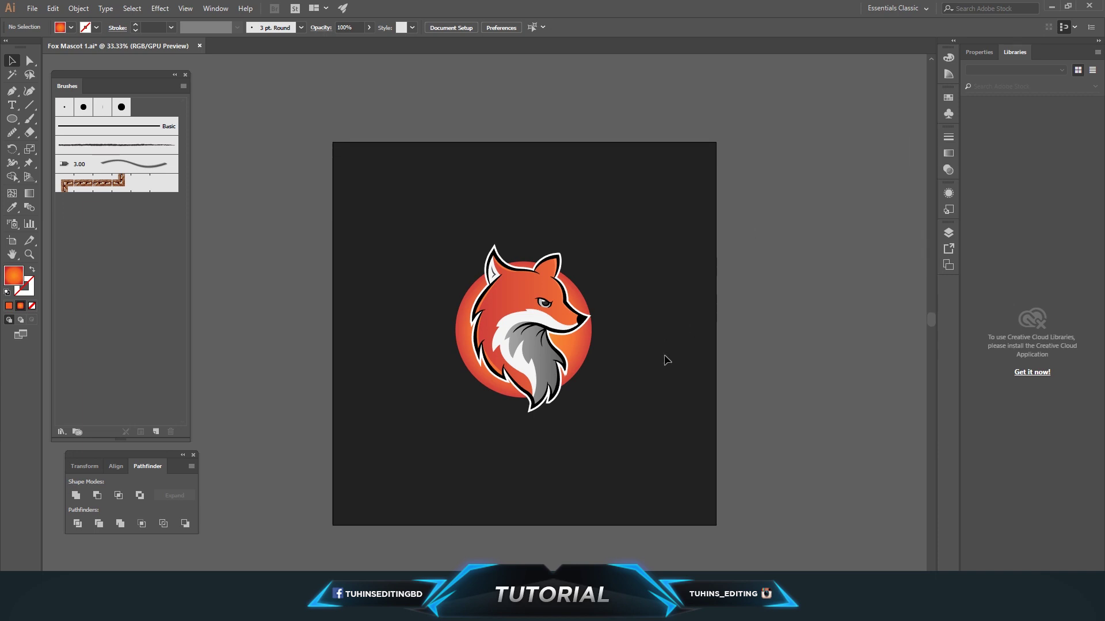
{"action": "key", "text": "ctrl+s"}
{"action": "key", "text": "ctrl+plus"}
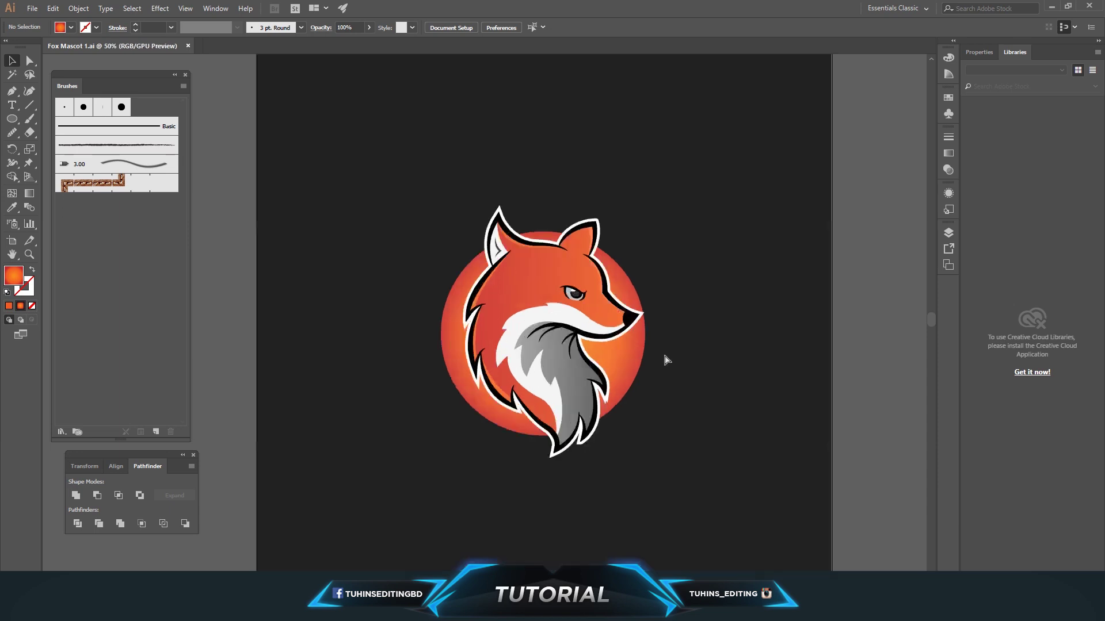
{"action": "key", "text": "ctrl+plus"}
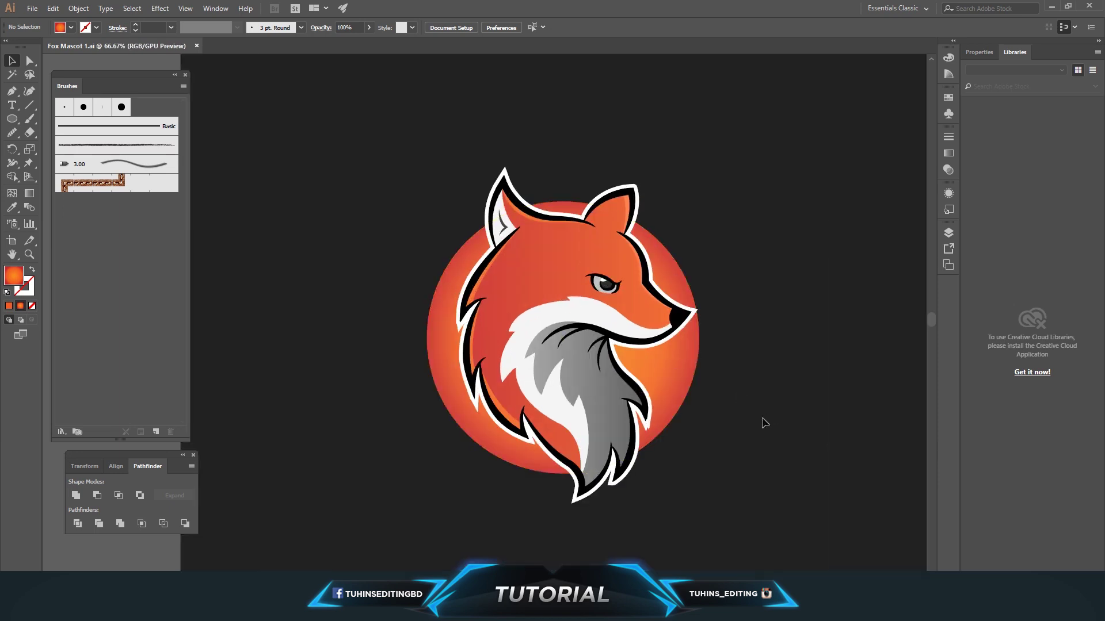
{"action": "key", "text": "ctrl+minus"}
{"action": "key", "text": "ctrl+minus"}
{"action": "key", "text": "ctrl+minus"}
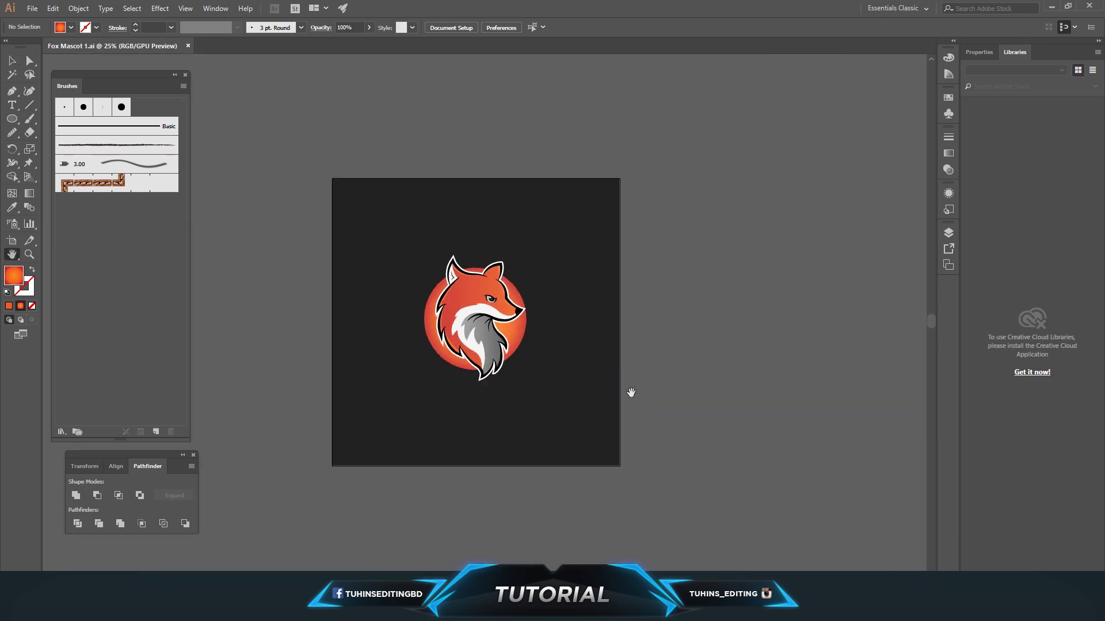
{"action": "key", "text": "v"}
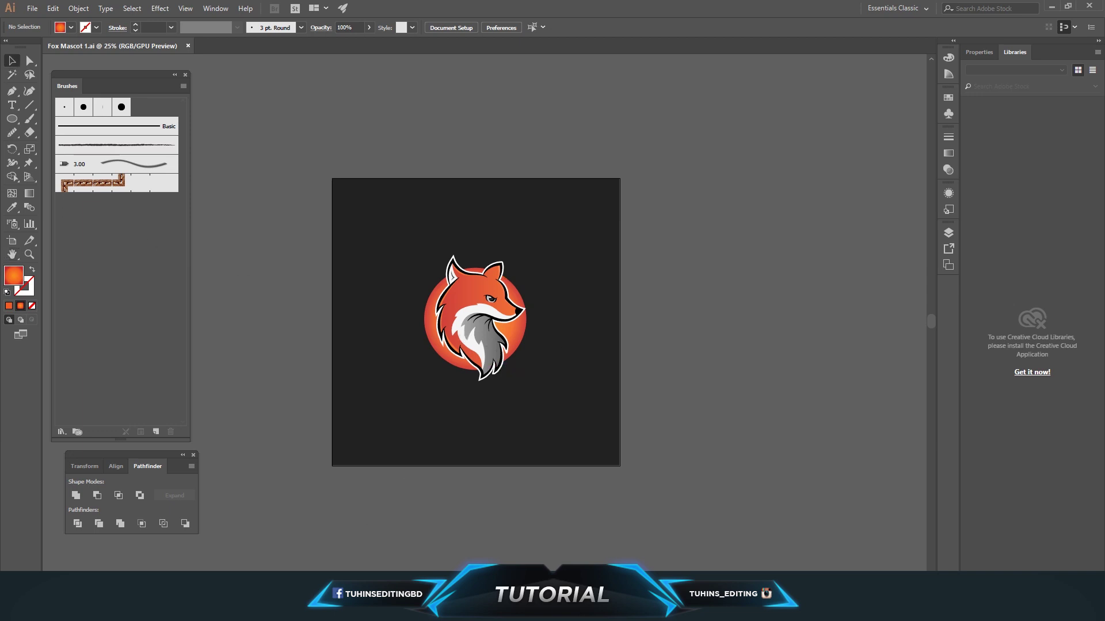